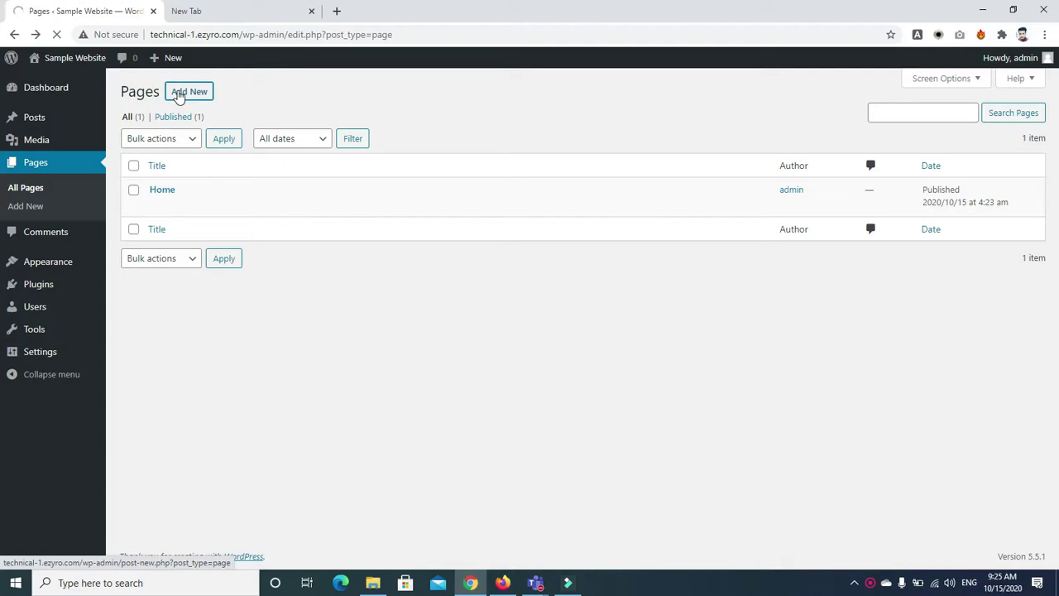
Reload the list of all pages on the site
left_click(56, 34)
left_click(31, 192)
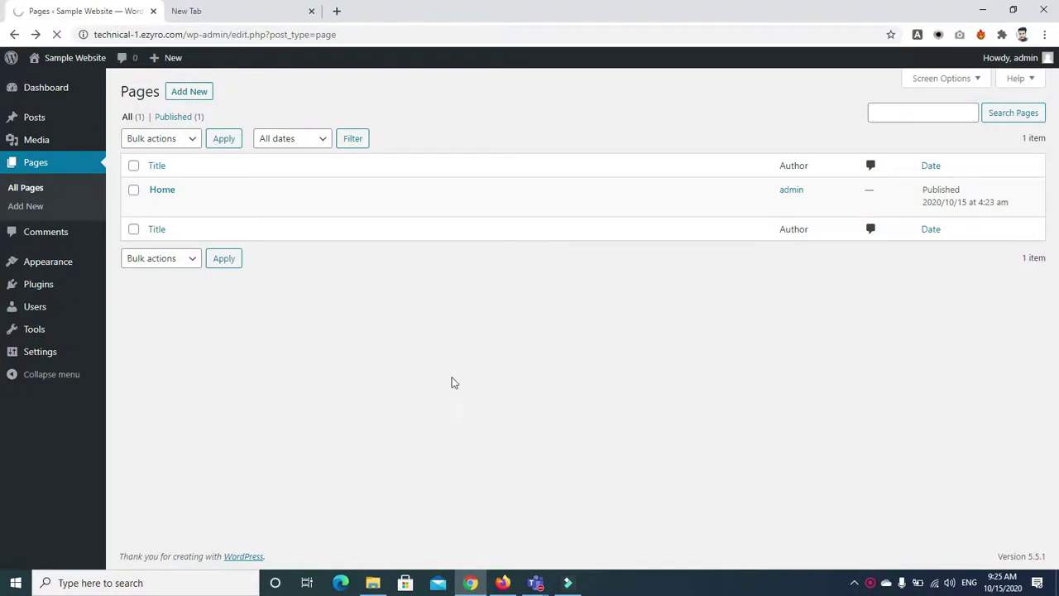
mouse_move(538, 583)
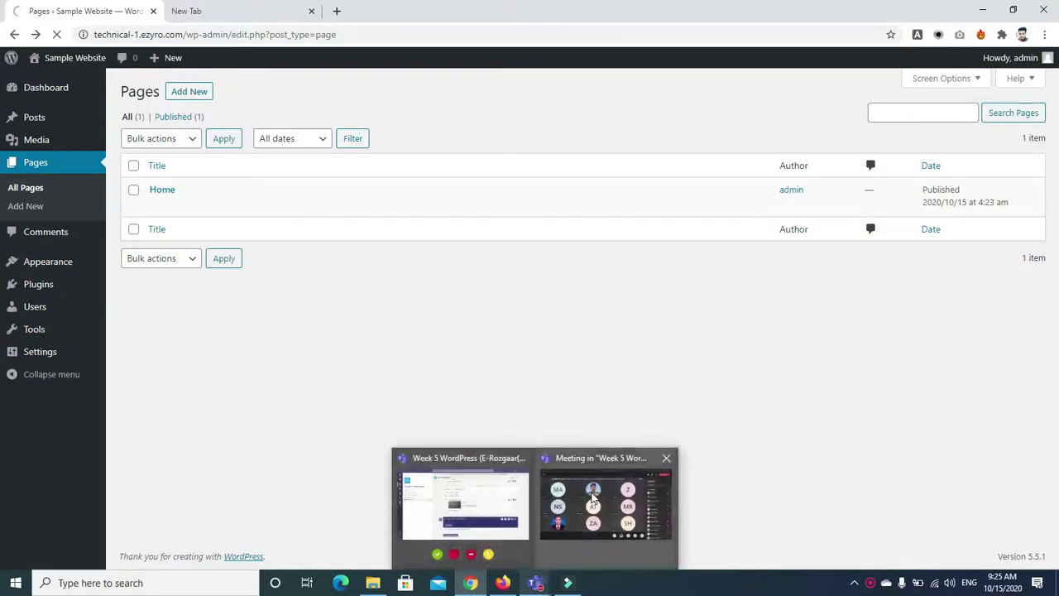
mouse_move(561, 509)
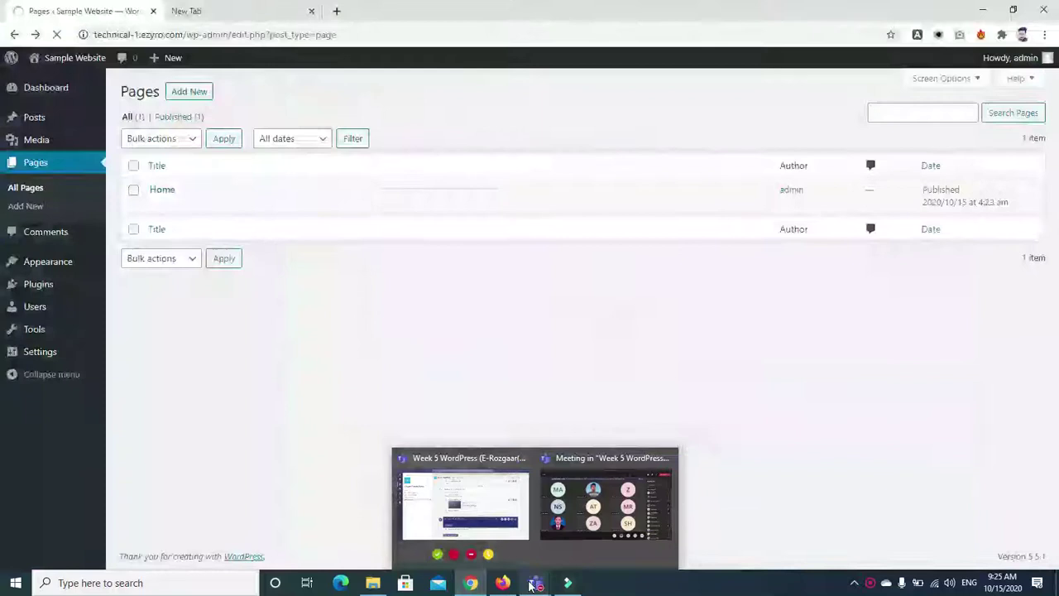
left_click(145, 31)
left_click(146, 33)
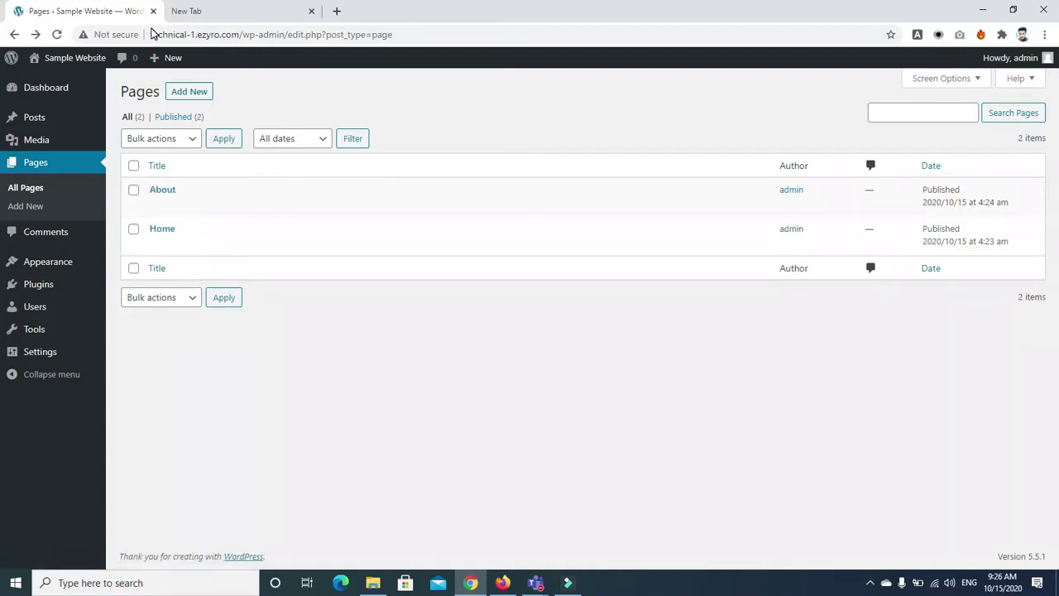
Create a new page titled "Service" and publish it
left_click(193, 91)
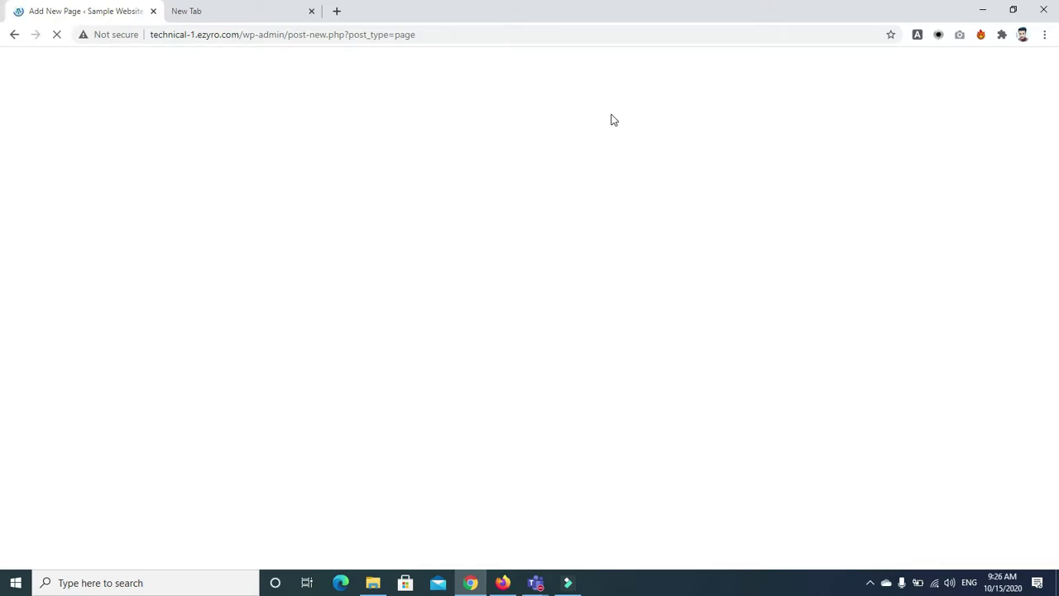
left_click(261, 10)
left_click(114, 10)
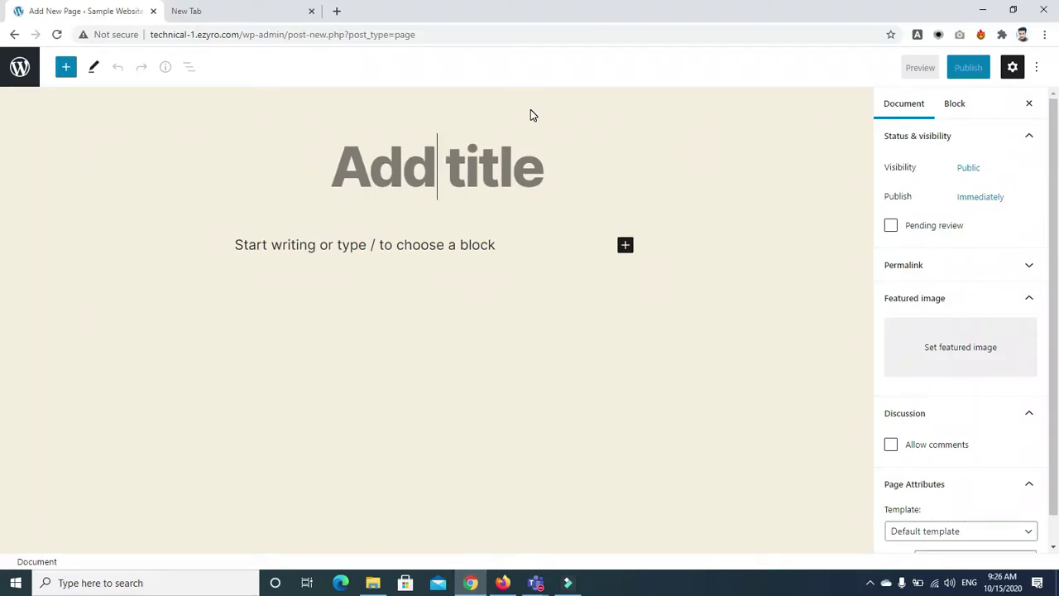
type("Service")
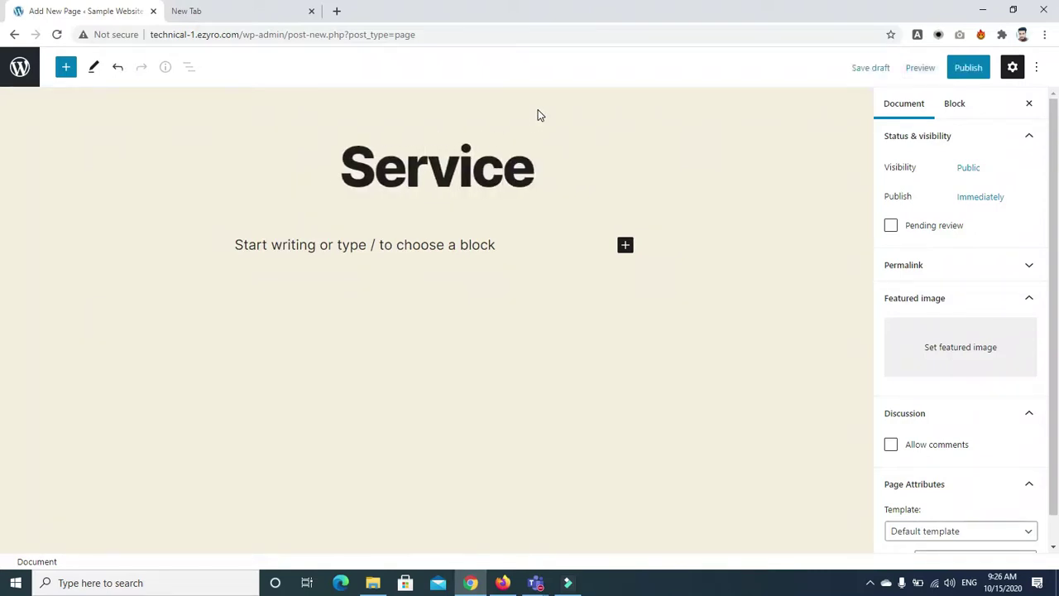
left_click(970, 67)
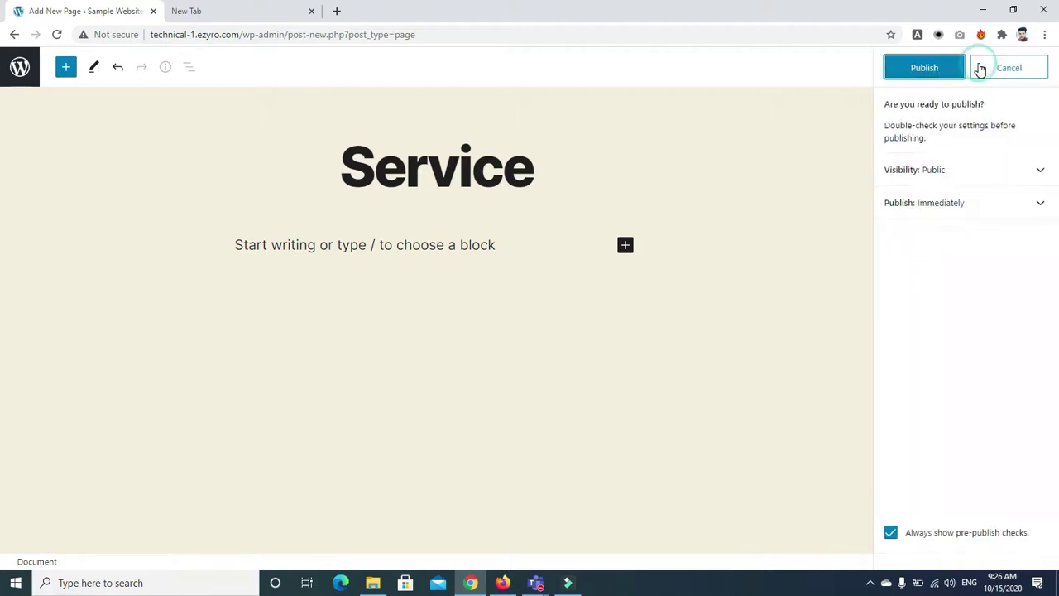
left_click(925, 68)
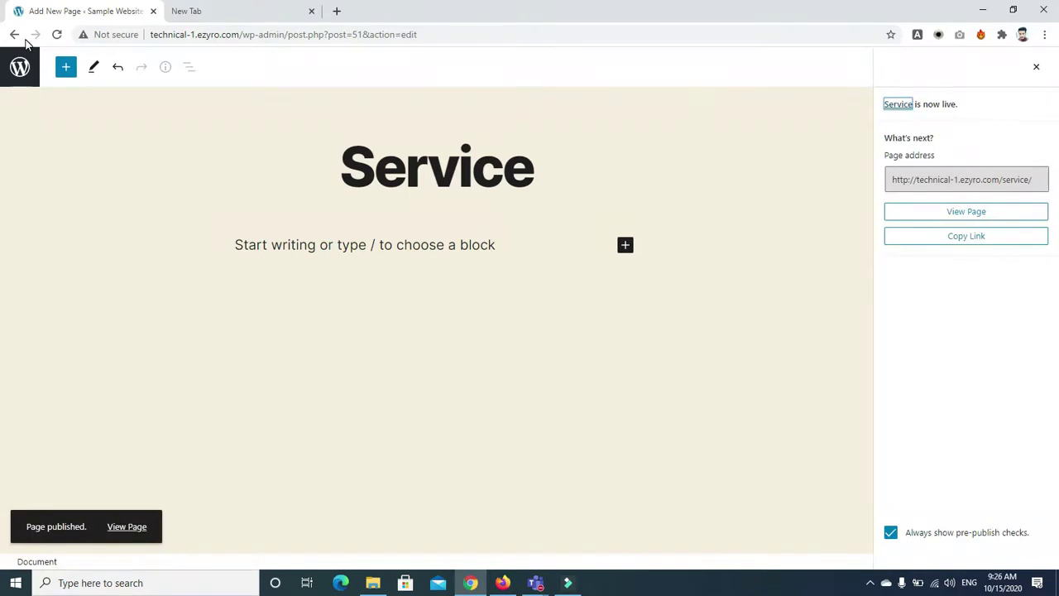
Create and publish a new page titled "Contact us", and refresh the list of all pages
left_click(14, 34)
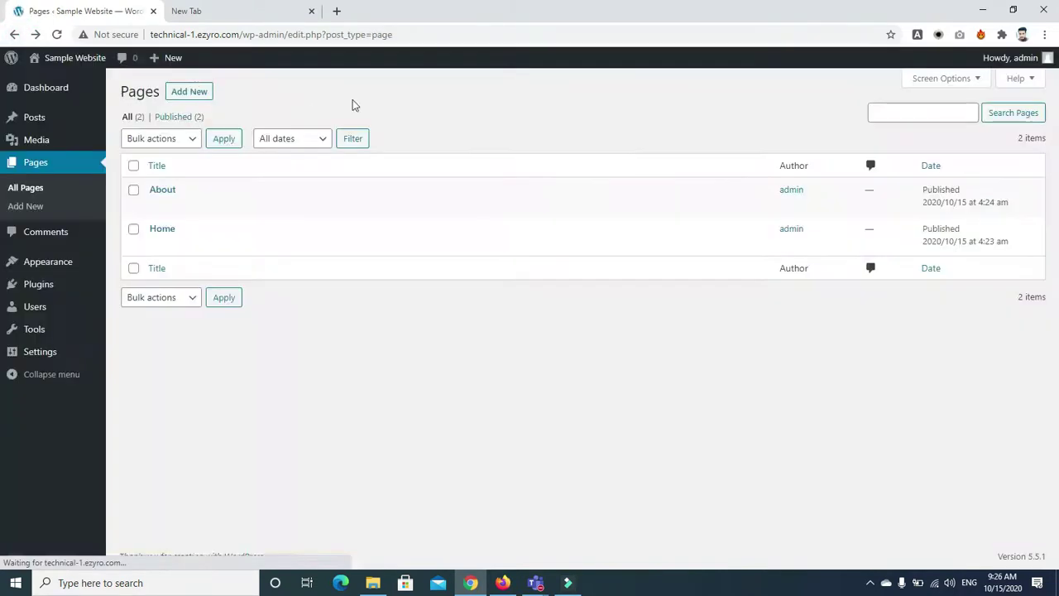
left_click(193, 98)
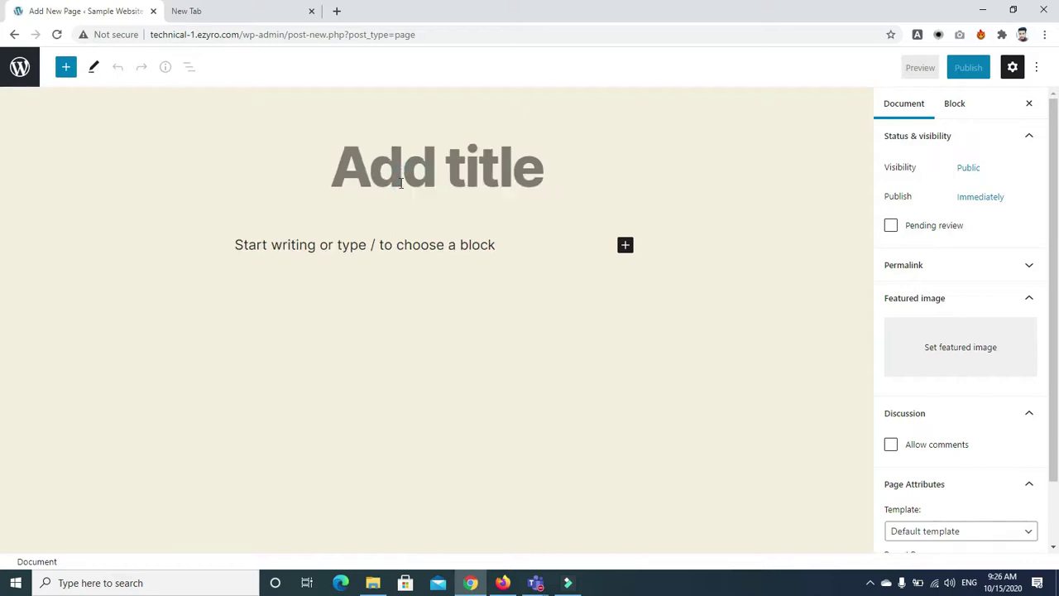
type("Contact ui")
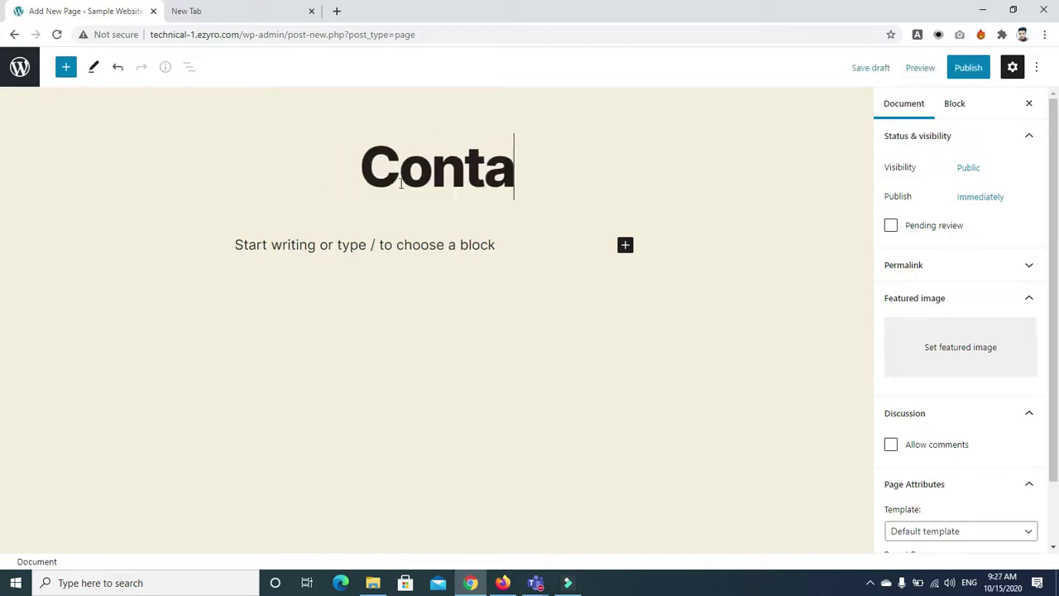
key("BackSpace")
type("s")
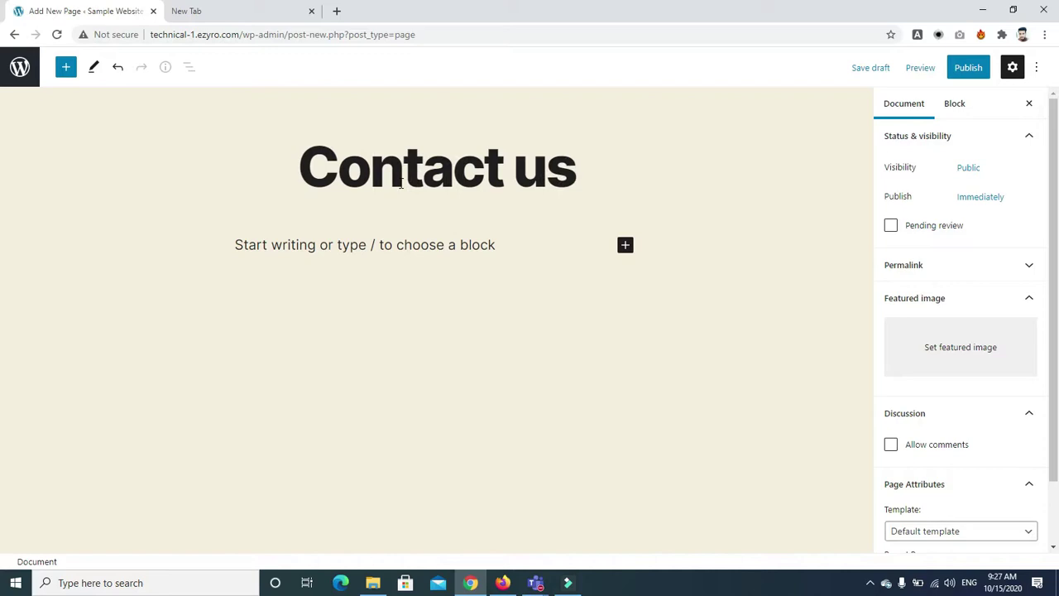
left_click(964, 70)
left_click(932, 69)
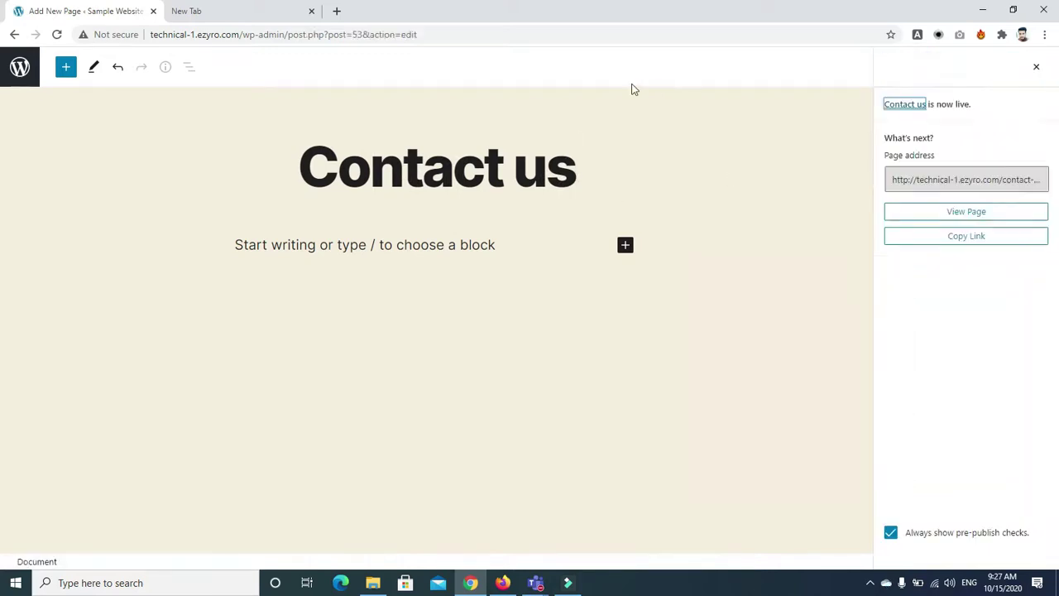
left_click(1037, 67)
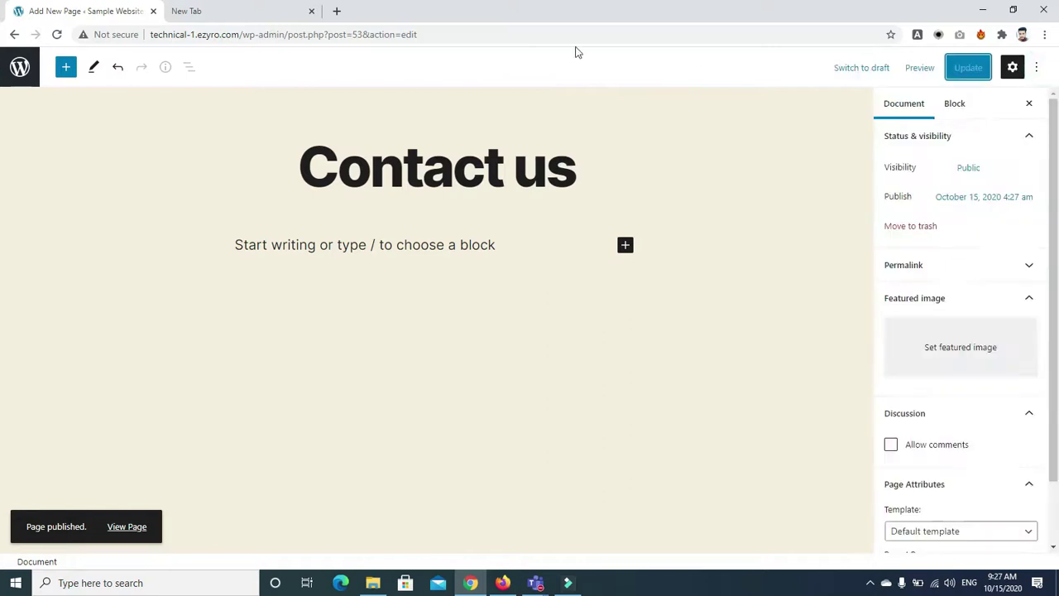
left_click(10, 35)
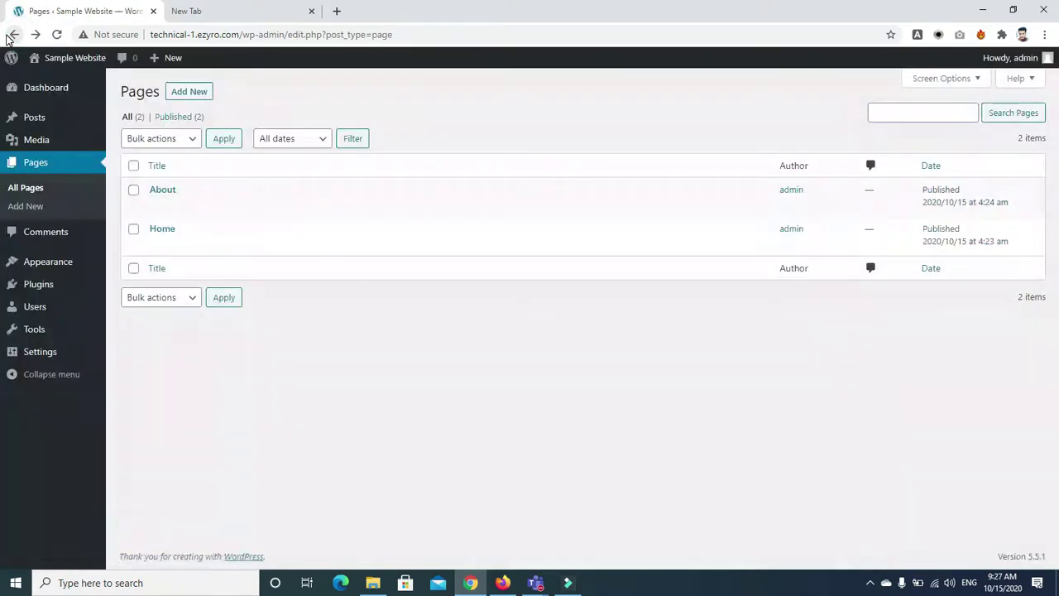
left_click(58, 35)
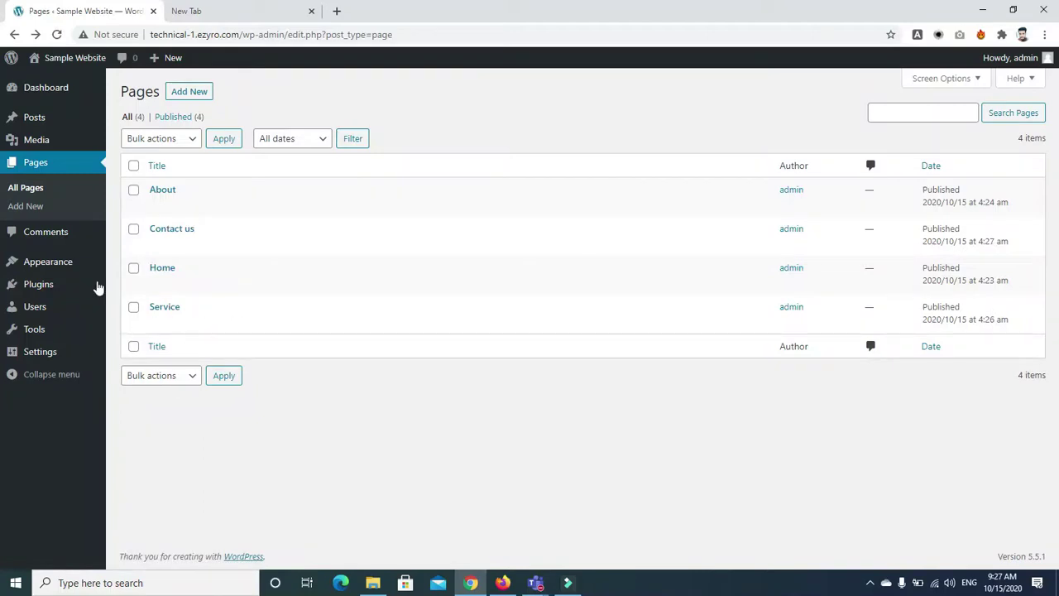
Create a navigation menu named "main-menu" and save it with the Desktop Horizontal Menu display location
mouse_move(59, 265)
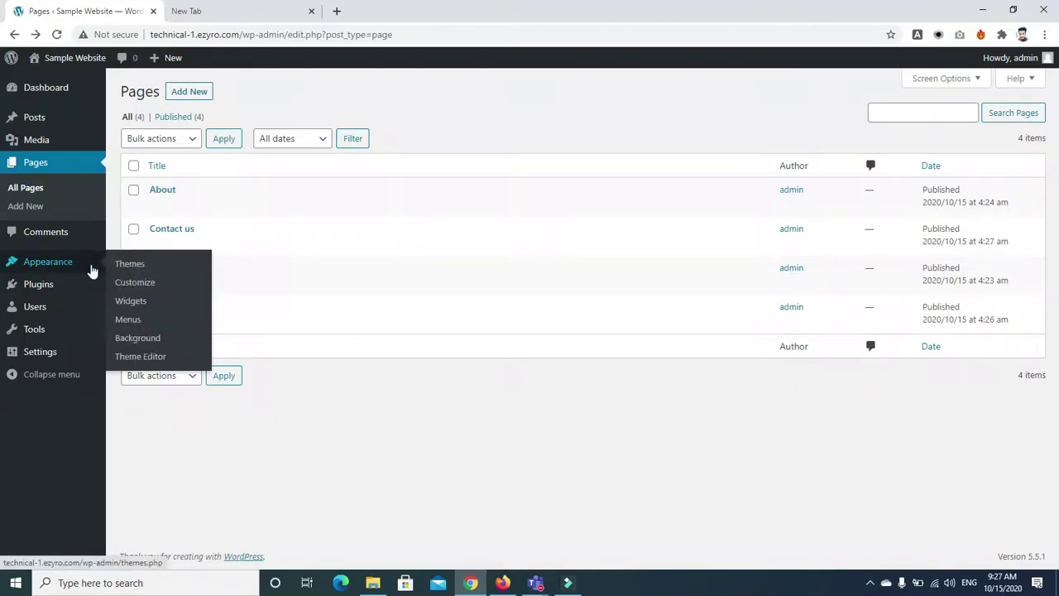
left_click(129, 322)
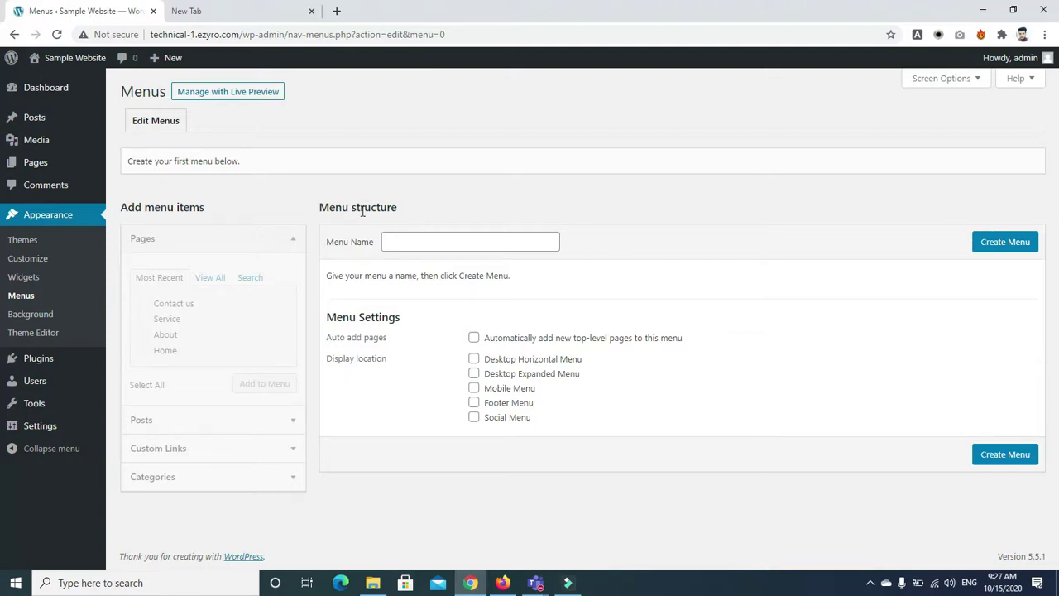
left_click(404, 241)
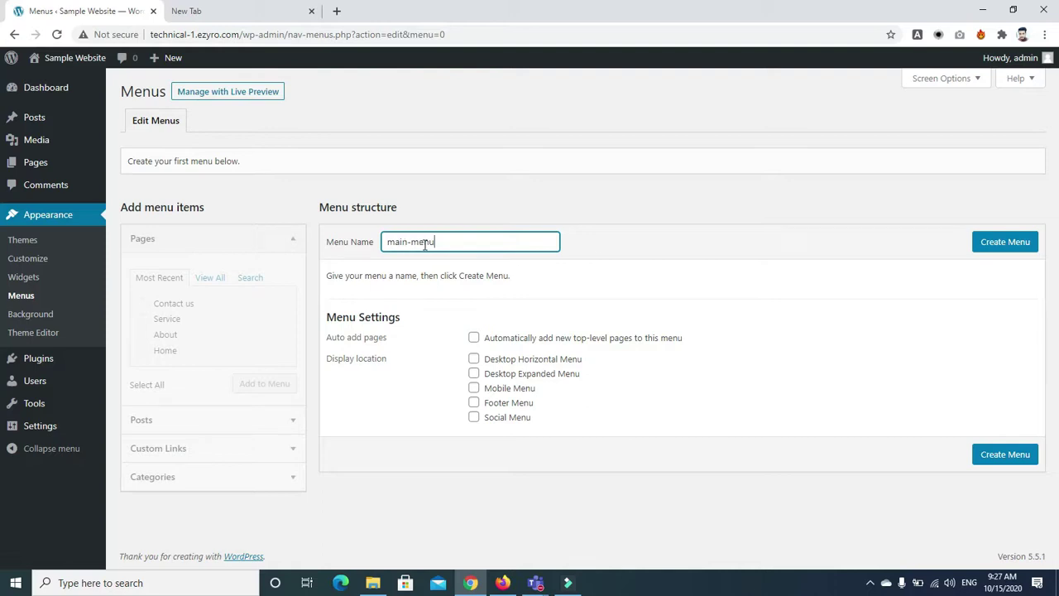
left_click(990, 246)
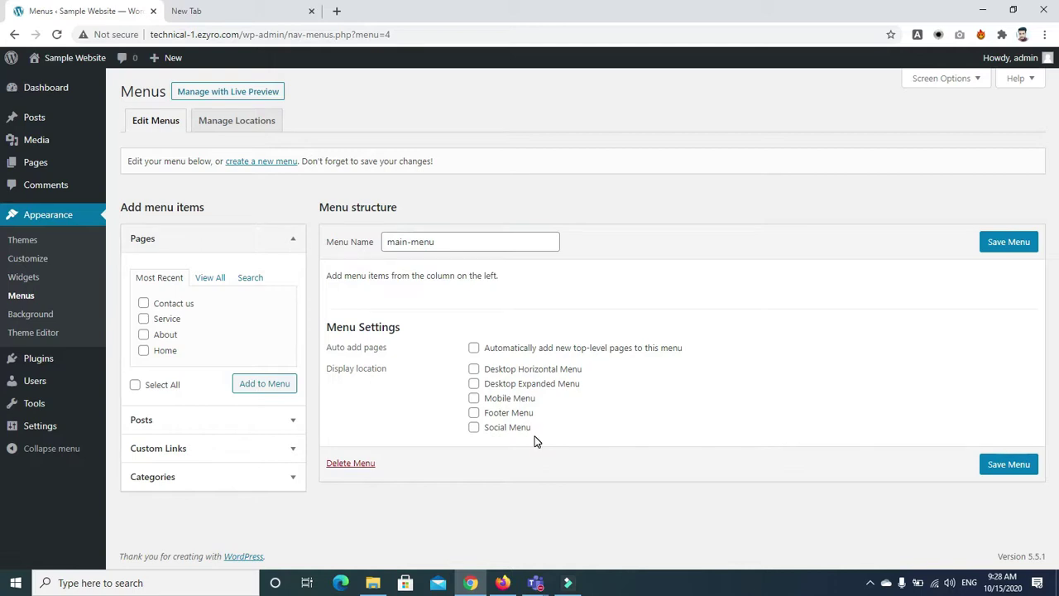
left_click(474, 369)
left_click(993, 463)
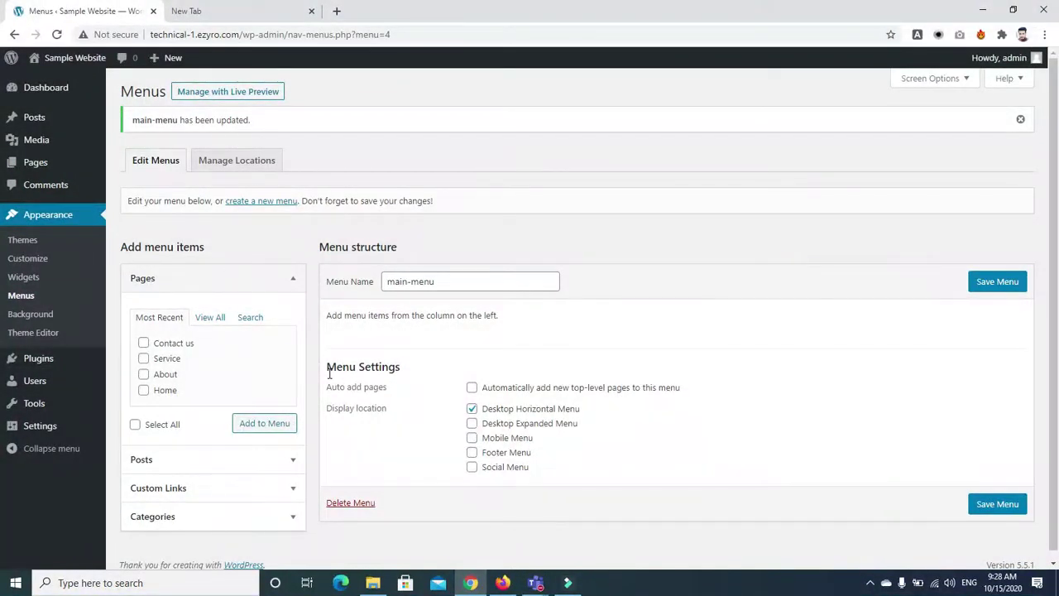
Compare the most recent and complete lists of pages available for the menu
left_click(211, 318)
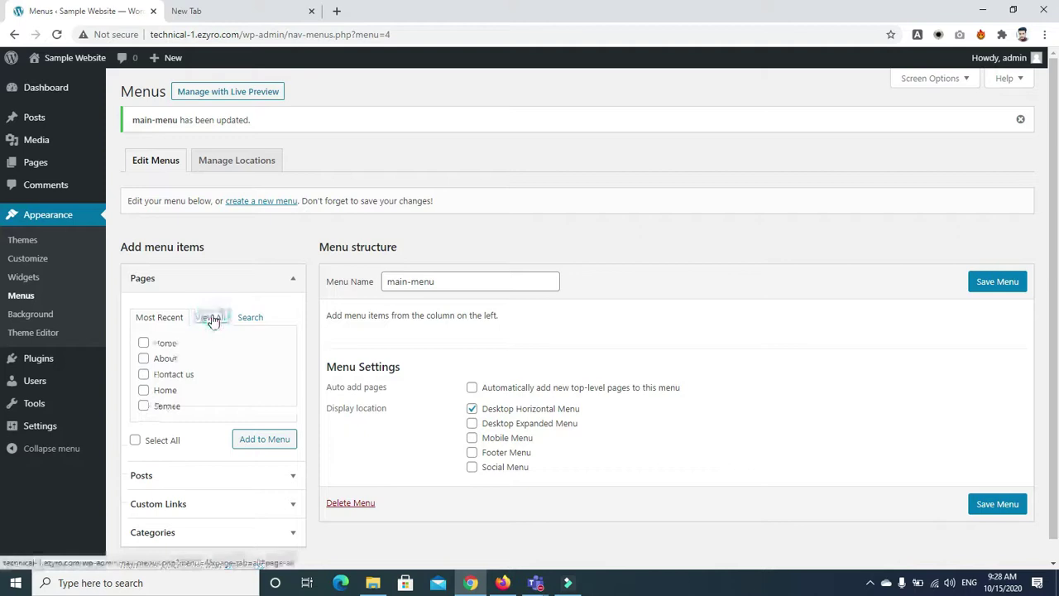
left_click(152, 321)
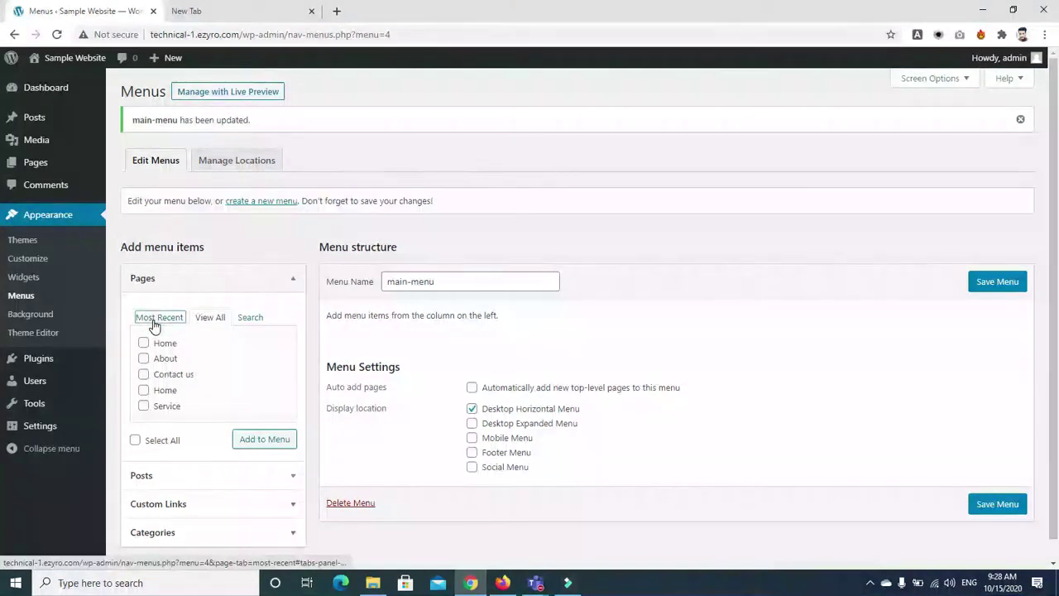
left_click(204, 321)
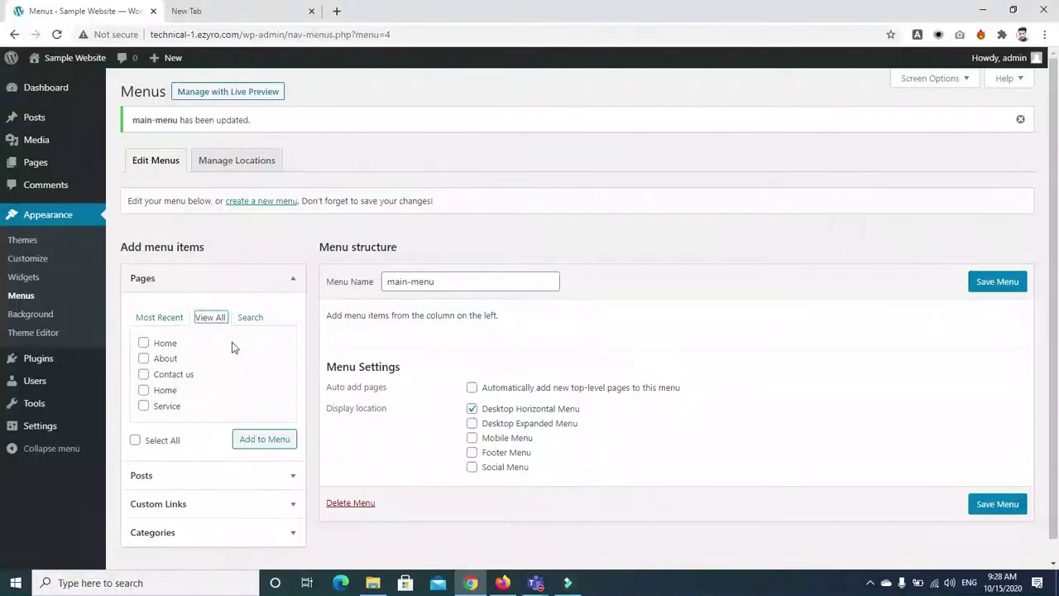
left_click(243, 317)
Switch to the Microsoft Teams meeting, mute everyone else, and return to the WordPress Menus page in Chrome
mouse_move(553, 577)
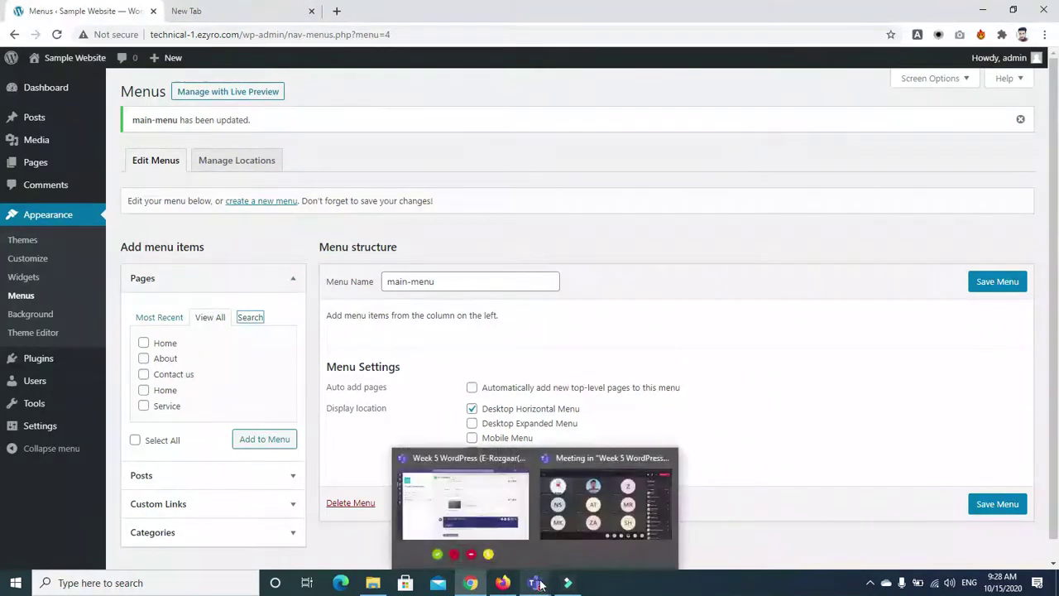
left_click(563, 522)
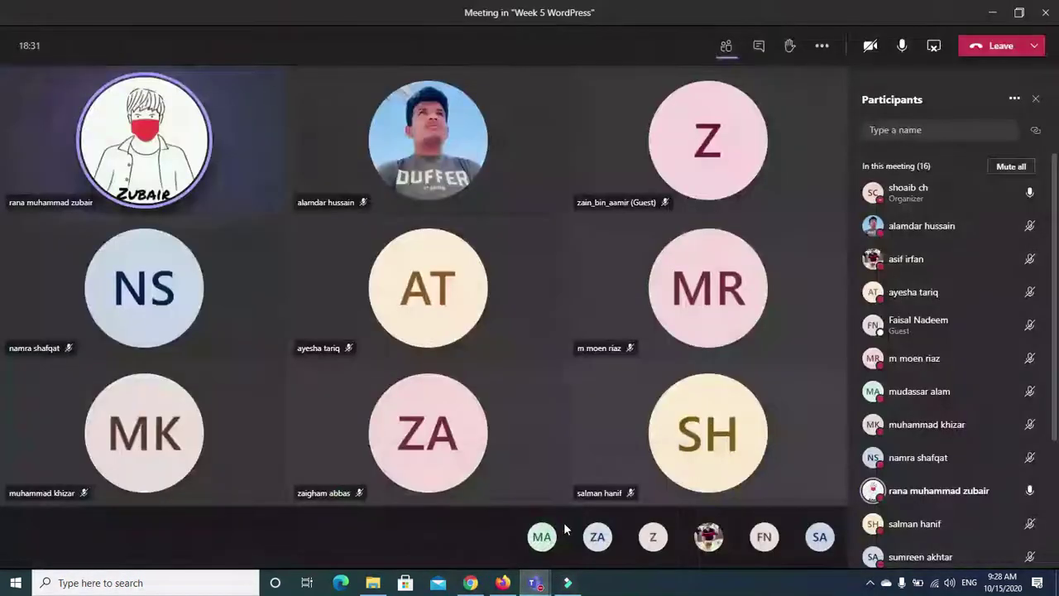
left_click(1010, 167)
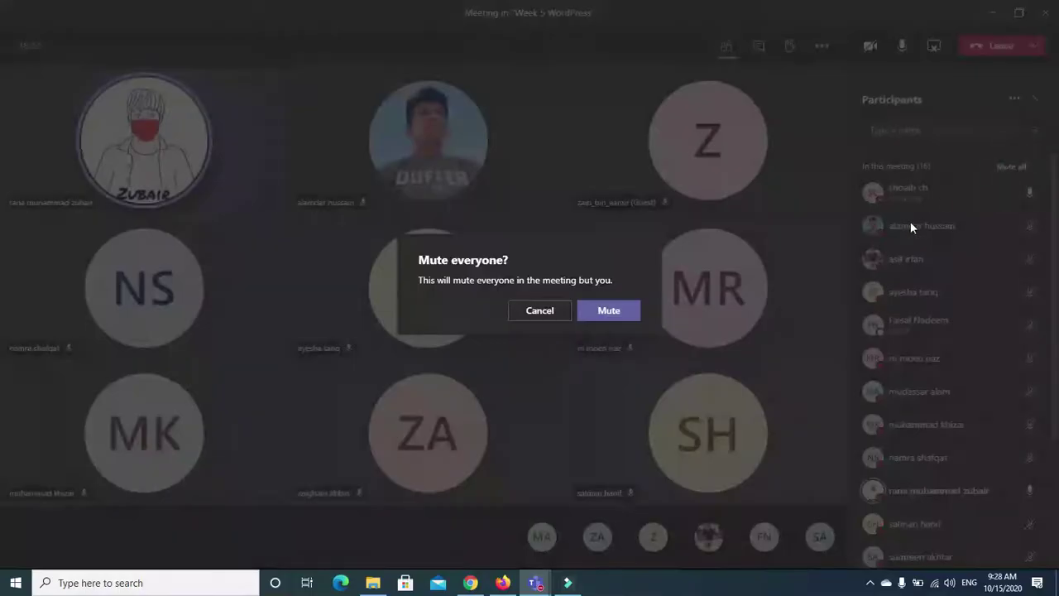
left_click(621, 313)
mouse_move(499, 584)
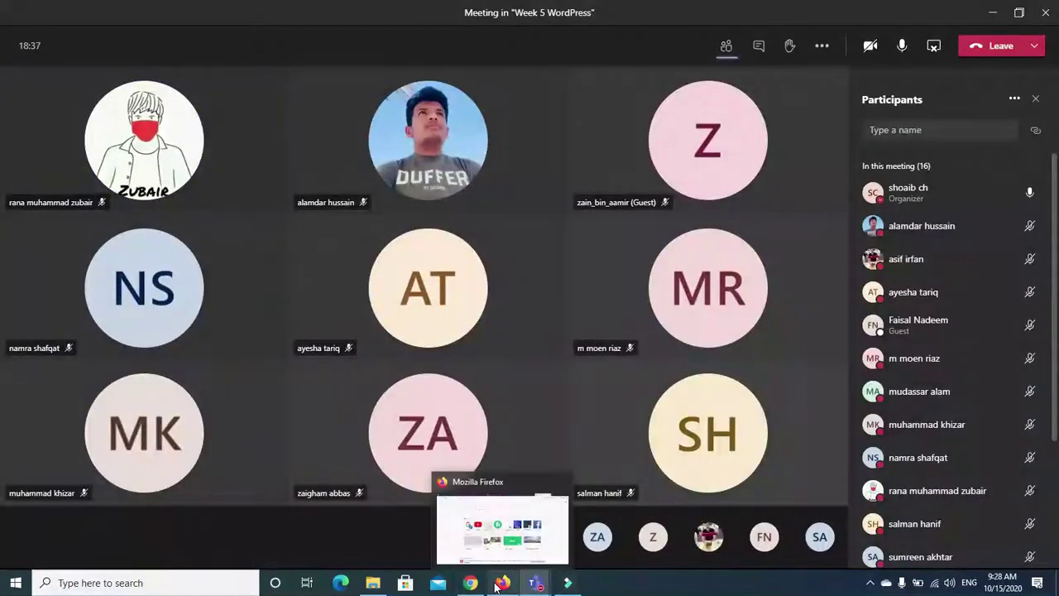
left_click(493, 540)
left_click(491, 539)
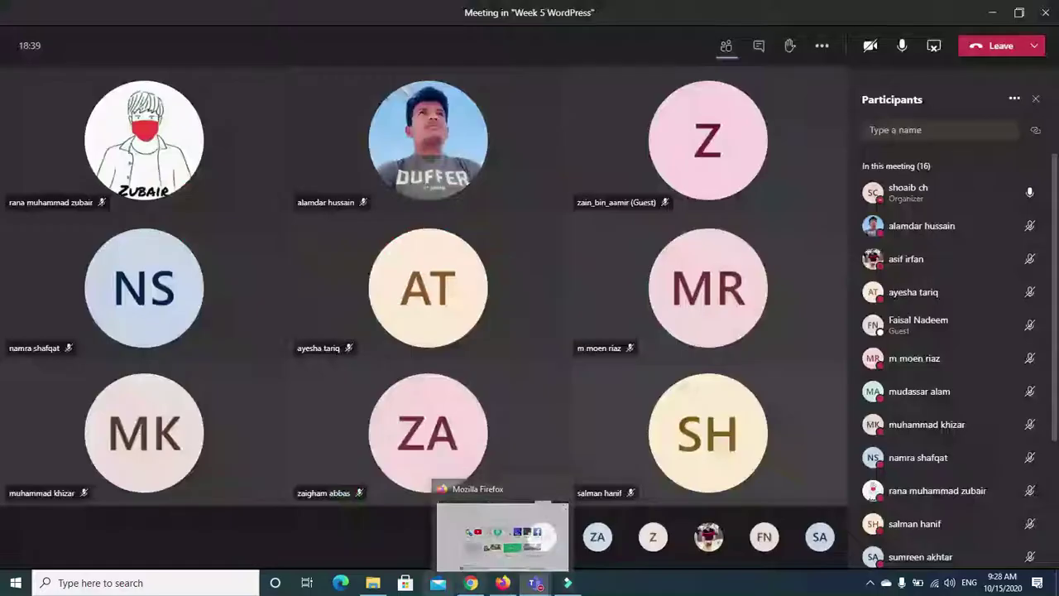
left_click(472, 530)
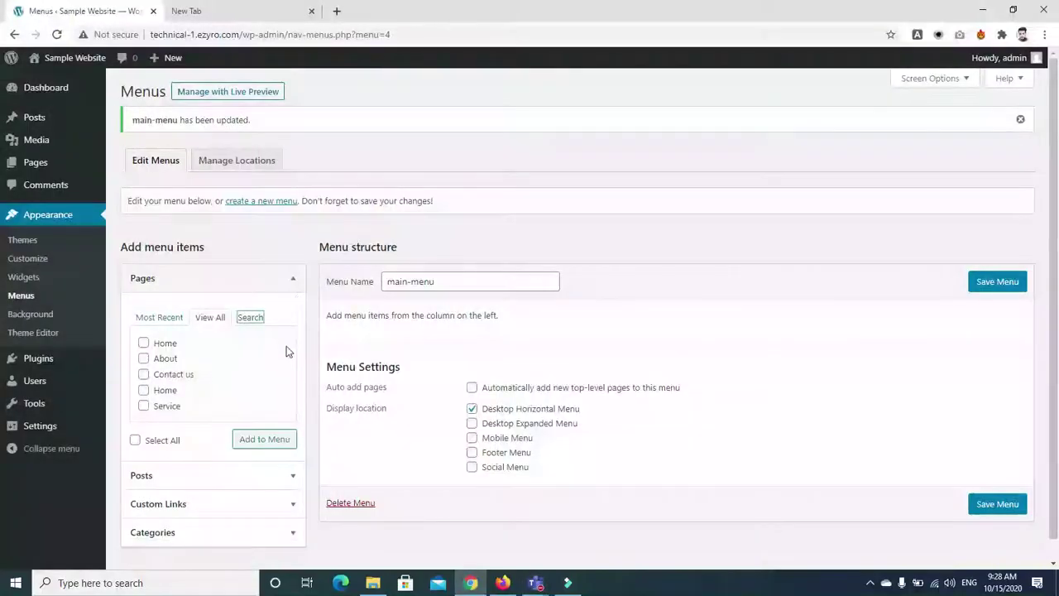
Search the available pages for "home" and go back to the complete page list
left_click(251, 317)
type("home")
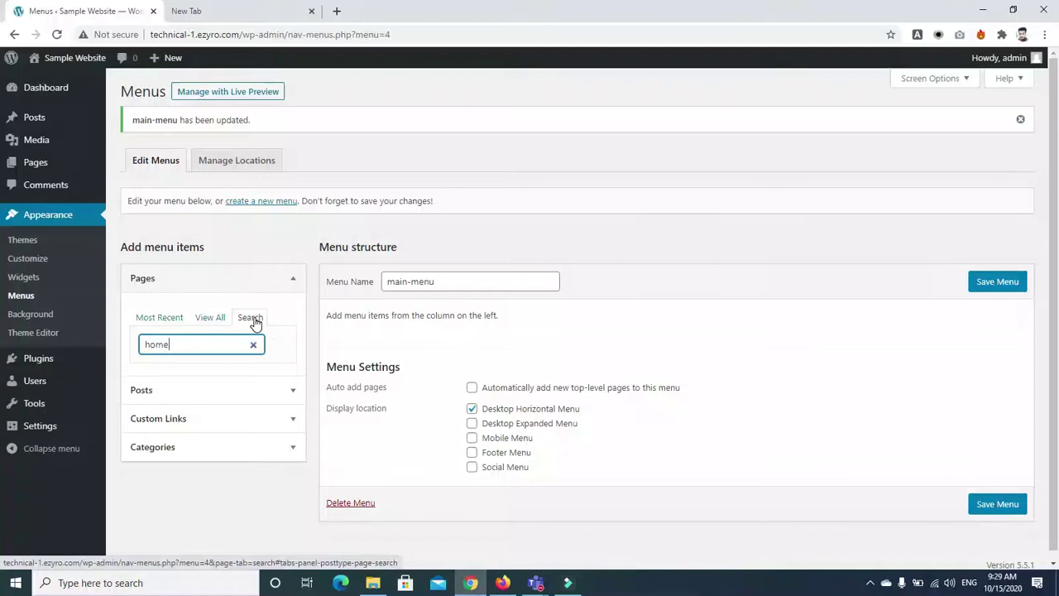
left_click(199, 321)
Add the About, Contact us, Home and Service pages to main-menu, leaving out the first Home entry in the page list
left_click(144, 342)
left_click(143, 358)
left_click(143, 374)
left_click(143, 390)
left_click(144, 405)
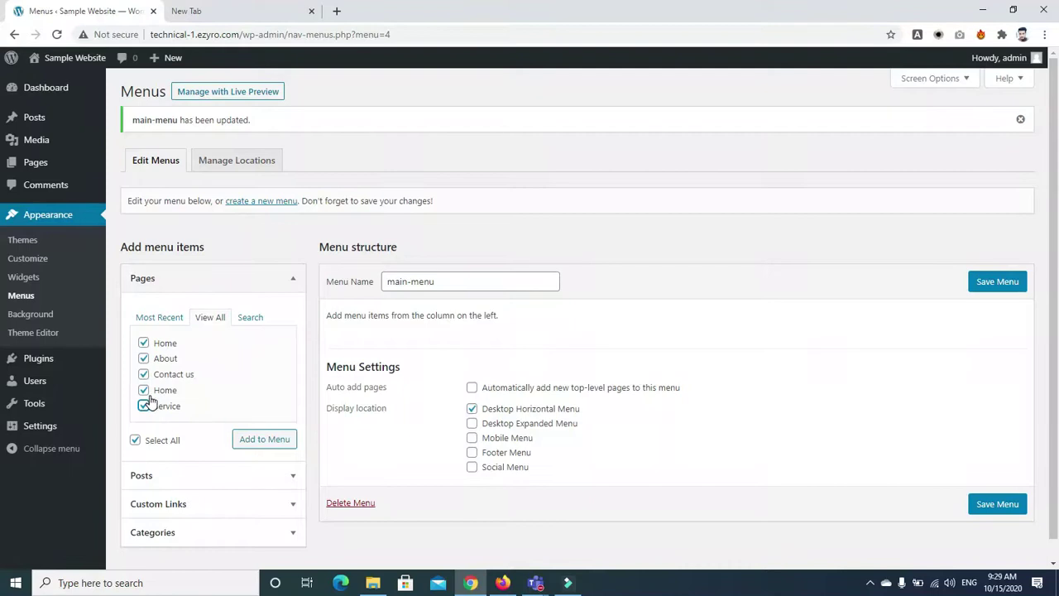
left_click(143, 343)
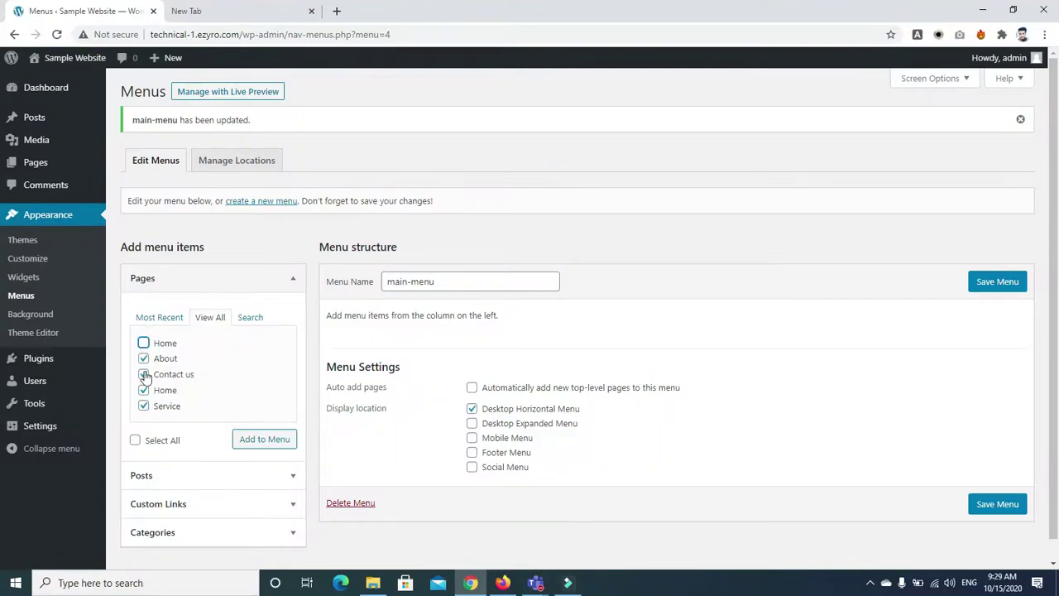
left_click(143, 406)
left_click(135, 440)
left_click(135, 440)
left_click(135, 440)
left_click(143, 344)
left_click(266, 442)
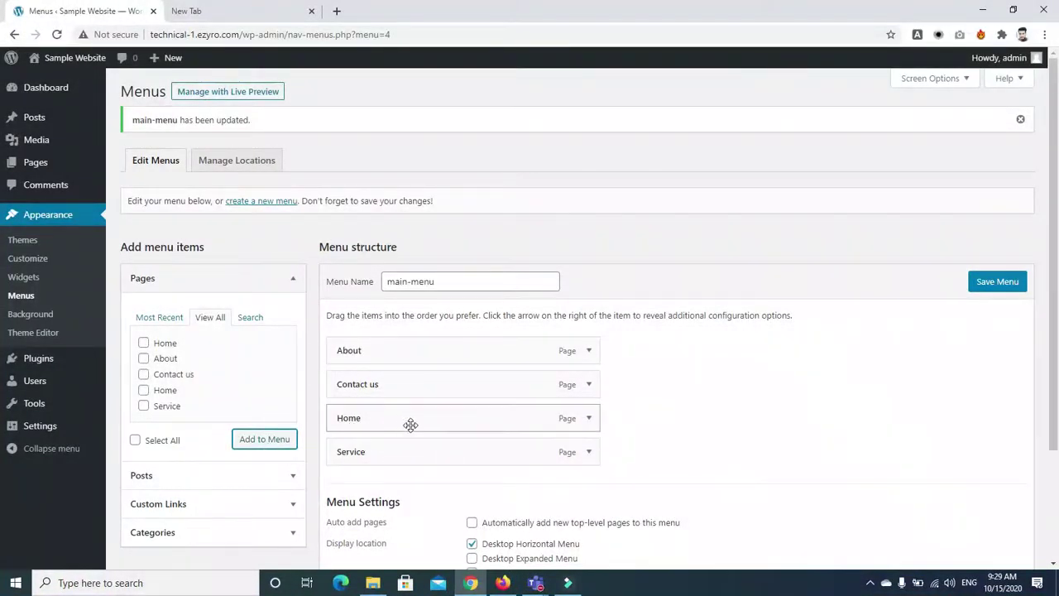
Reorder main-menu as Home, About, Service, Contact us, and save it with the Mobile Menu display location also enabled
left_click_drag(384, 403, 378, 344)
left_click_drag(367, 452, 350, 419)
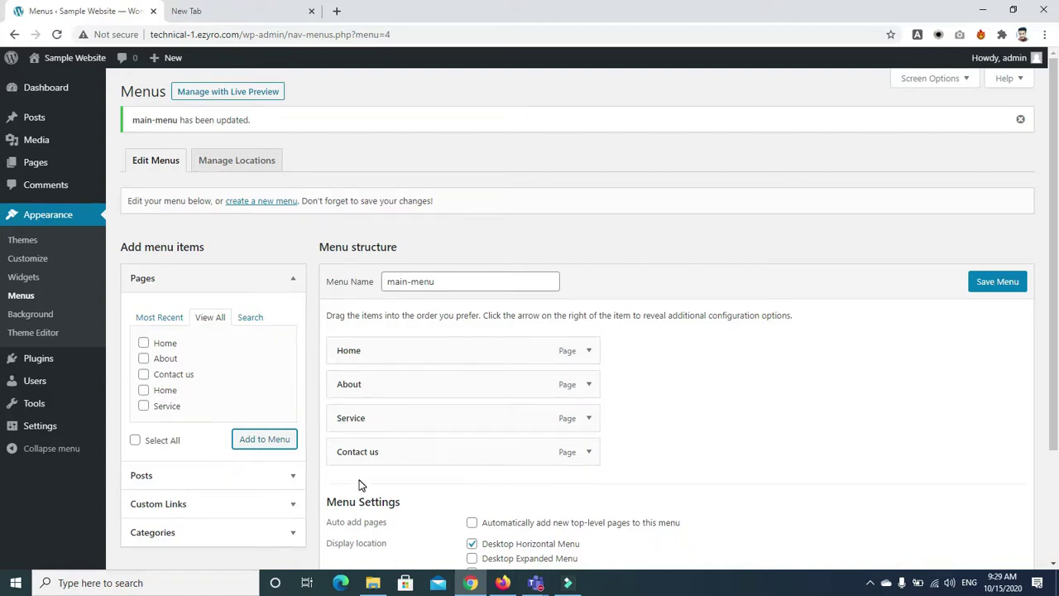
scroll(1003, 341, "down", 3)
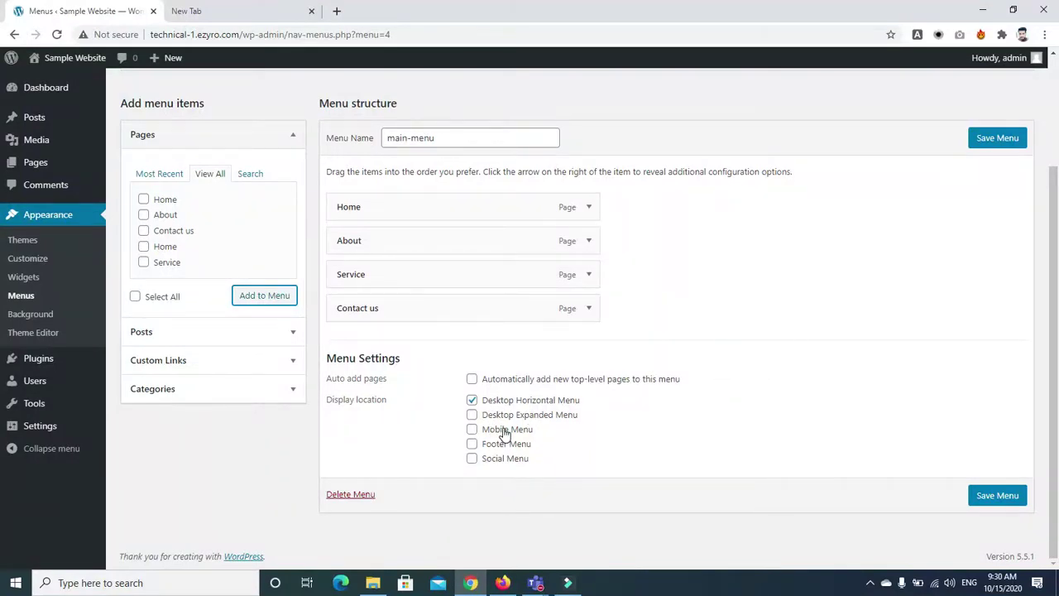
left_click(471, 430)
left_click(983, 497)
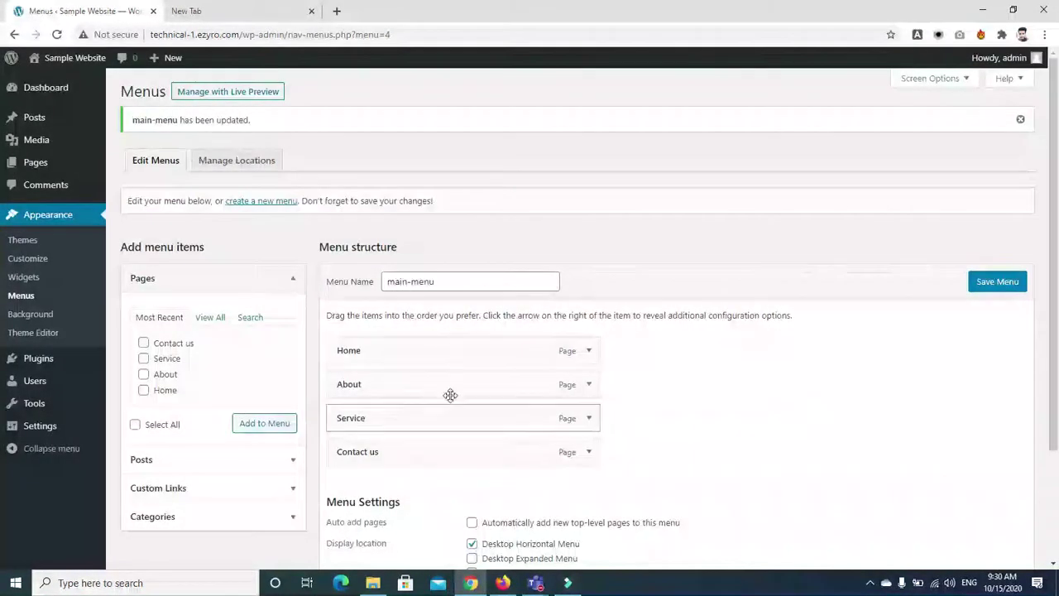
Open the live Sample Website in a new browser tab and examine its header navigation and footer area
right_click(72, 63)
left_click(130, 71)
left_click(232, 11)
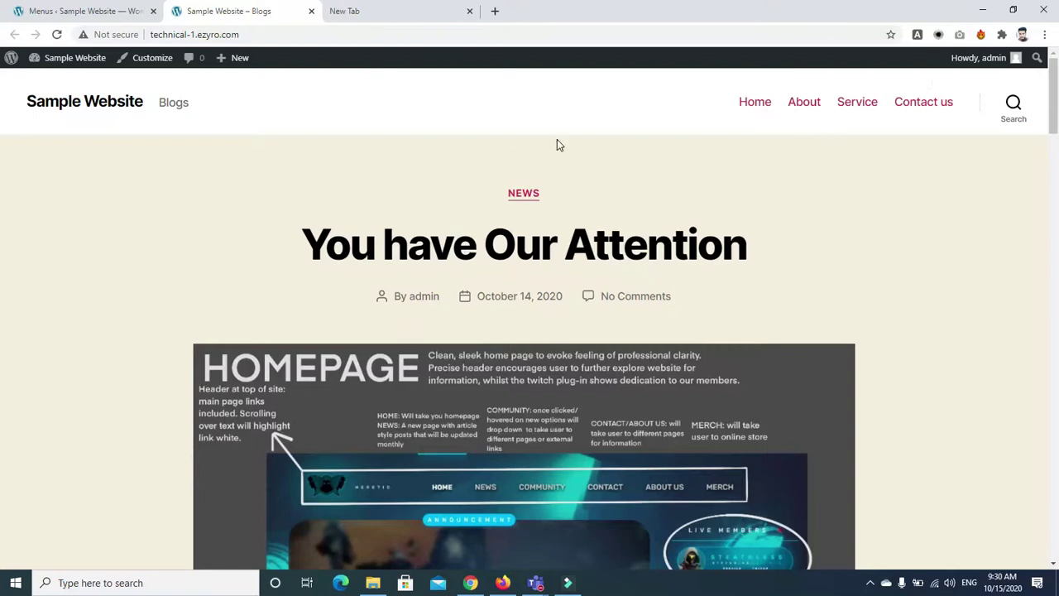
left_click(94, 12)
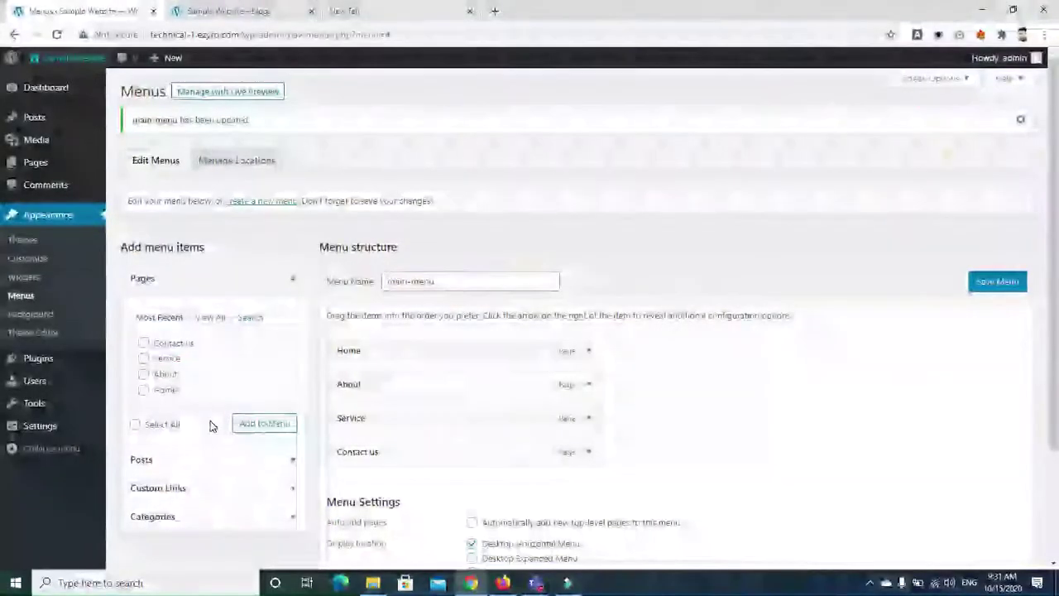
key("ctrl+Tab")
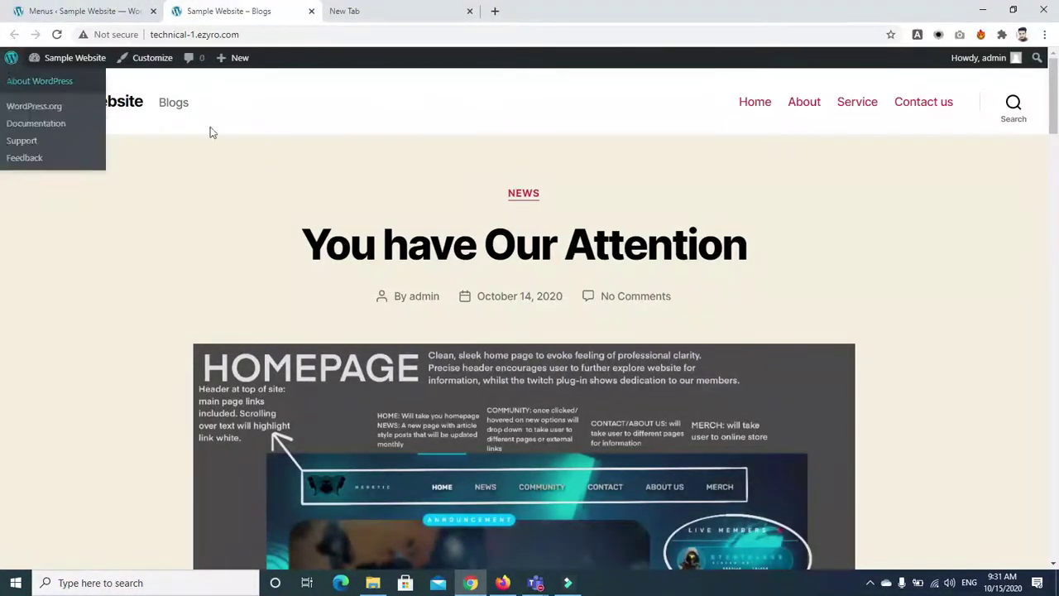
left_click_drag(410, 136, 142, 99)
left_click(69, 117)
left_click_drag(70, 116, 24, 99)
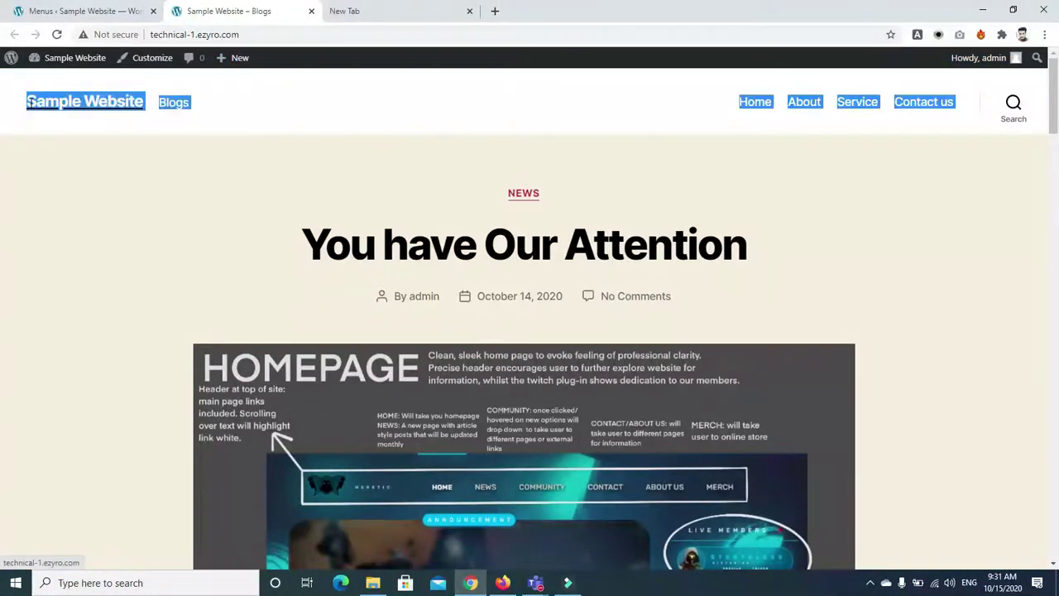
scroll(2, 248, "down", 15)
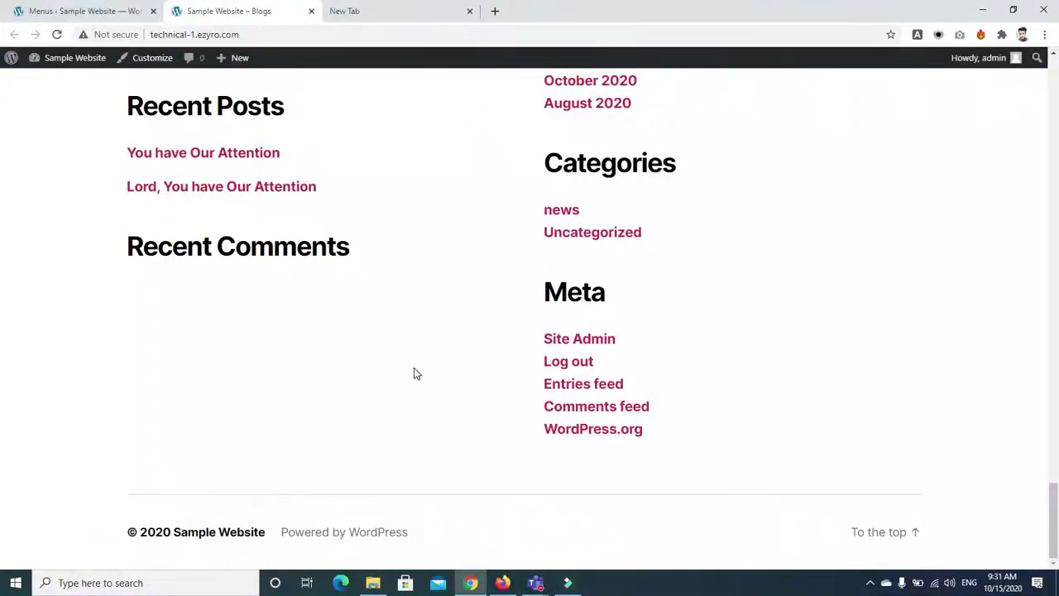
left_click_drag(1057, 526, 1055, 79)
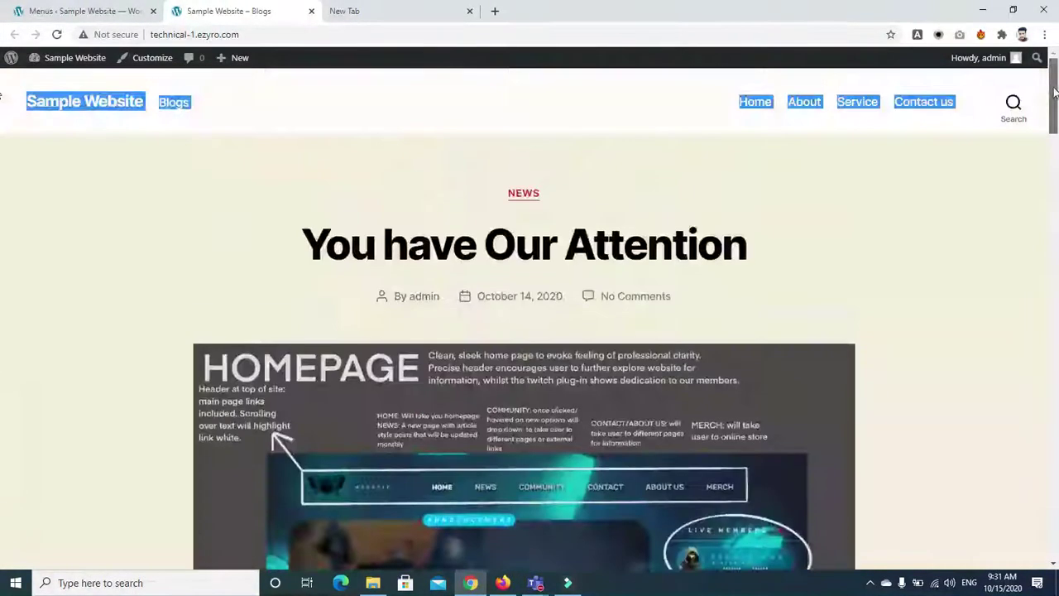
left_click(515, 105)
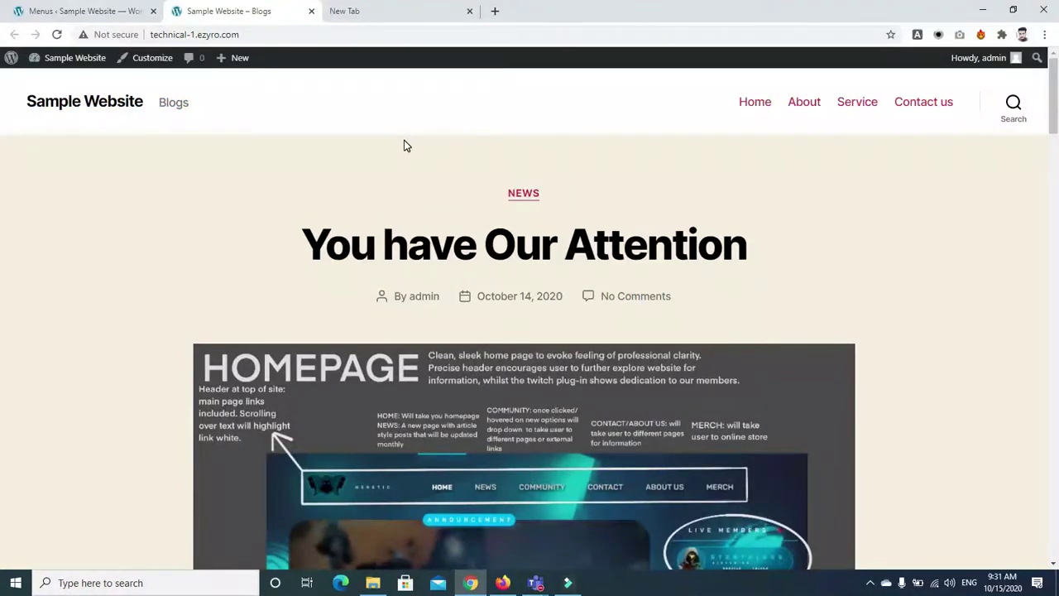
Review the main-menu structure and display locations in the admin, then look through the live site's header and post content
key("alt+Tab")
key("alt+Tab")
left_click(73, 10)
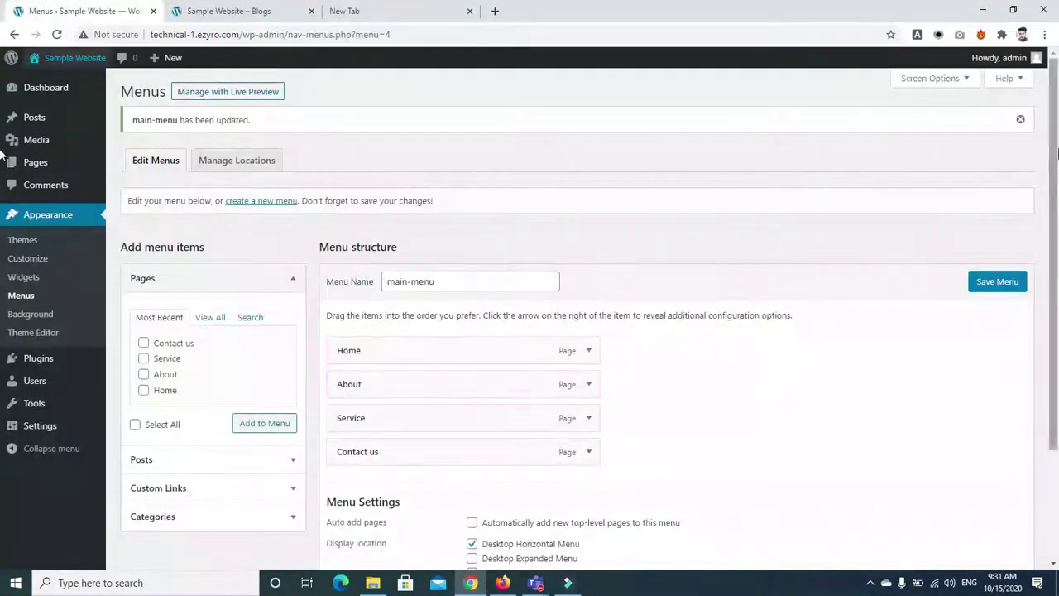
scroll(766, 233, "down", 1)
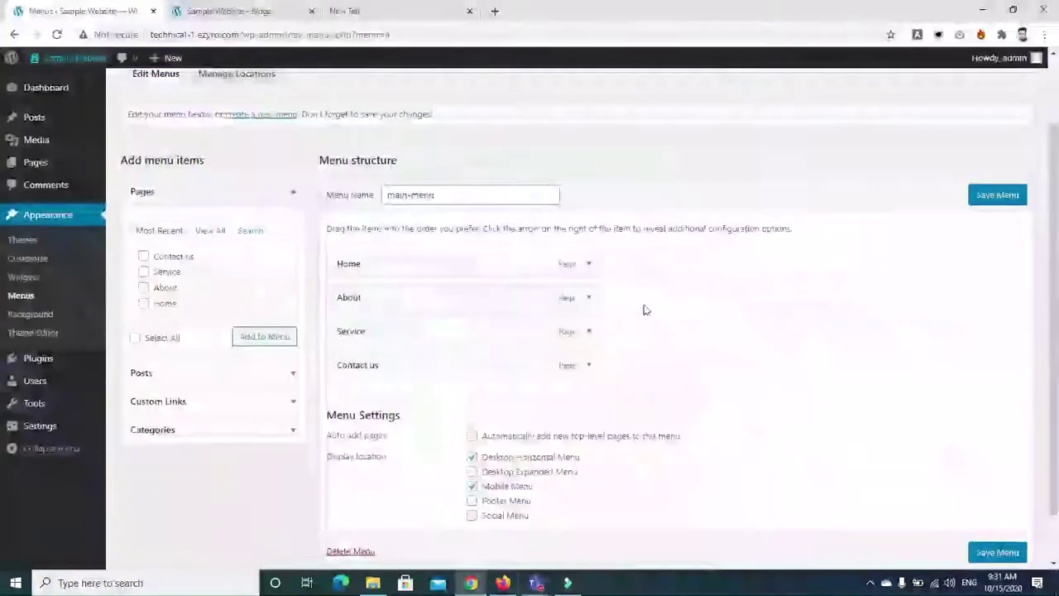
key("ctrl+Tab")
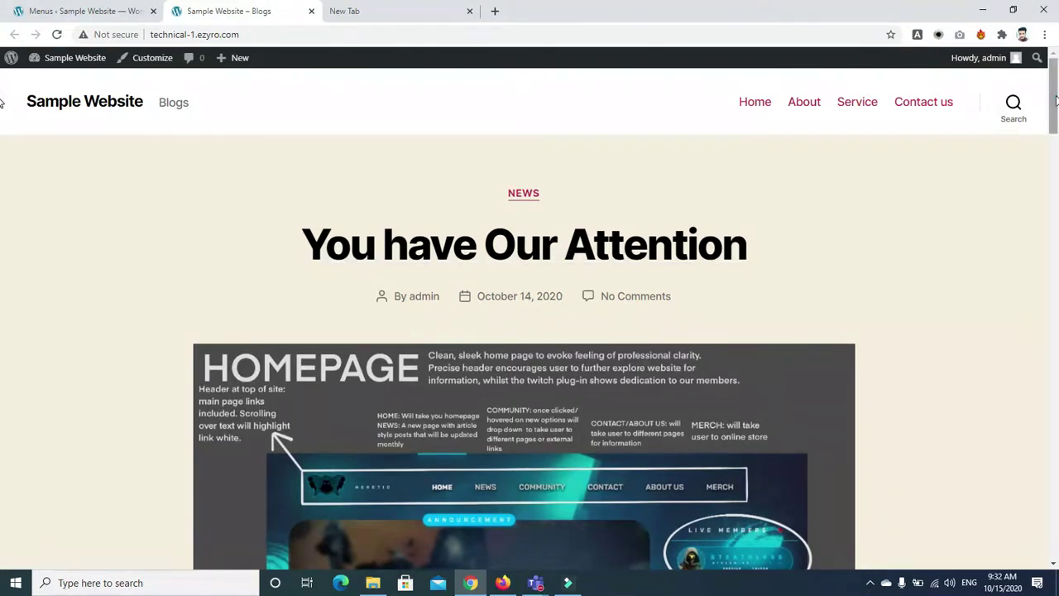
left_click_drag(1056, 106, 1056, 259)
scroll(2, 259, "down", 10)
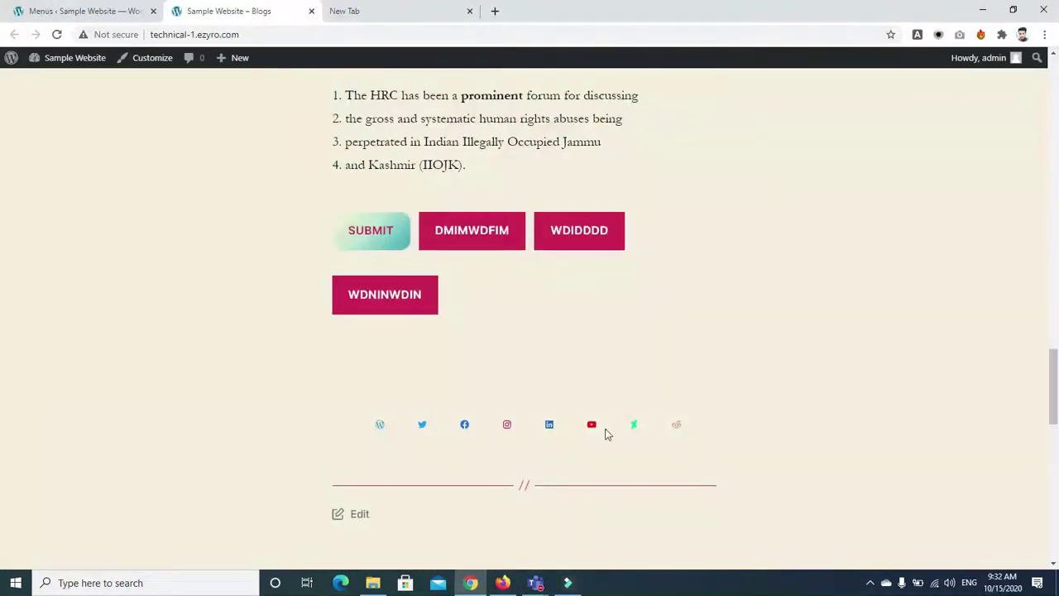
scroll(2, 385, "up", 15)
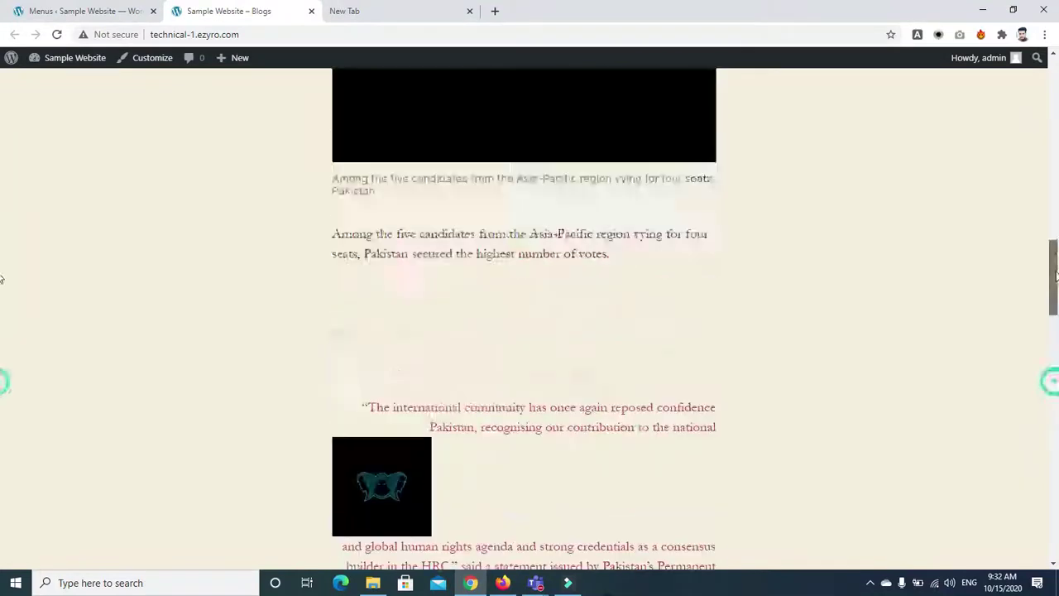
scroll(3, 85, "up", 2)
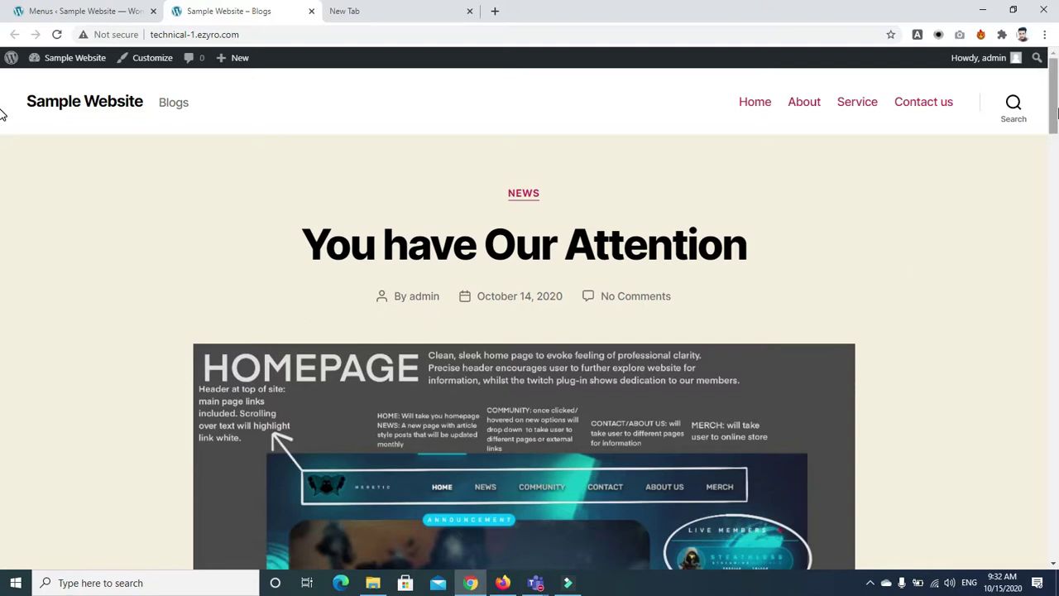
scroll(1, 124, "down", 3)
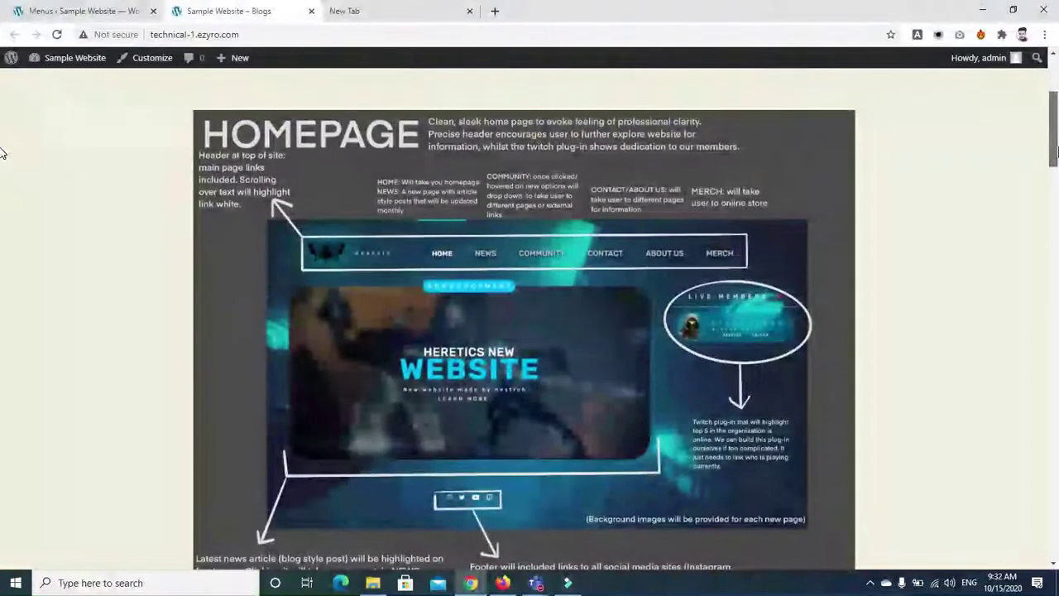
scroll(2, 124, "up", 3)
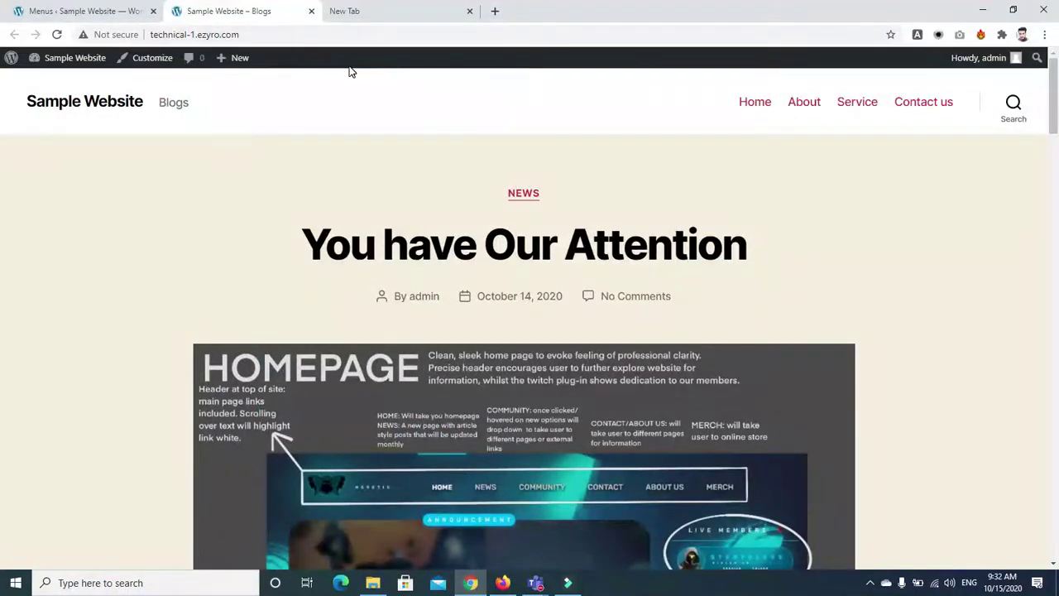
Return to the admin, add a new page titled "Shop" and publish it
left_click(42, 12)
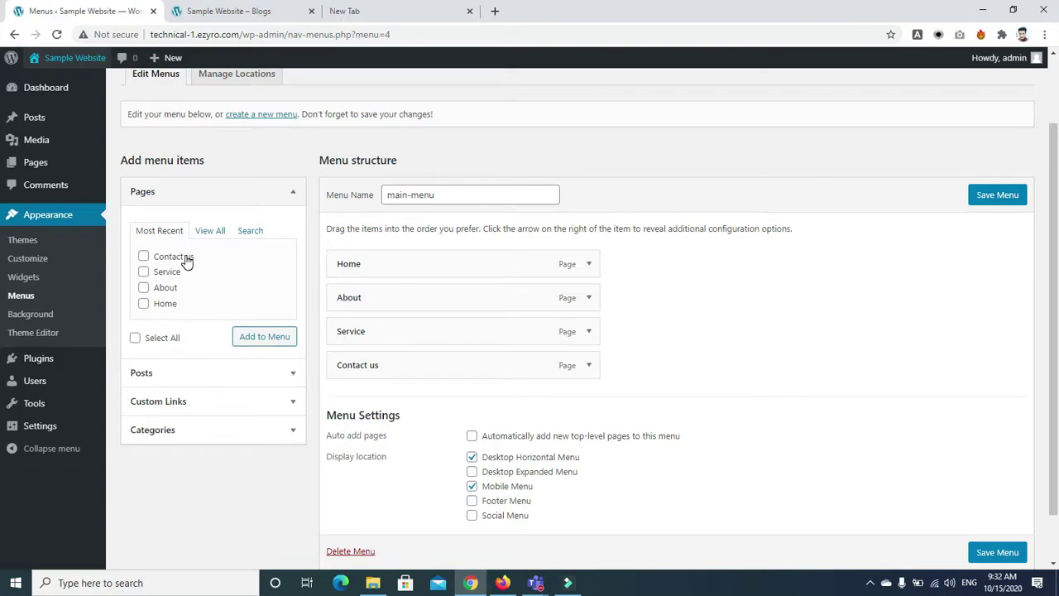
right_click(55, 164)
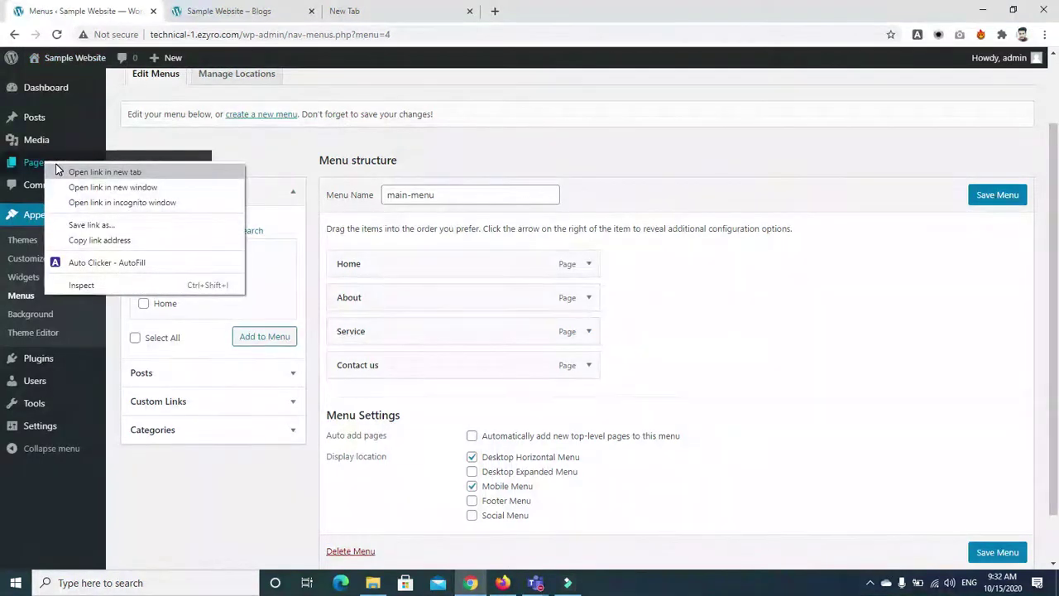
left_click(35, 164)
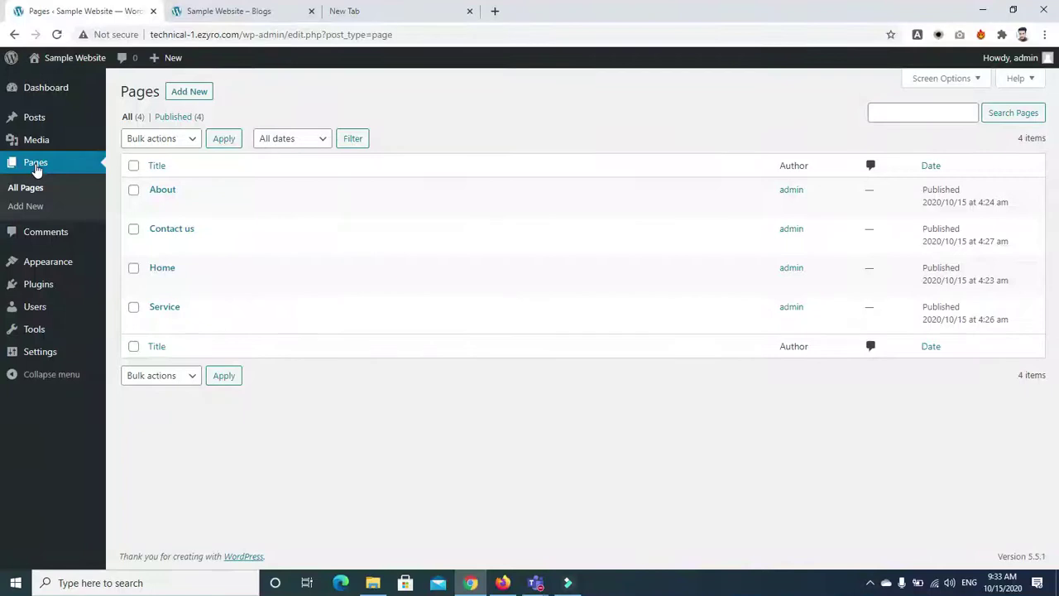
left_click(196, 98)
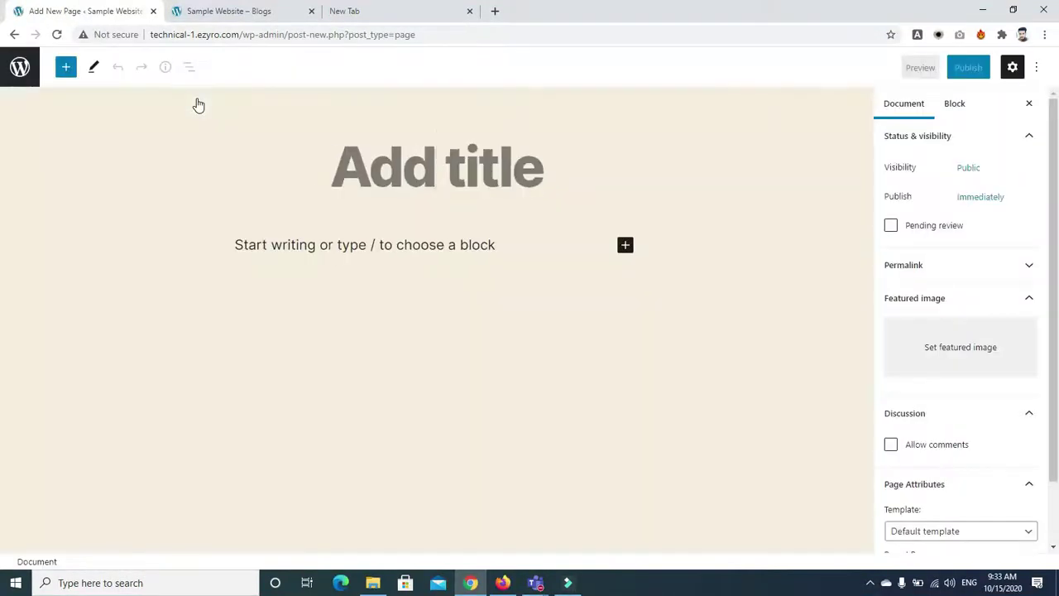
type("op")
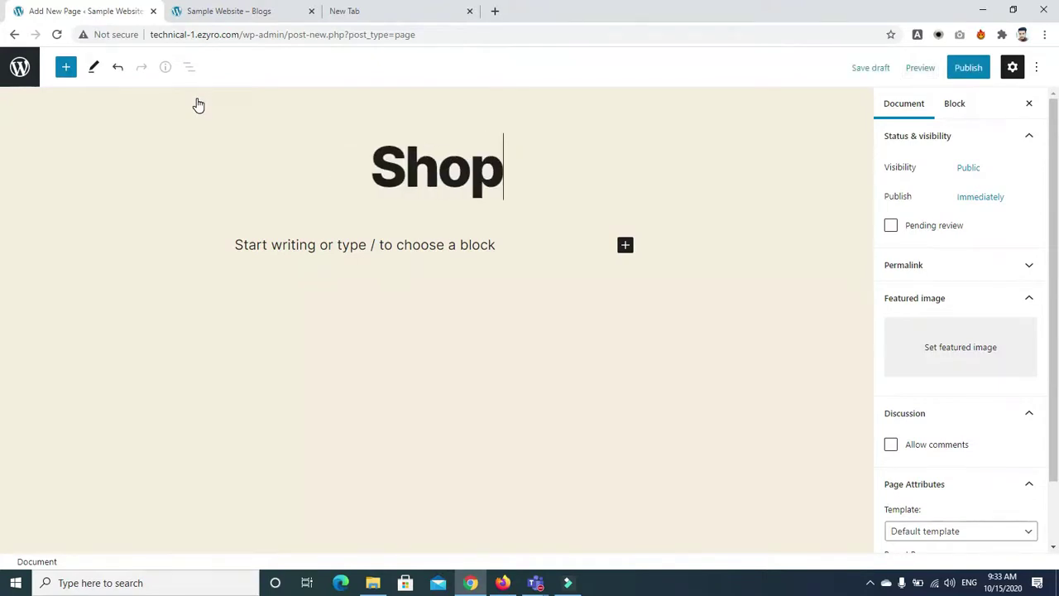
left_click(969, 67)
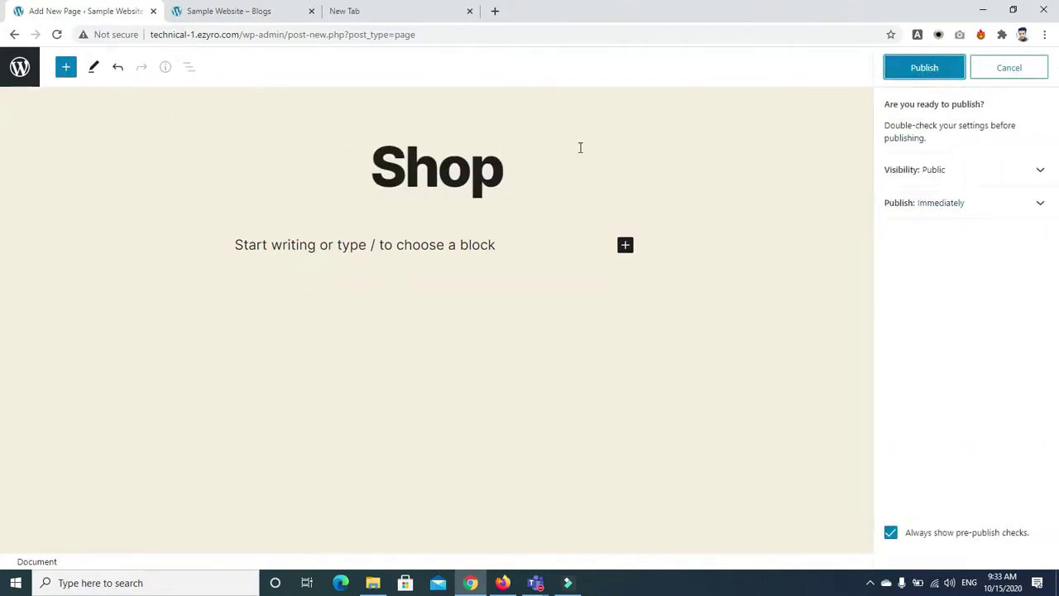
left_click(912, 69)
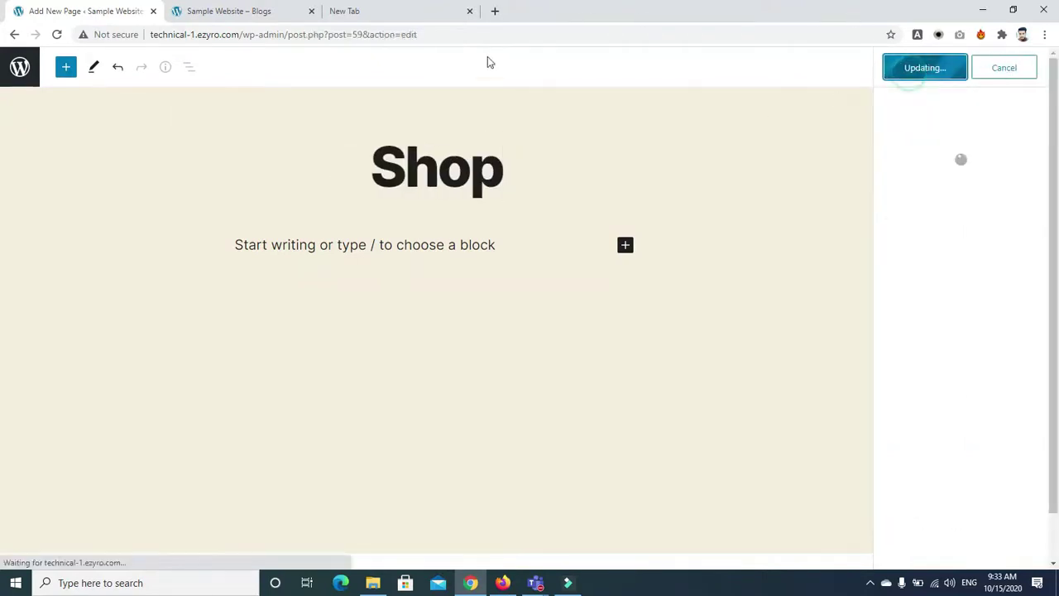
Go back to the Pages list, add another new page titled "Shirts" and publish it
left_click(16, 36)
left_click(204, 96)
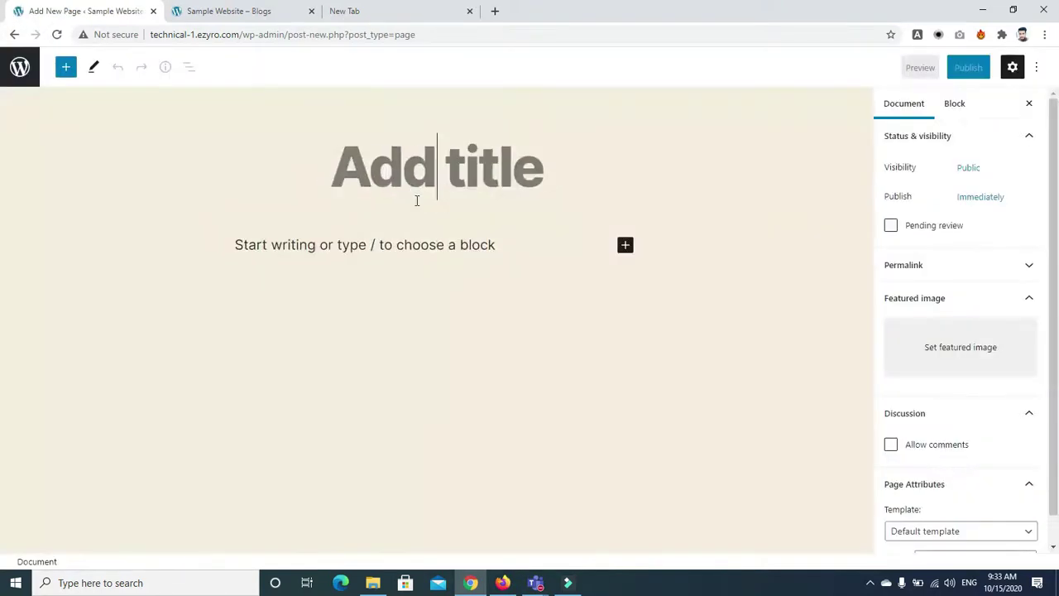
left_click(416, 197)
type("Sh")
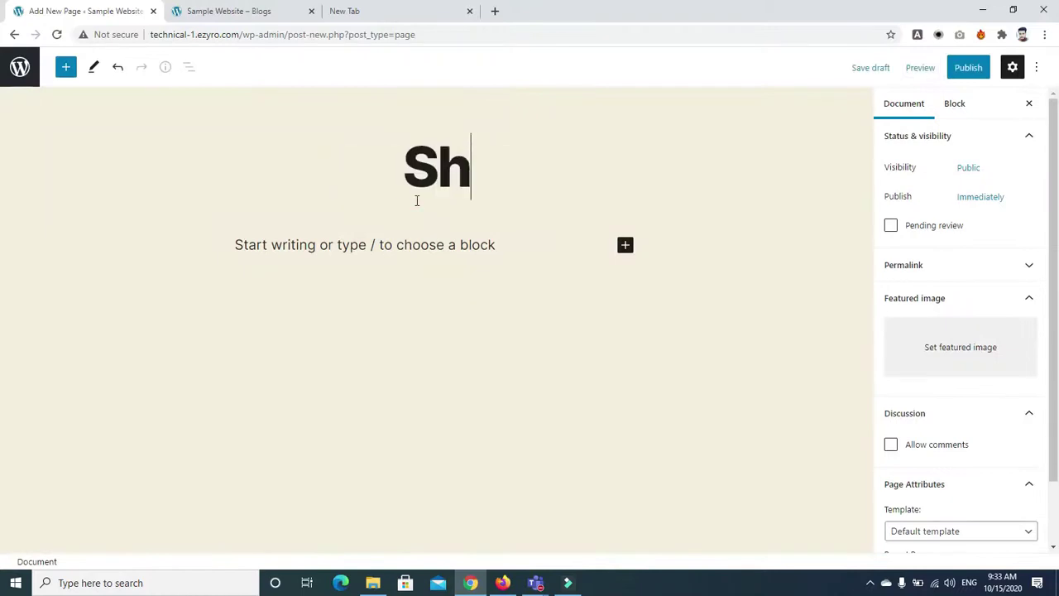
type("irts")
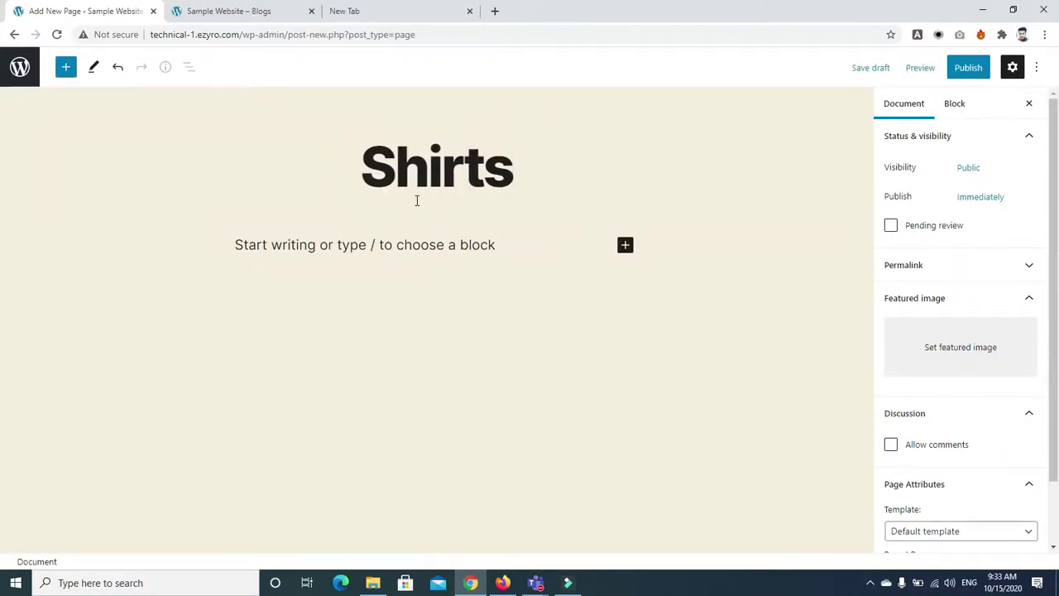
left_click(971, 67)
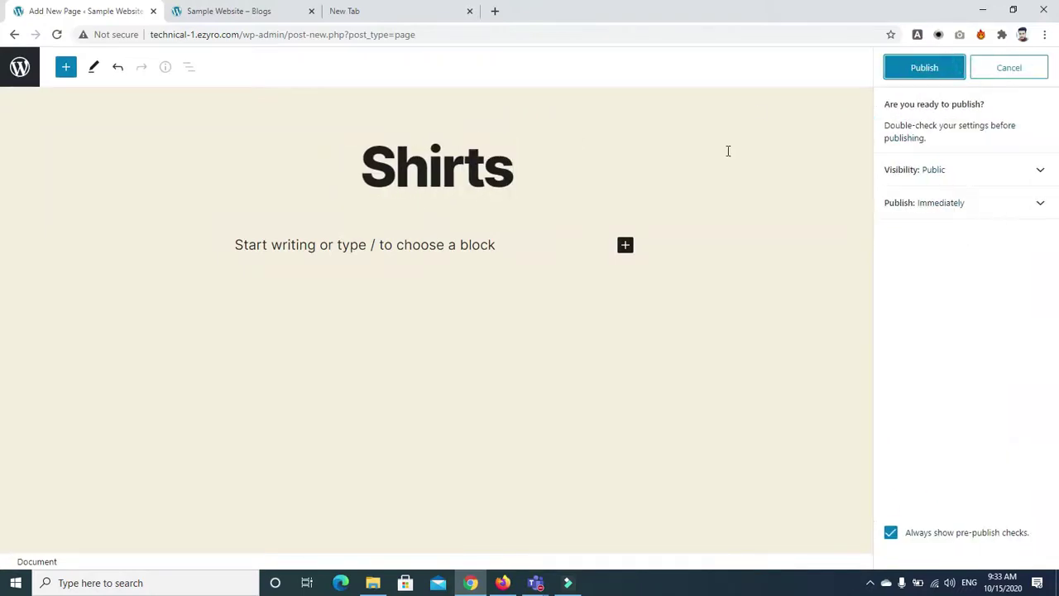
left_click(944, 67)
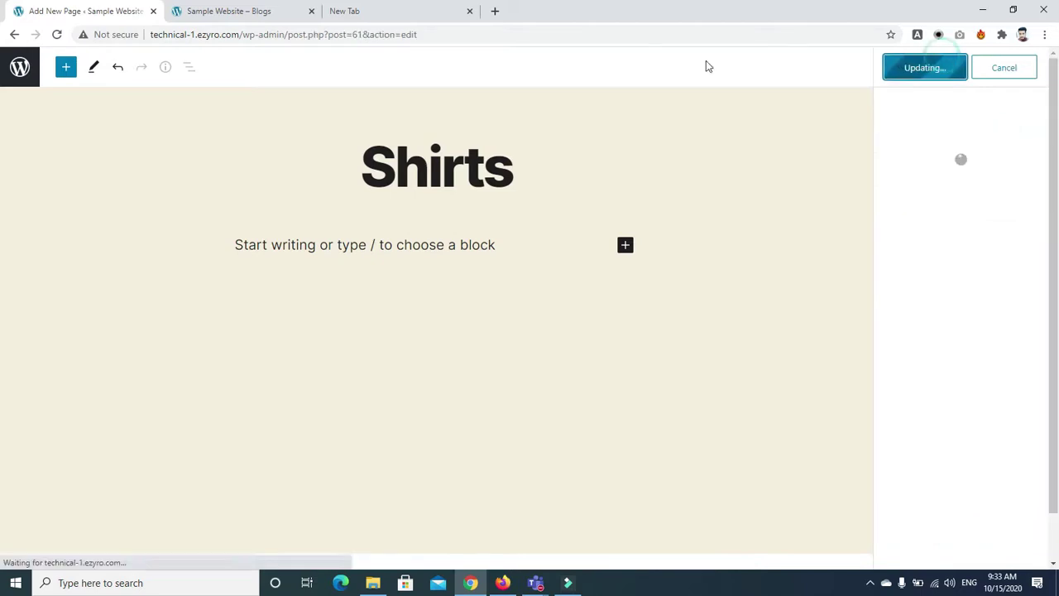
Leave the Shirts editor, add a new page titled "pents" from the Pages list and publish it
left_click(13, 35)
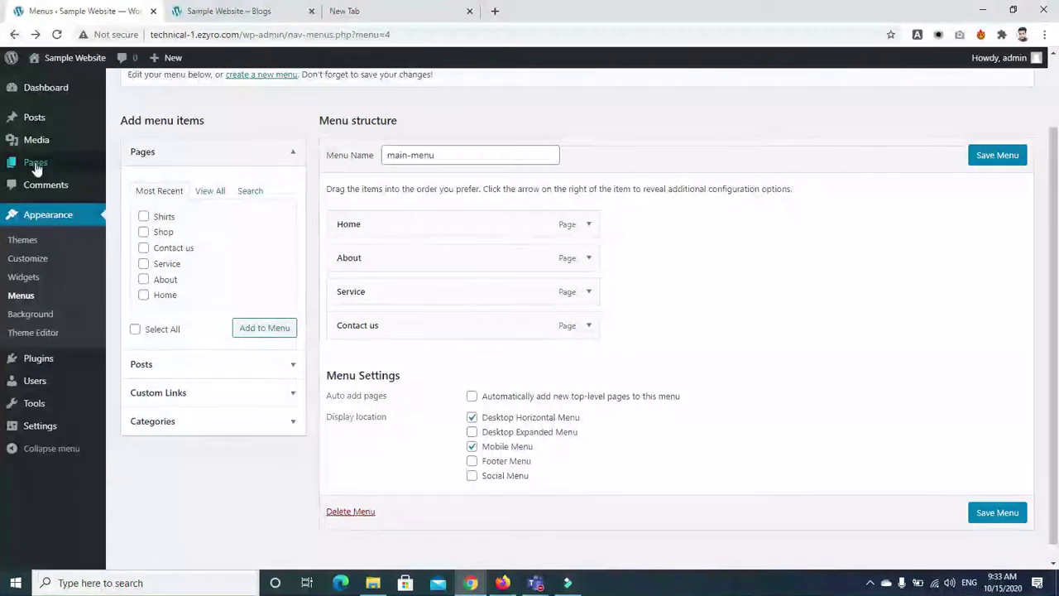
mouse_move(39, 126)
left_click(42, 162)
left_click(189, 92)
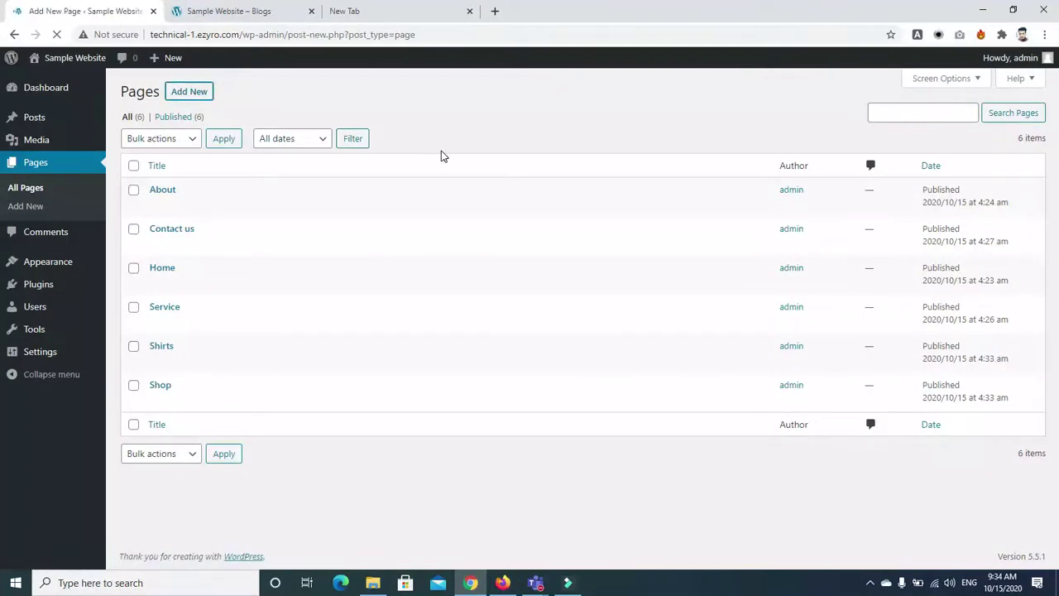
type("pents")
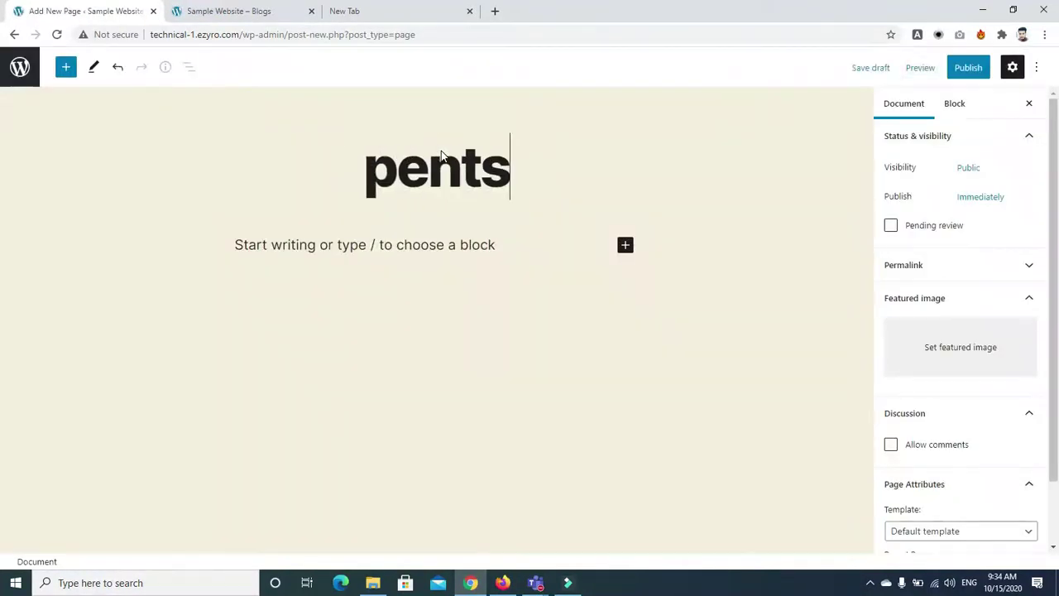
left_click(969, 67)
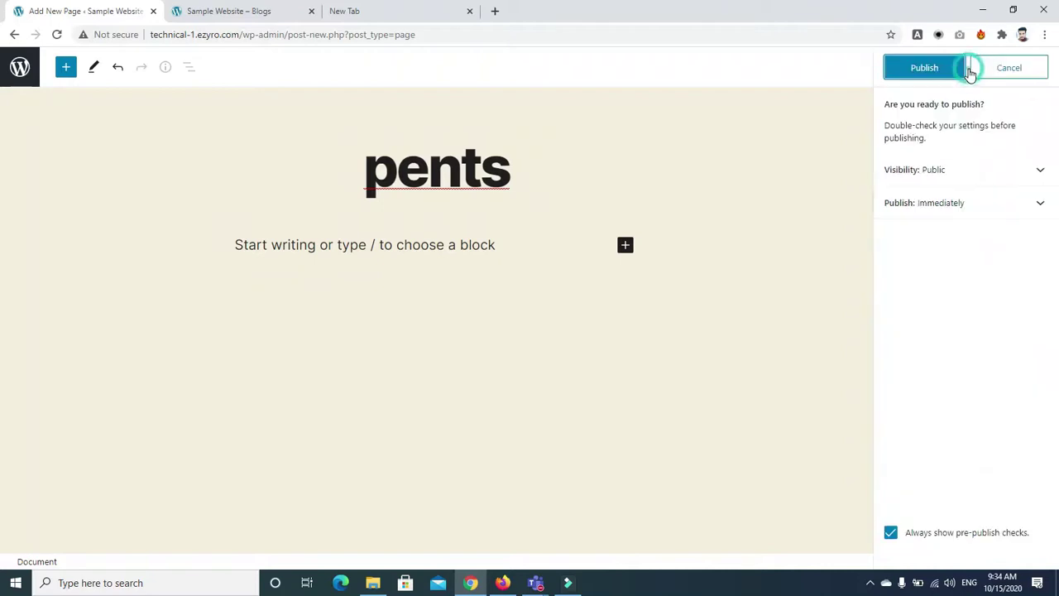
left_click(898, 67)
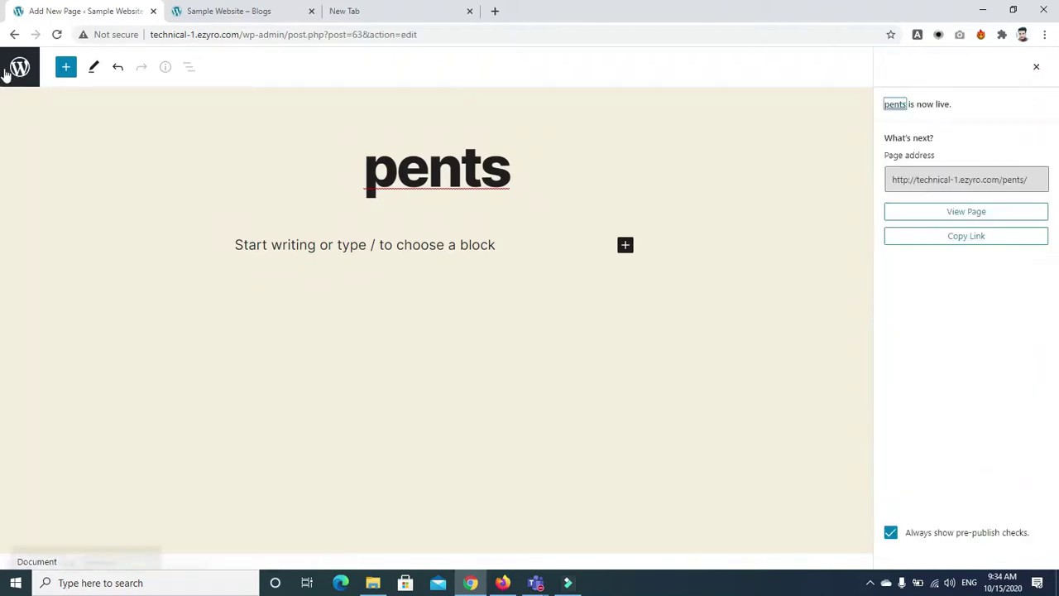
Return to the Pages list, add a new page titled "T-shirt" and publish it
left_click(14, 34)
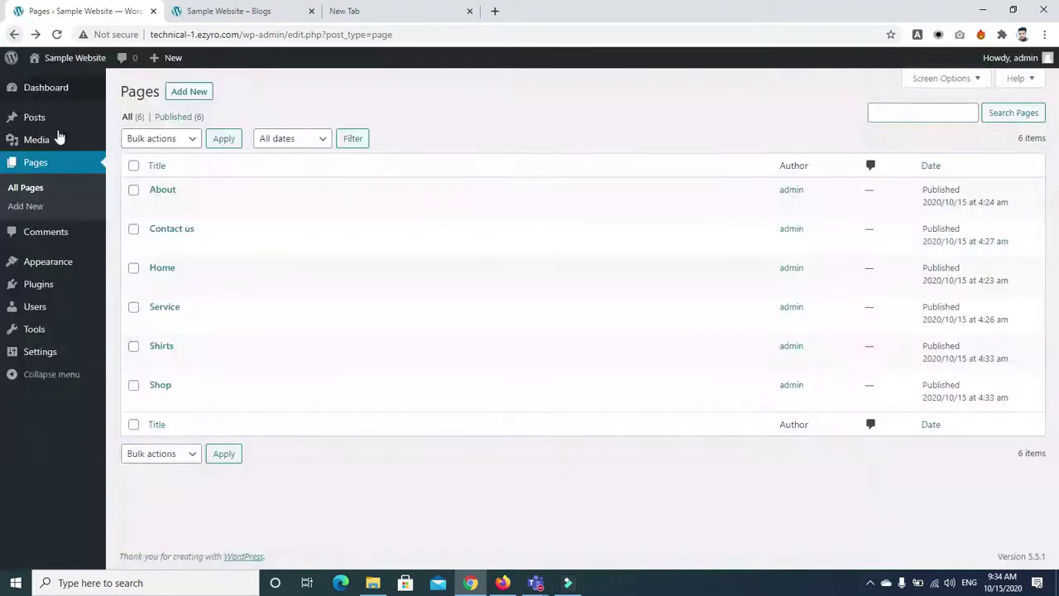
left_click(33, 165)
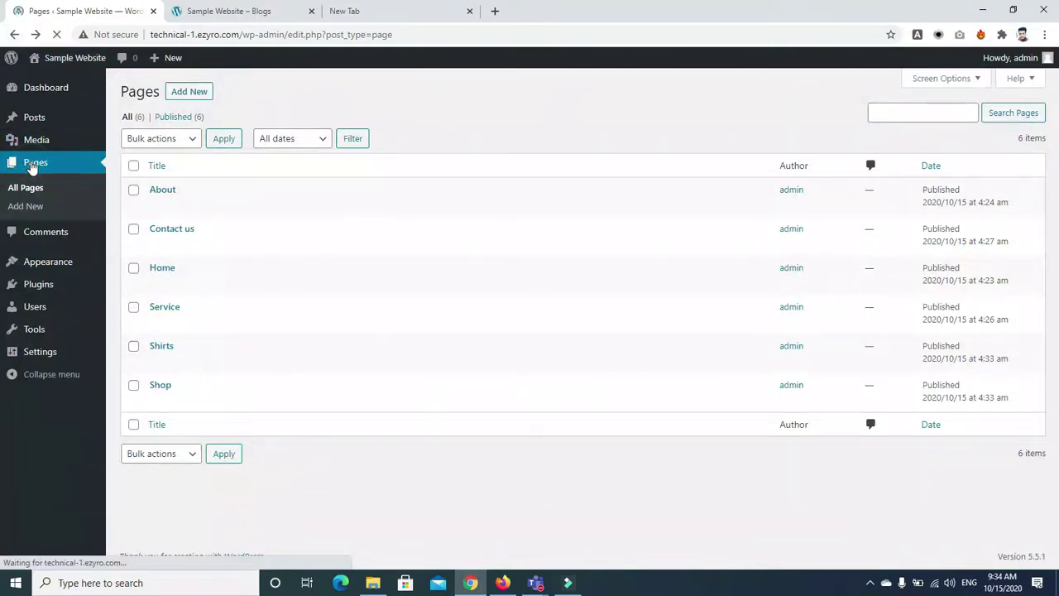
left_click(191, 95)
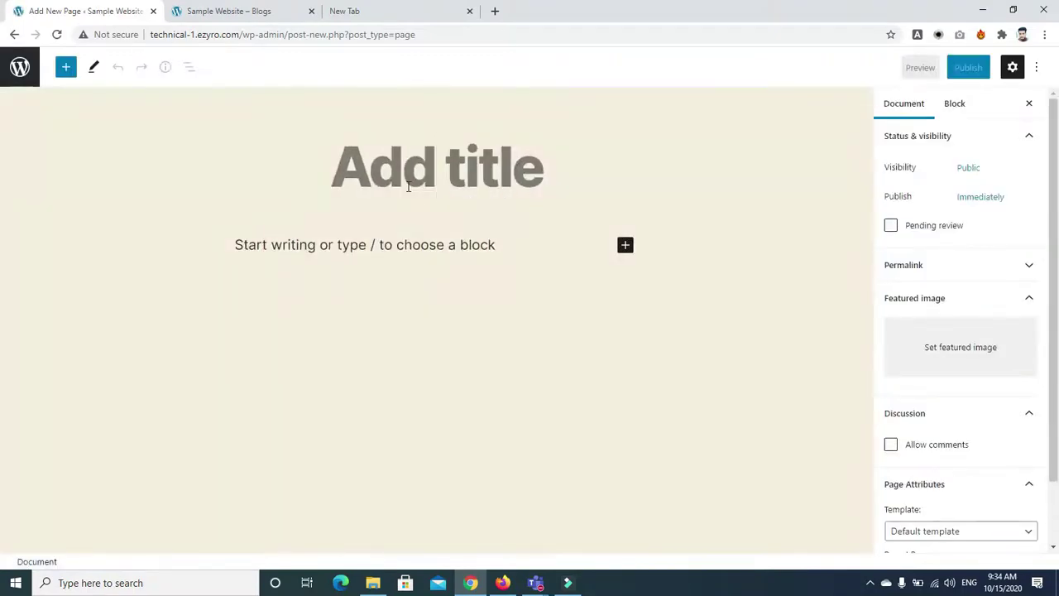
type("T-shirt")
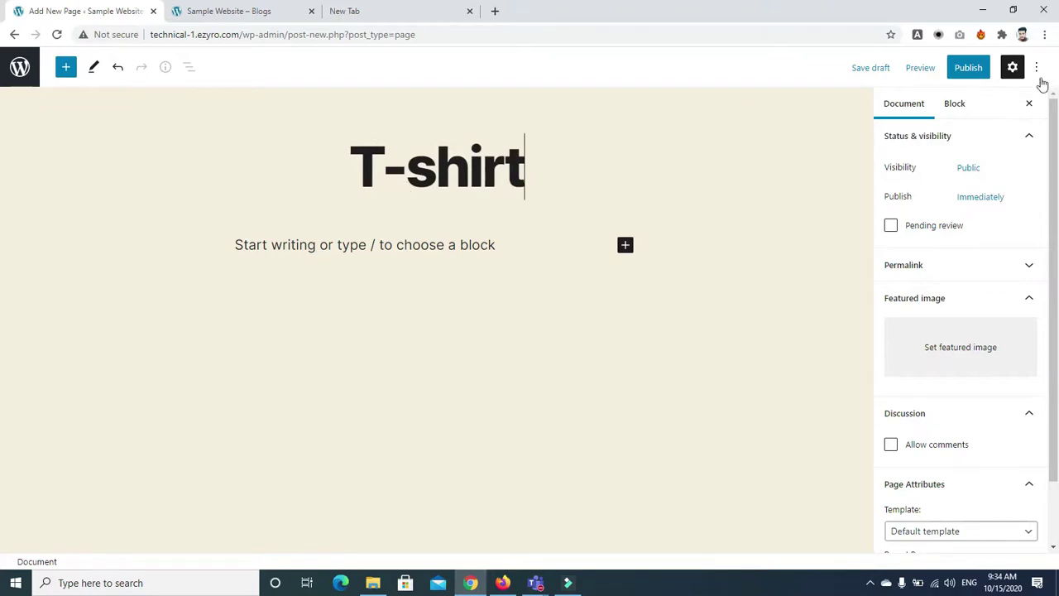
left_click(966, 67)
left_click(902, 71)
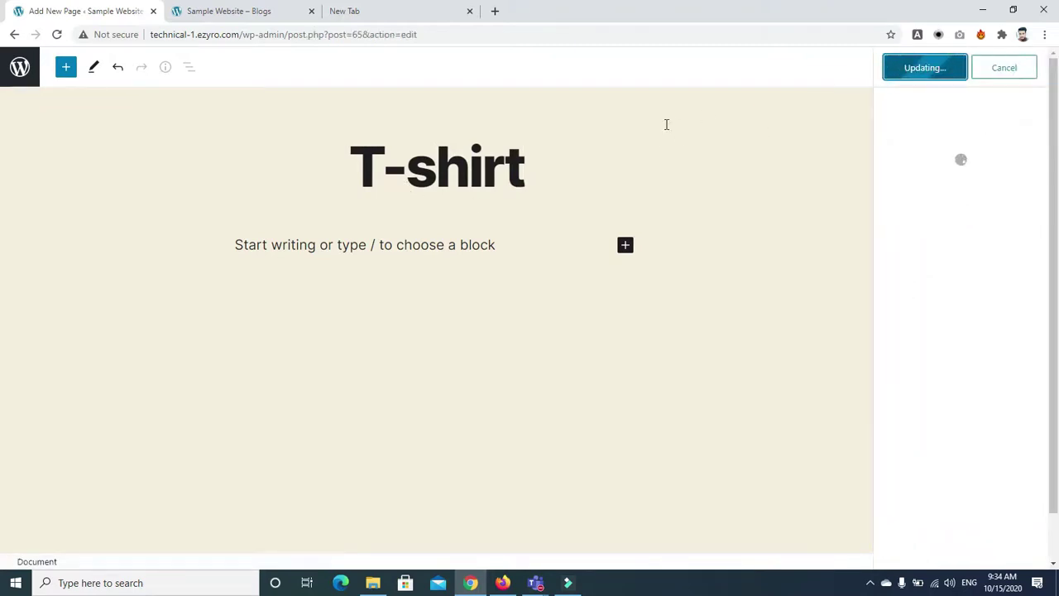
Leave the T-shirt editor, add a new page titled "Shoes" from the Pages list and publish it
left_click(14, 35)
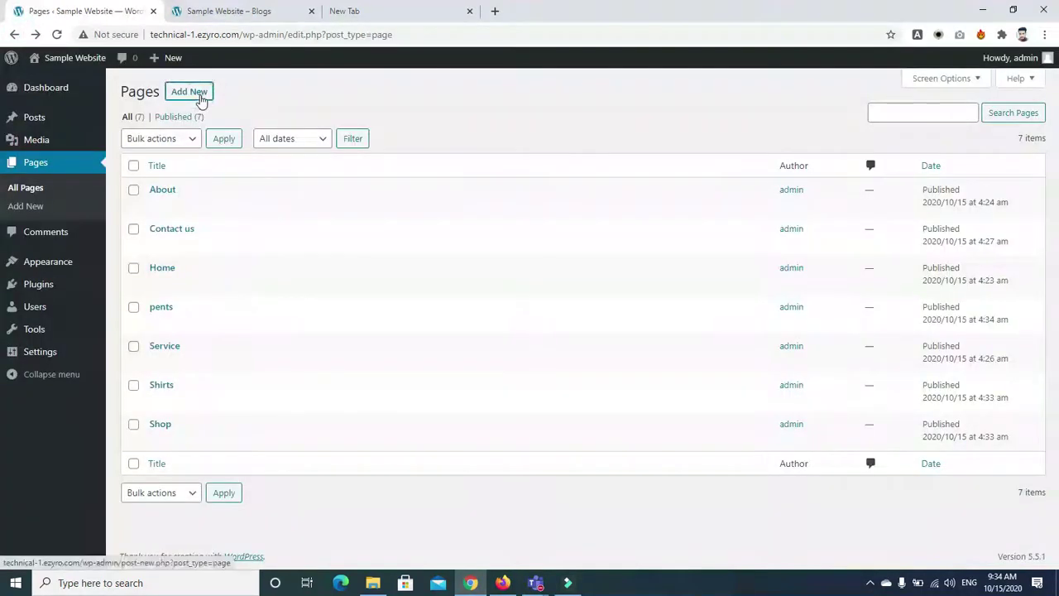
left_click(200, 98)
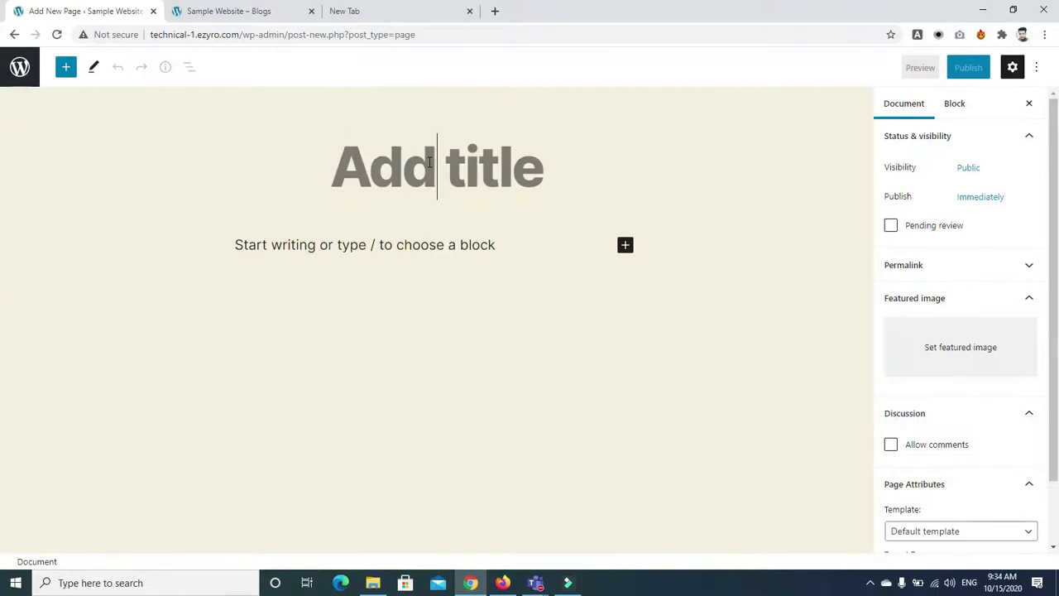
left_click(427, 161)
type("Shoes")
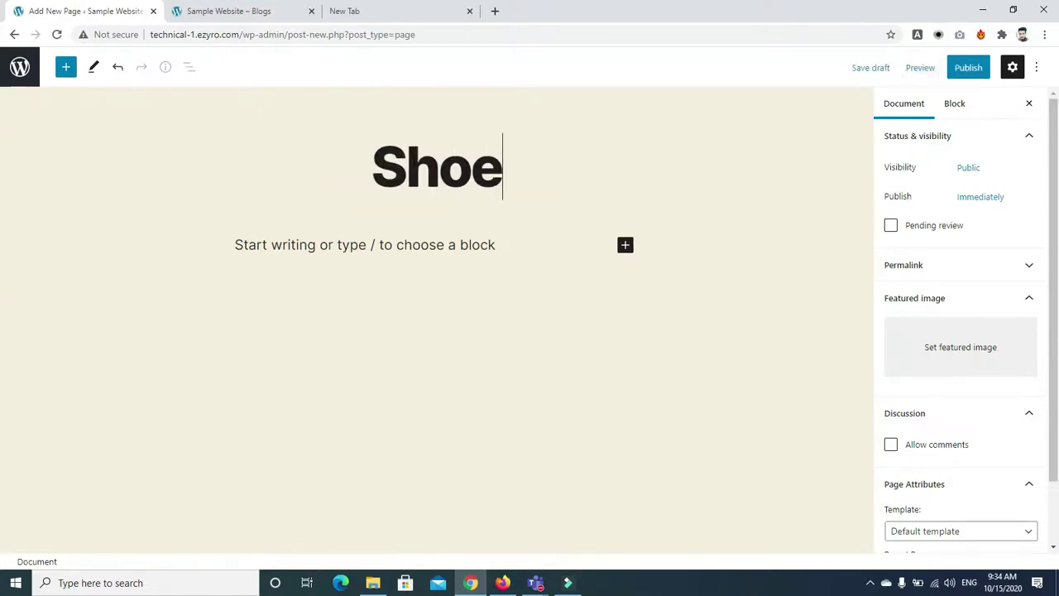
left_click(967, 73)
left_click(917, 69)
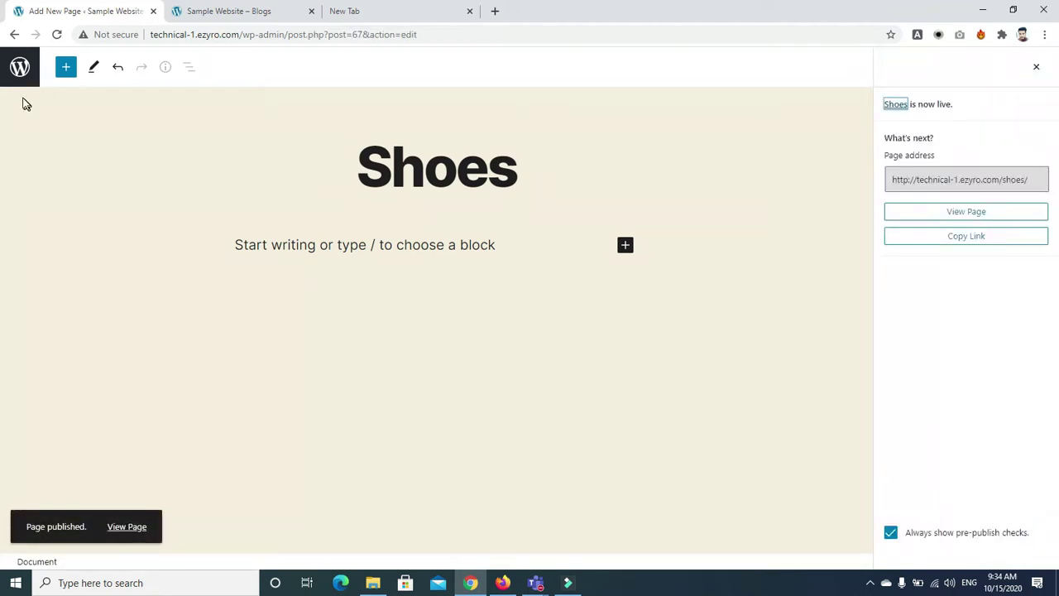
Open the Menus settings and add the Shoes, T-shirt, pents, Shirts and Shop pages to main-menu
left_click(14, 35)
mouse_move(41, 299)
mouse_move(44, 267)
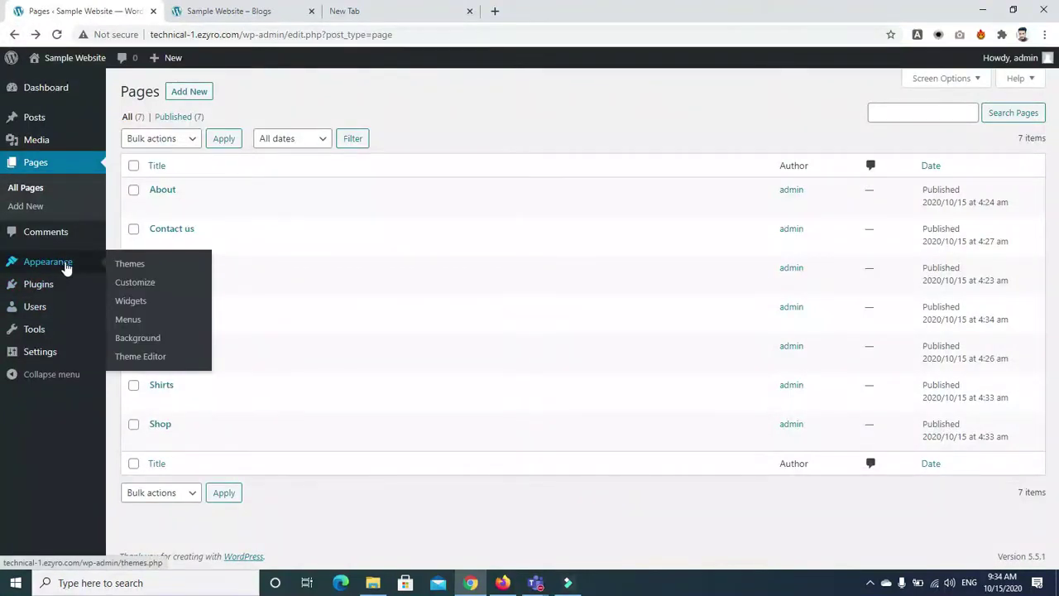
left_click(128, 321)
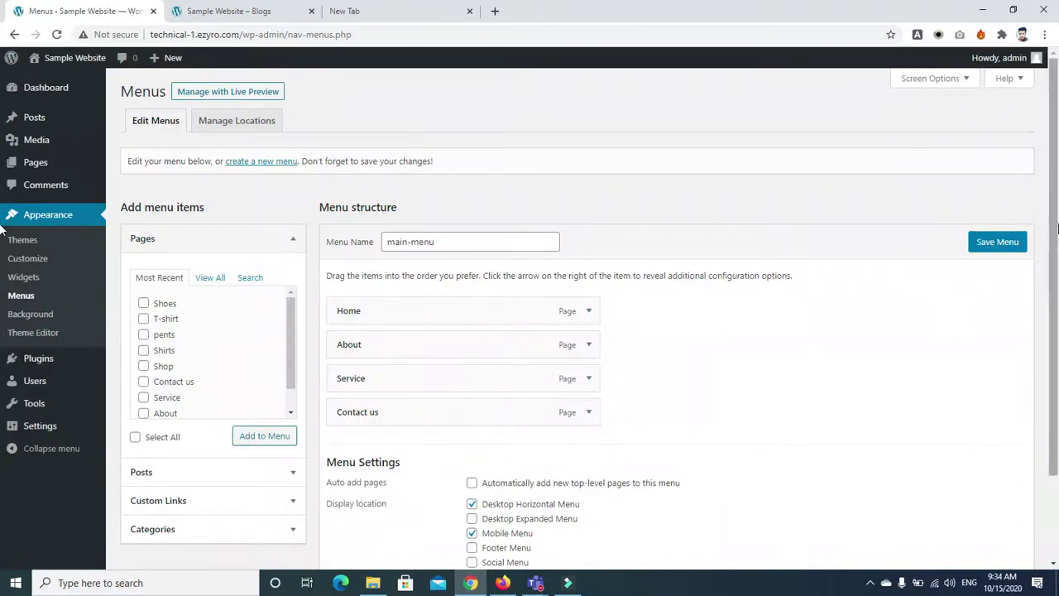
scroll(646, 286, "down", 1)
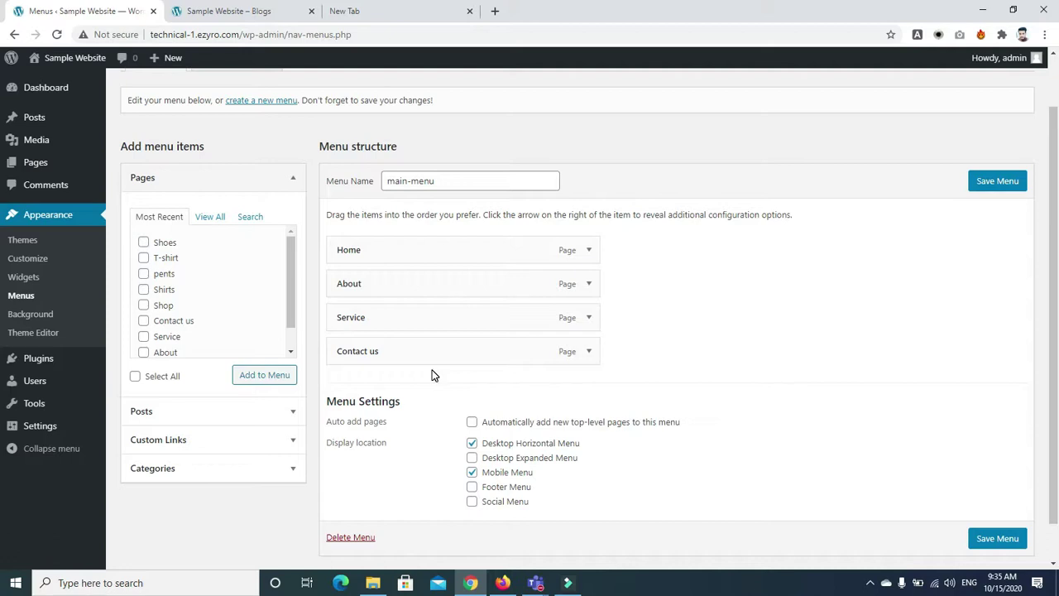
left_click(289, 273)
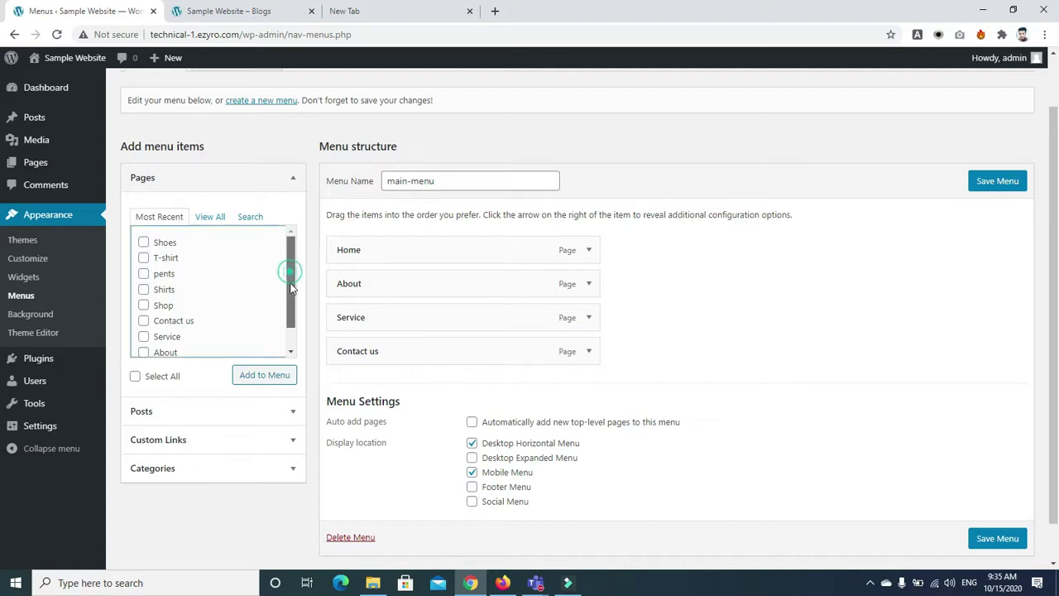
left_click(144, 243)
left_click(144, 257)
left_click(144, 274)
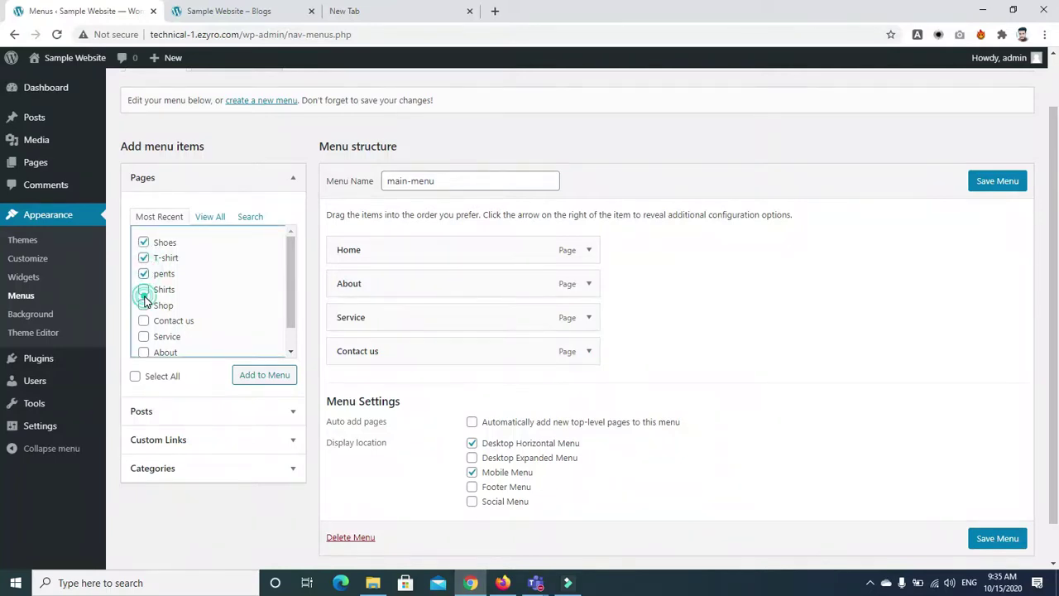
left_click(144, 290)
left_click(144, 305)
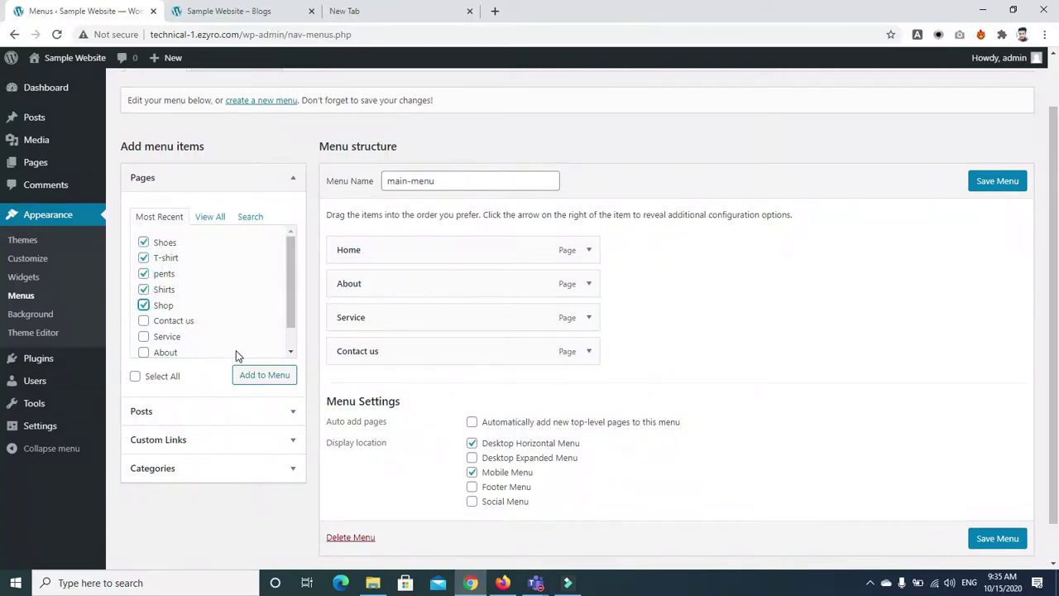
left_click(263, 377)
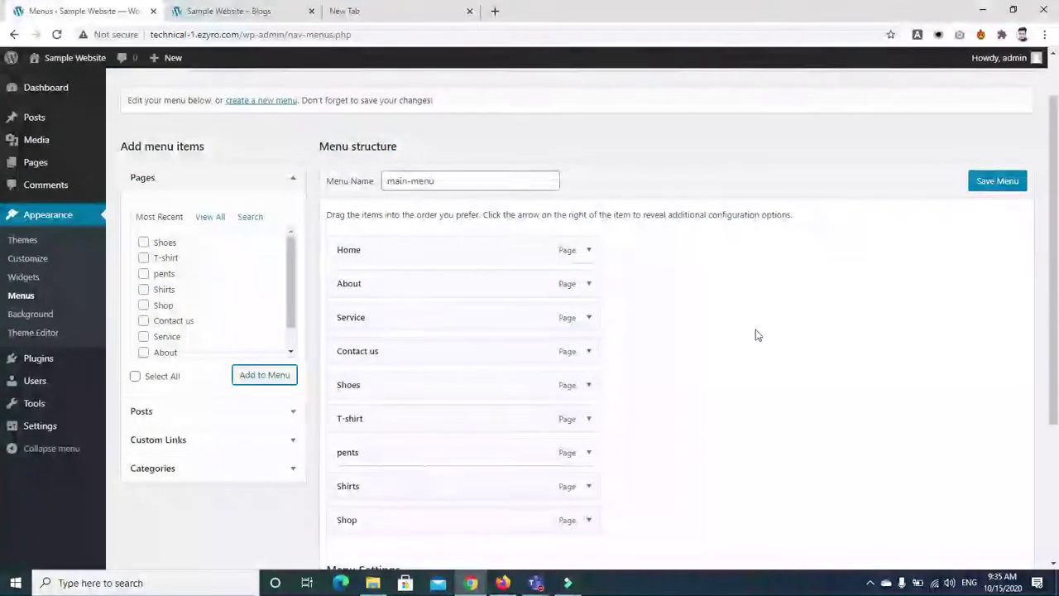
Reorder the menu structure so Shop sits directly below Service and Shoes comes last
scroll(753, 331, "down", 1)
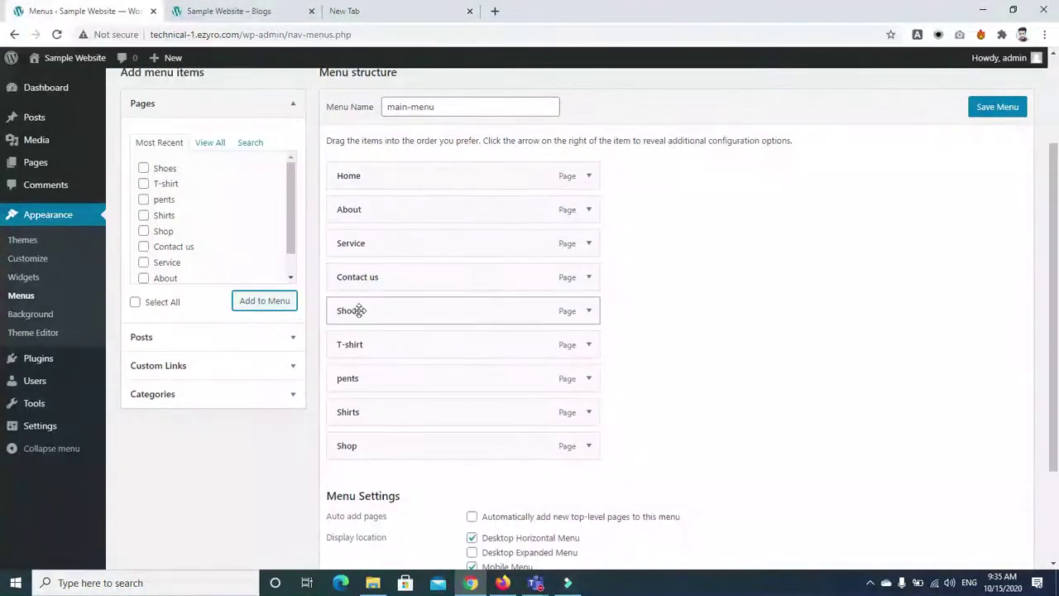
left_click_drag(348, 312, 345, 279)
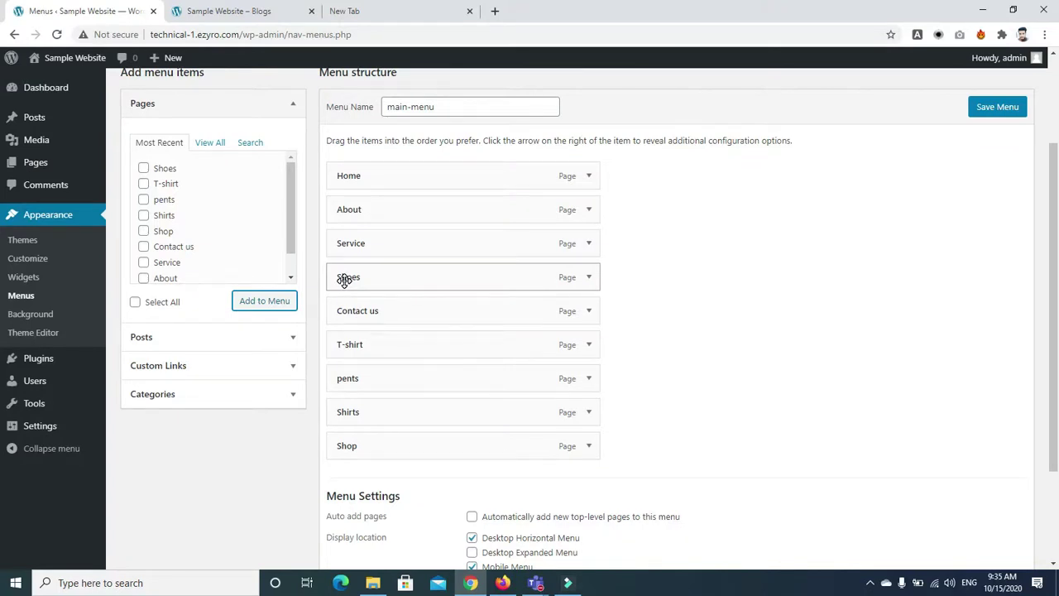
mouse_move(367, 284)
left_mouse_down()
mouse_move(372, 438)
mouse_move(365, 402)
mouse_move(372, 414)
mouse_move(350, 413)
mouse_move(361, 271)
left_mouse_up()
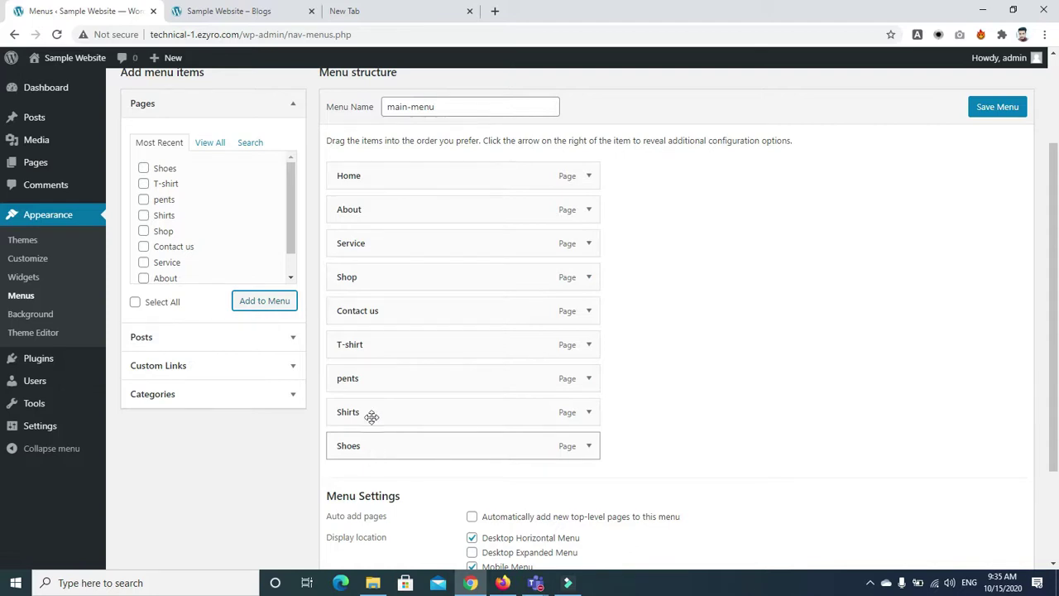
Nest T-shirt, pents, Shirts and Shoes as sub items under Shop in the menu structure
left_click(373, 347)
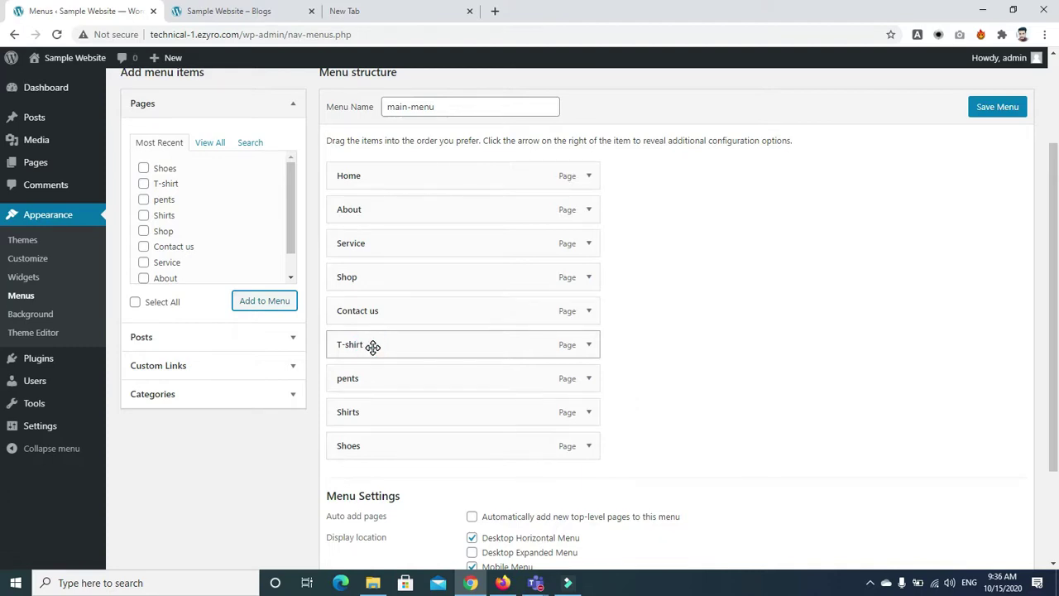
left_click_drag(372, 347, 397, 310)
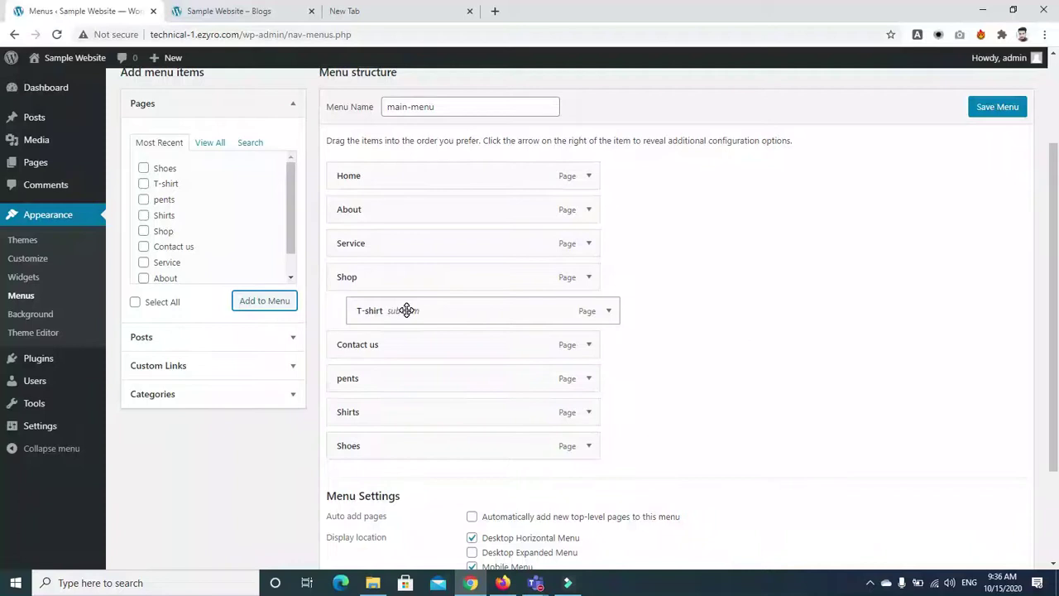
left_click_drag(383, 385, 408, 347)
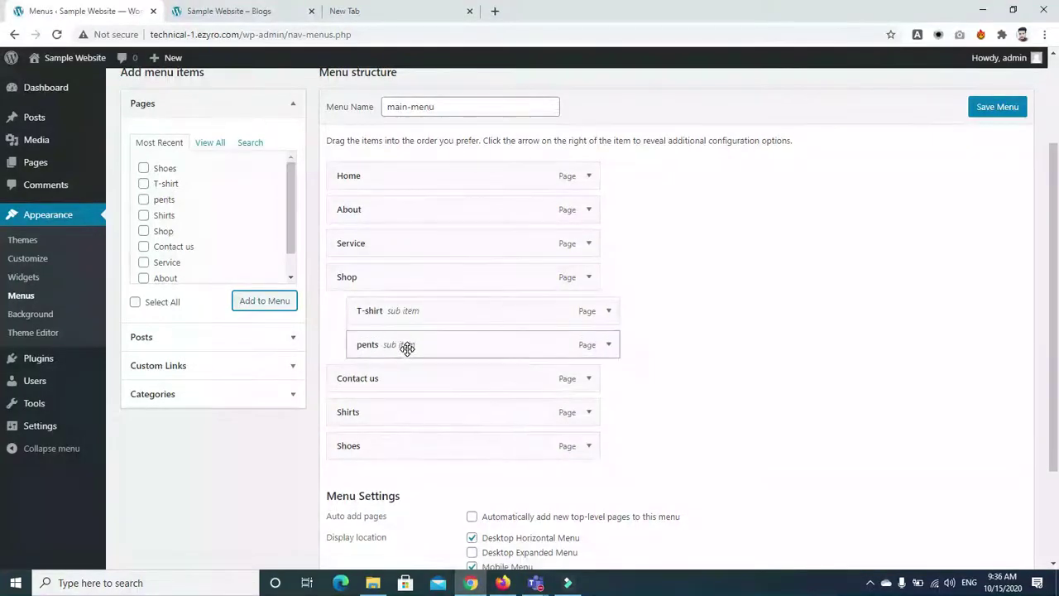
left_click_drag(404, 409, 424, 373)
left_click_drag(414, 453, 439, 417)
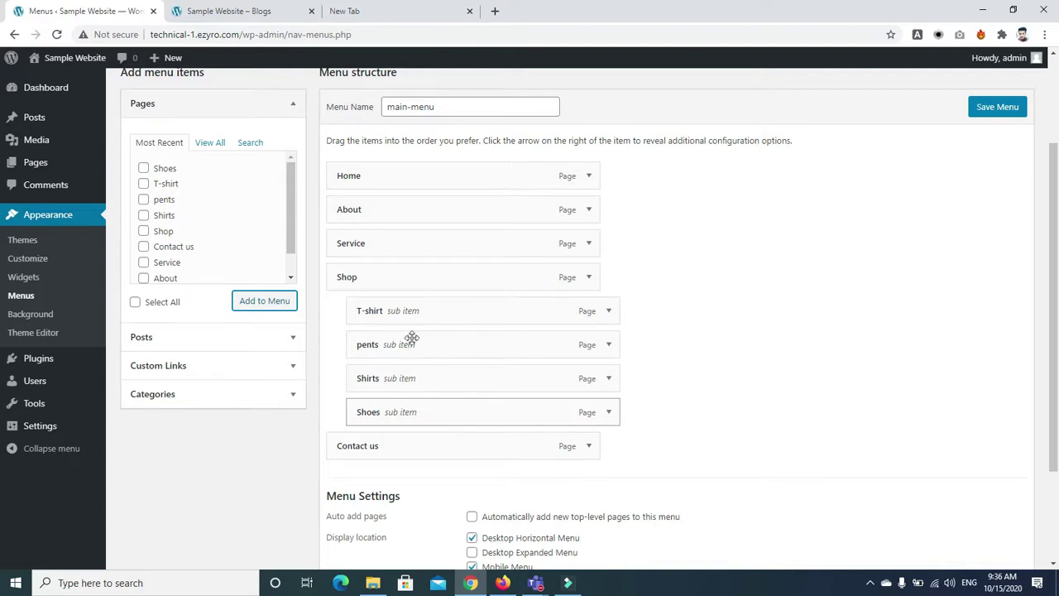
Place Shop above Service and move T-shirt, pents, Shirts and Shoes back to top level after Contact us
left_click_drag(390, 277, 387, 240)
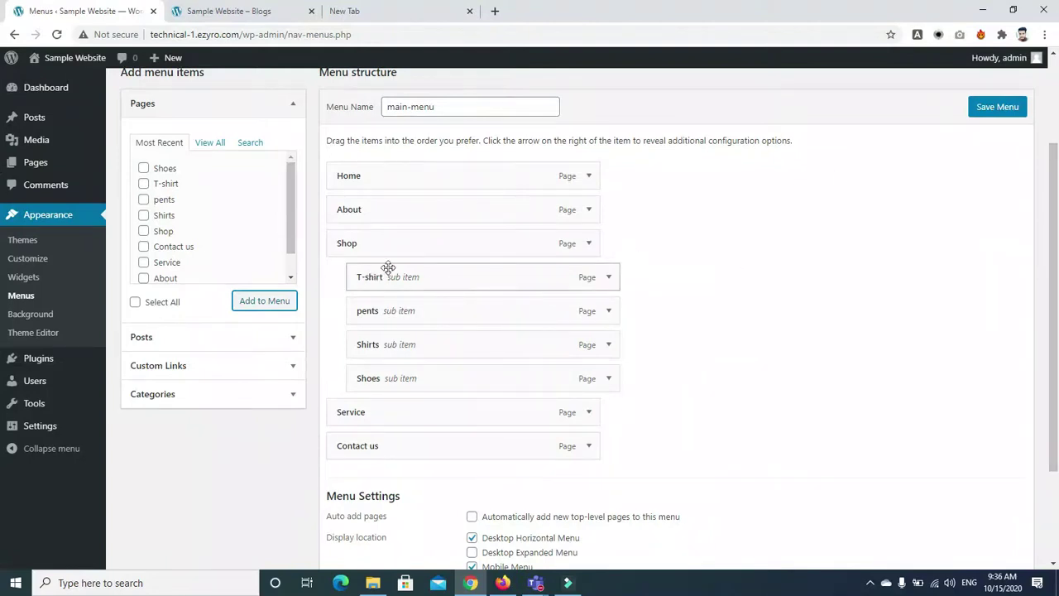
left_click_drag(385, 276, 362, 445)
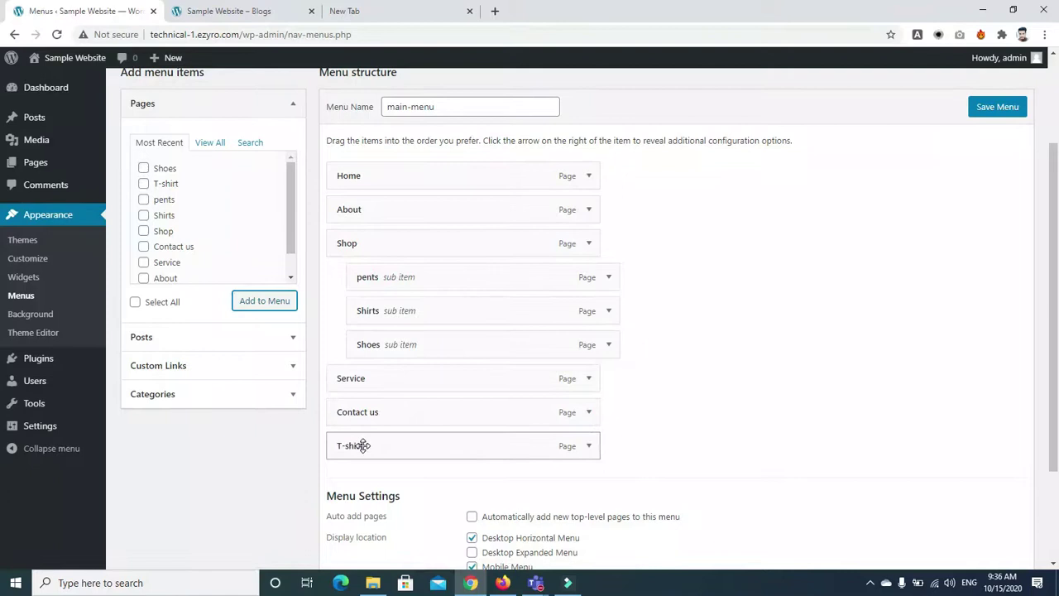
left_click_drag(386, 278, 366, 446)
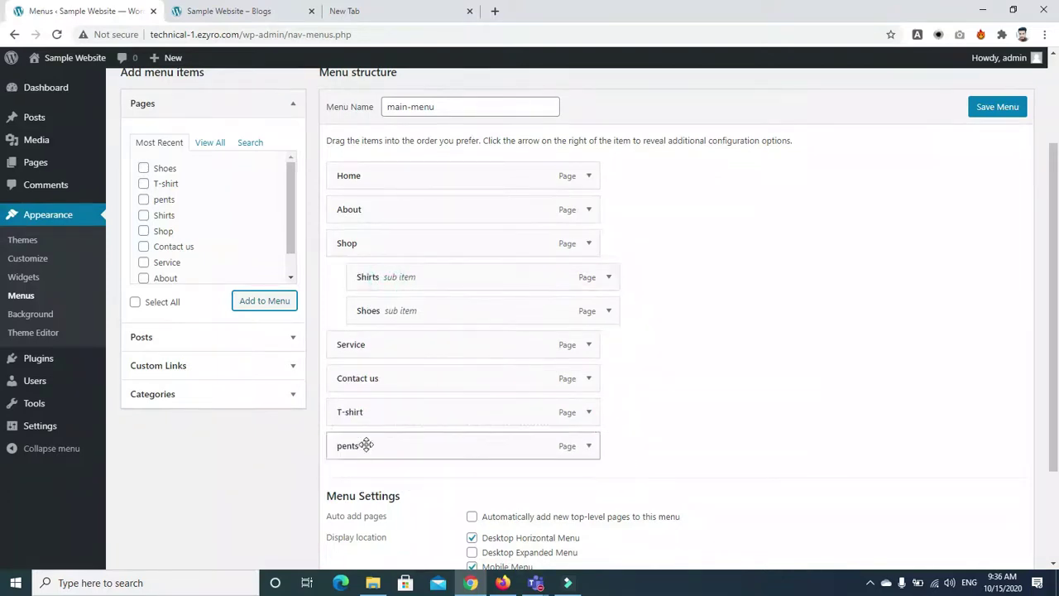
left_click_drag(403, 276, 383, 467)
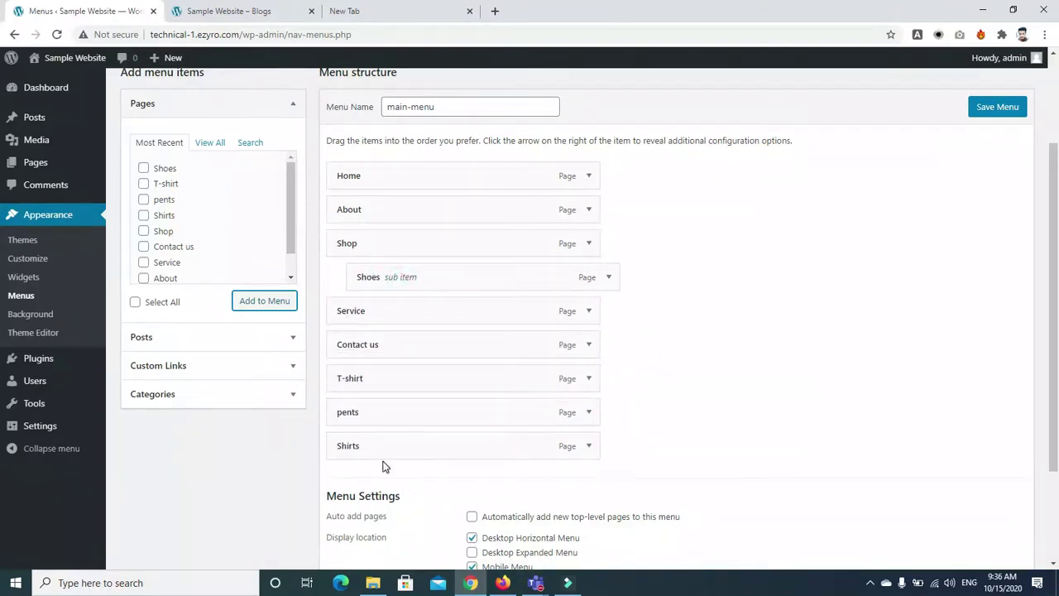
left_click_drag(397, 279, 384, 457)
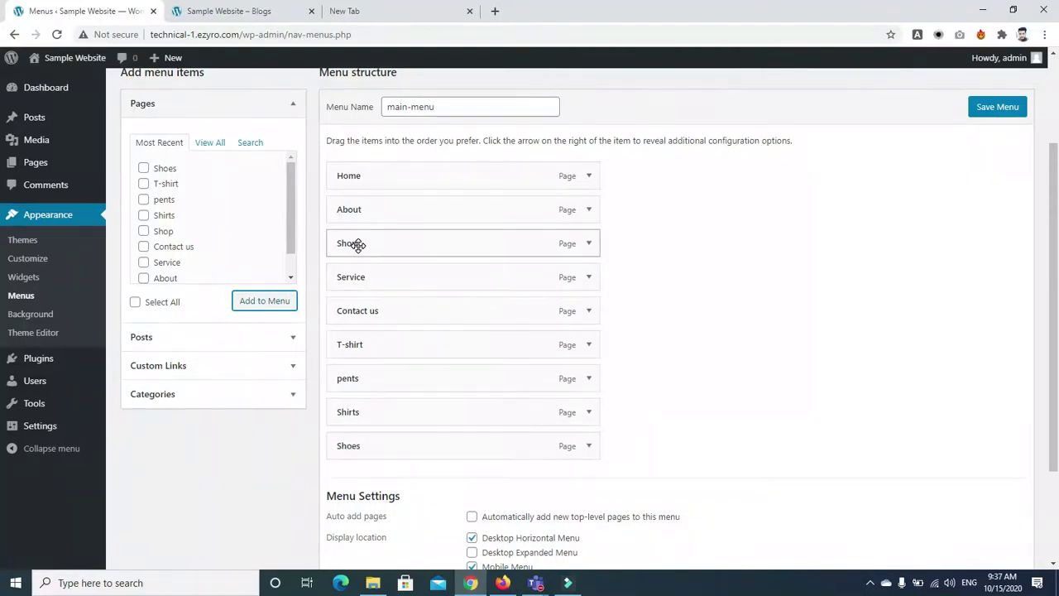
Save main-menu and reload the live site to check its header navigation
scroll(834, 197, "down", 3)
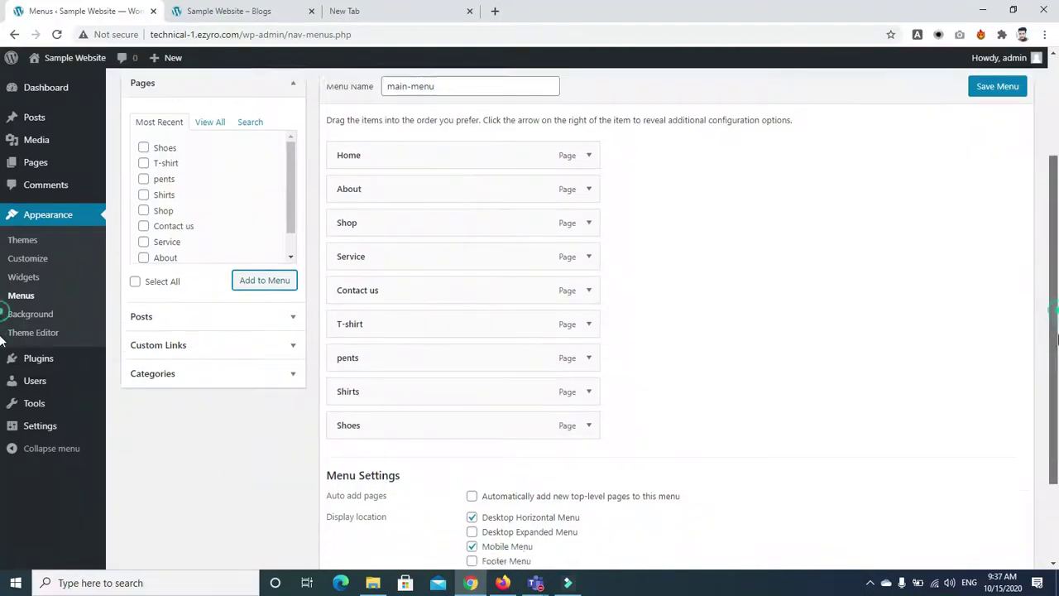
left_click(998, 491)
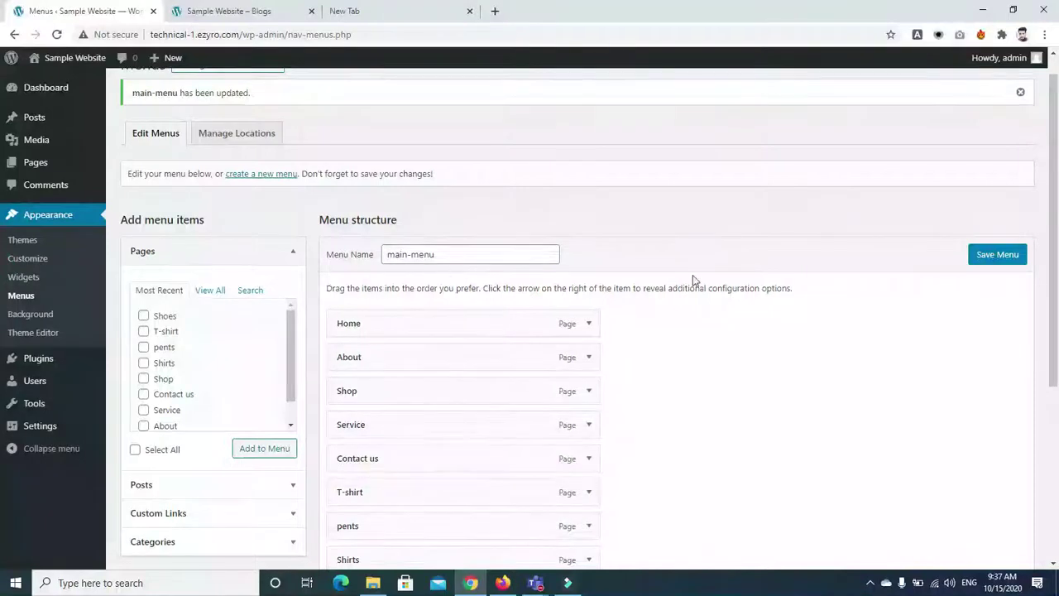
left_click(249, 11)
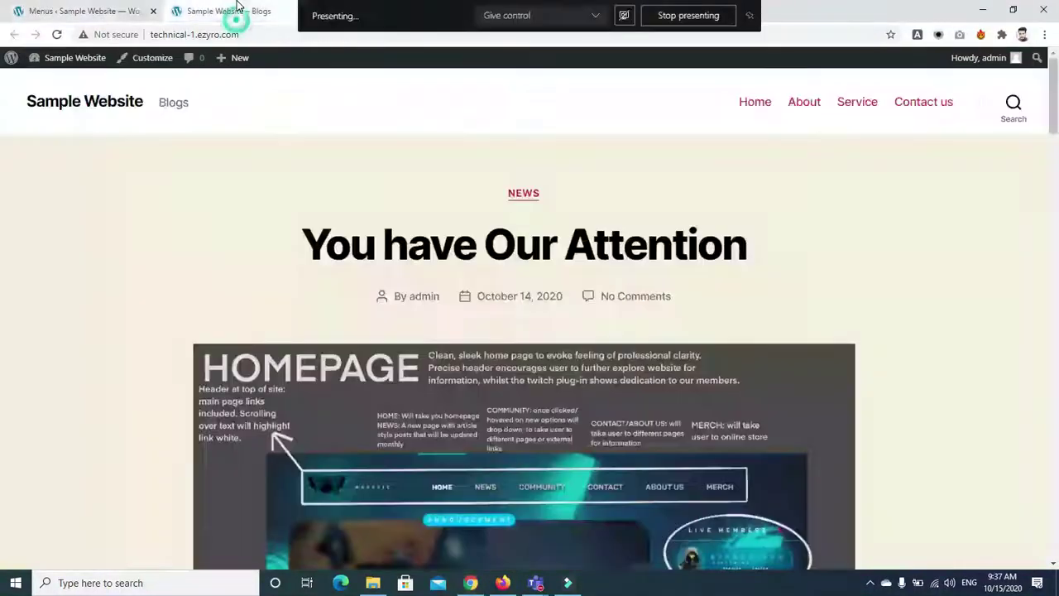
left_click(57, 34)
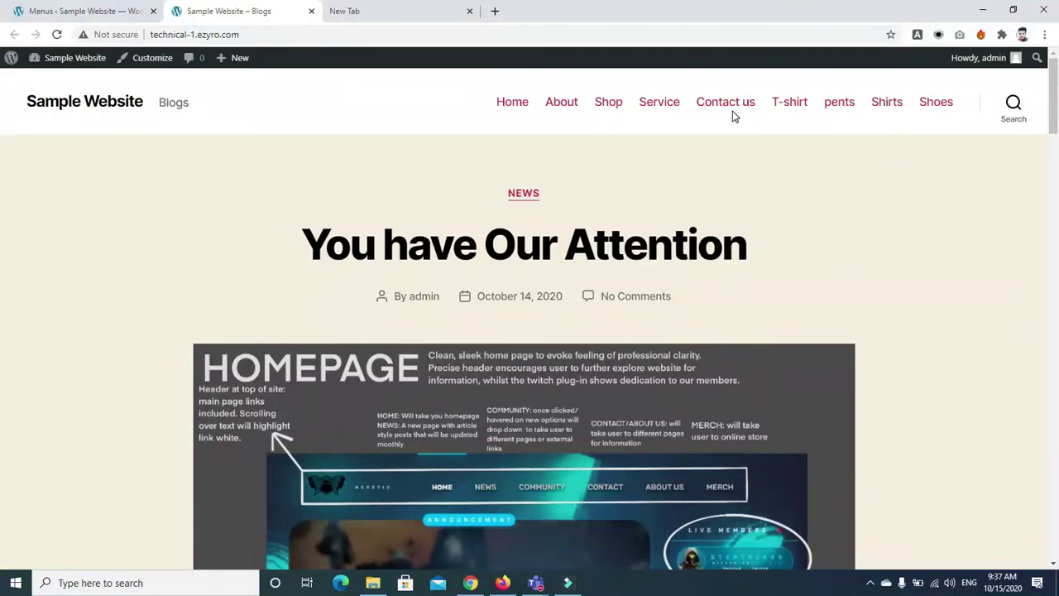
Search Google for "outfitter" in the empty browser tab
left_click(372, 12)
left_click(398, 33)
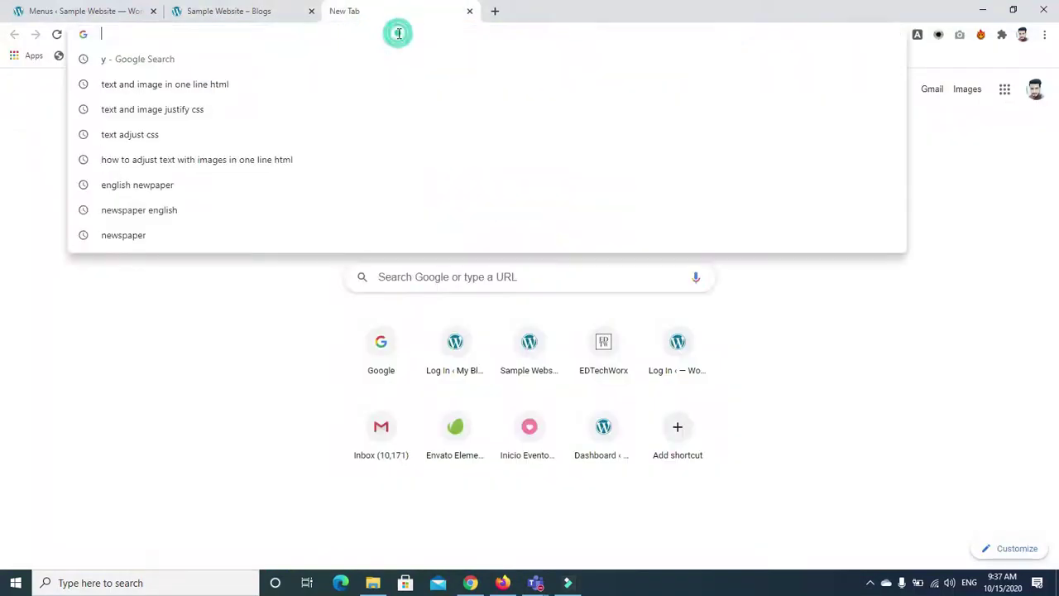
type("ou")
type("tter")
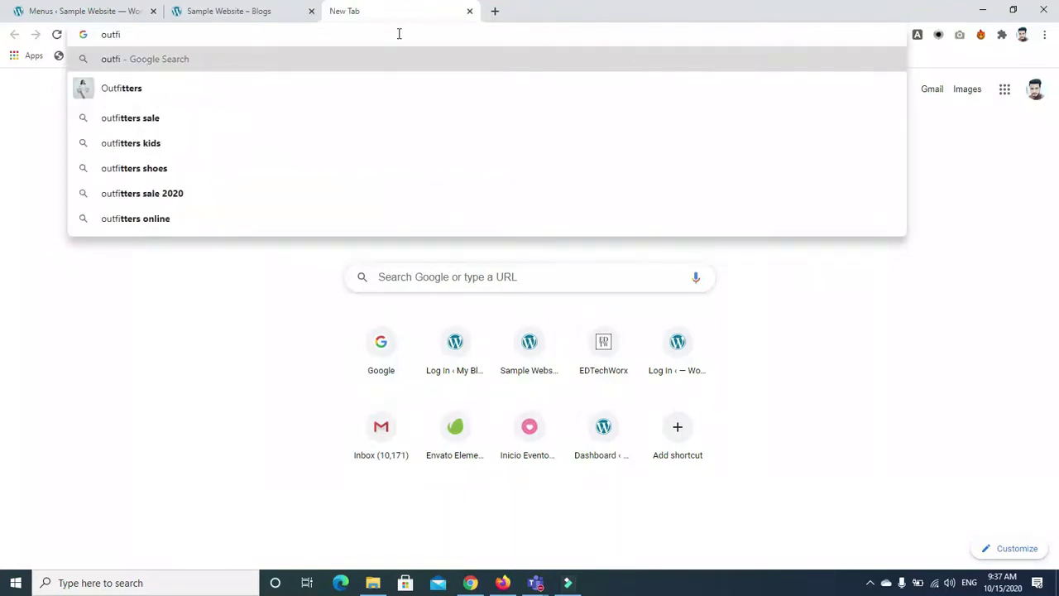
key("Return")
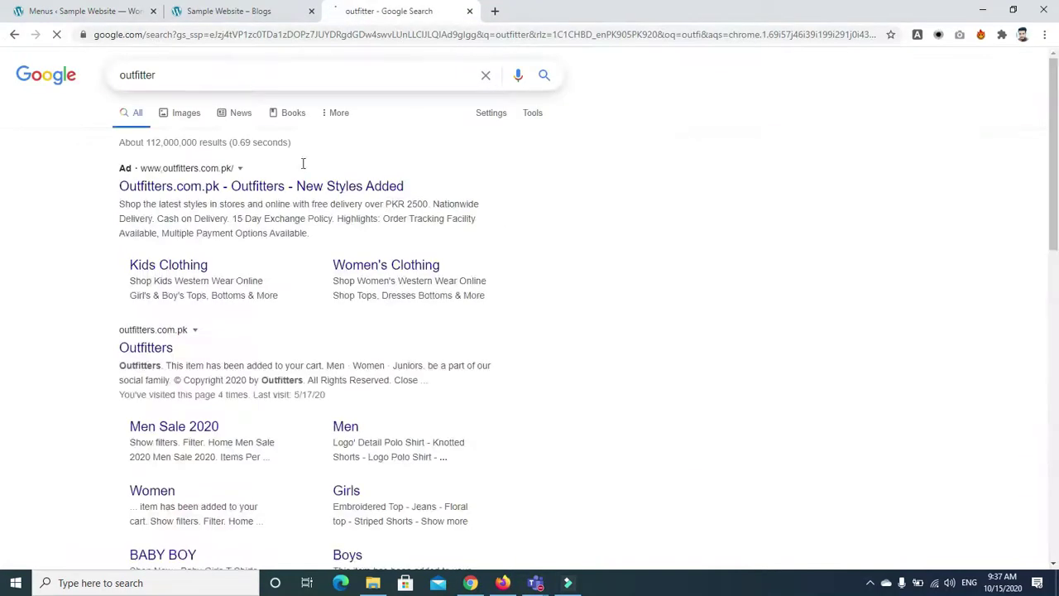
Open the Outfitters site from the search results and examine the navigation of its Men section
left_click(262, 188)
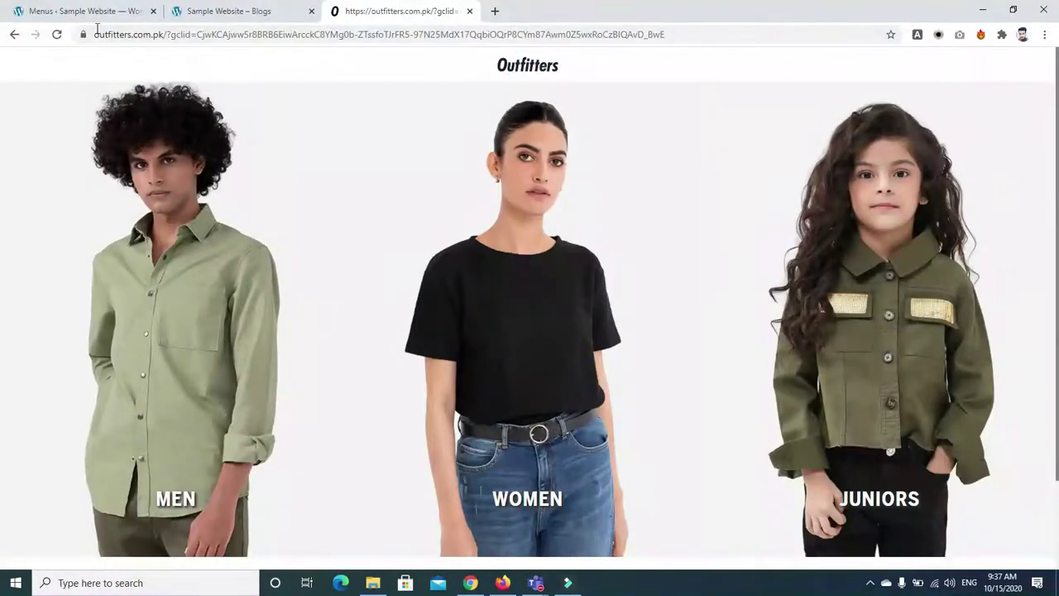
left_click(220, 424)
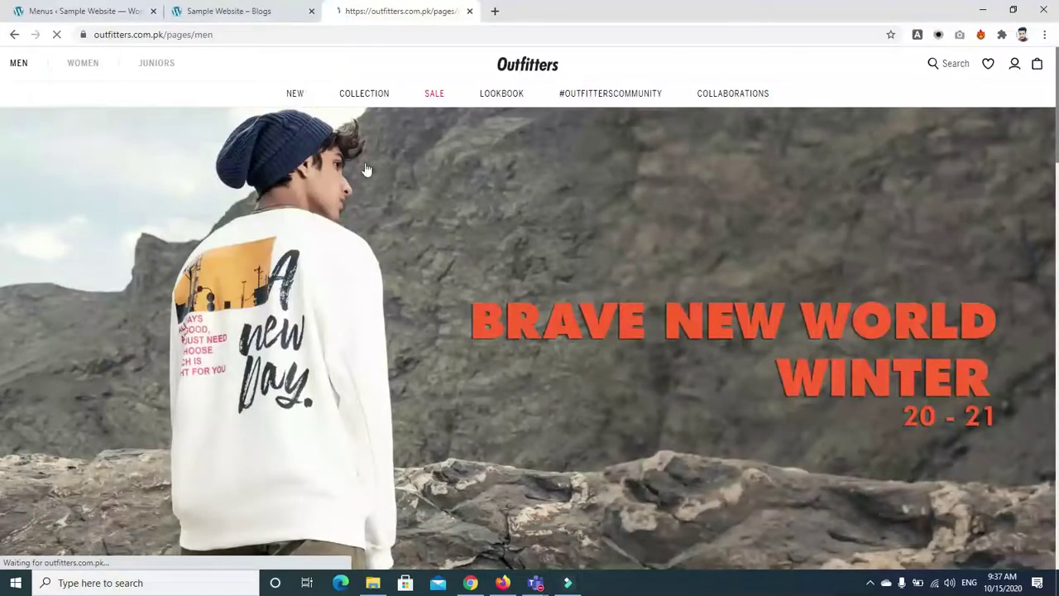
mouse_move(436, 98)
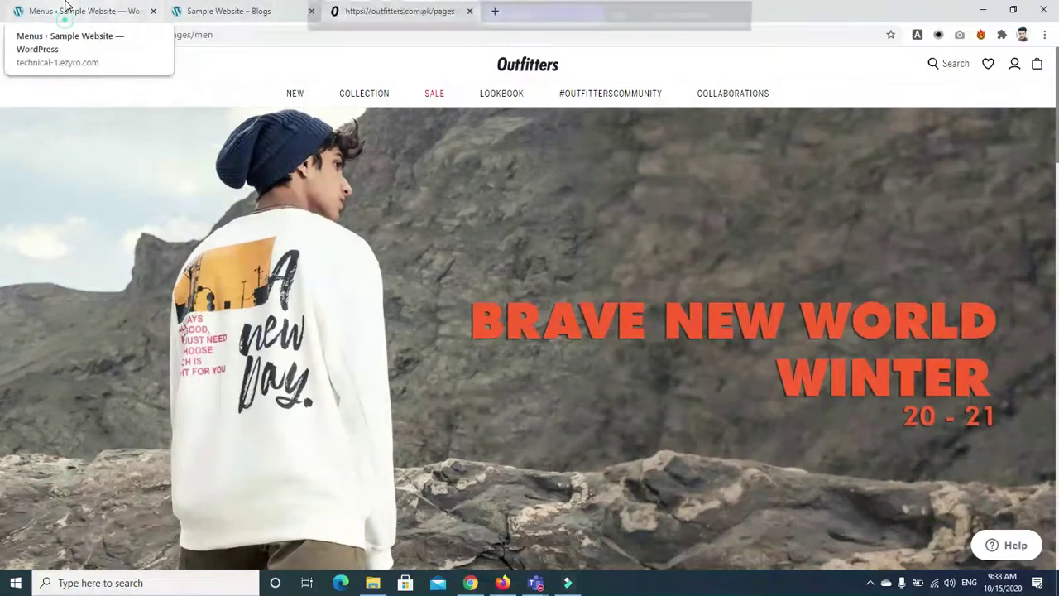
In the WordPress menu structure, nest T-shirt, pents, Shirts and Shoes as sub items directly under Shop
left_click(111, 11)
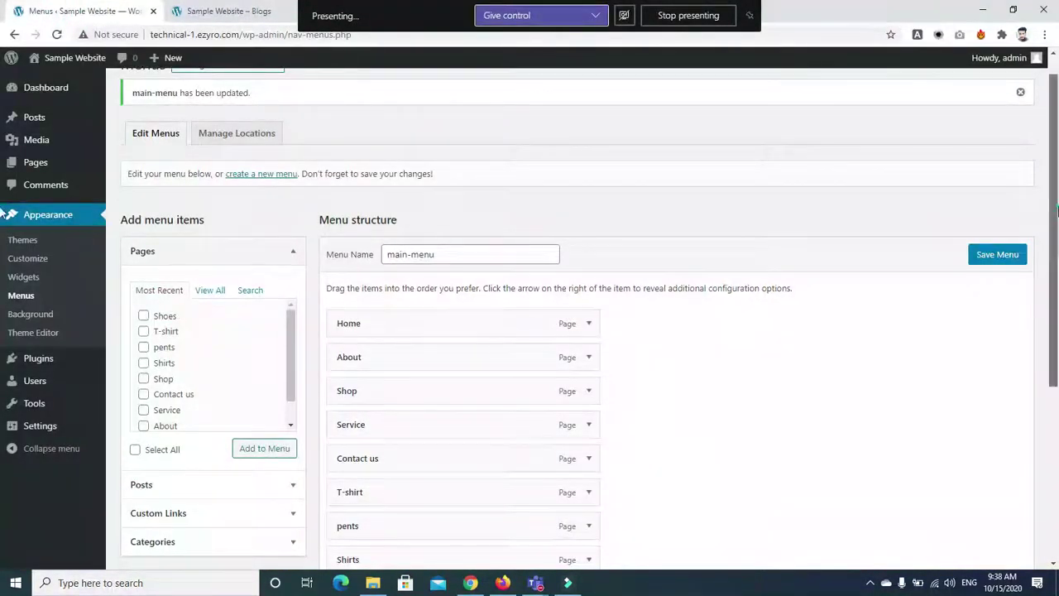
scroll(894, 224, "down", 2)
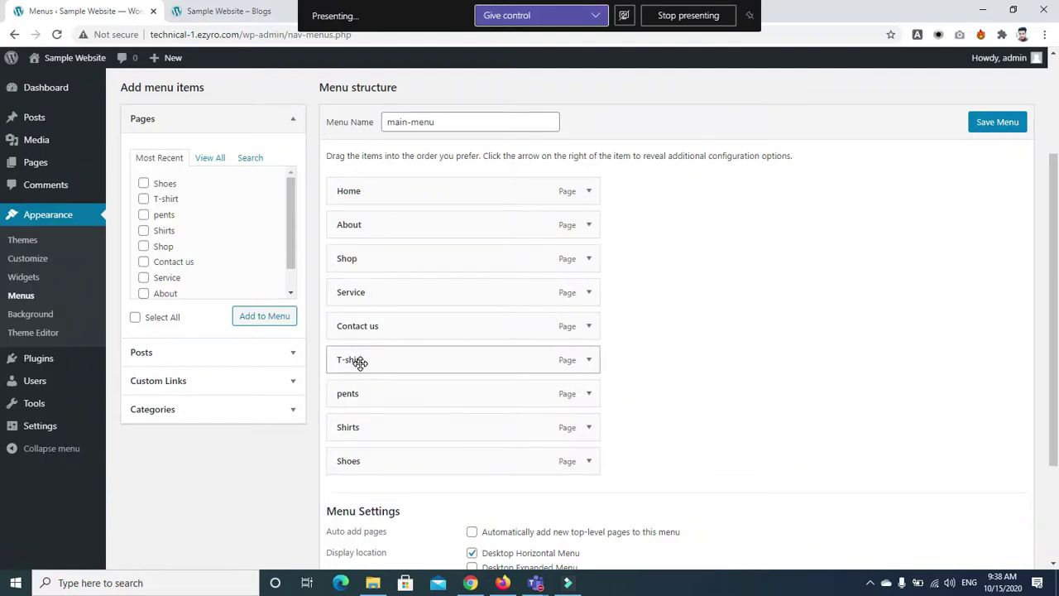
left_click_drag(361, 365, 391, 294)
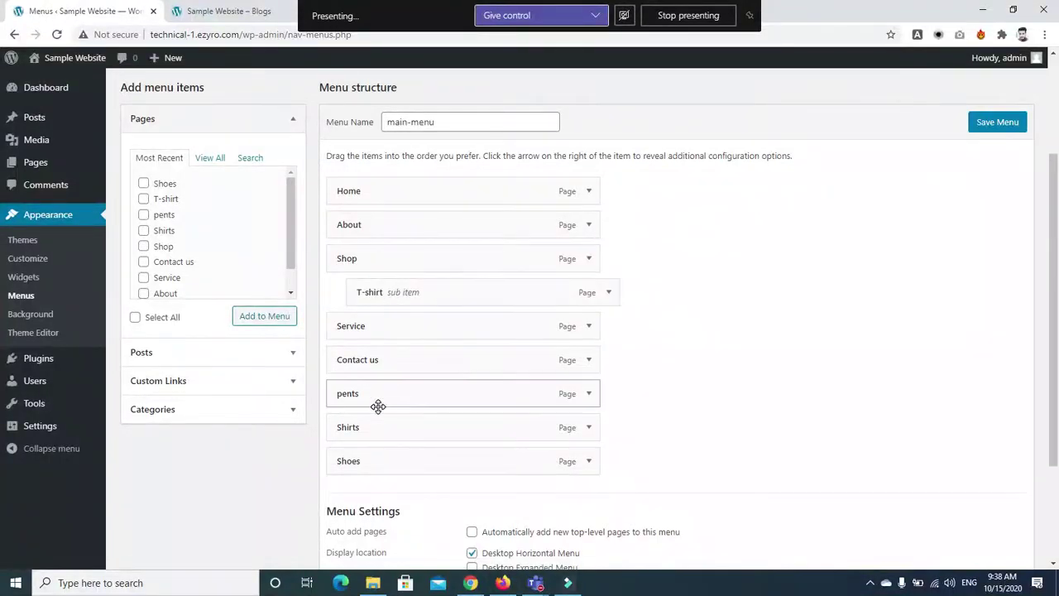
left_click_drag(376, 394, 398, 324)
left_click_drag(395, 422, 418, 352)
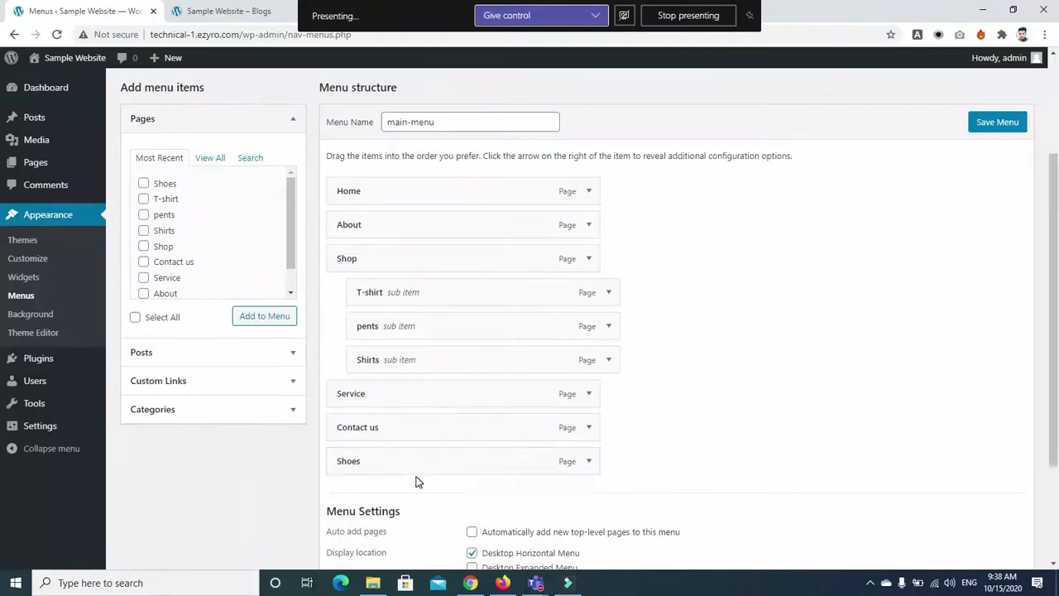
left_click_drag(414, 466, 435, 397)
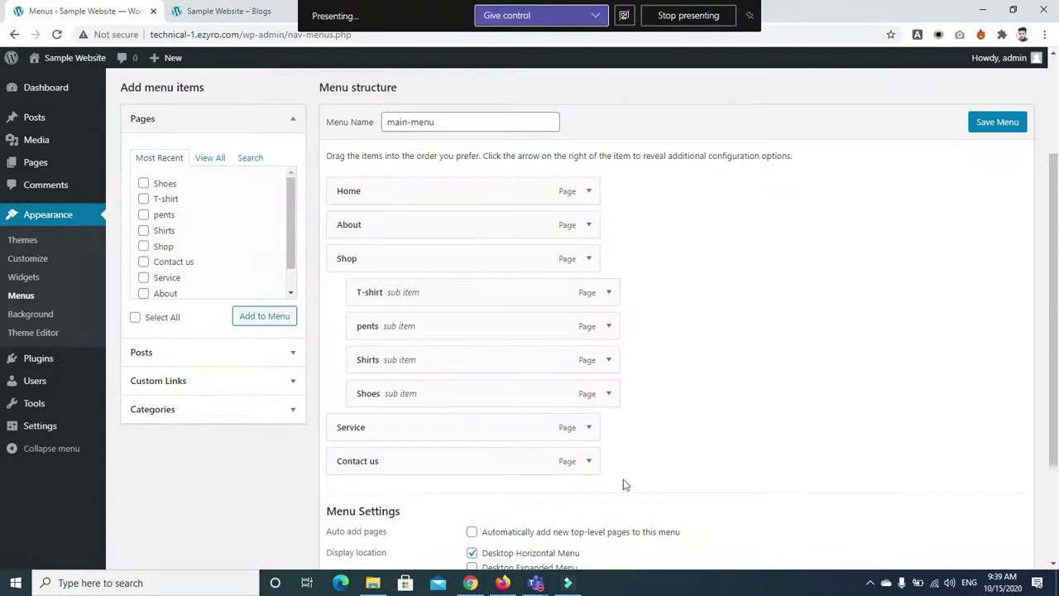
Save main-menu and reload the live site to check the submenu under Shop
scroll(828, 496, "down", 2)
left_click(981, 497)
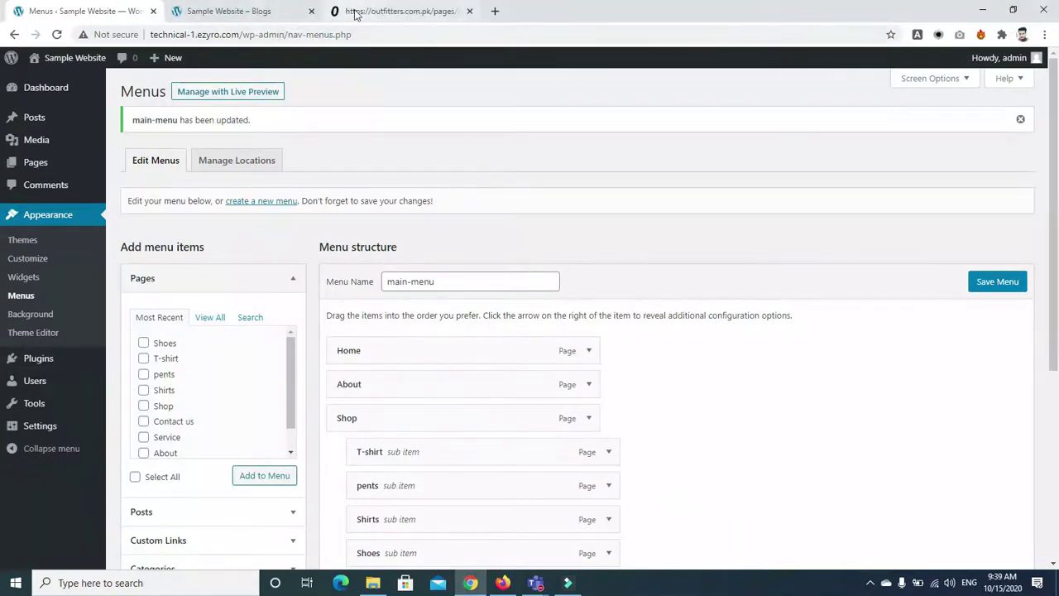
left_click(248, 11)
left_click(296, 33)
key("Return")
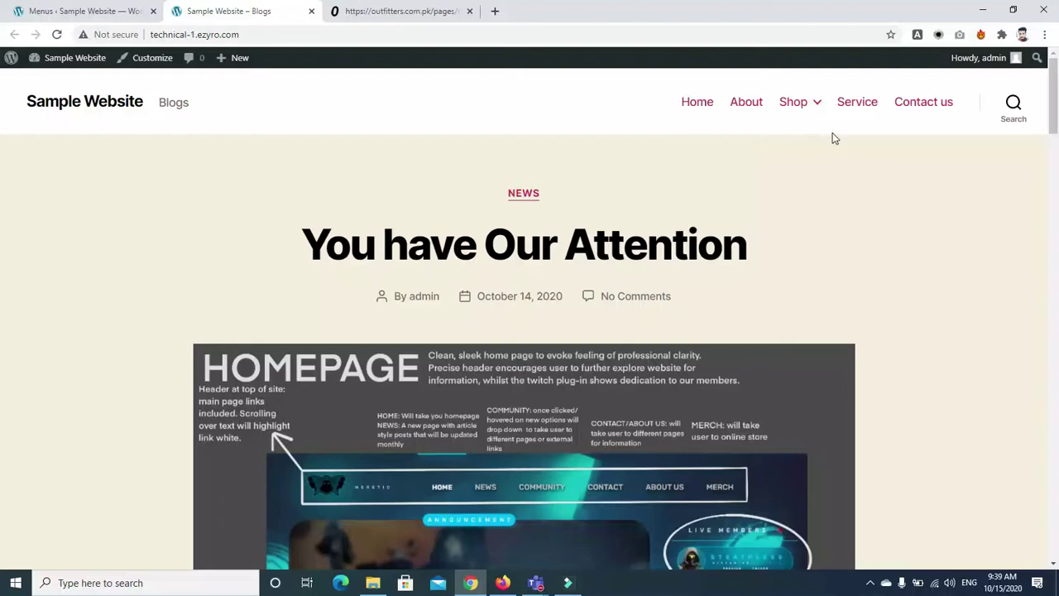
mouse_move(816, 107)
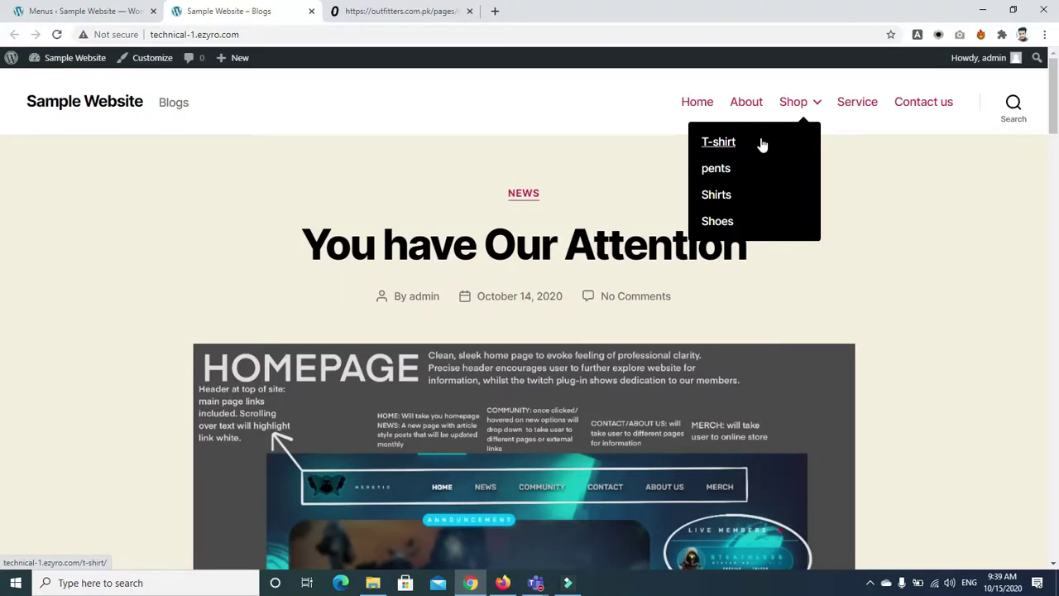
Nest Shirts and Shoes one level deeper as sub items of pents and save main-menu
left_click(83, 10)
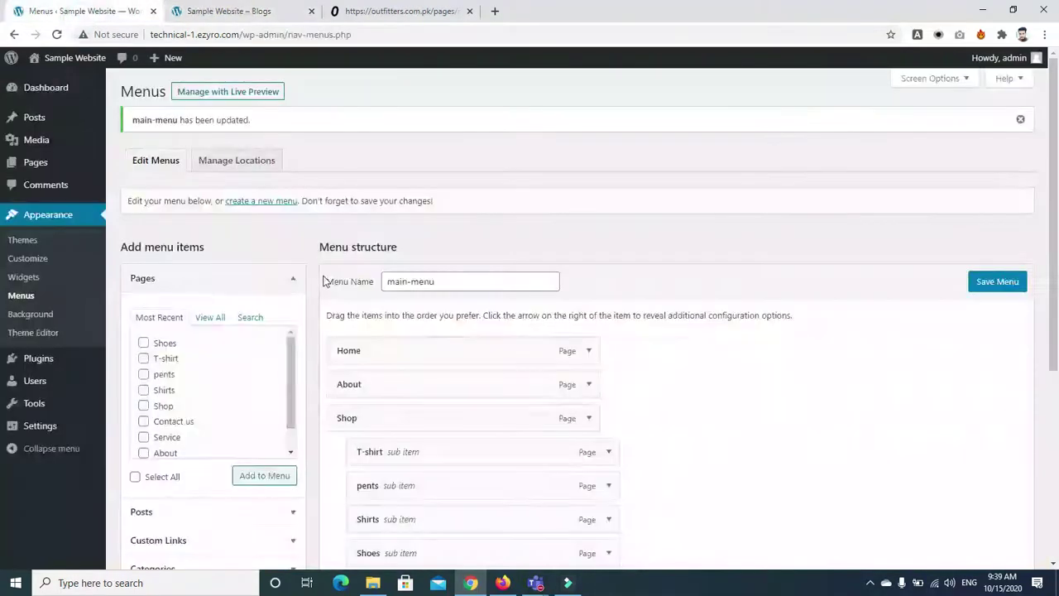
scroll(5, 240, "down", 2)
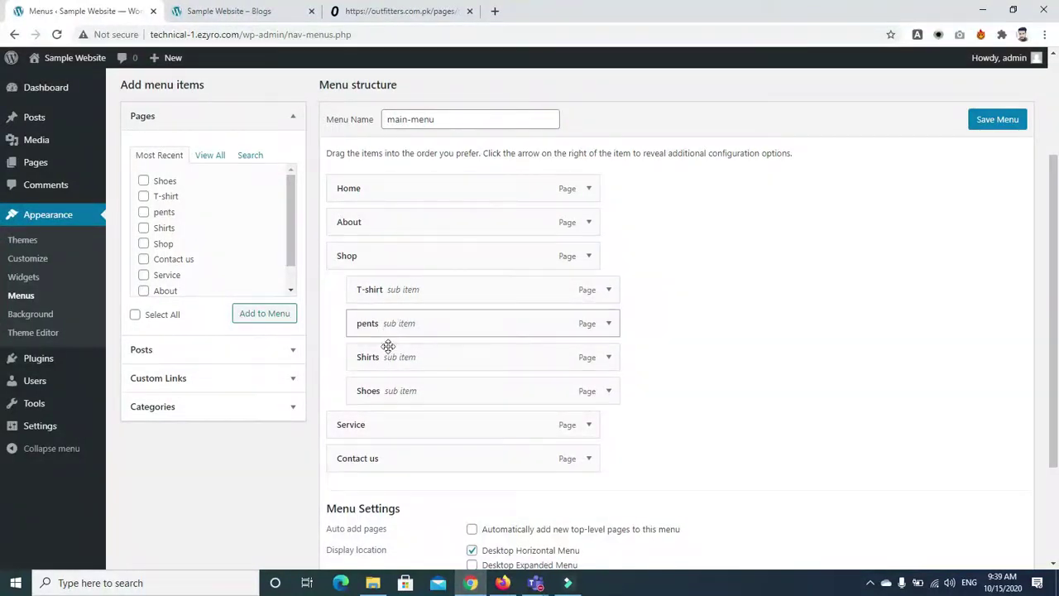
left_click_drag(389, 356, 420, 356)
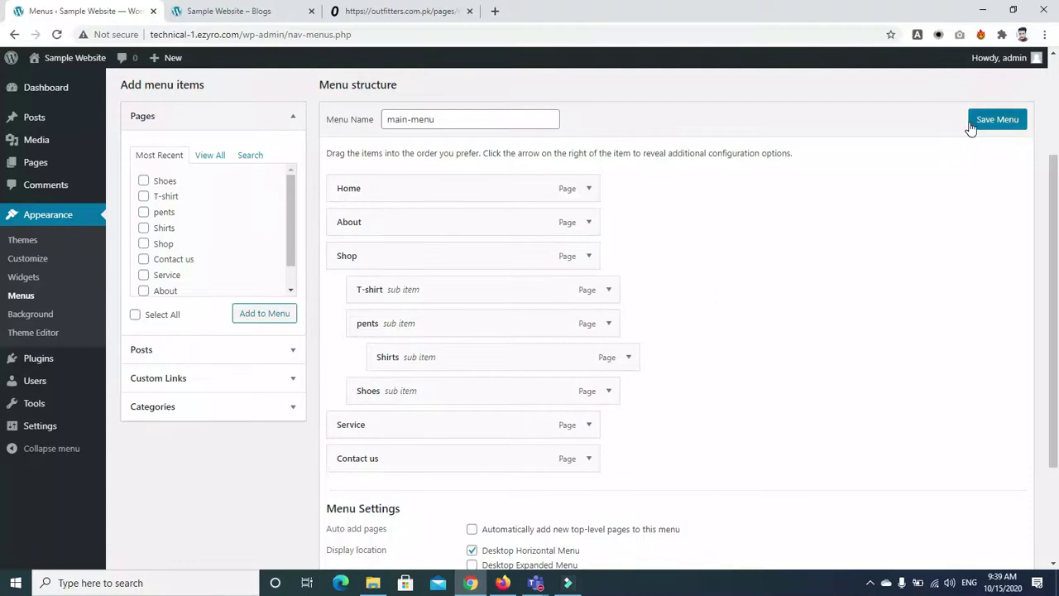
scroll(1057, 267, "down", 3)
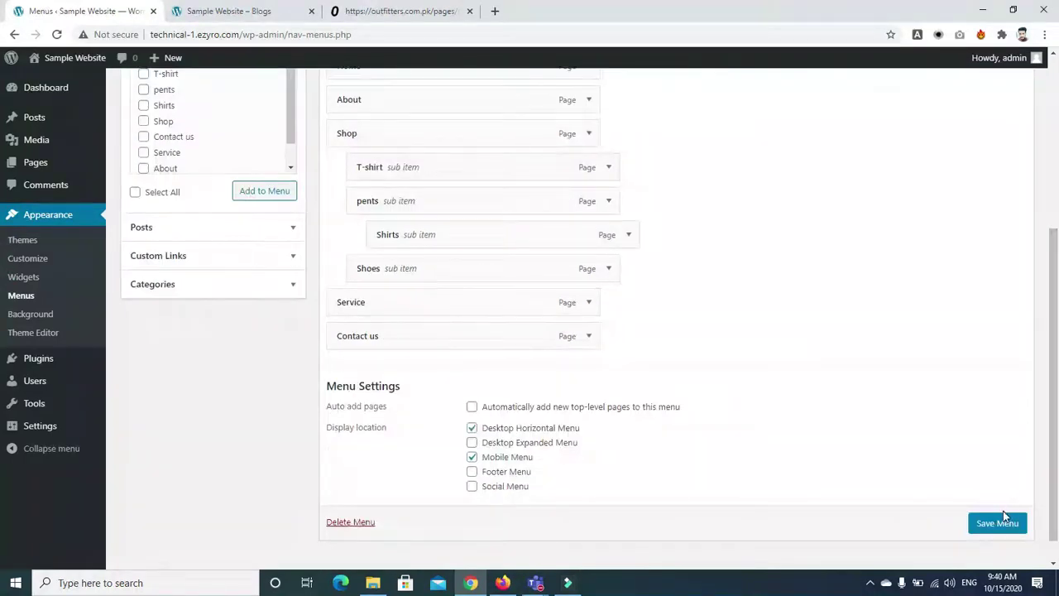
left_click_drag(411, 269, 434, 274)
left_click(991, 530)
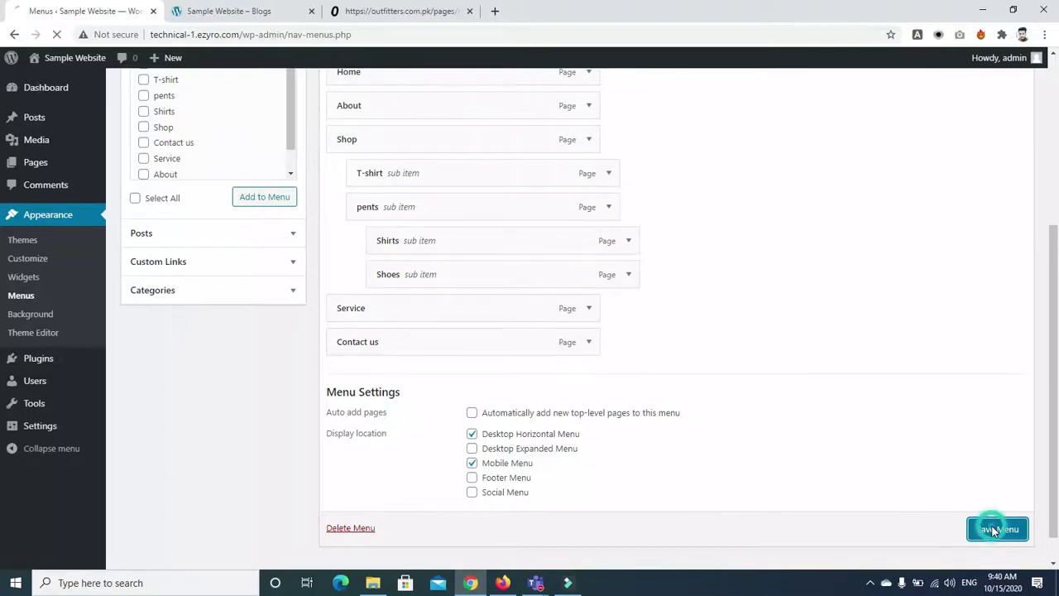
Reload the live site and examine the nested submenu of pents under Shop
left_click(279, 10)
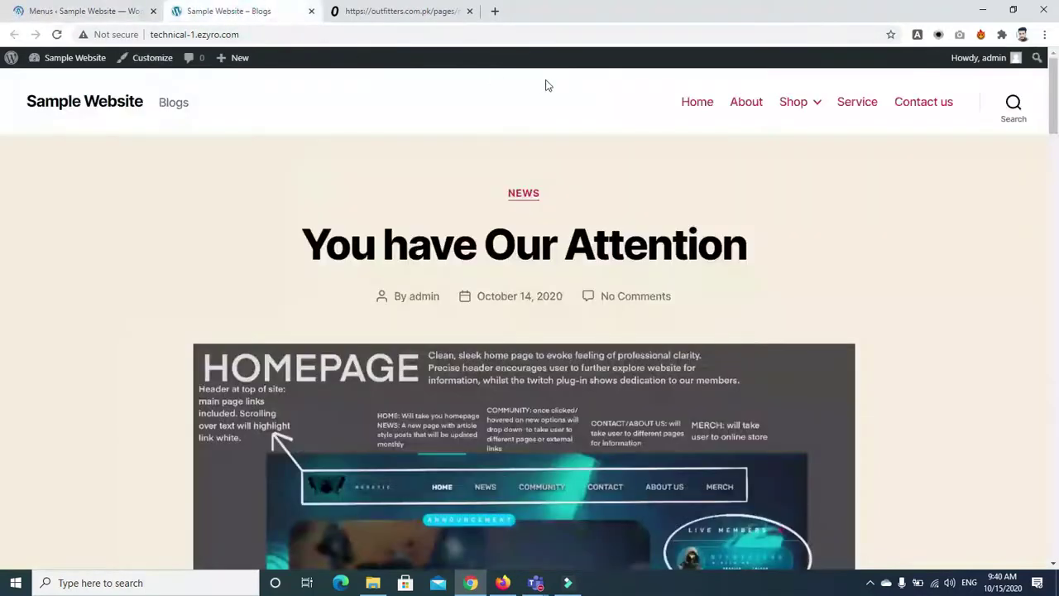
left_click(446, 33)
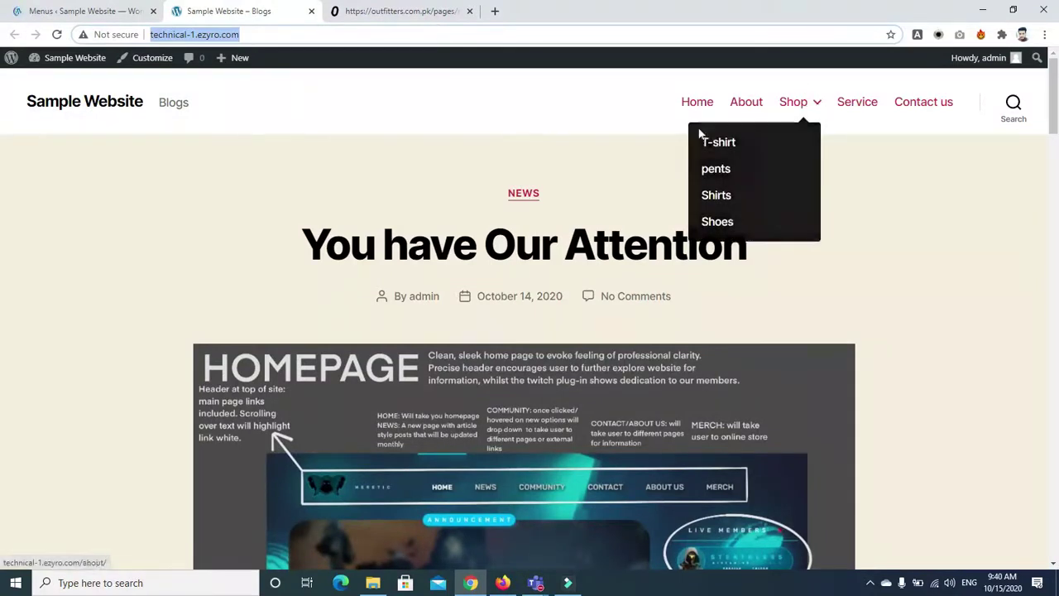
key("Return")
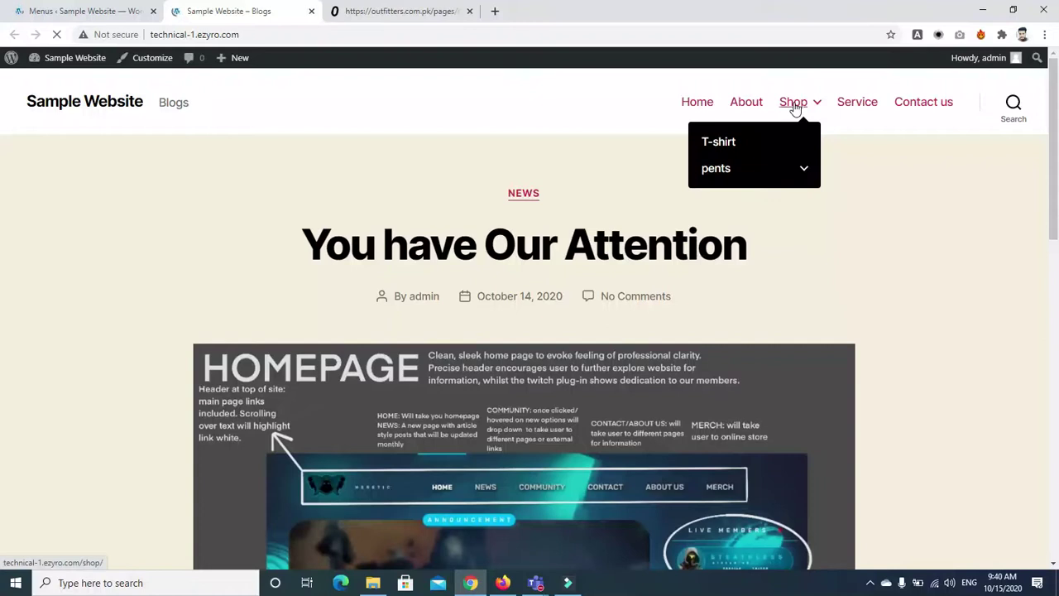
mouse_move(724, 168)
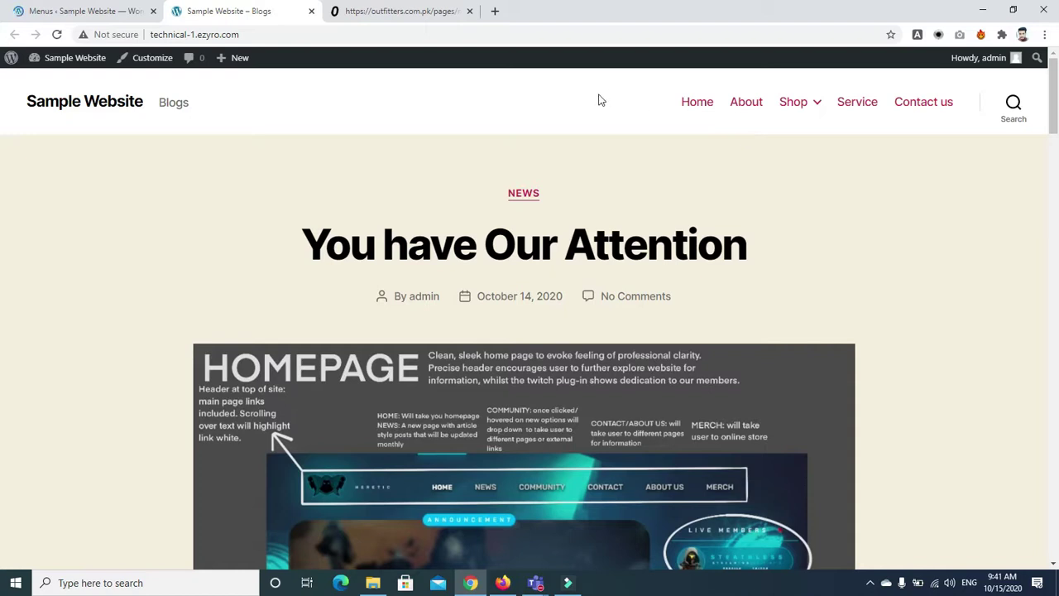
Return to the WordPress admin and open the Customize page of the site's appearance settings
left_click(60, 13)
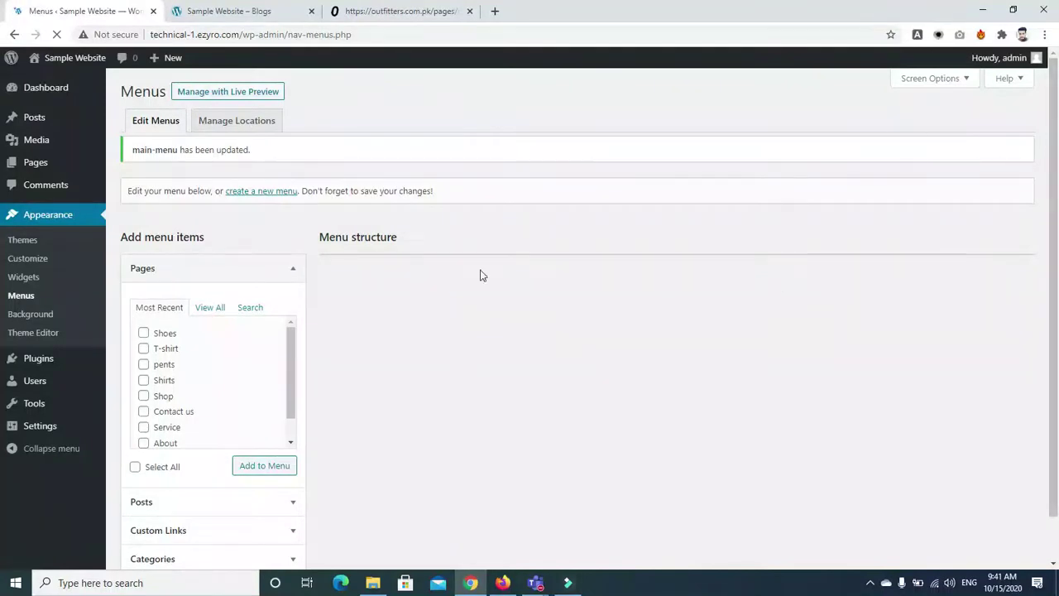
left_click(56, 223)
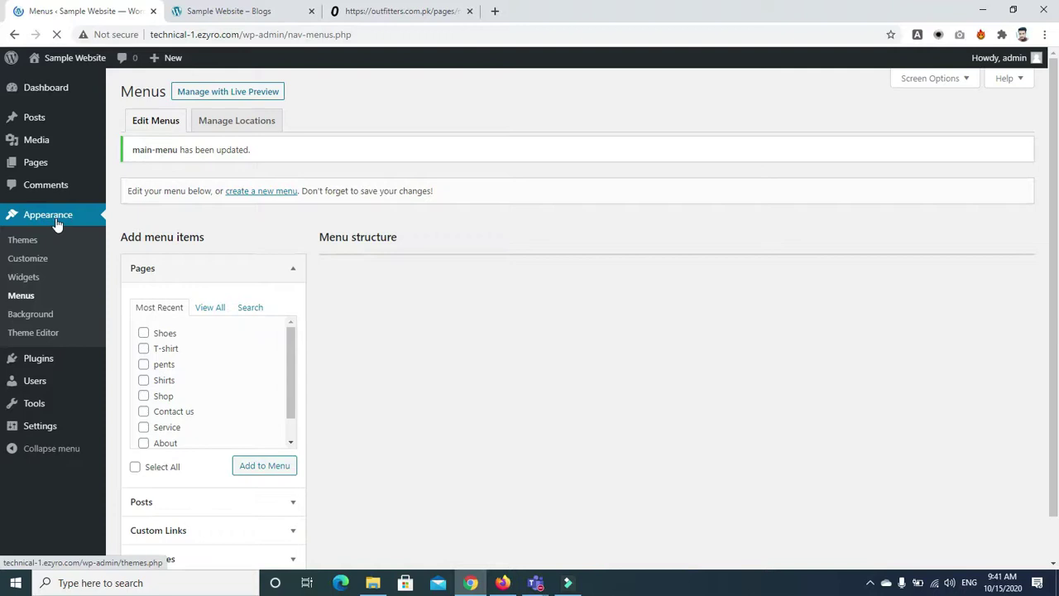
left_click(26, 265)
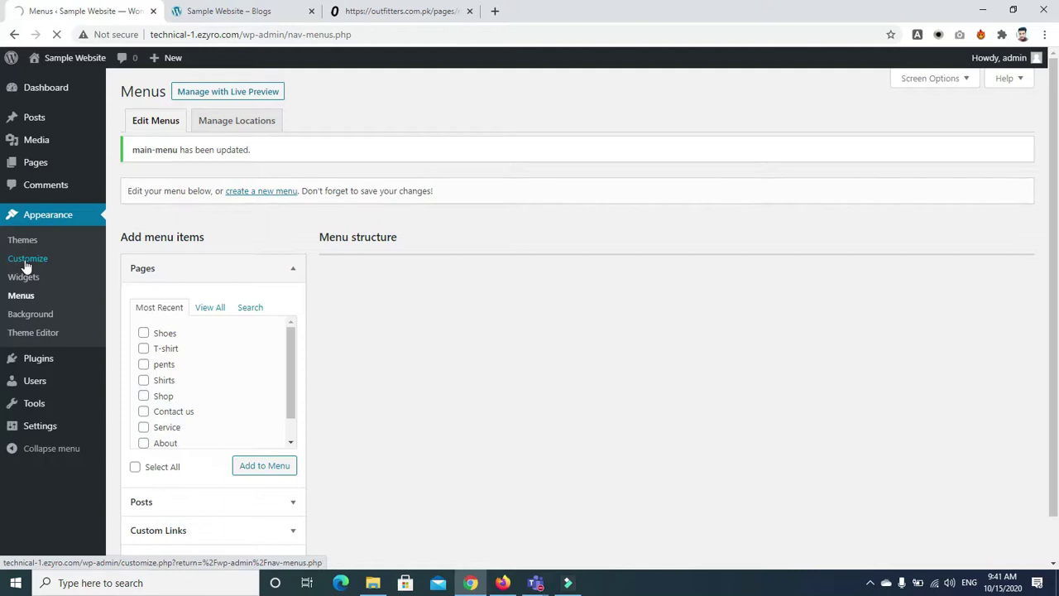
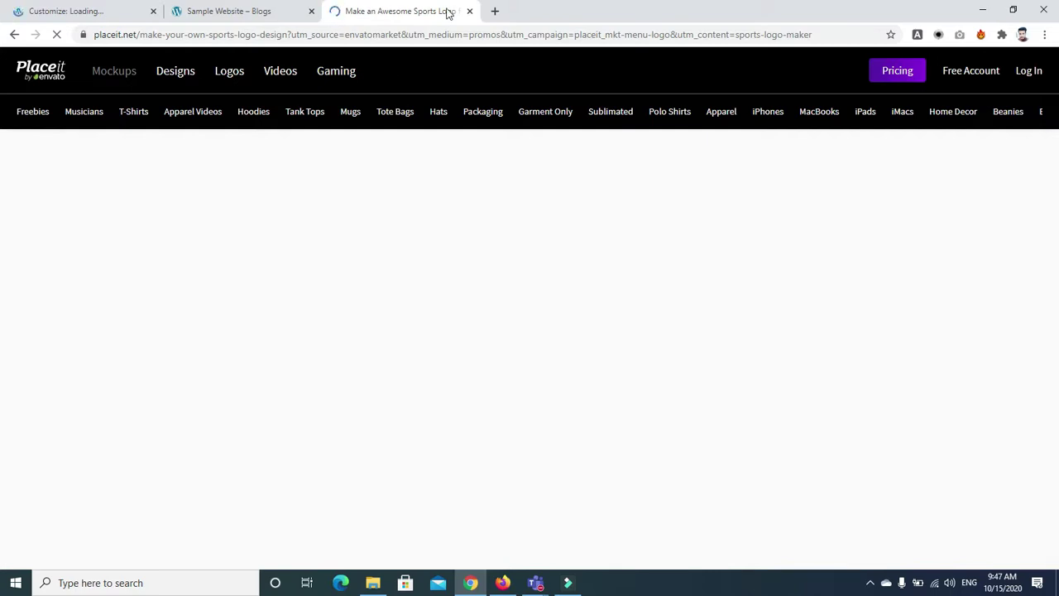
left_click(44, 14)
left_click(369, 13)
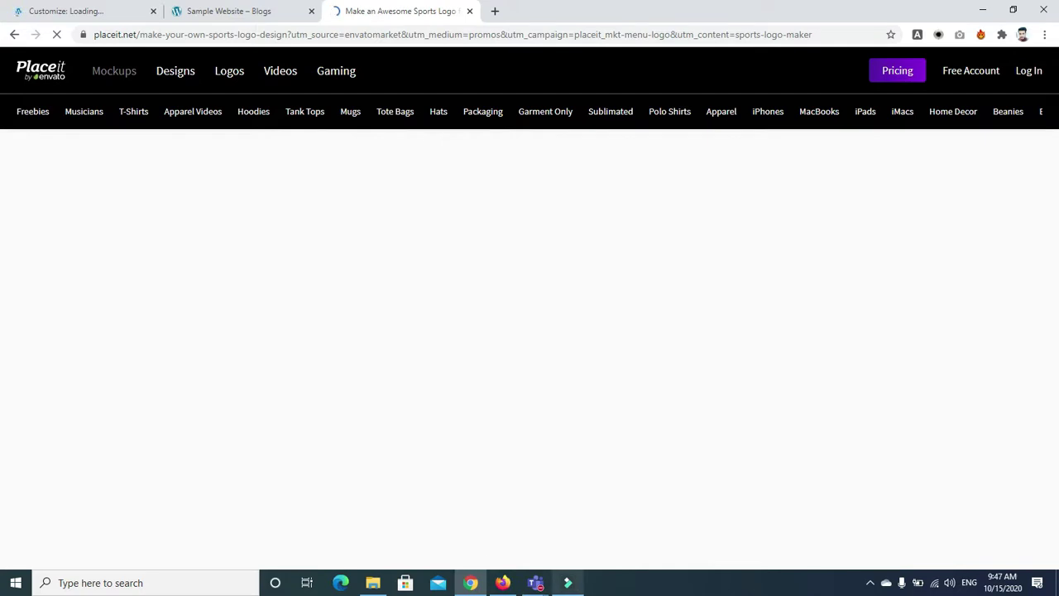
Switch to the Teams meeting, admit the guest waiting in the lobby, and return to the Chrome window
mouse_move(535, 583)
left_click(608, 505)
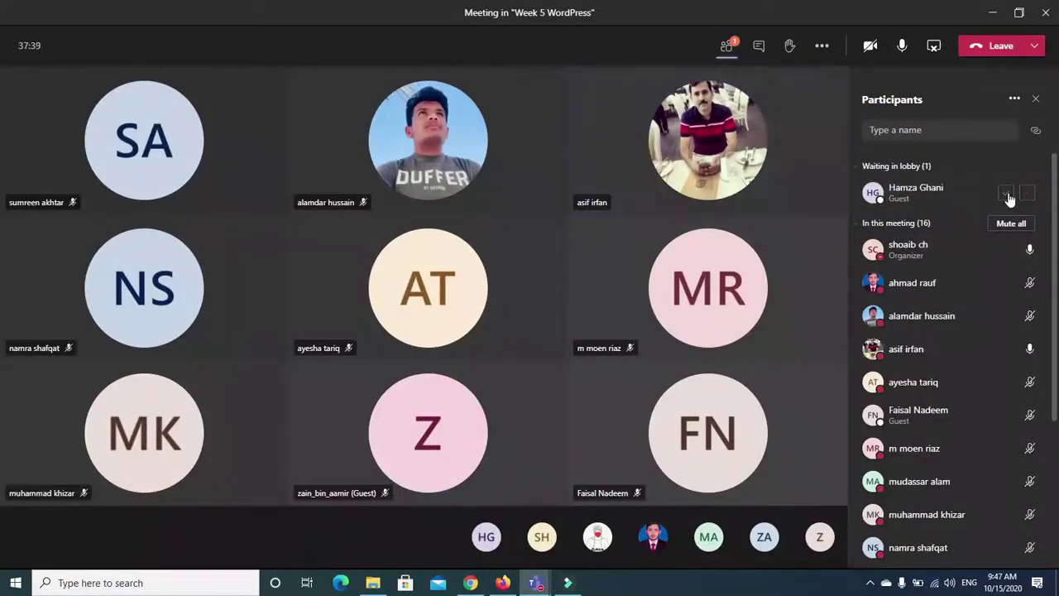
mouse_move(472, 584)
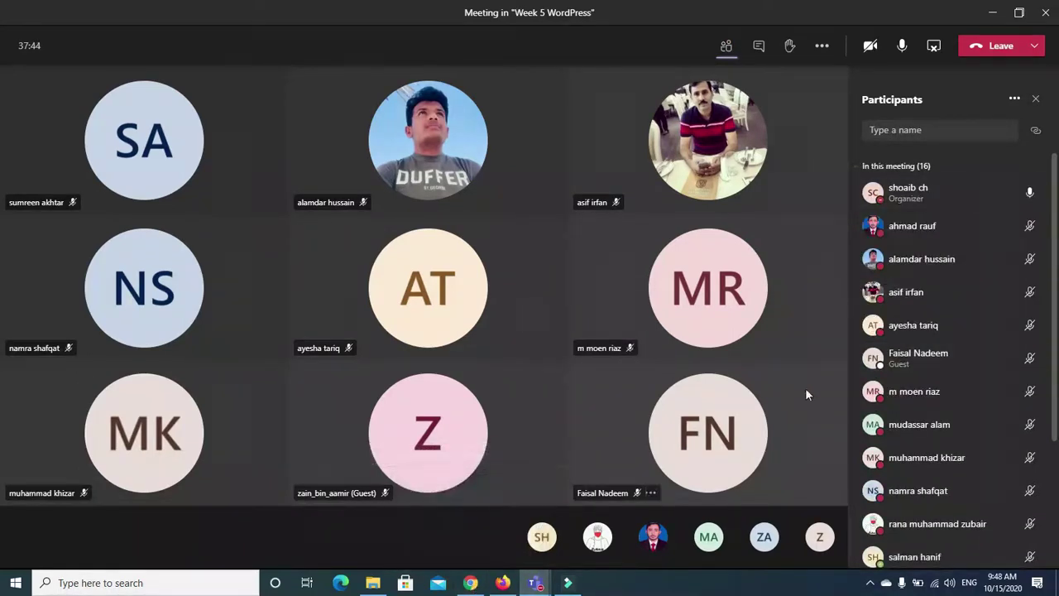
left_click(503, 583)
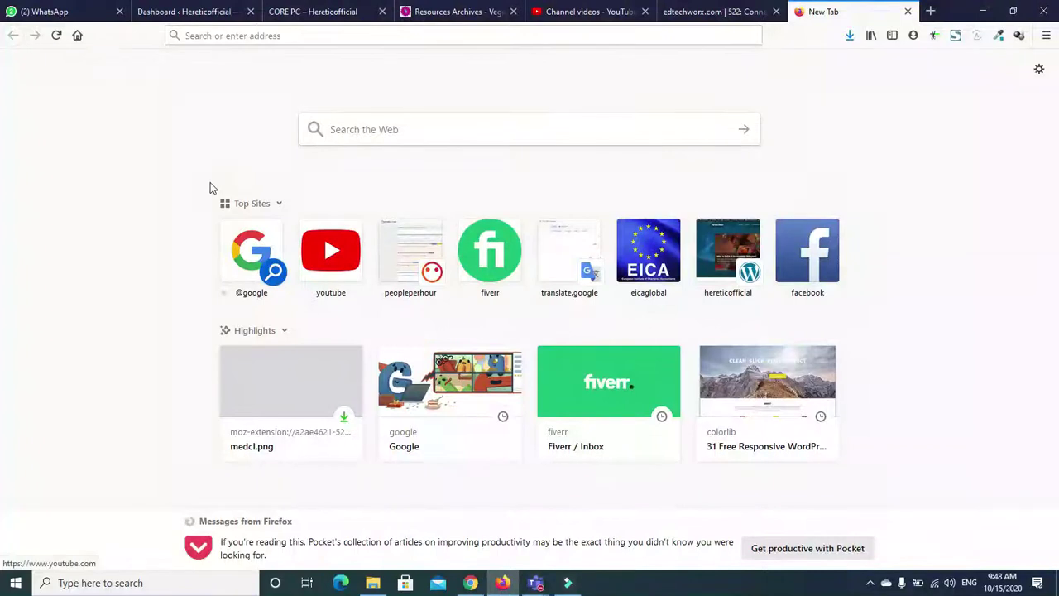
left_click(470, 582)
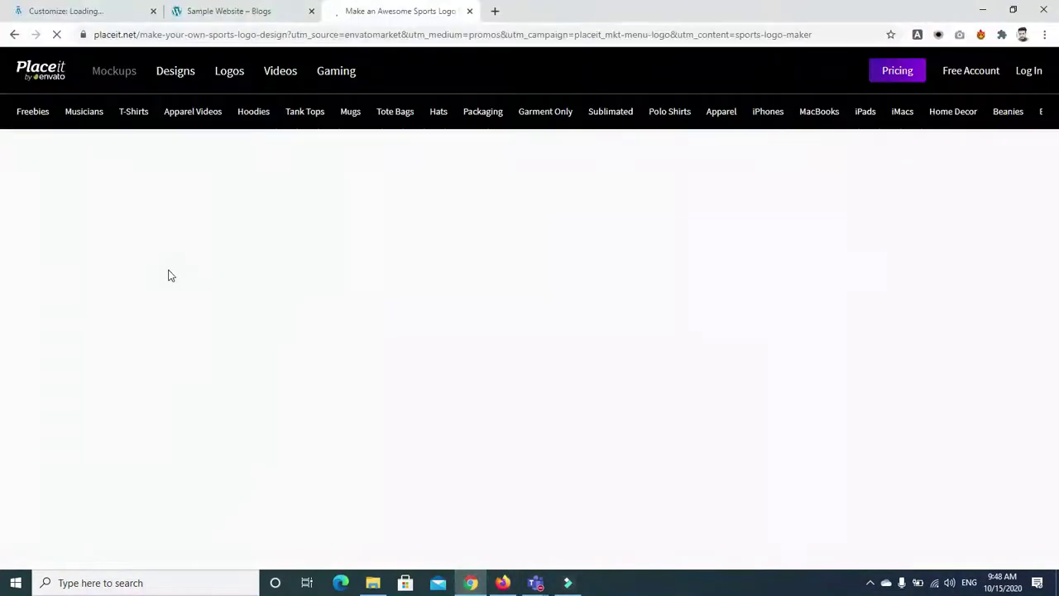
Reload the Customize page, close the Placeit sports logo tab, and look over the site preview in the customizer
left_click(60, 10)
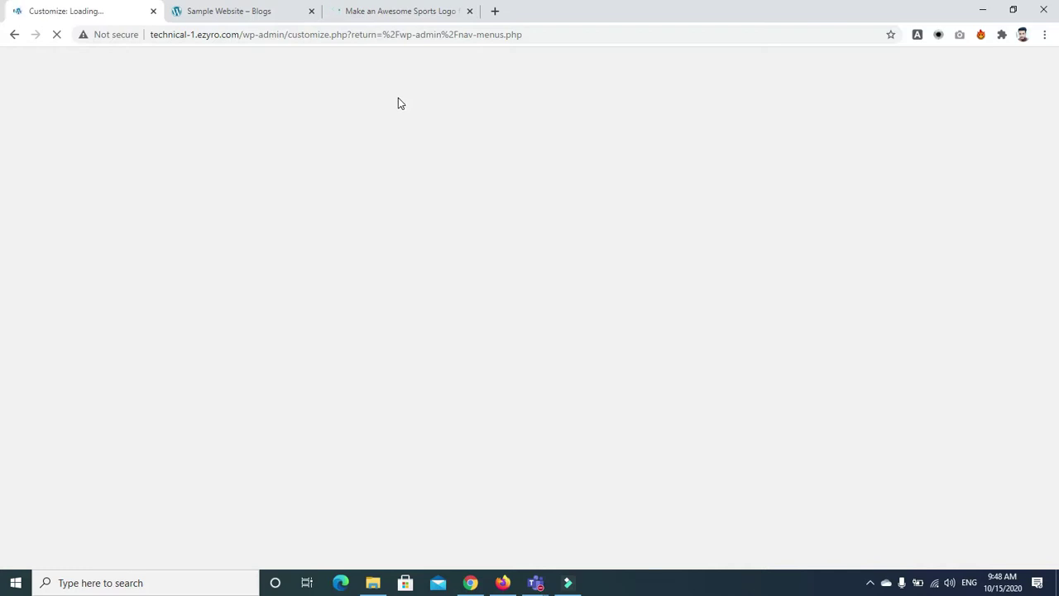
left_click(56, 35)
left_click(358, 17)
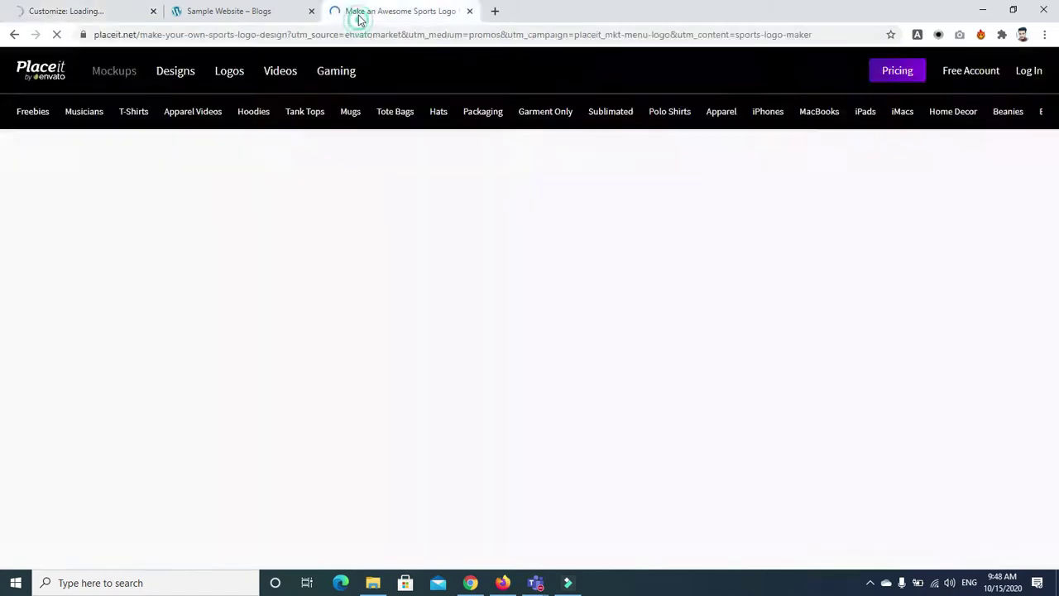
left_click(470, 11)
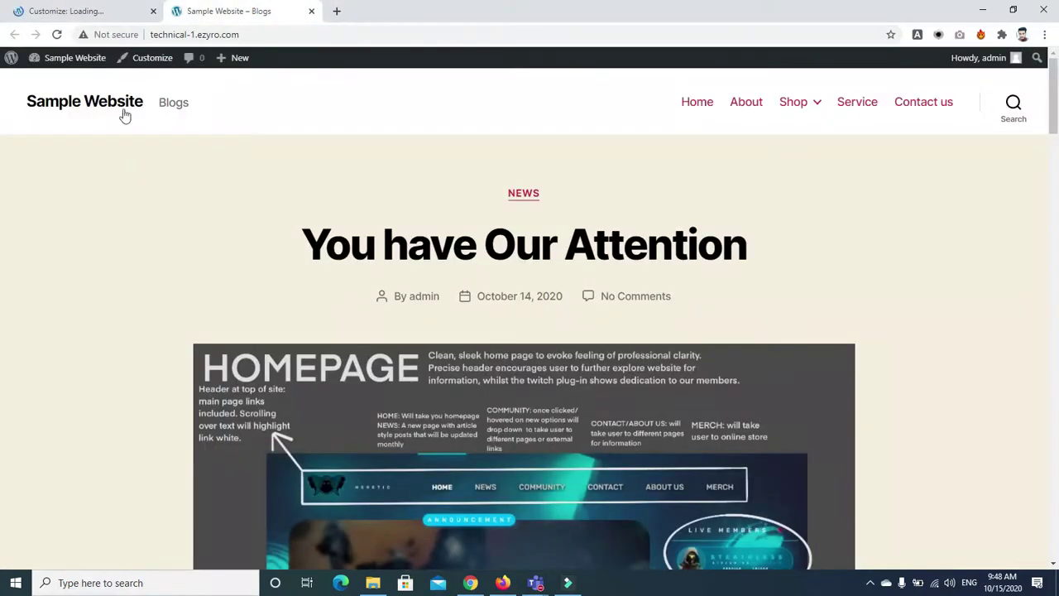
left_click(55, 11)
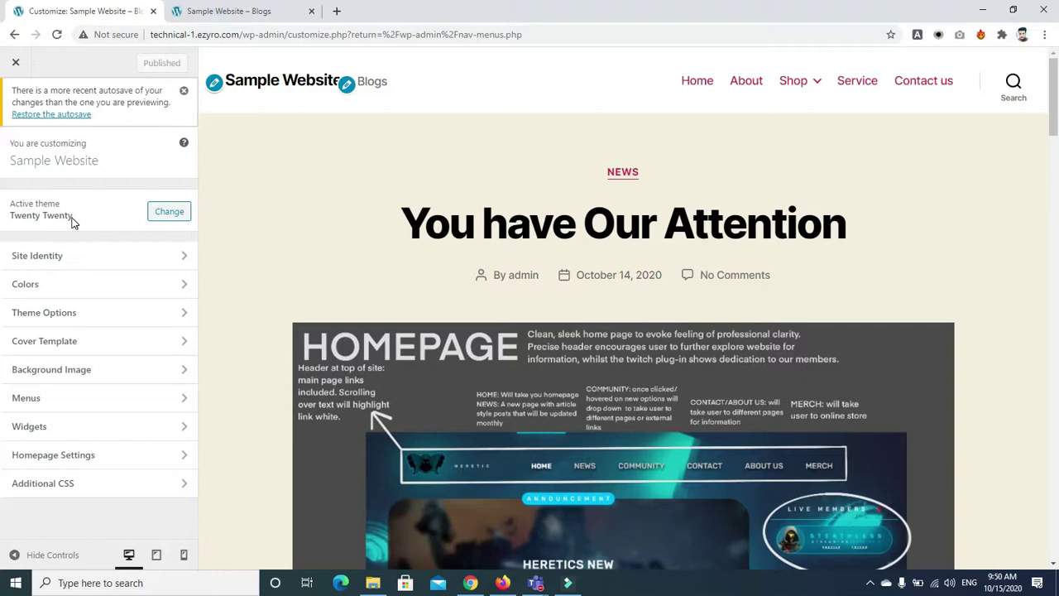
scroll(814, 161, "down", 2)
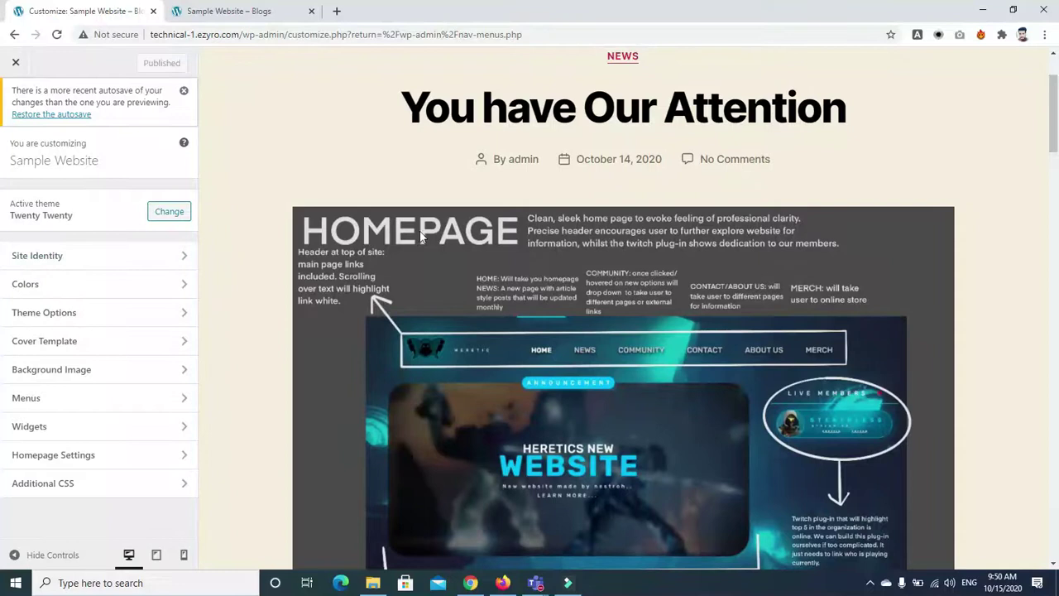
scroll(420, 236, "up", 2)
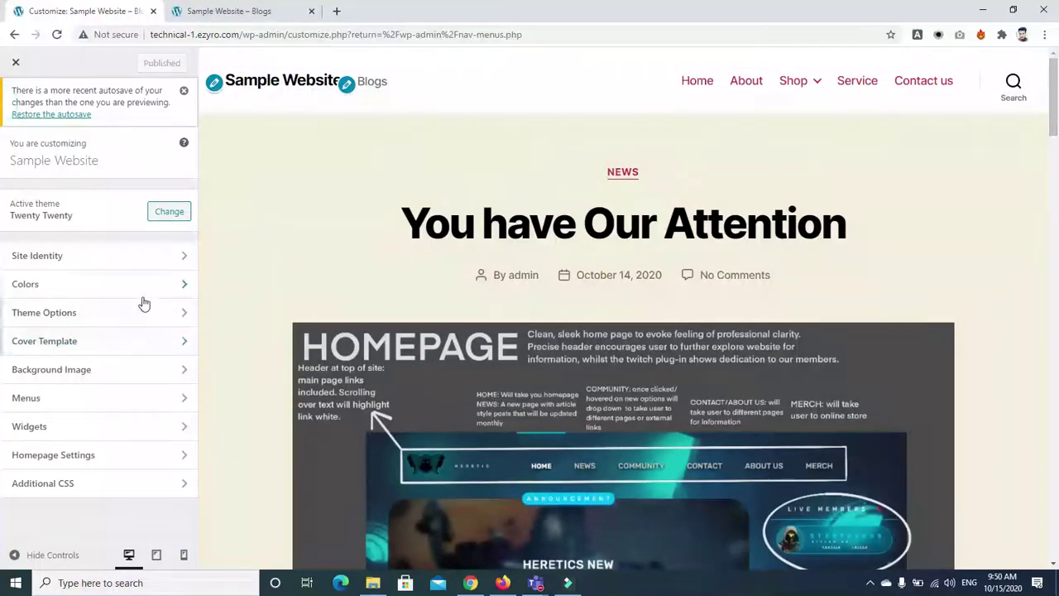
Open the Site Identity settings and change the site title to Tech Technical
left_click(184, 255)
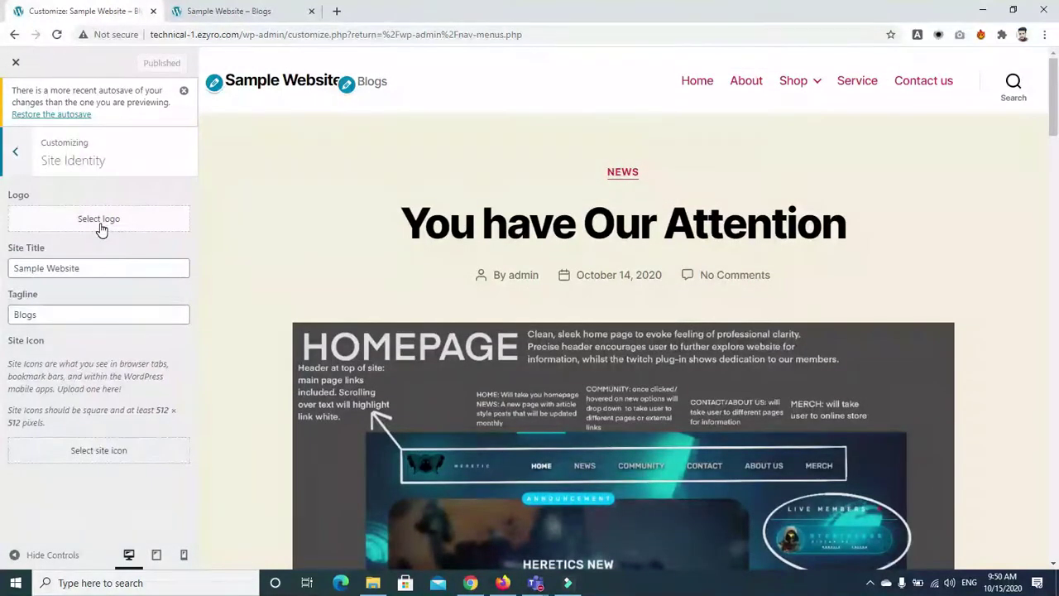
left_click(88, 268)
key("BackSpace")
key("BackSpace")
key("BackSpace")
key("BackSpace")
key("BackSpace")
key("BackSpace")
key("BackSpace")
key("BackSpace")
key("BackSpace")
key("BackSpace")
key("BackSpace")
key("BackSpace")
key("BackSpace")
key("BackSpace")
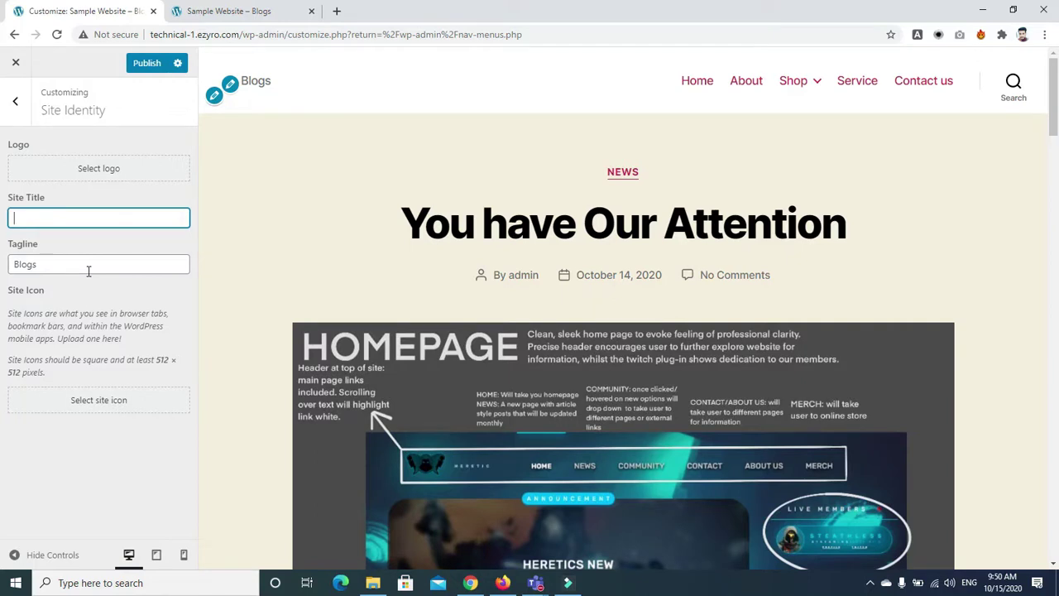
type("Sapna")
key("BackSpace")
key("BackSpace")
key("BackSpace")
key("BackSpace")
key("BackSpace")
type("Tech technical")
left_click(40, 216)
key("BackSpace")
type("T")
Replace the site's tagline with Technical
left_click(50, 264)
key("BackSpace")
key("BackSpace")
key("BackSpace")
key("BackSpace")
key("BackSpace")
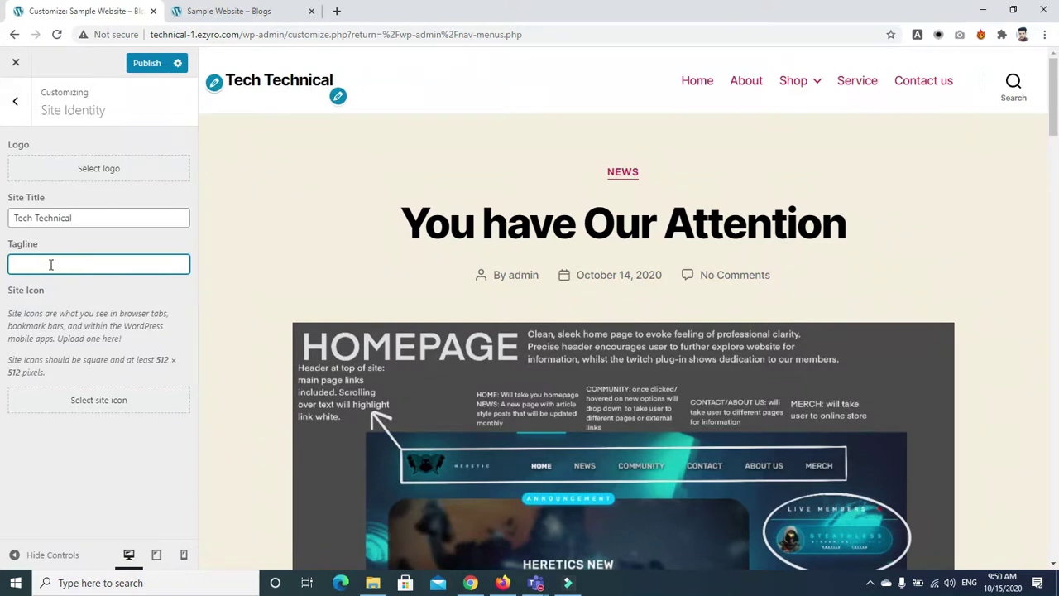
type("Technical")
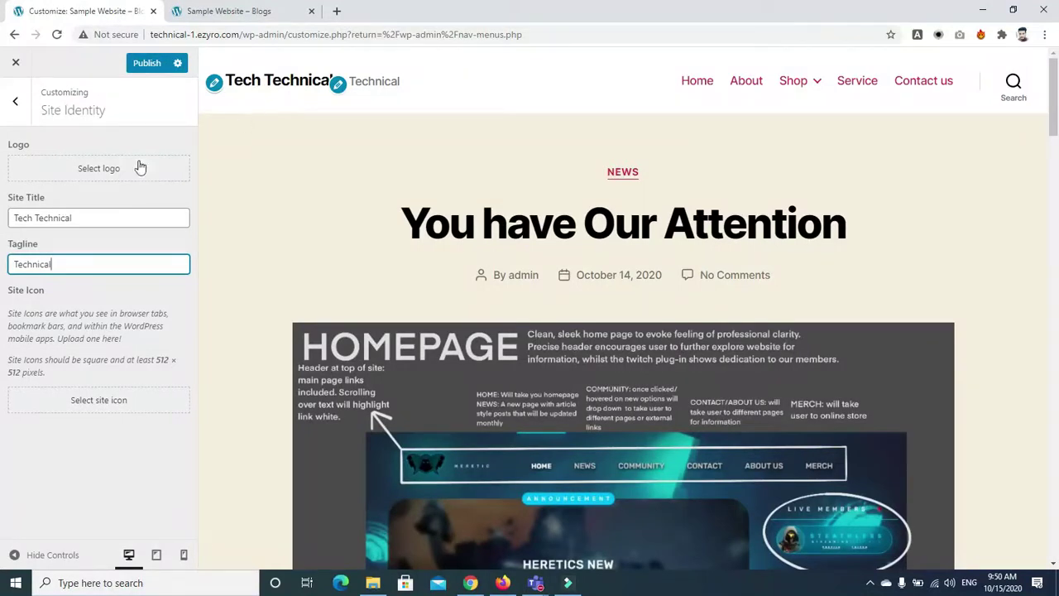
Upload the image file a from the games client folder on drive D and choose it as the site logo
left_click(98, 173)
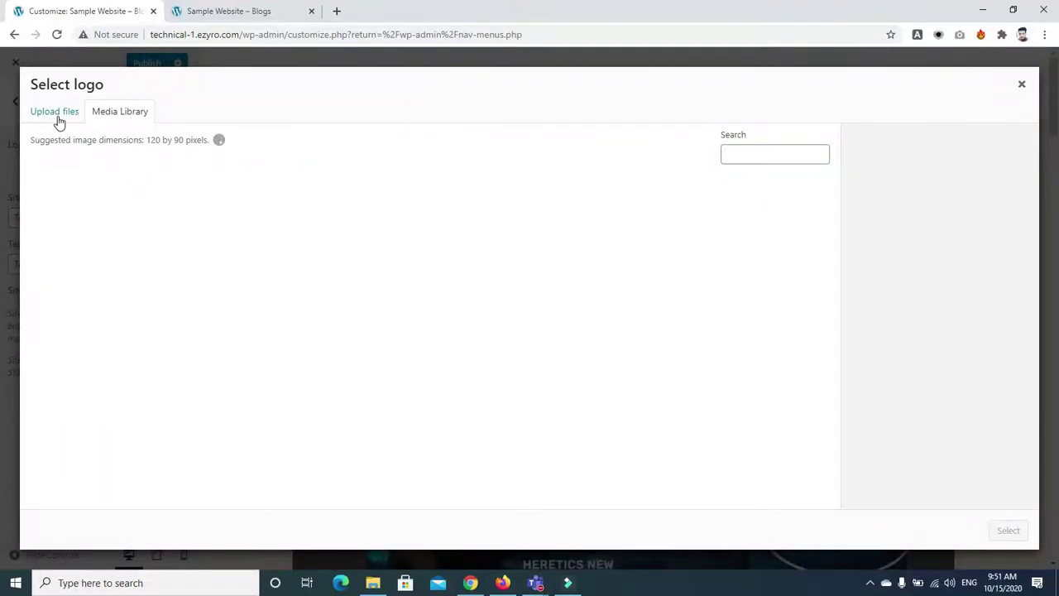
left_click(58, 120)
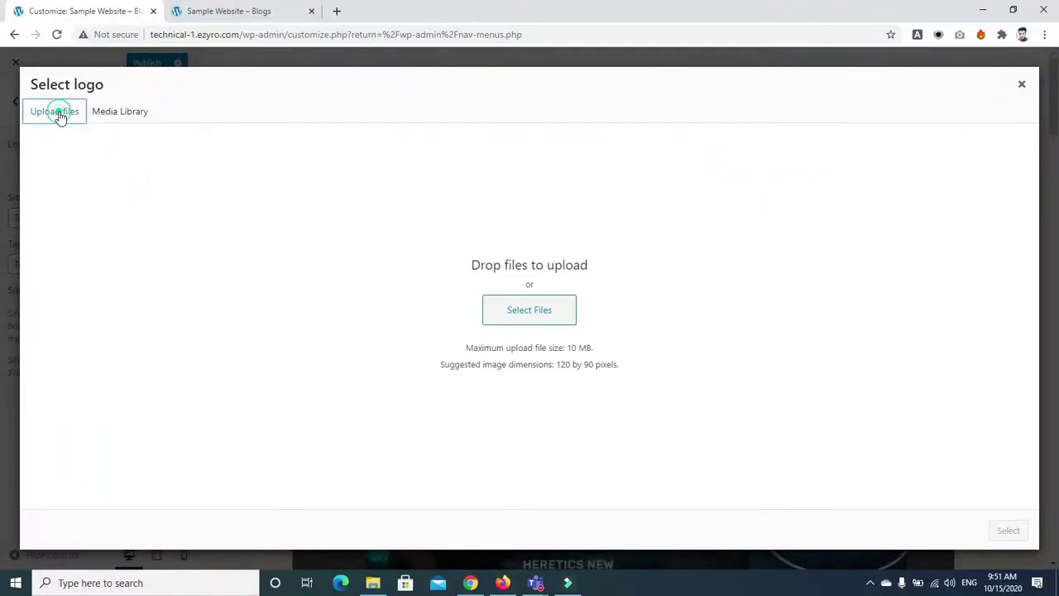
left_click(119, 116)
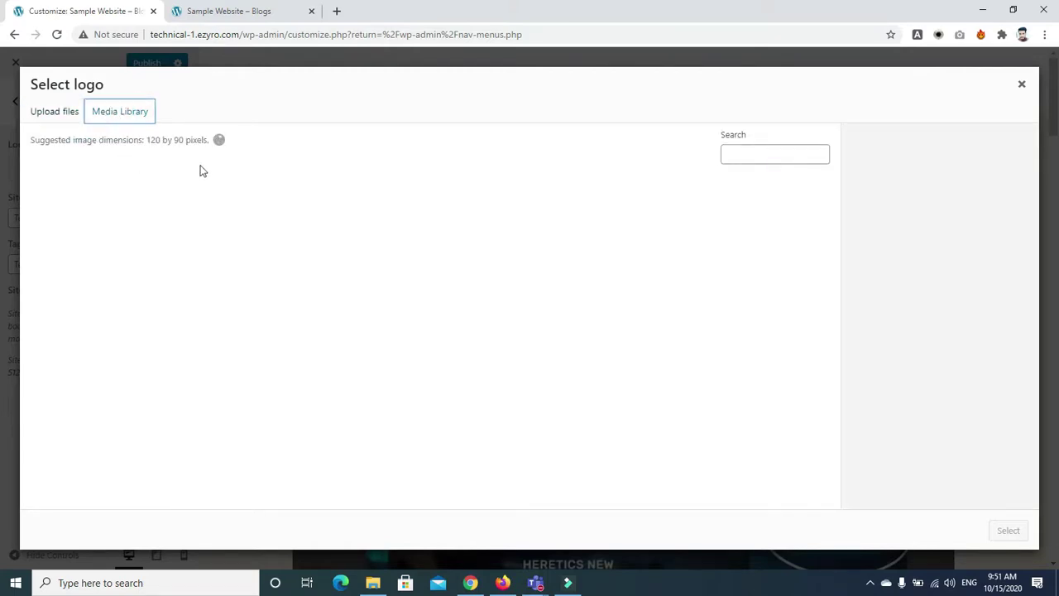
left_click(62, 110)
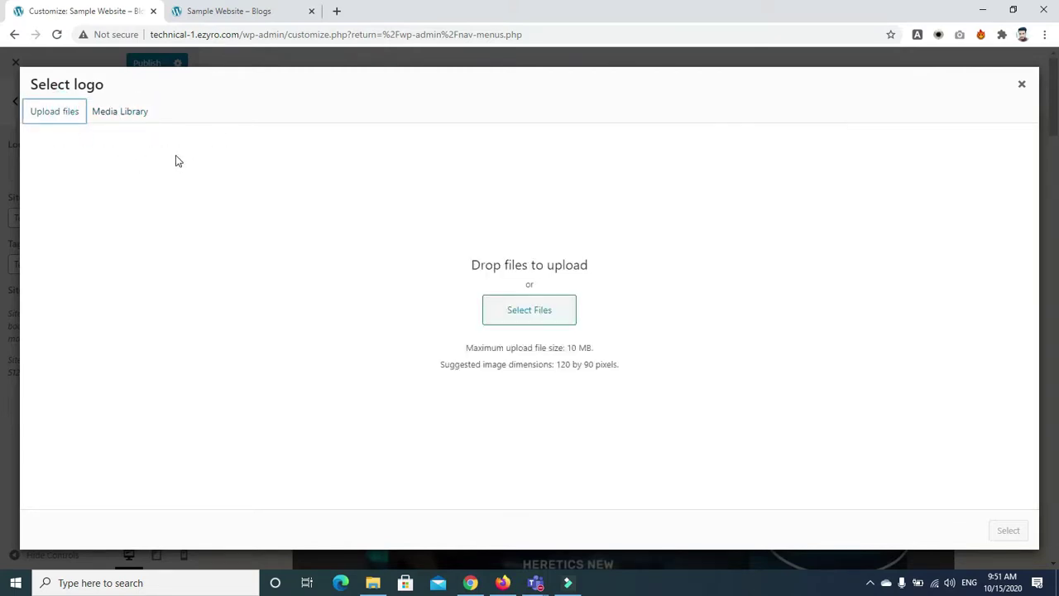
left_click(542, 314)
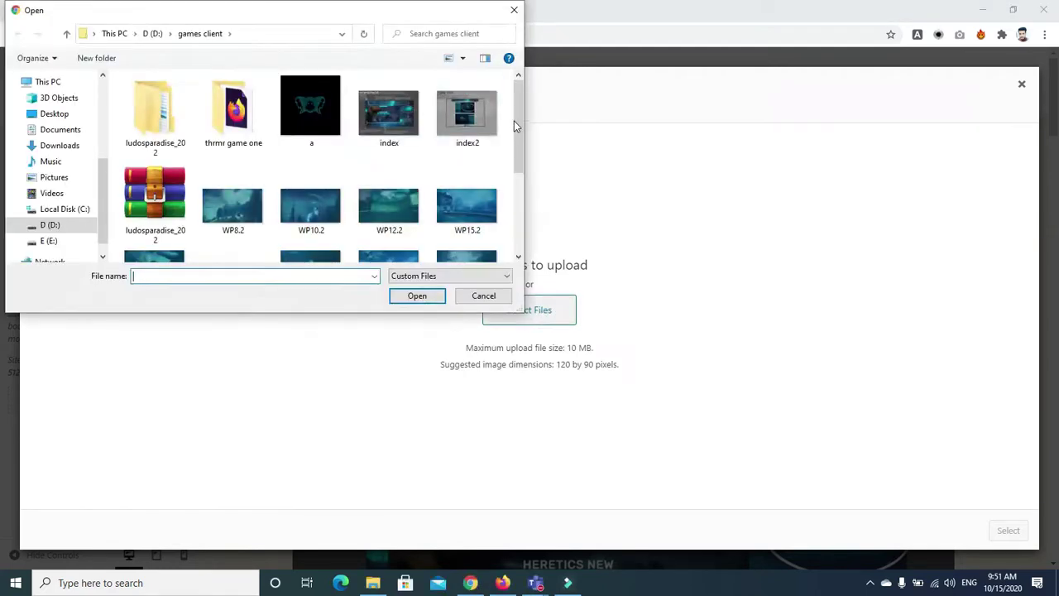
left_click(324, 96)
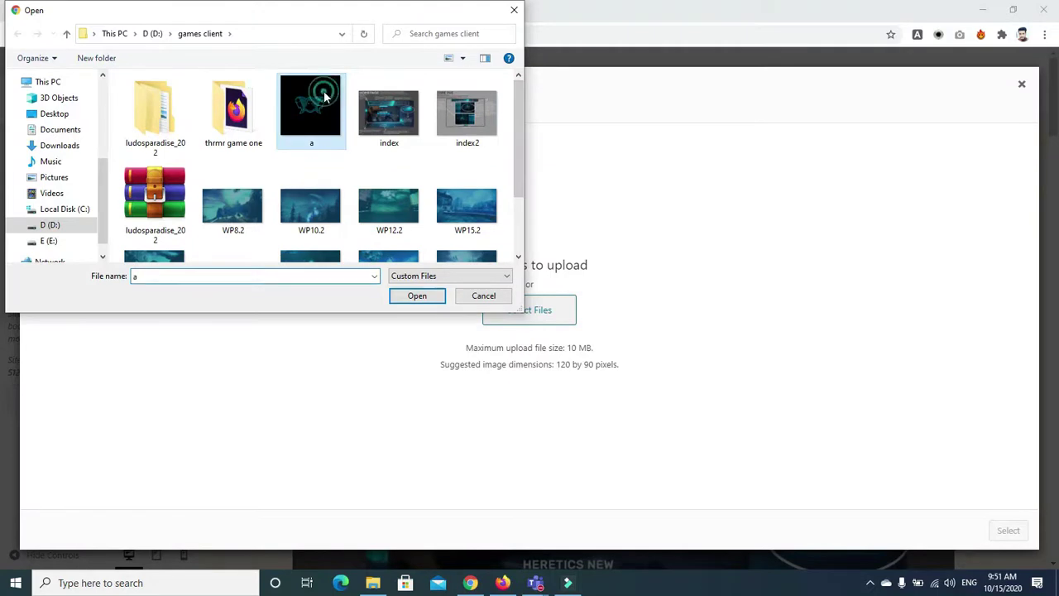
left_click(440, 296)
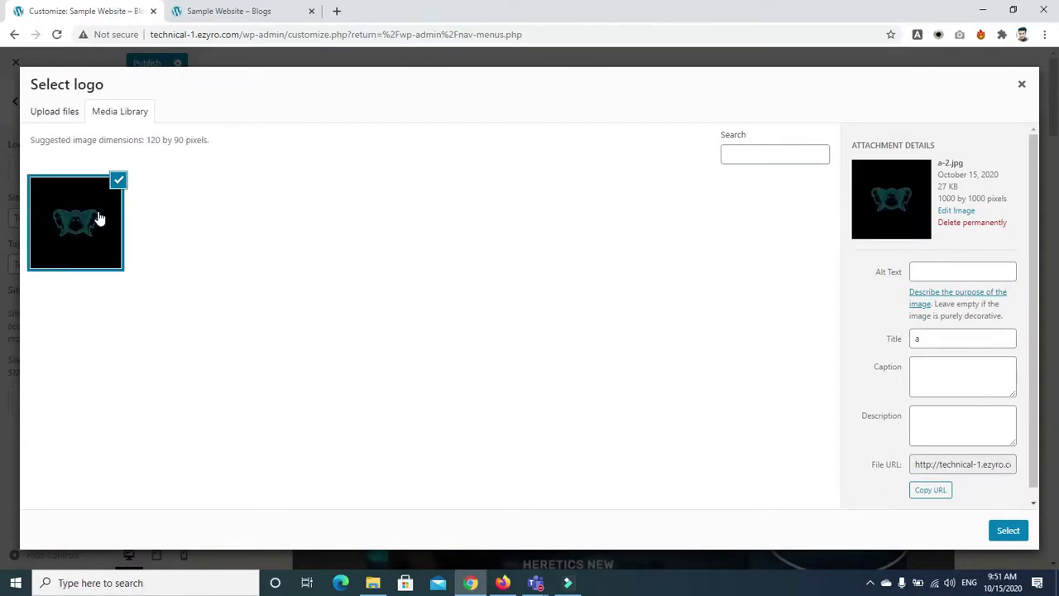
left_click(1006, 530)
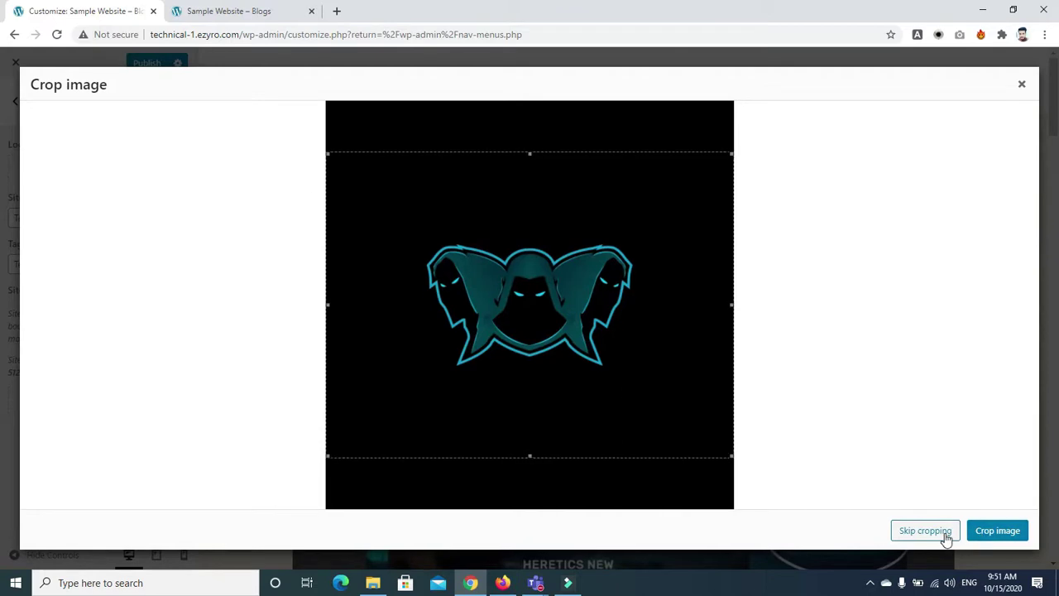
Crop the logo image tightly around the three hooded figures and apply the crop
left_click_drag(528, 454, 532, 380)
left_click_drag(529, 155, 532, 225)
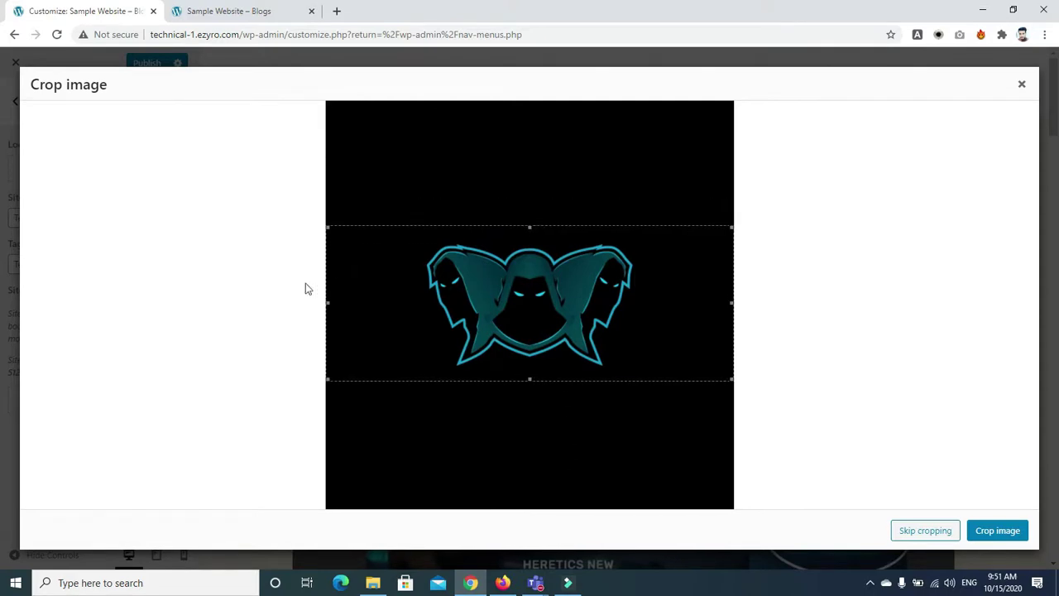
left_click_drag(326, 296, 417, 292)
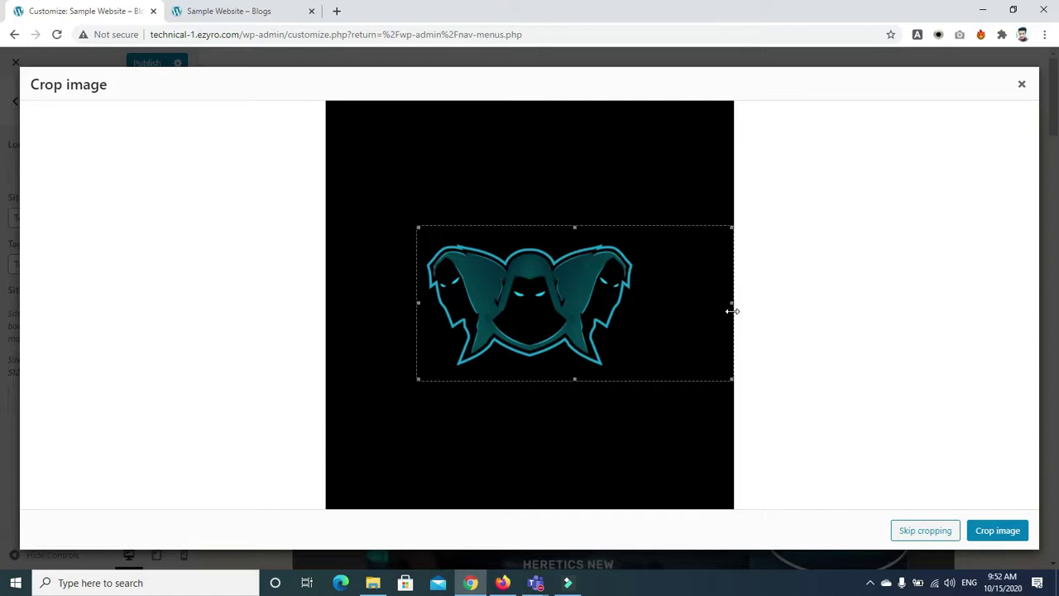
left_click_drag(733, 305, 645, 303)
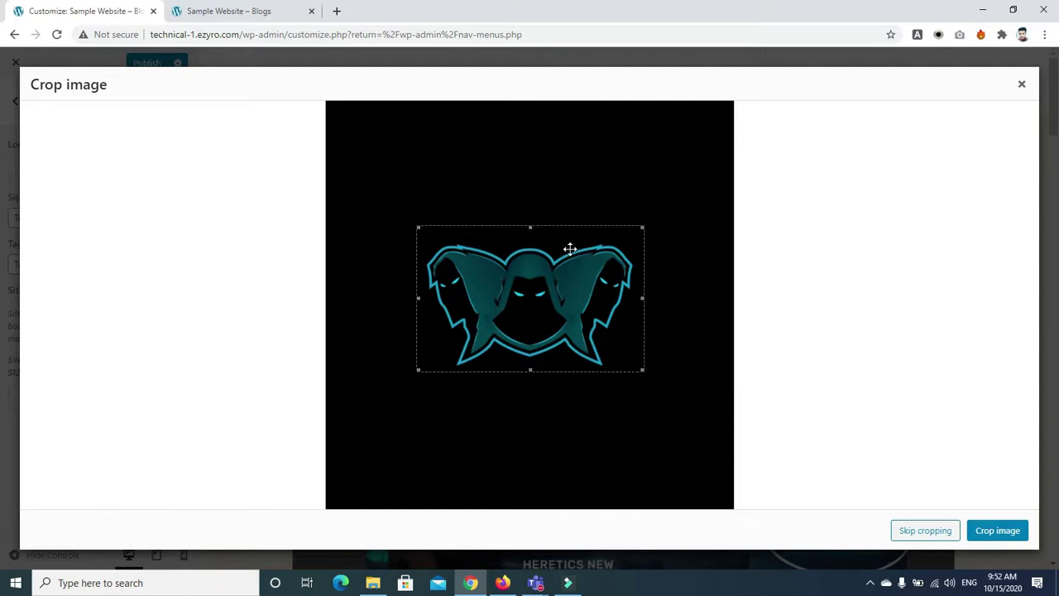
left_click_drag(530, 227, 531, 235)
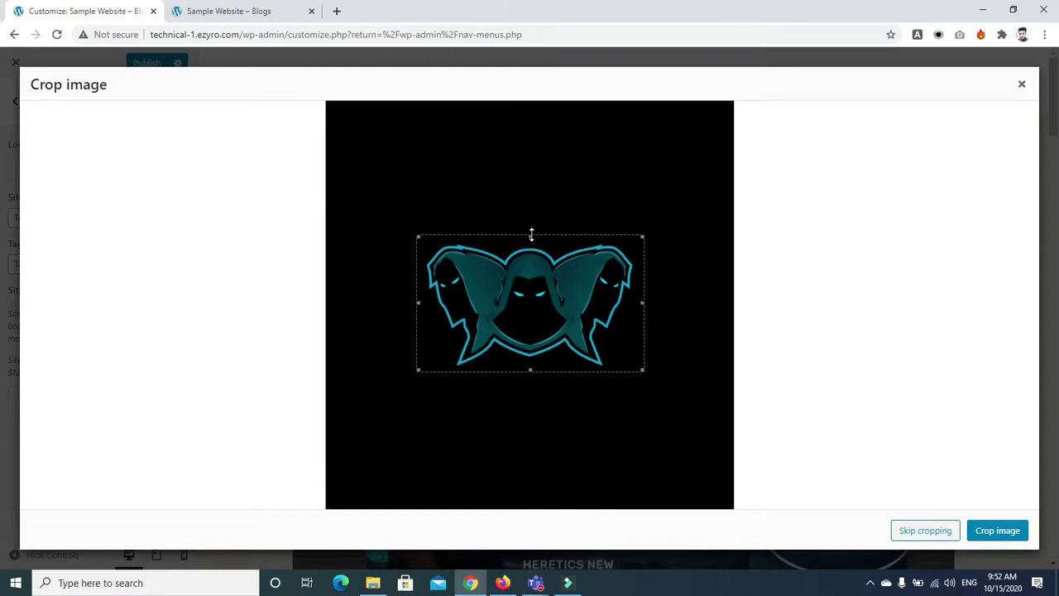
left_click_drag(416, 302, 423, 304)
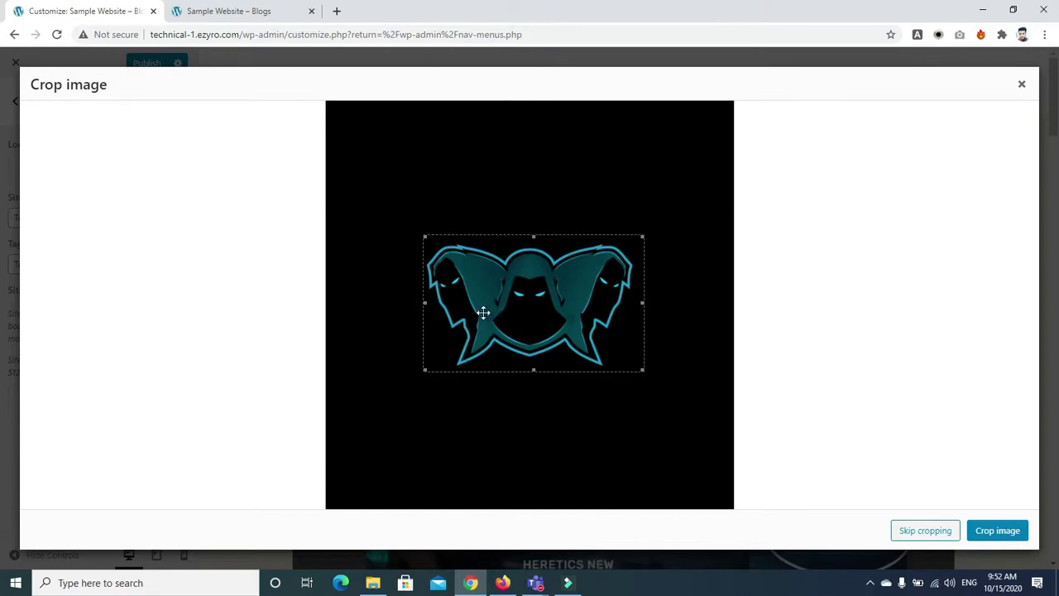
left_click_drag(643, 303, 636, 303)
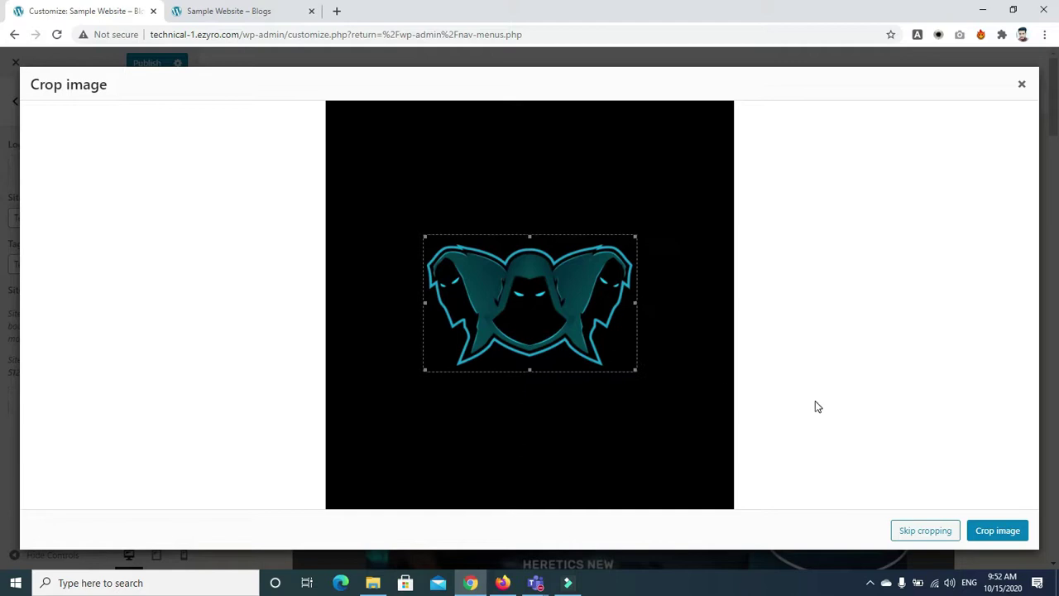
left_click(984, 537)
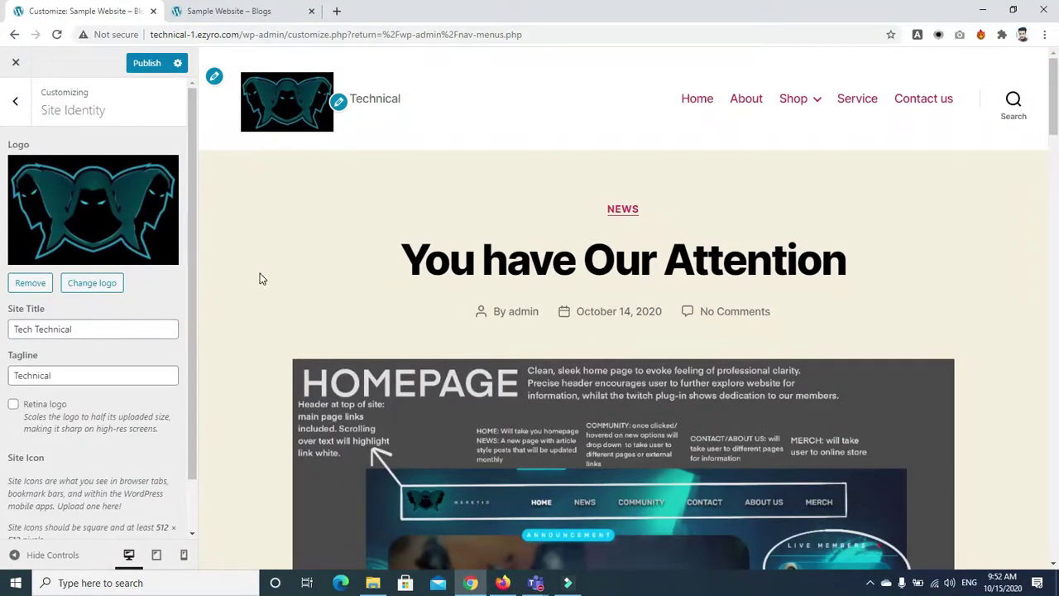
Clear the site's tagline and look over the remaining Site Identity settings
left_click_drag(59, 376, 11, 375)
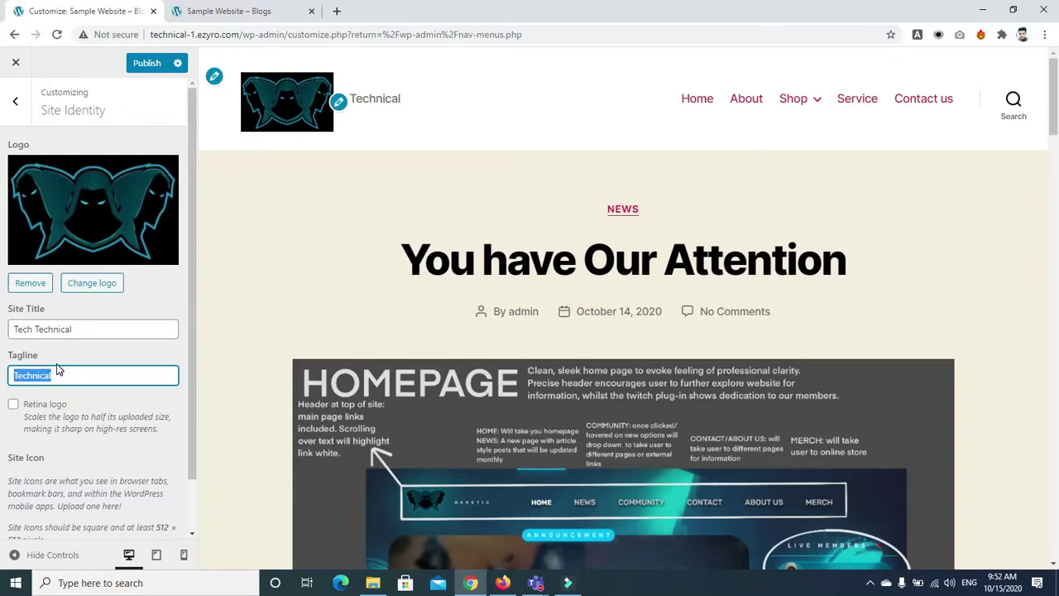
key("BackSpace")
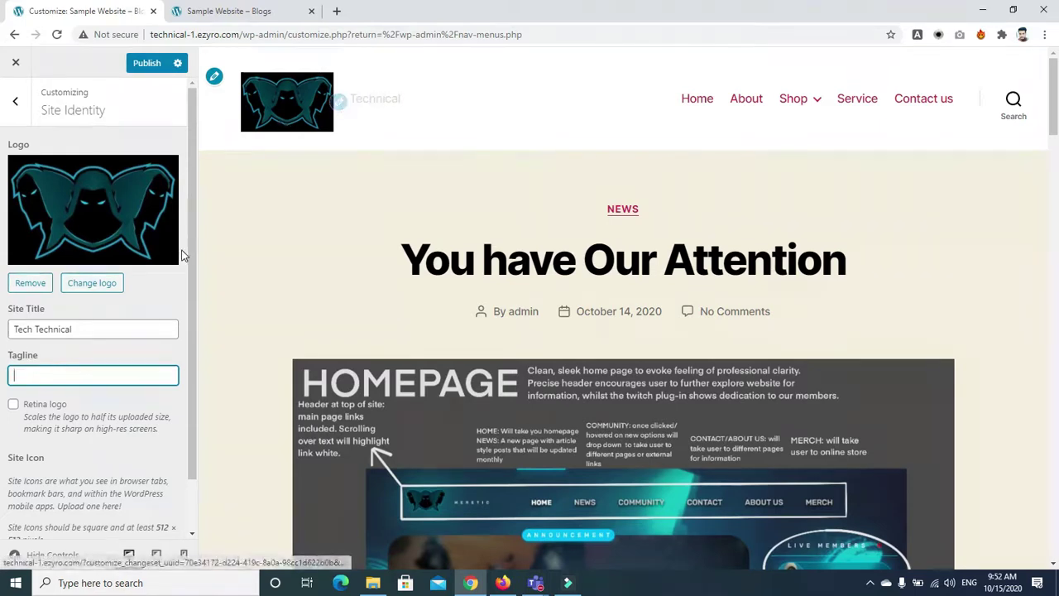
left_click_drag(193, 288, 197, 353)
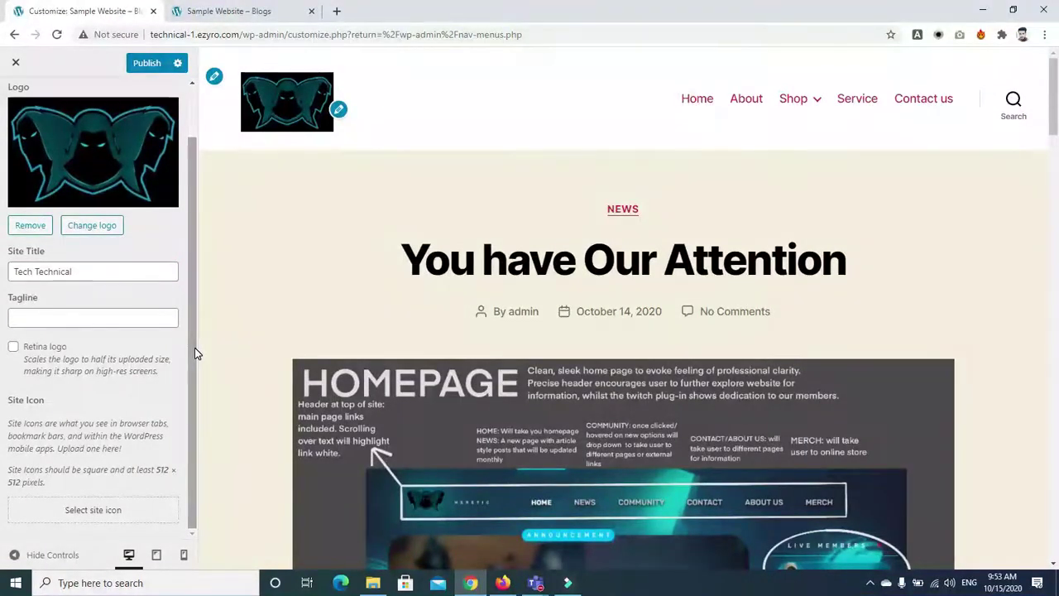
left_click(188, 105)
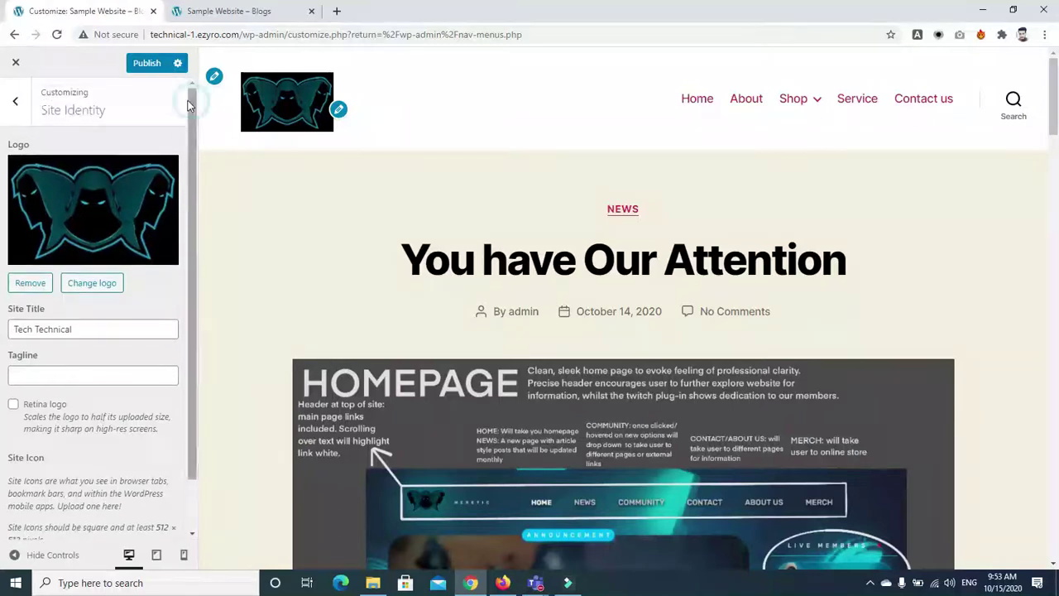
Open the Colors settings and set the background color to light gray #dbdbdb after trying dark gray, white and black
left_click(14, 104)
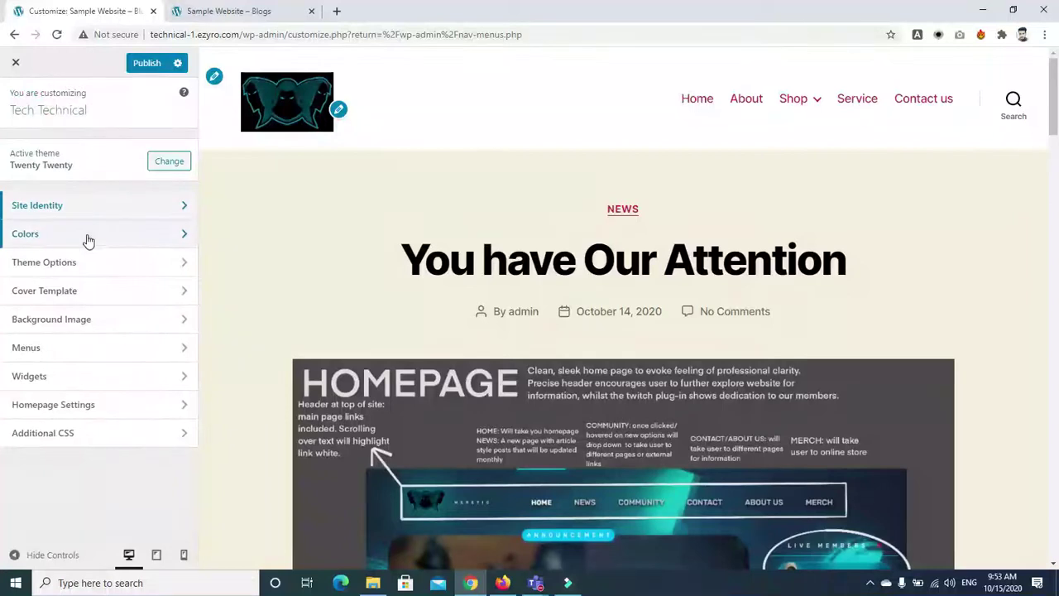
left_click(154, 238)
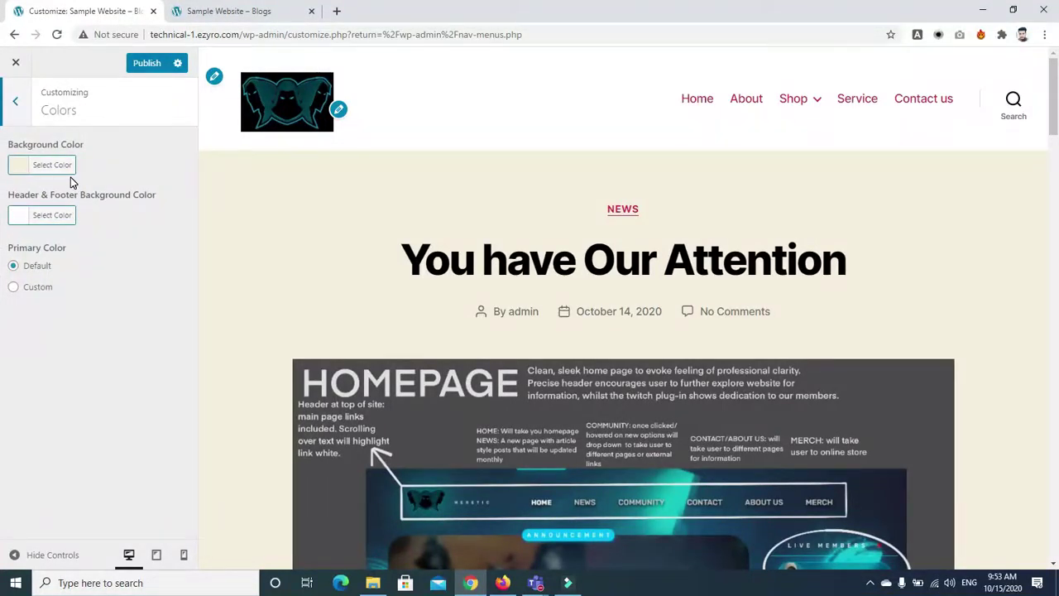
left_click(25, 112)
left_click(90, 239)
left_click(20, 164)
left_click(98, 264)
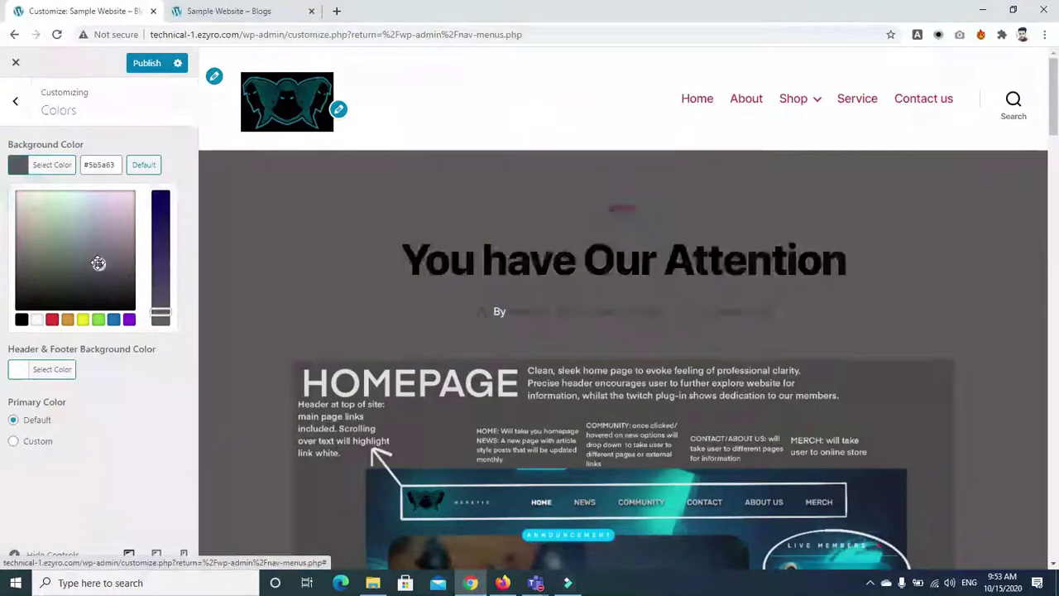
left_click_drag(98, 262, 33, 192)
left_click(37, 319)
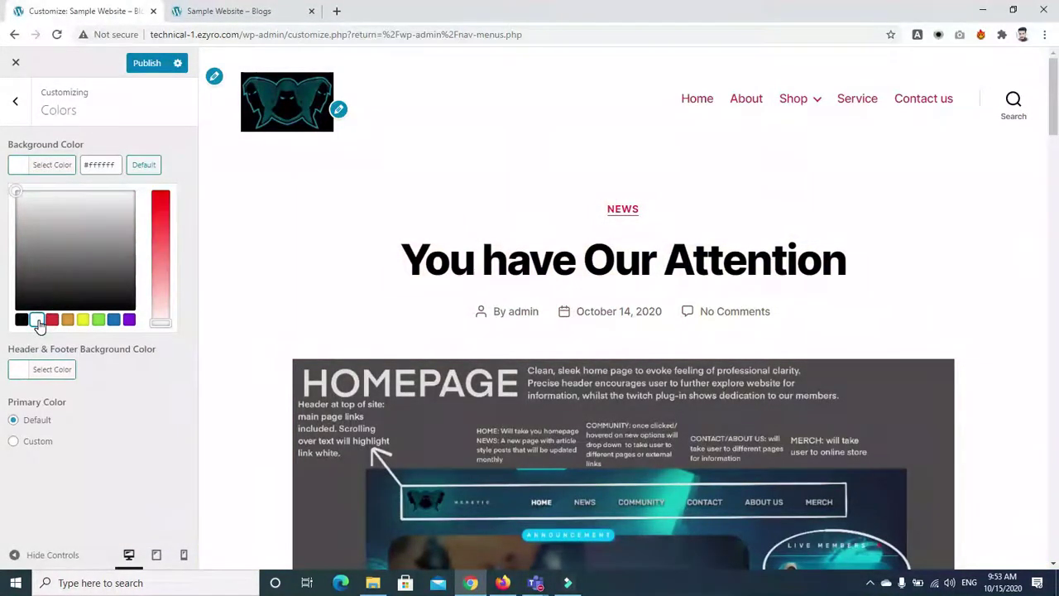
left_click(22, 320)
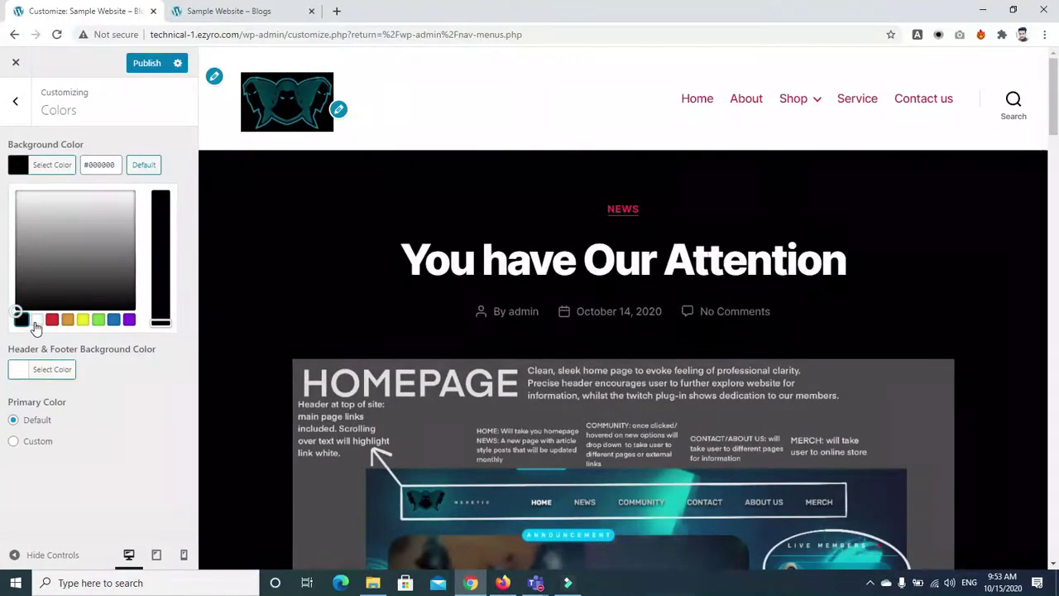
left_click(37, 323)
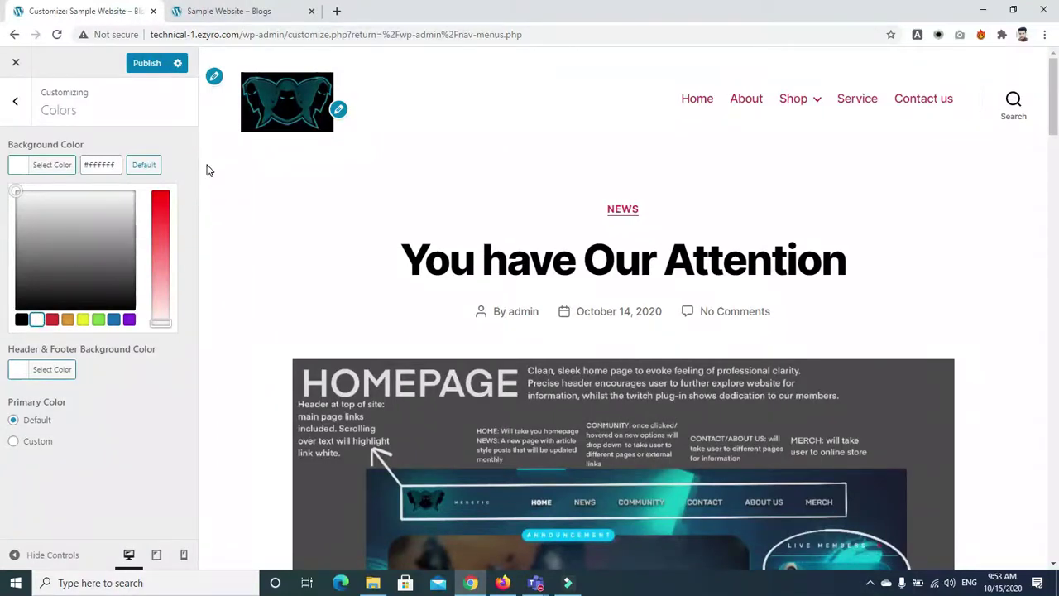
left_click_drag(19, 189, 103, 208)
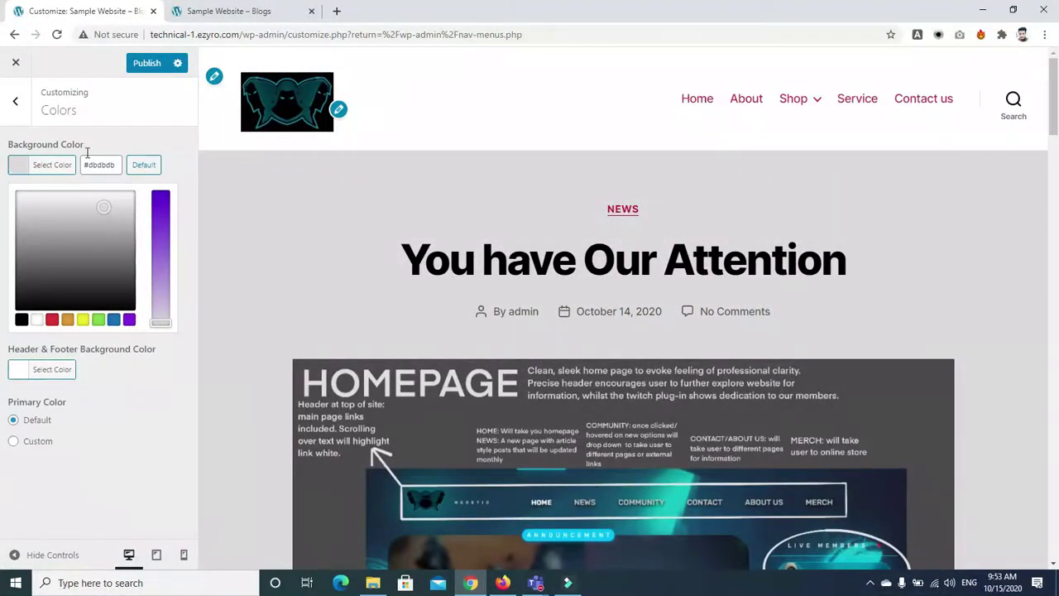
left_click(182, 142)
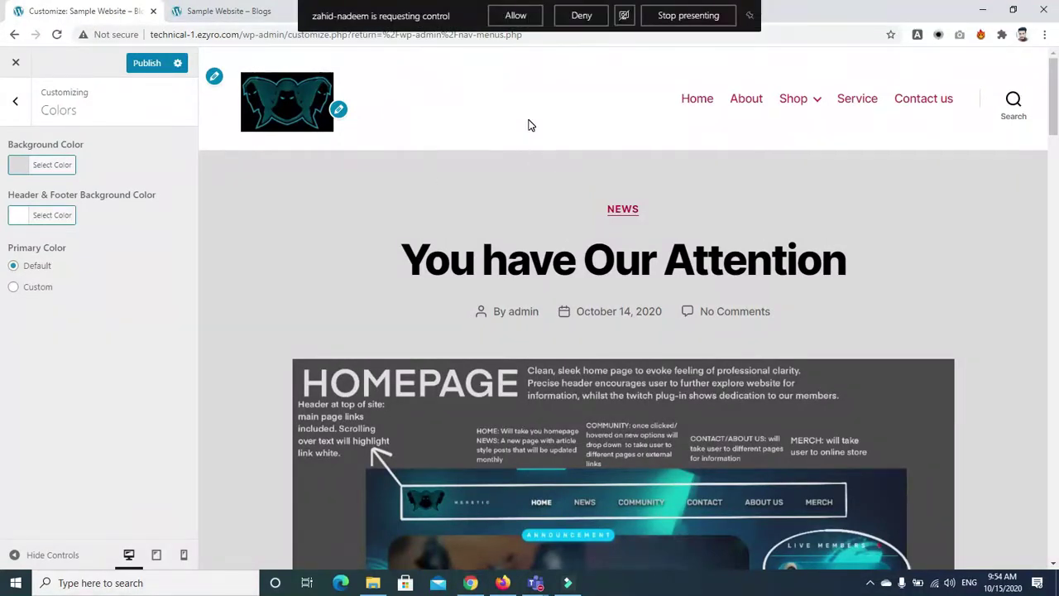
Try black, red, yellow, green and blue as the header and footer background color, ending on purple #8224e3
left_click(16, 216)
left_click(20, 369)
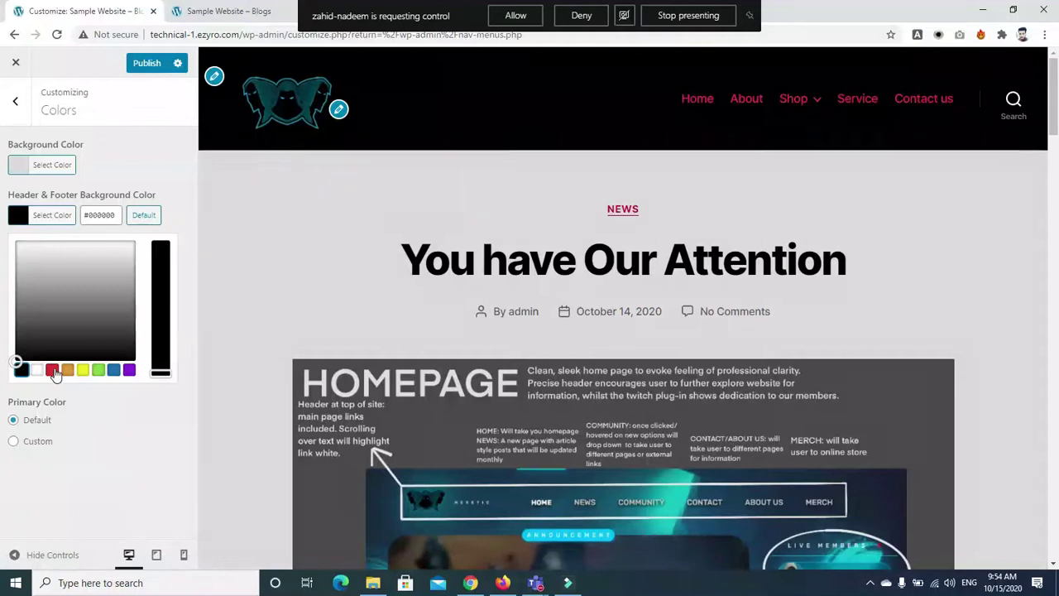
left_click(53, 371)
left_click(83, 370)
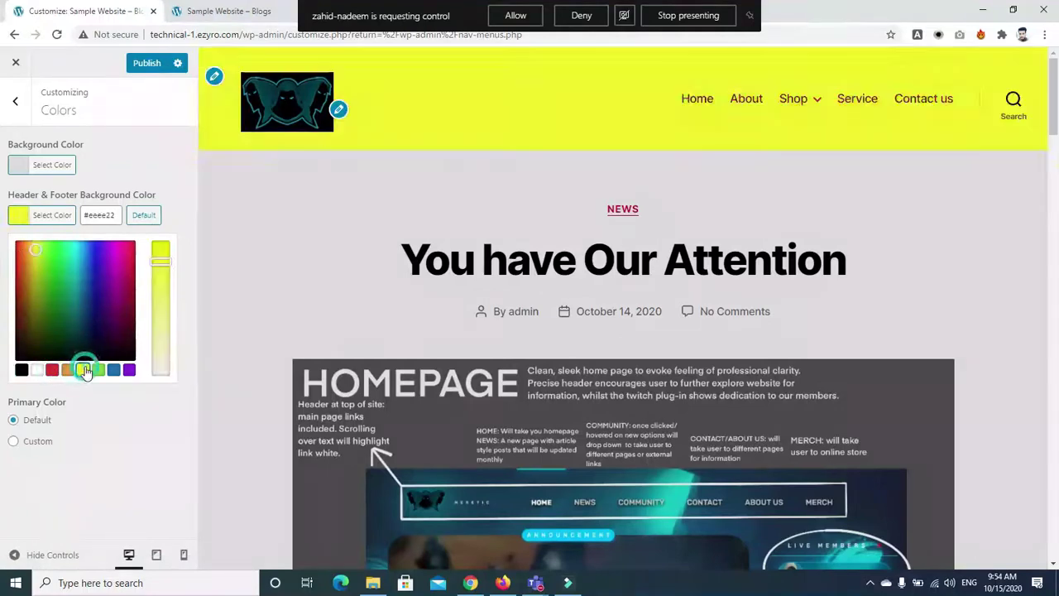
left_click(98, 371)
left_click(113, 370)
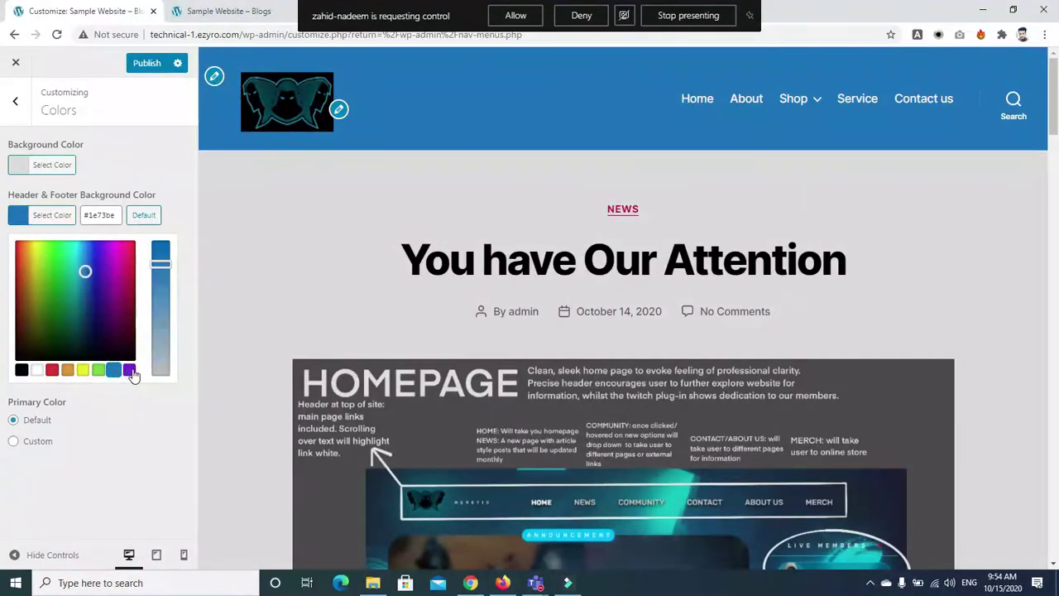
left_click(129, 370)
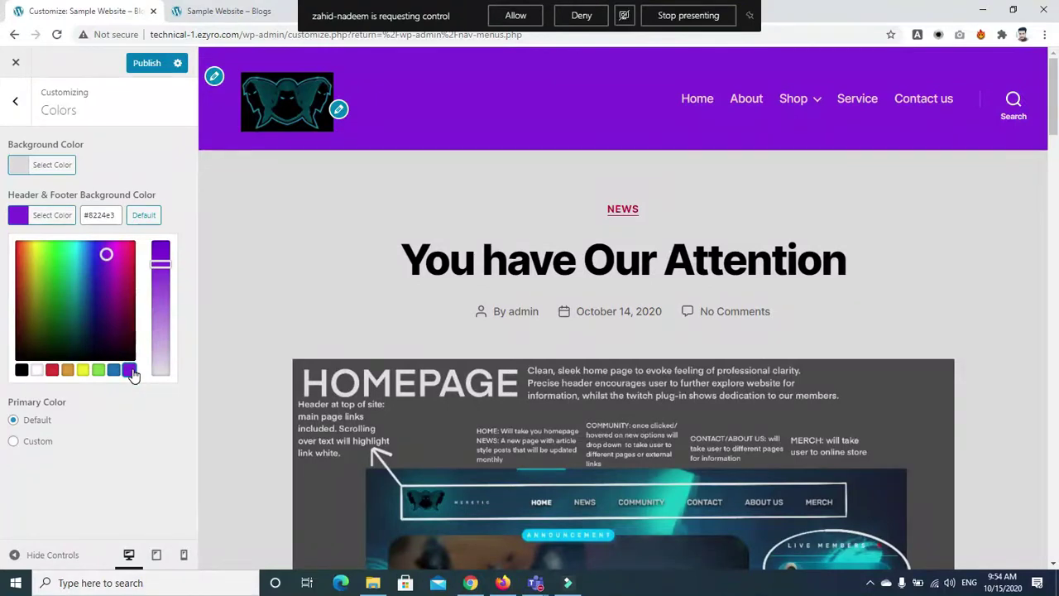
Turn off the search in the header and the author bio in the Theme Options
left_click(141, 428)
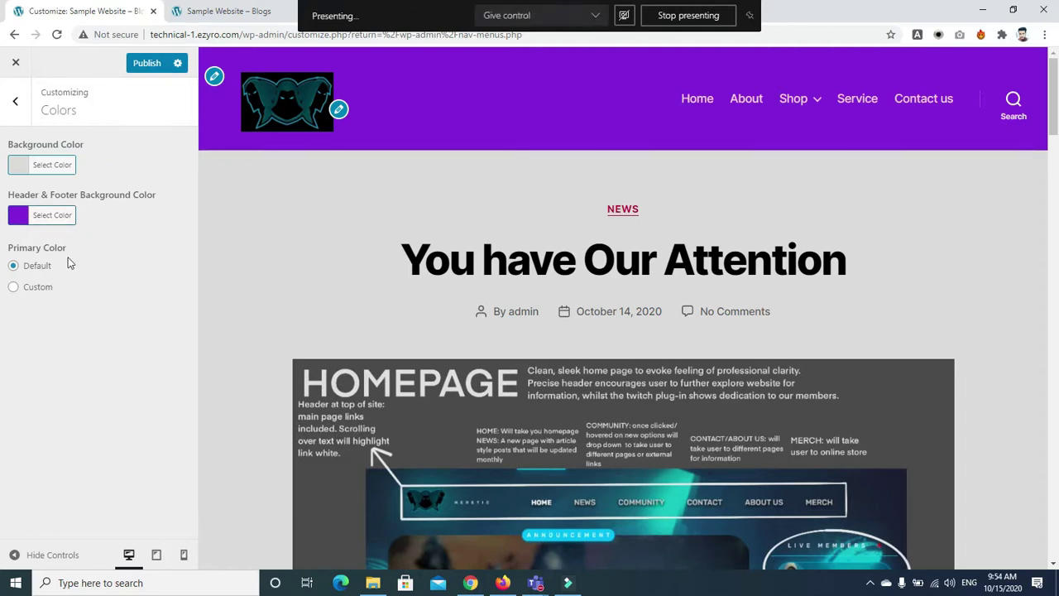
left_click(18, 102)
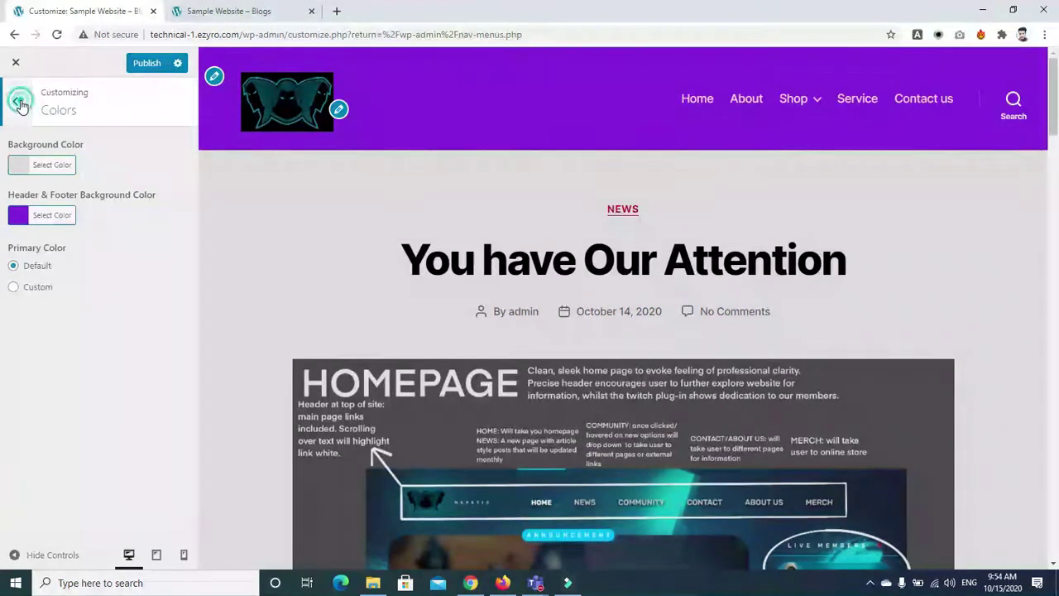
left_click(81, 263)
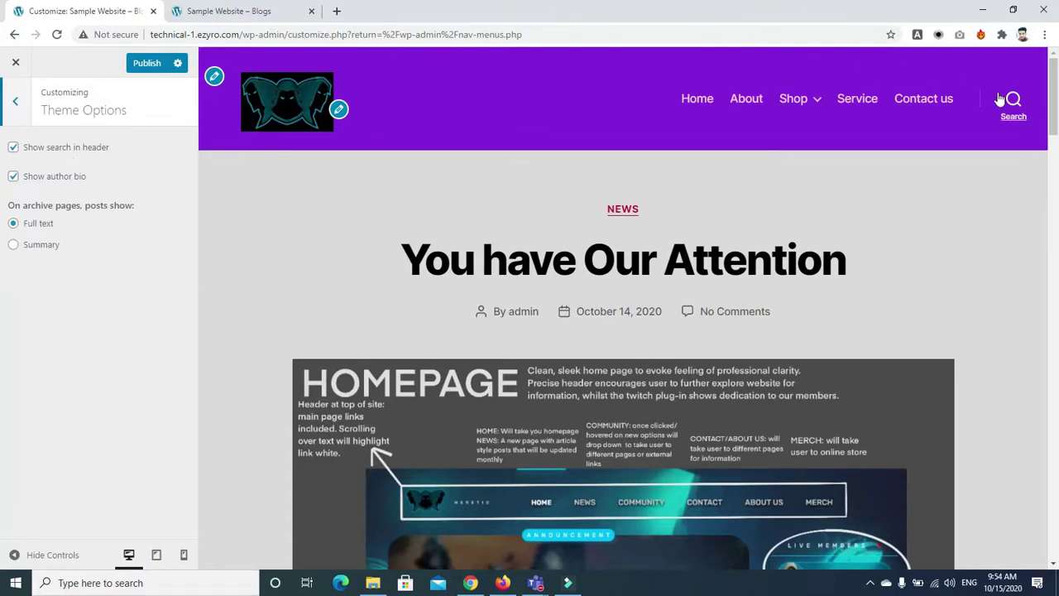
left_click(12, 151)
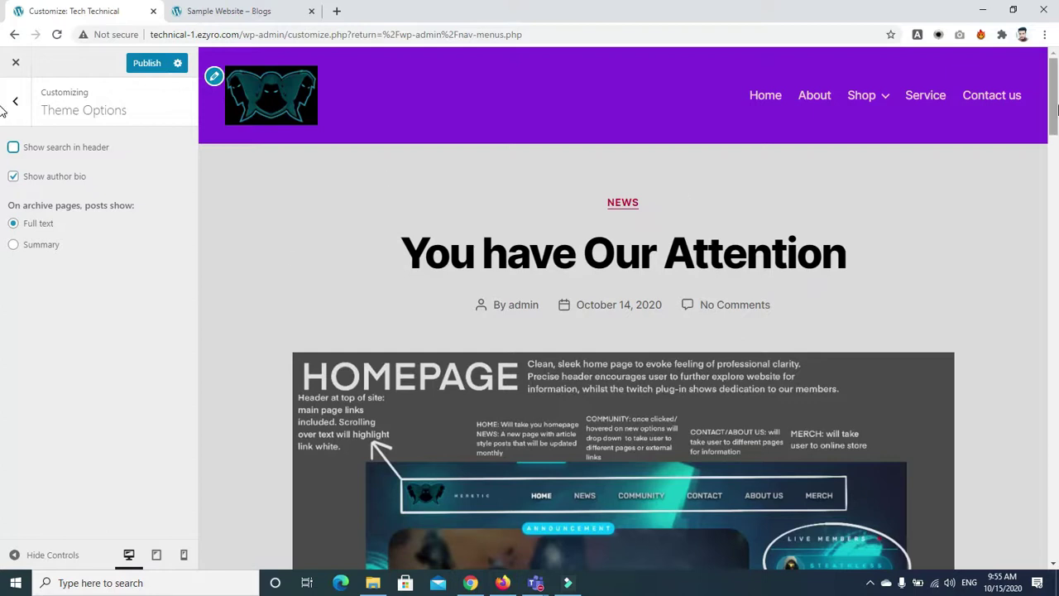
left_click(13, 178)
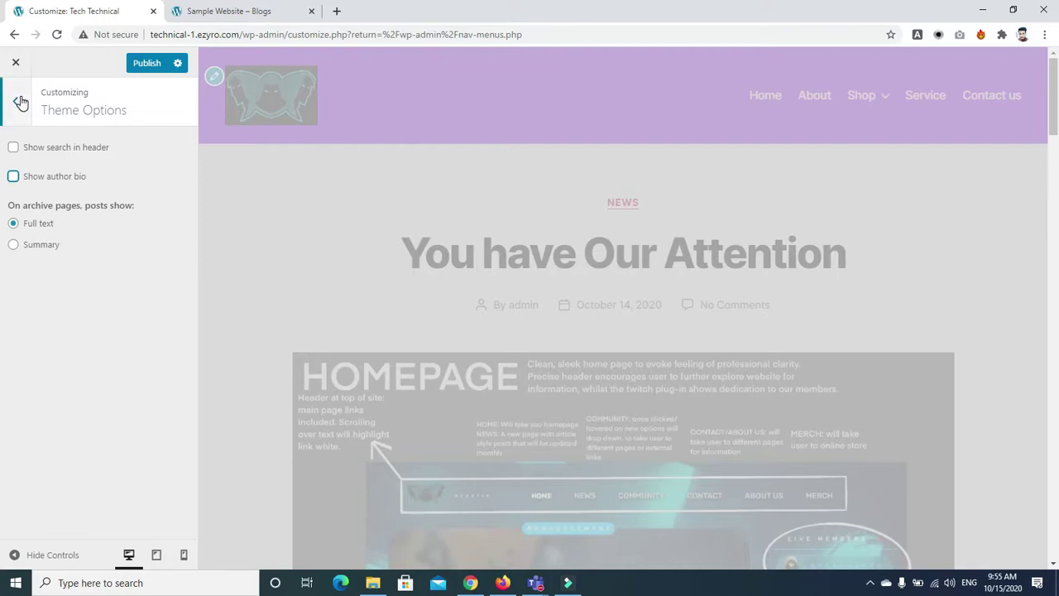
left_click(19, 102)
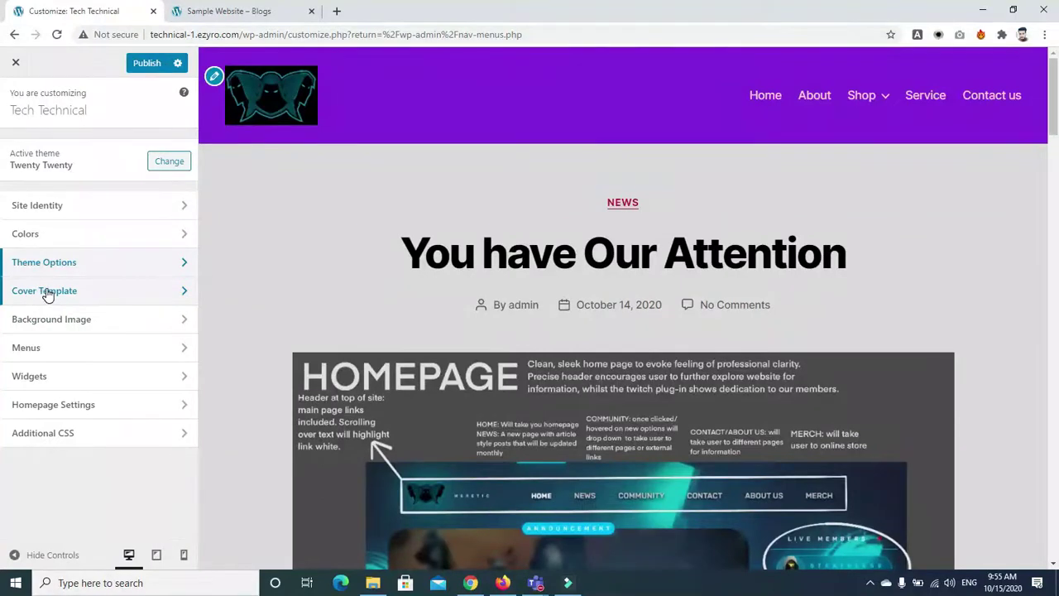
Change the Cover Template's overlay background color to blue after trying violet #5127ce and green
left_click(48, 296)
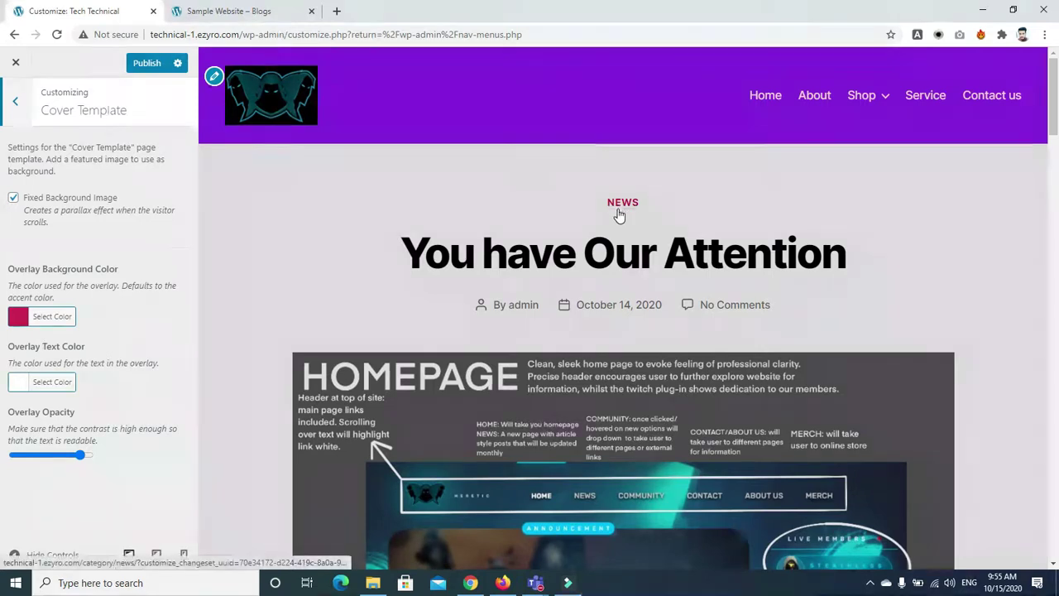
left_click(18, 316)
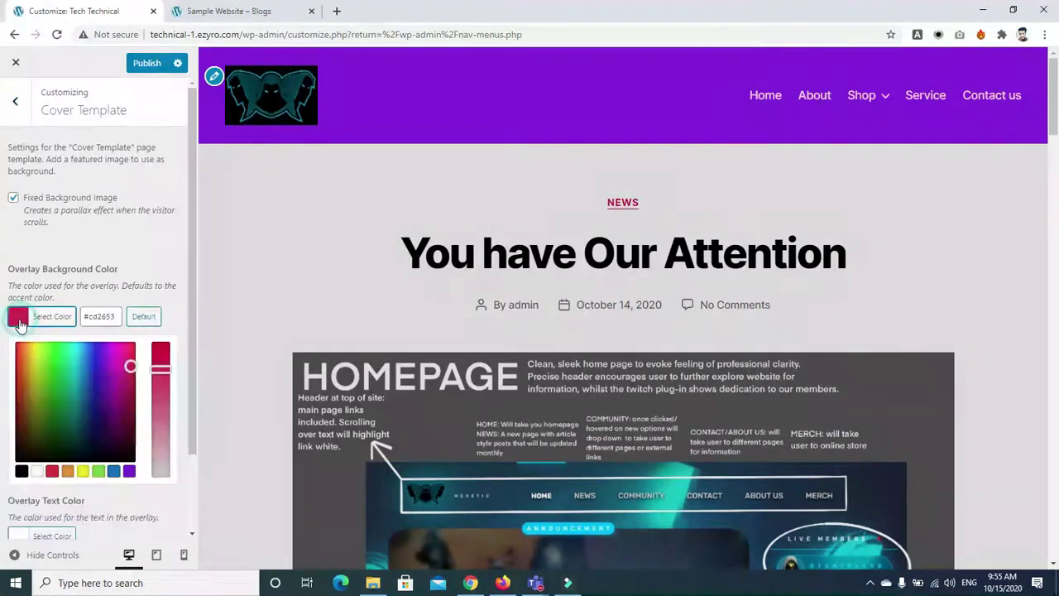
left_click(100, 364)
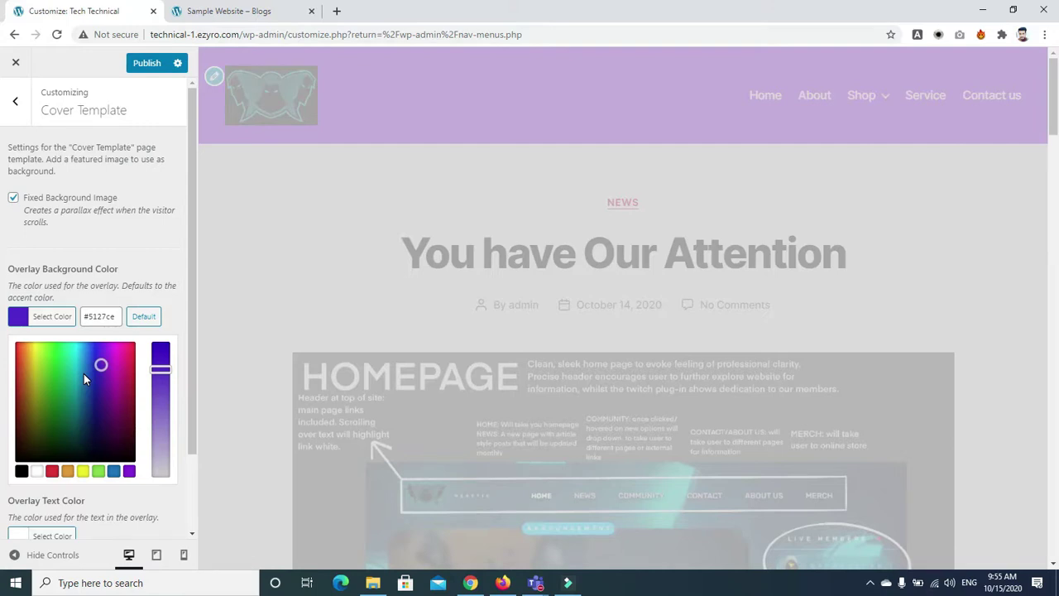
left_click_drag(192, 346, 194, 371)
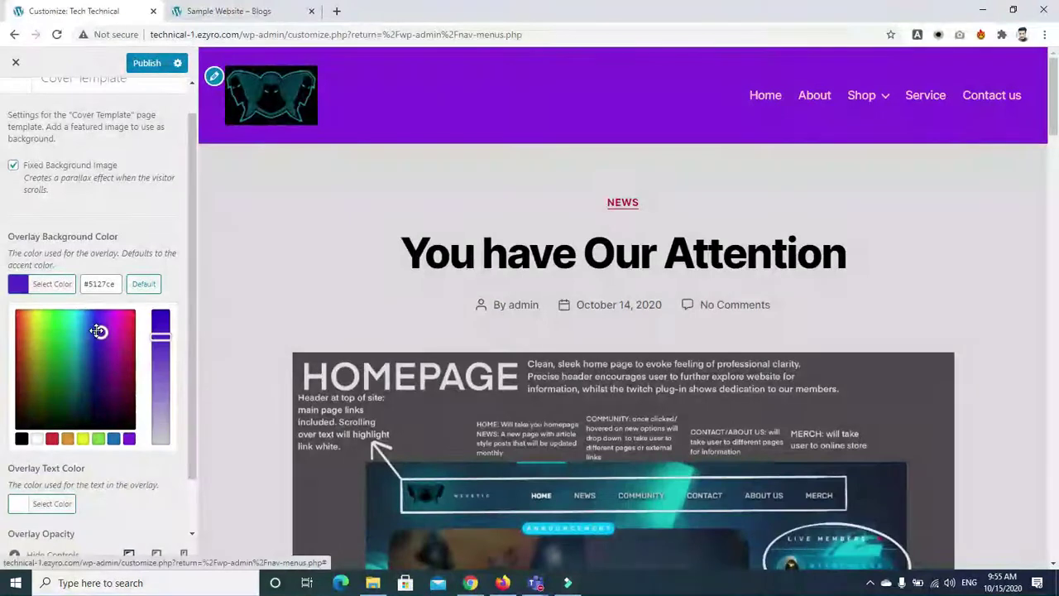
left_click_drag(98, 331, 88, 347)
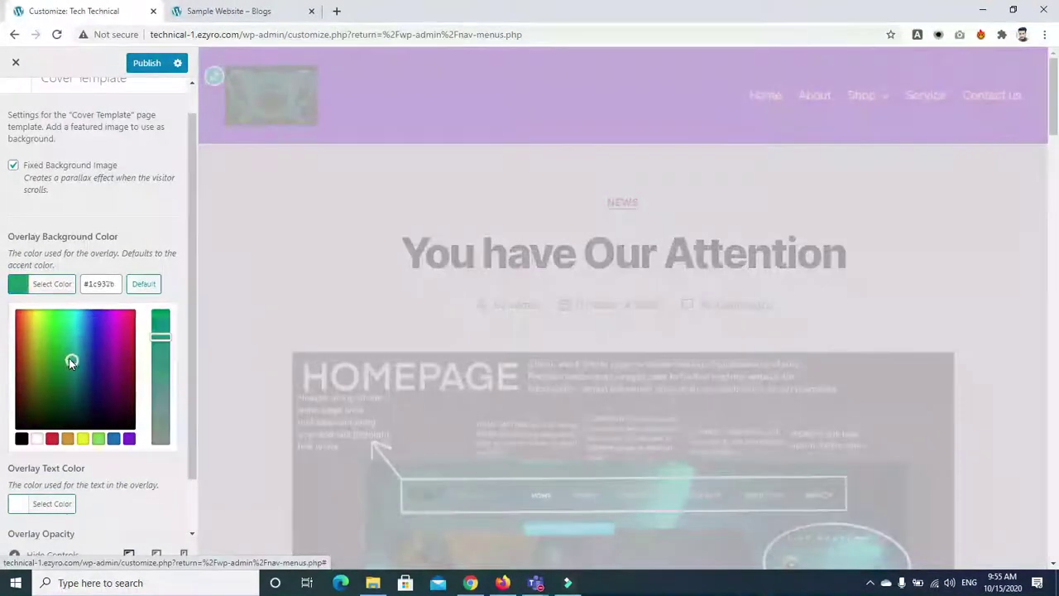
left_click(126, 230)
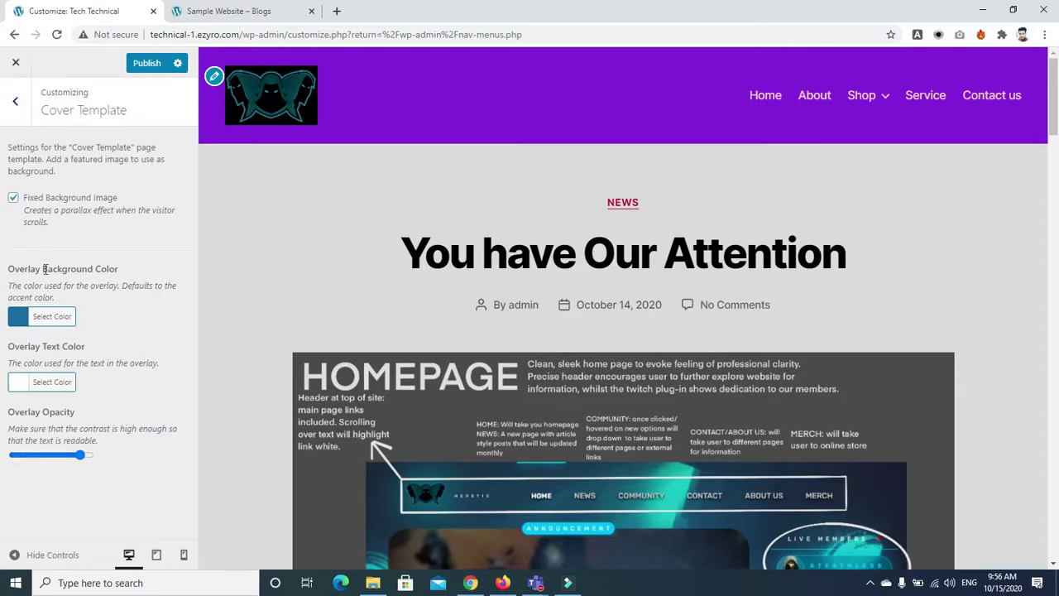
left_click(15, 101)
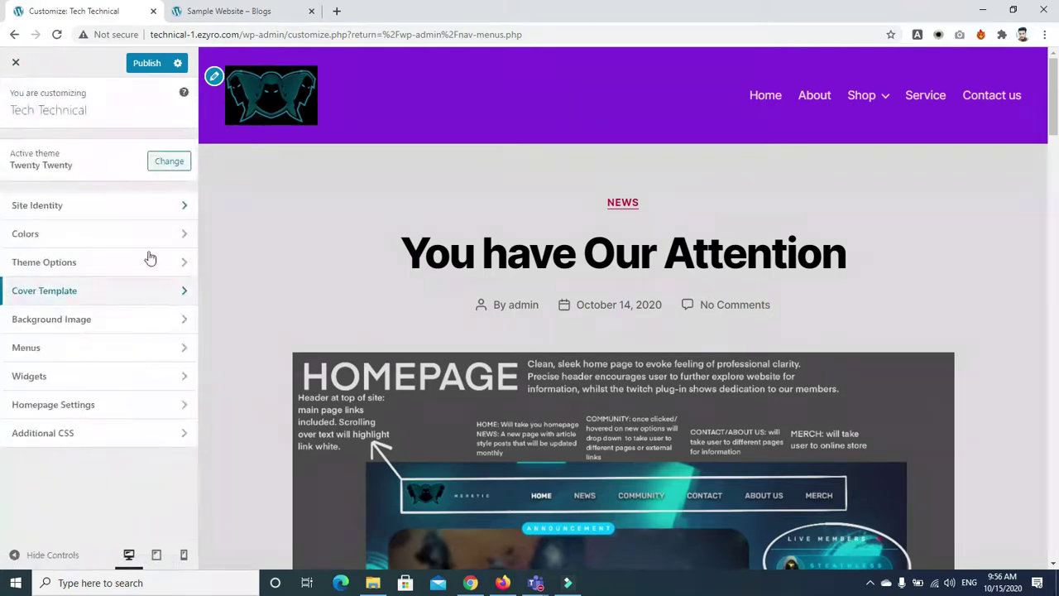
Look over the Background Image settings, the items of main-menu in the Menus settings, and the page preview
left_click(130, 322)
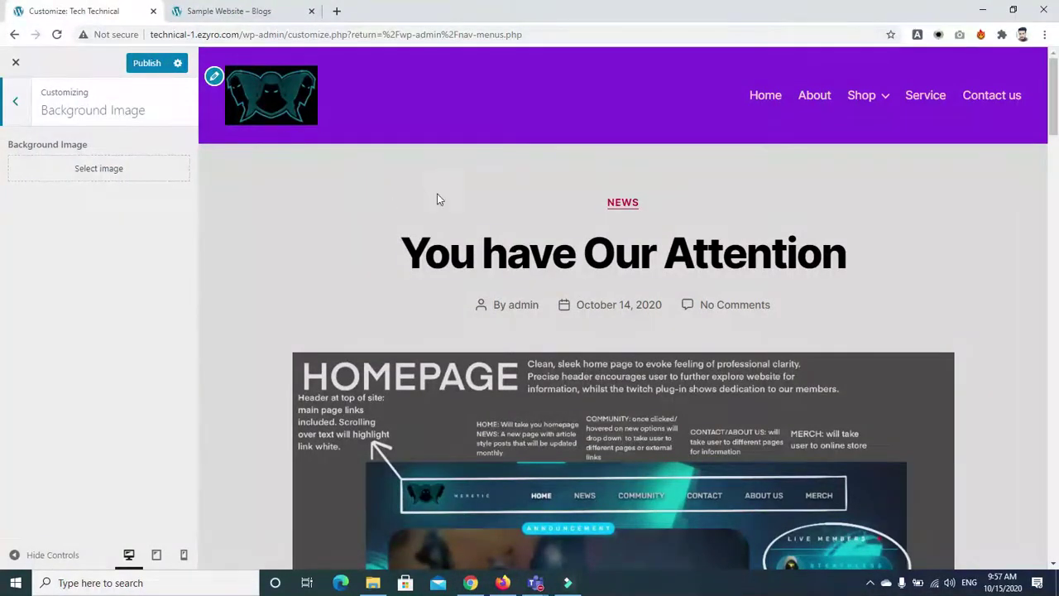
left_click(12, 102)
left_click(65, 353)
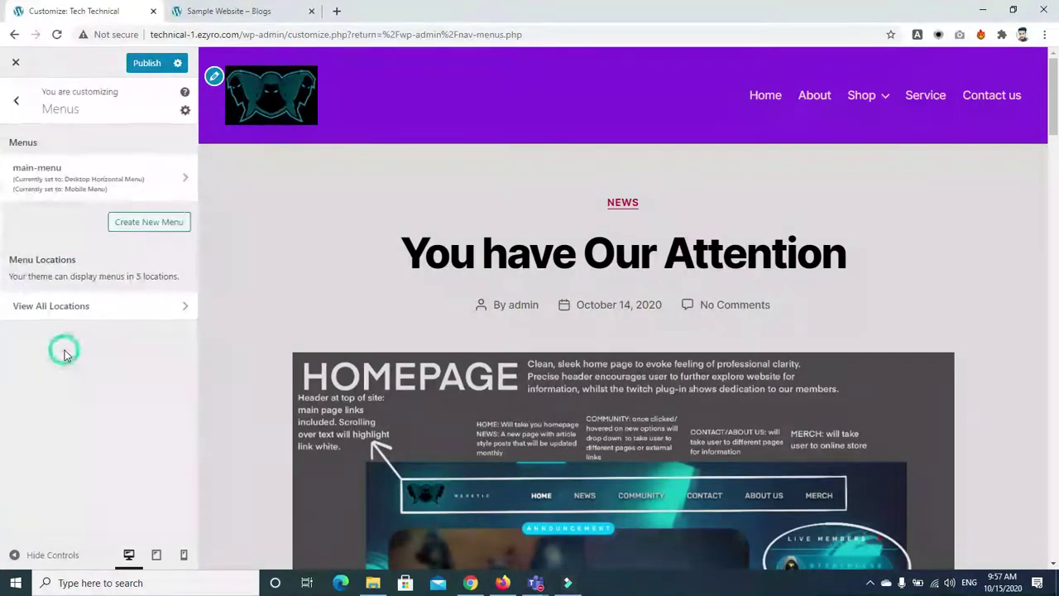
left_click(72, 176)
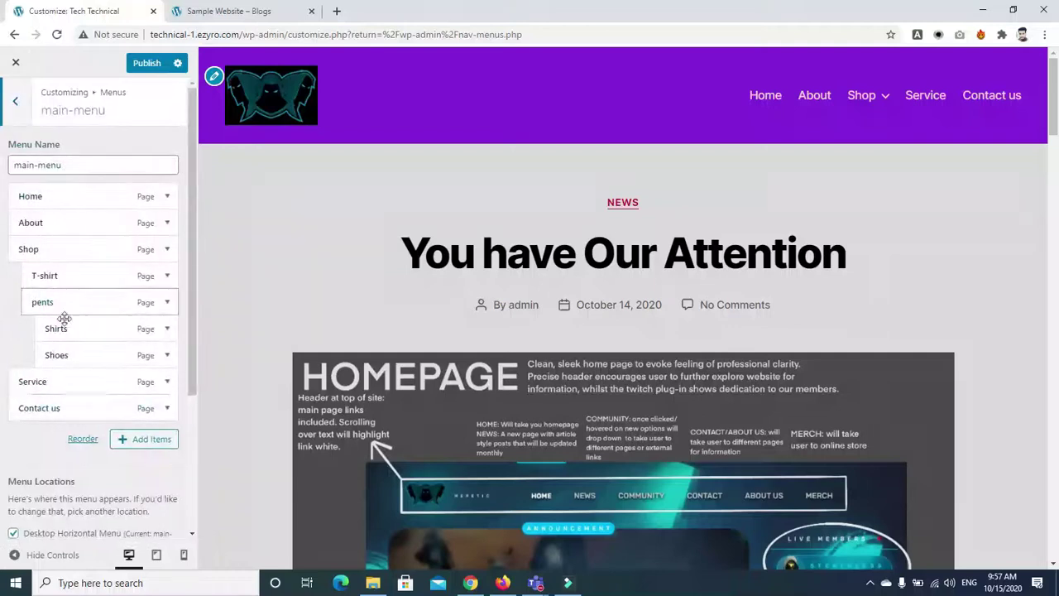
left_click(13, 104)
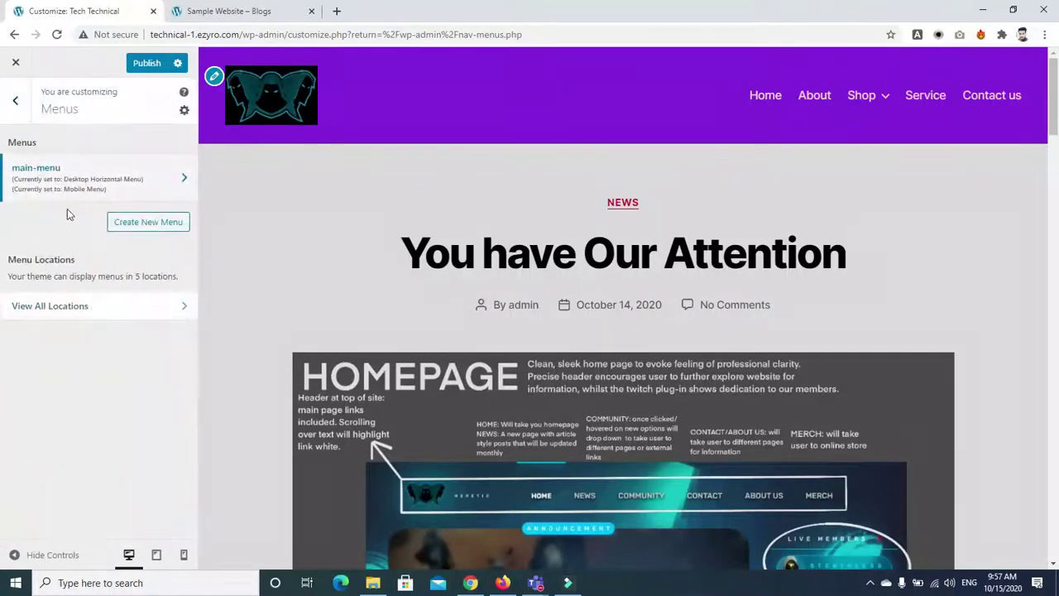
left_click(14, 101)
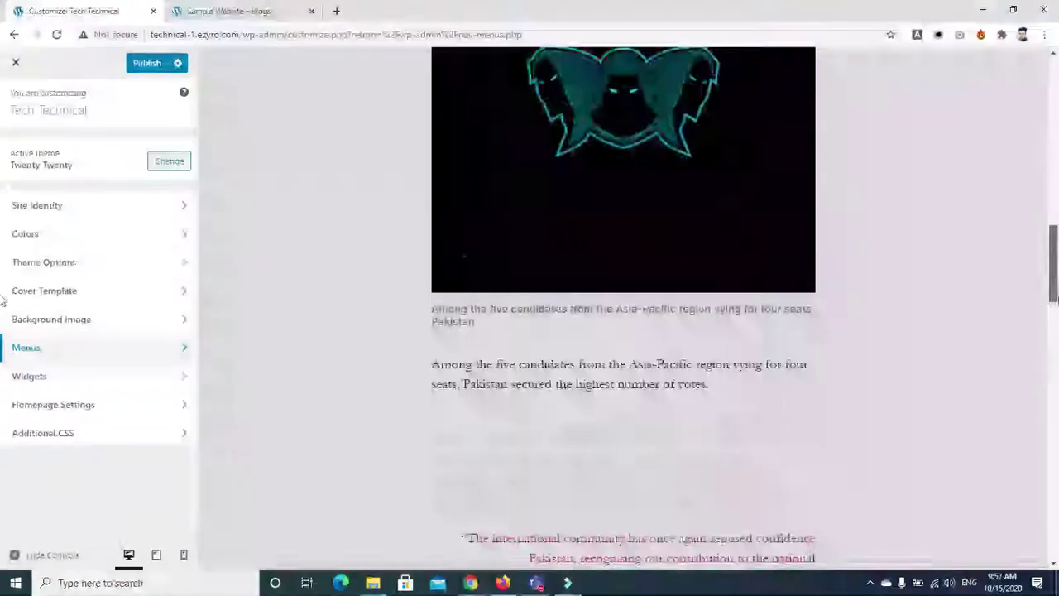
scroll(623, 331, "down", 15)
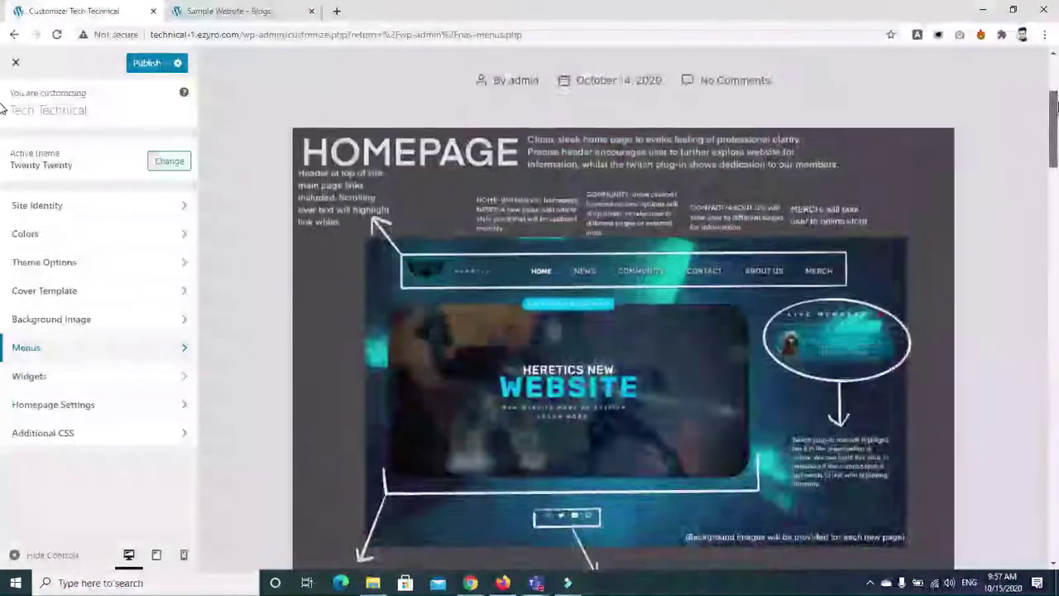
scroll(608, 224, "up", 3)
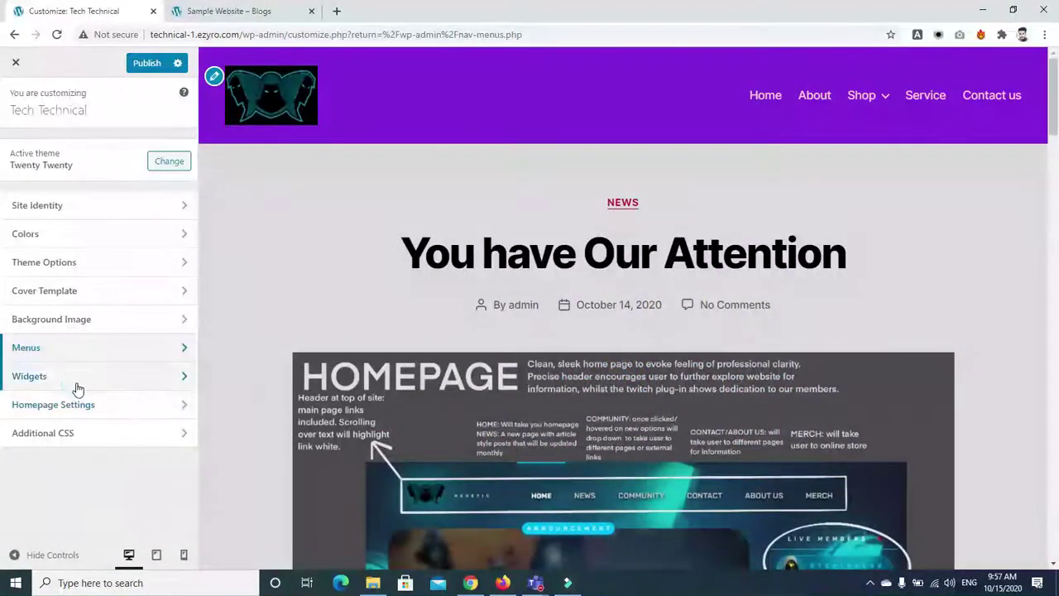
Remove the Search, Recent Posts and Recent Comments widgets from the Footer #1 area
left_click(78, 382)
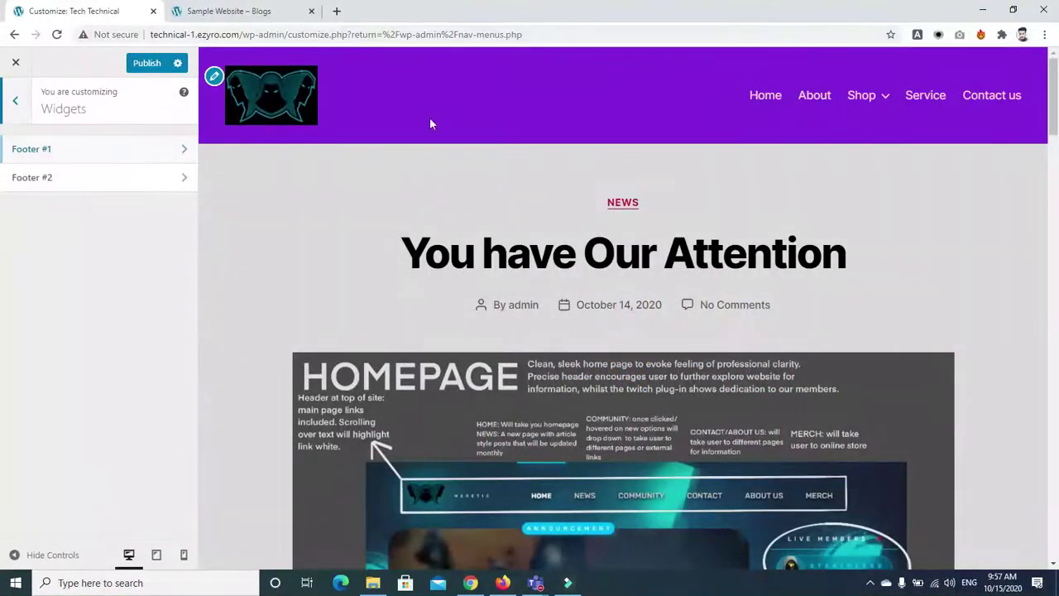
scroll(1053, 214, "down", 1)
left_click_drag(1058, 214, 1054, 536)
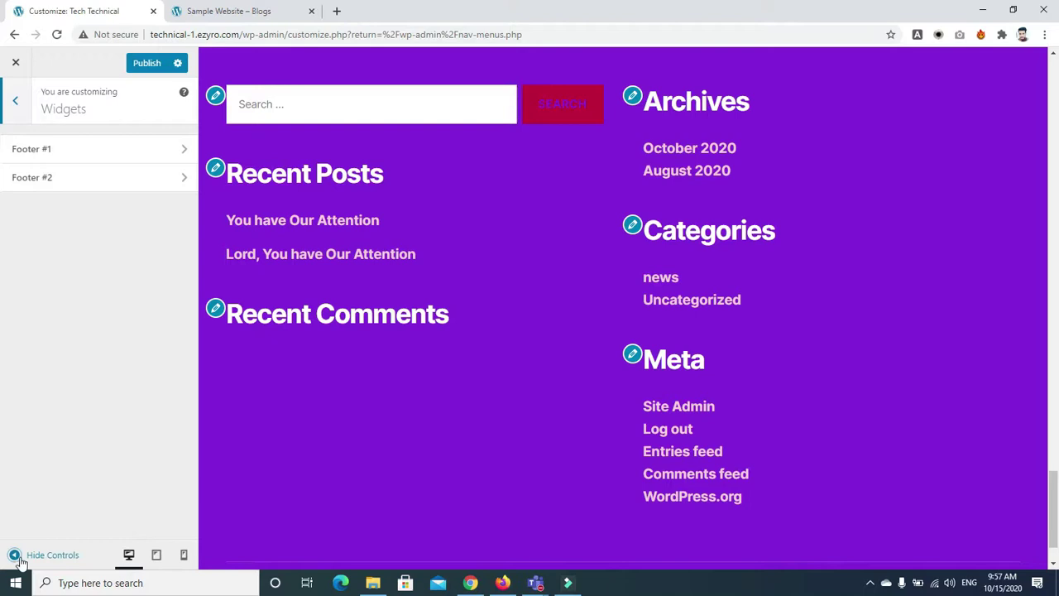
left_click(52, 560)
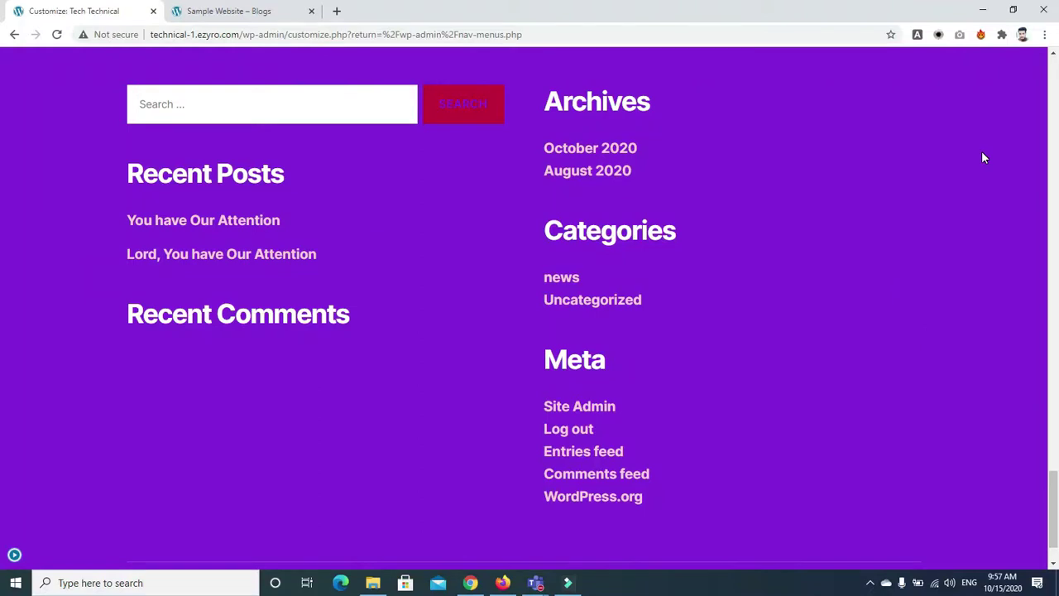
left_click(14, 554)
left_click(177, 149)
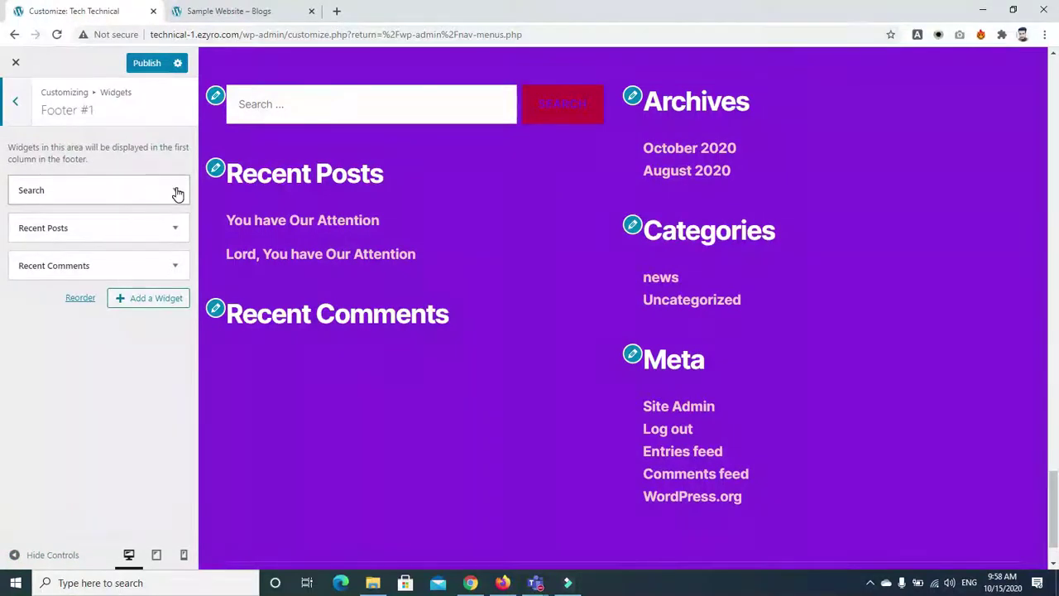
left_click(177, 192)
left_click(36, 263)
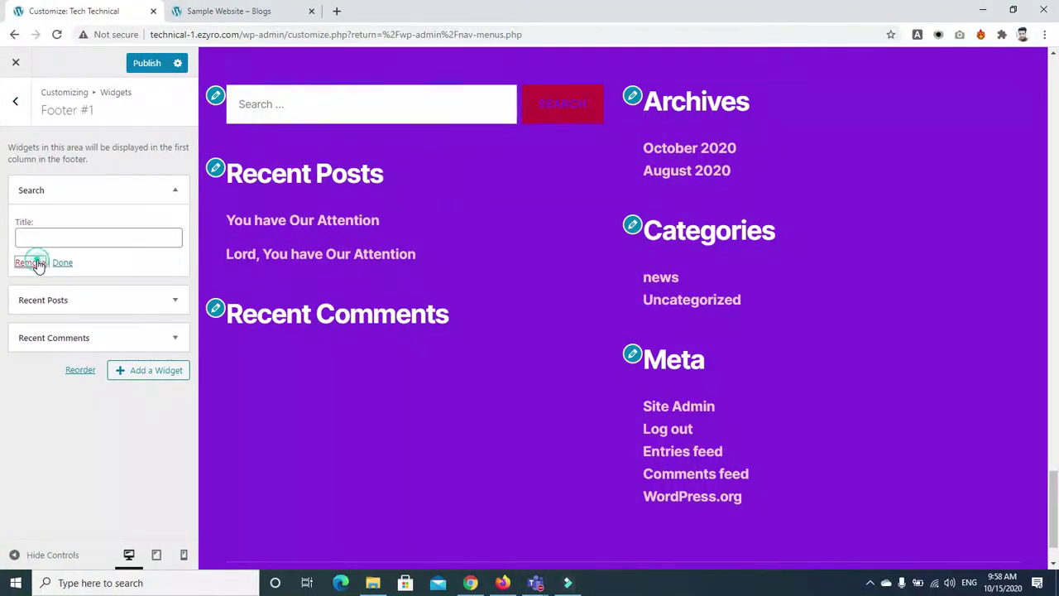
left_click(175, 192)
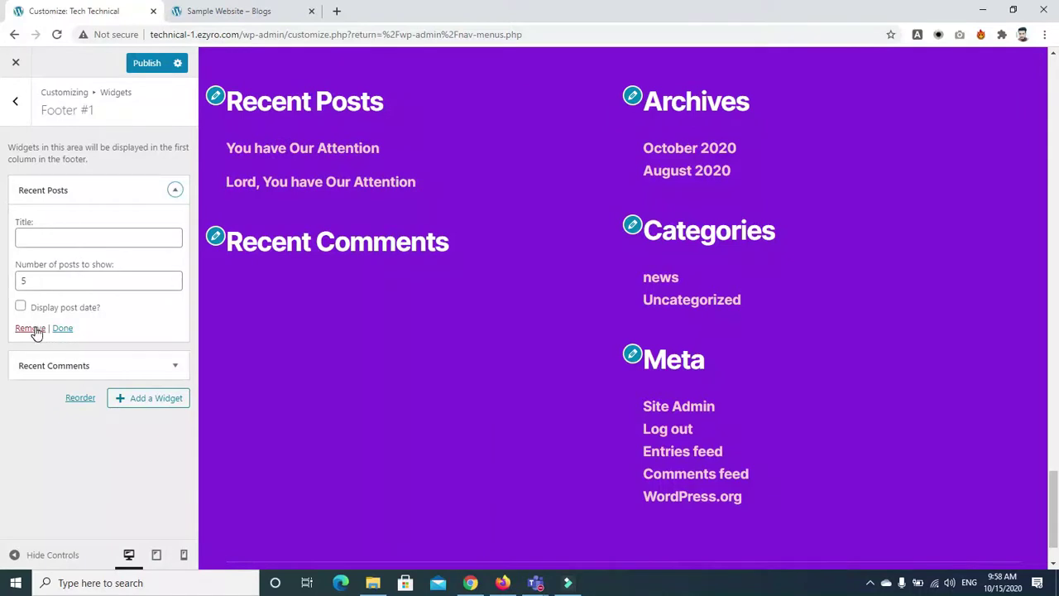
left_click(33, 328)
left_click(175, 191)
left_click(33, 306)
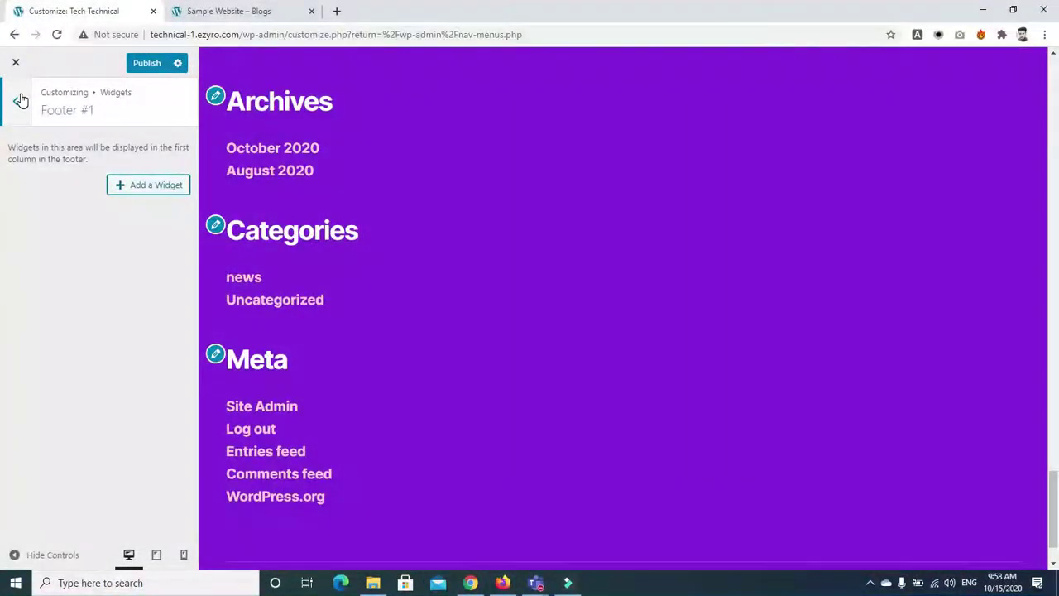
left_click(20, 99)
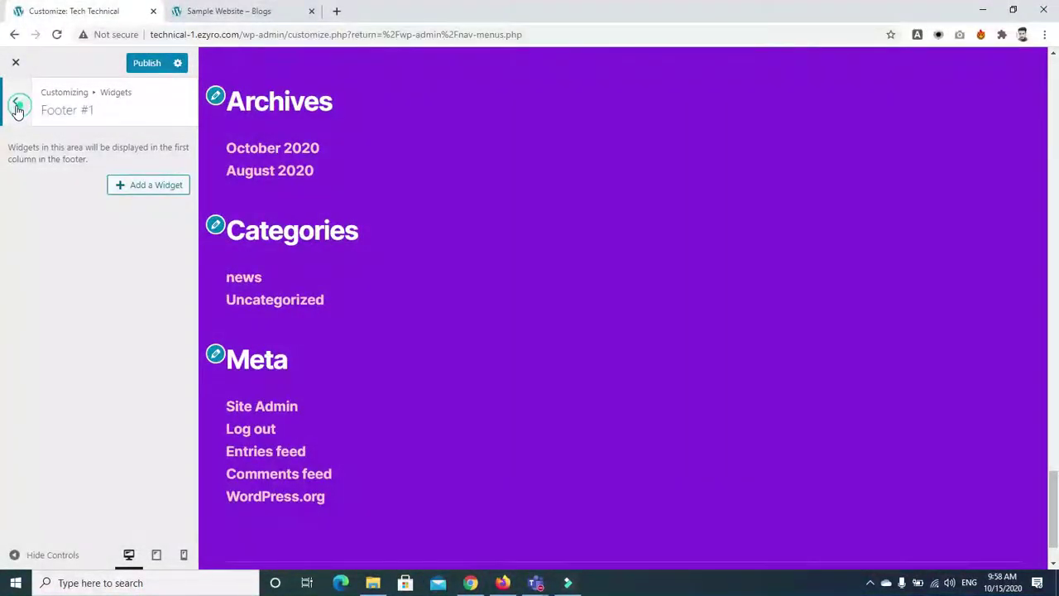
Remove the Archives, Categories and Meta widgets from the Footer #2 area
left_click(174, 175)
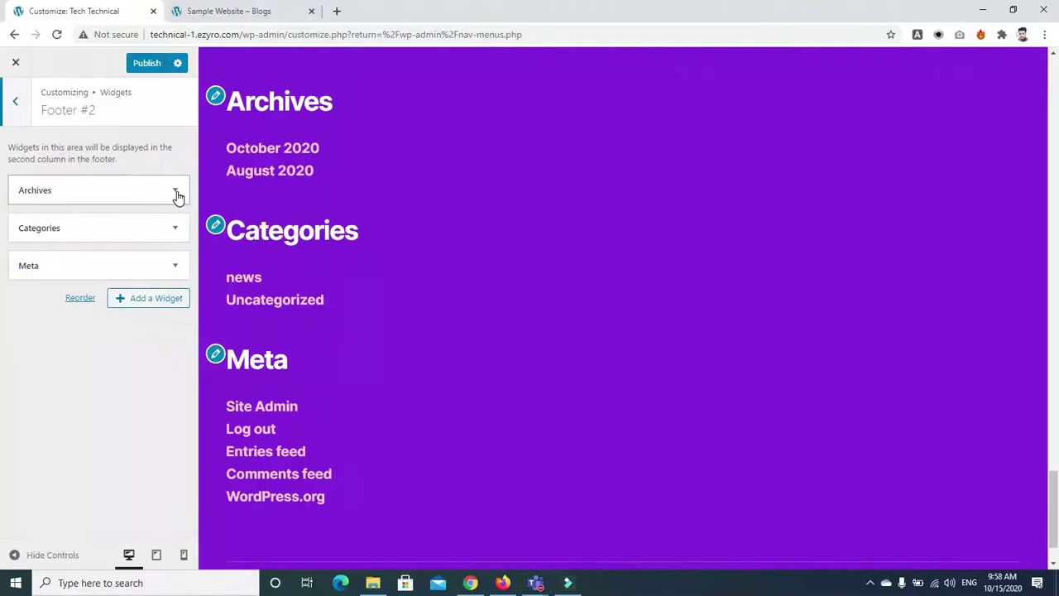
left_click(177, 197)
left_click(26, 300)
left_click(174, 190)
left_click(25, 316)
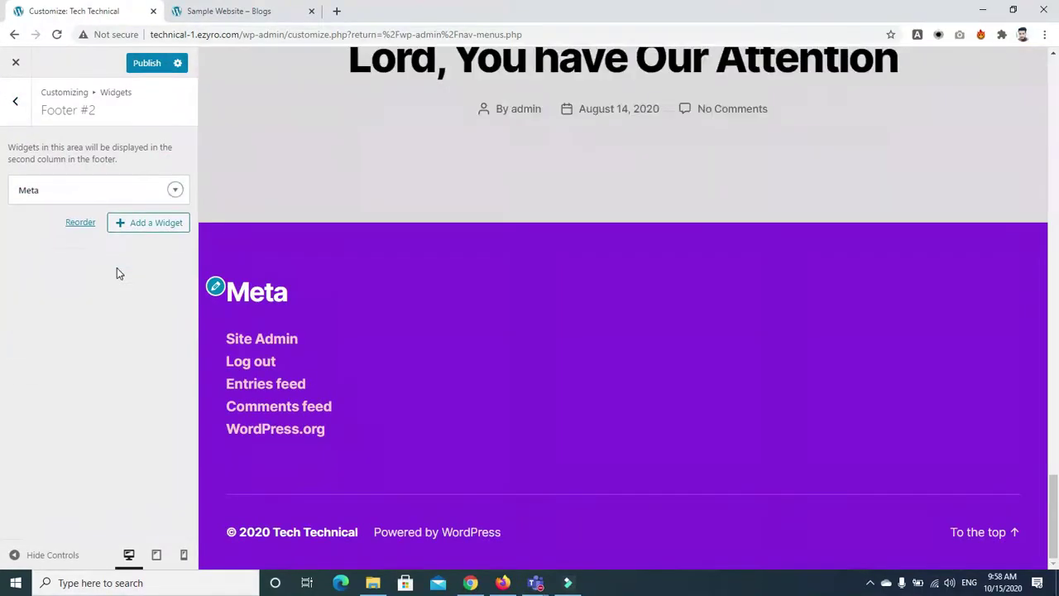
left_click(175, 189)
left_click(30, 263)
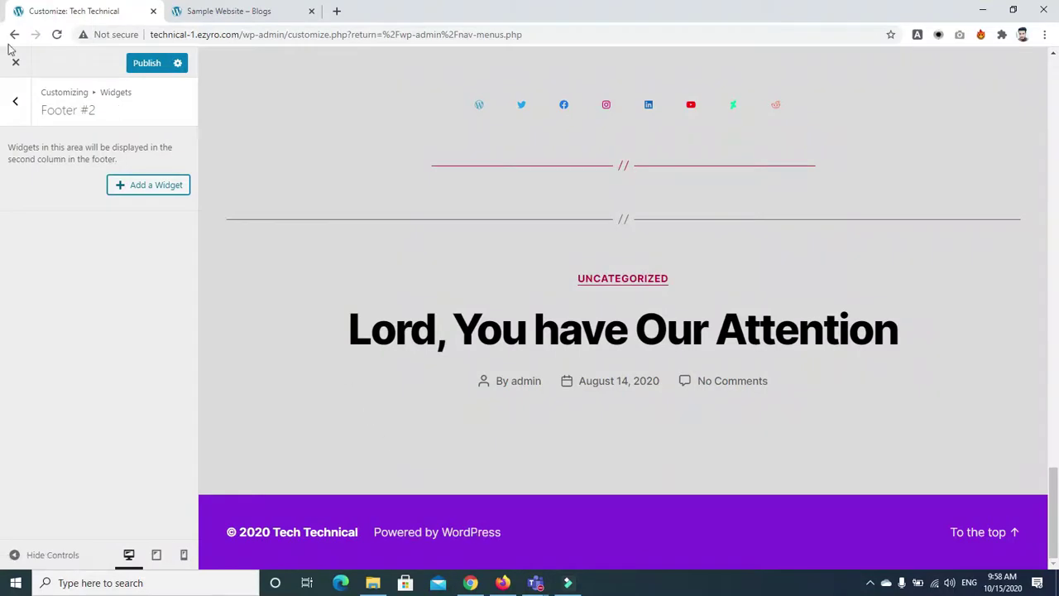
left_click(13, 105)
left_click(13, 105)
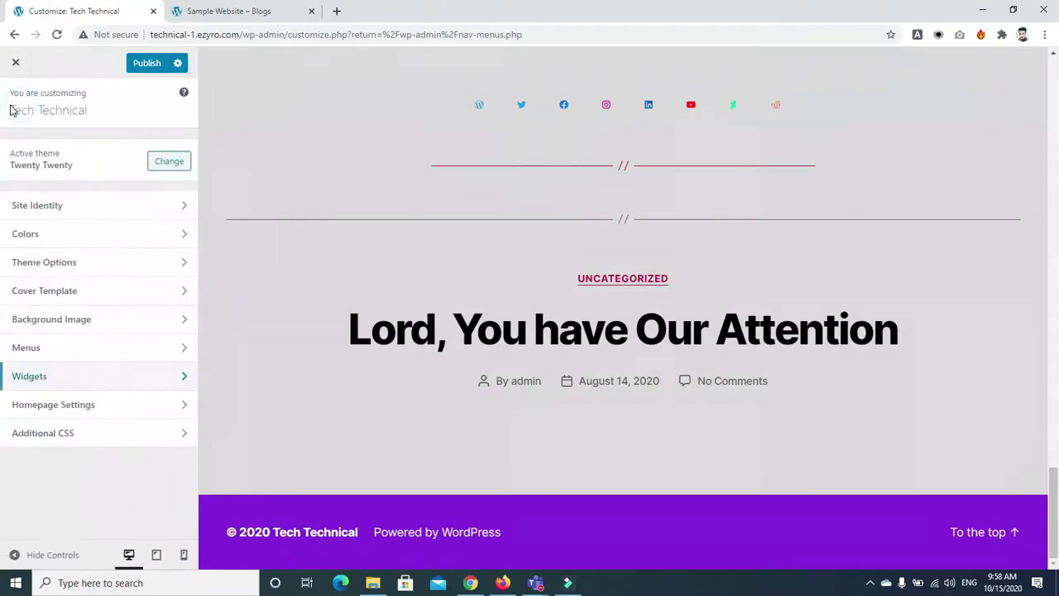
Choose "Your latest posts" as the homepage display in the Homepage Settings and check the page preview
left_click(120, 406)
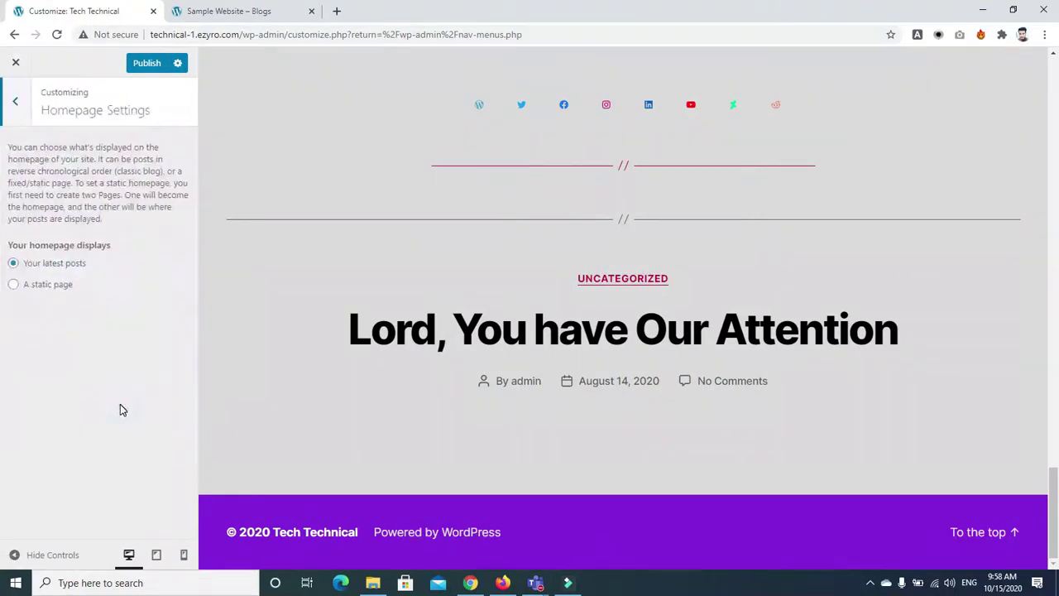
left_click(55, 268)
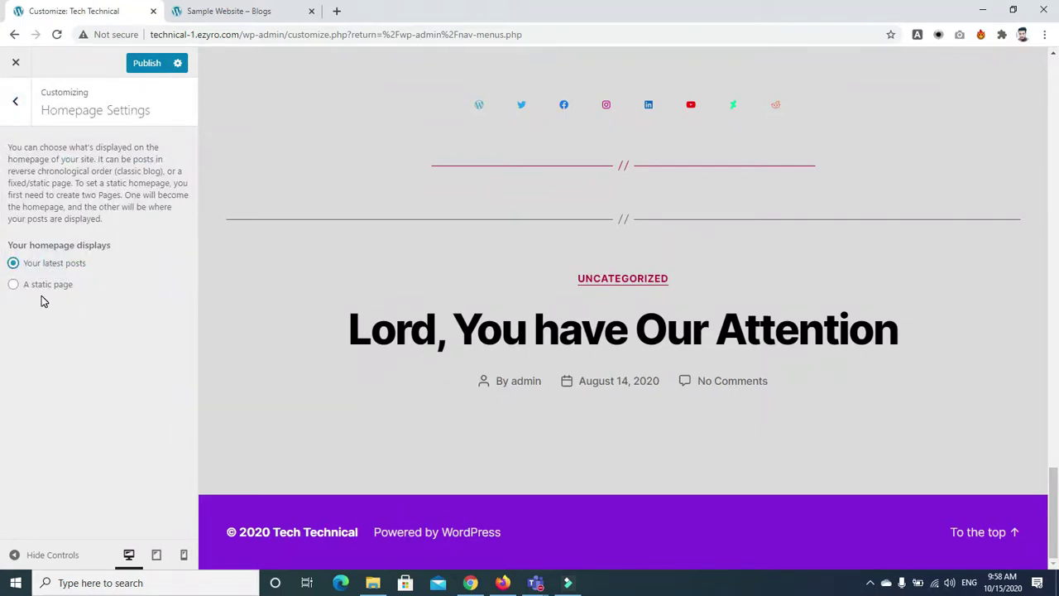
left_click_drag(1056, 513, 1056, 98)
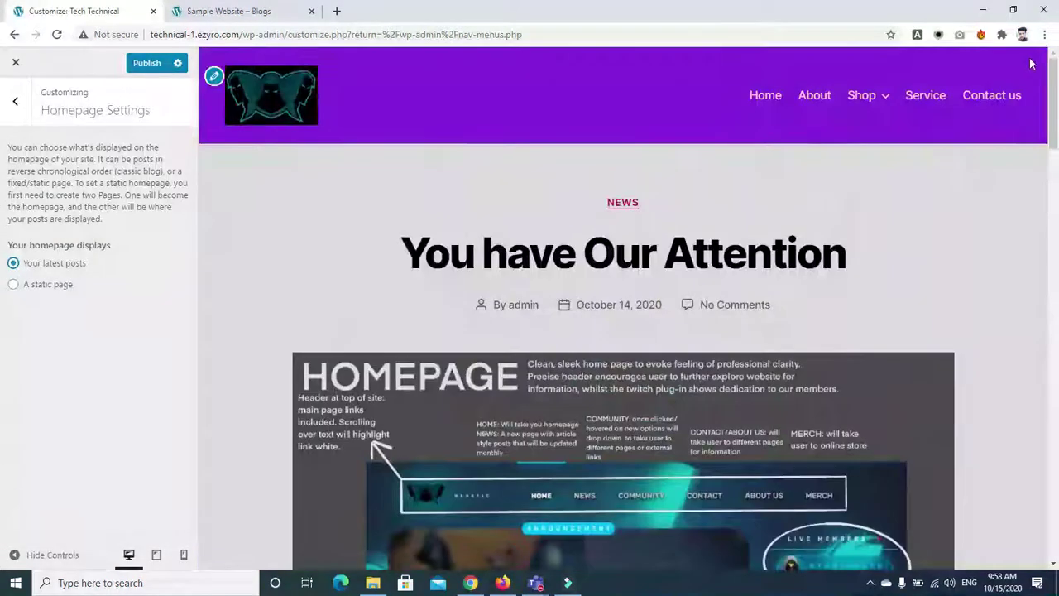
Set the homepage display to a static page with Home as the homepage, and publish the change
left_click(15, 287)
left_click(65, 338)
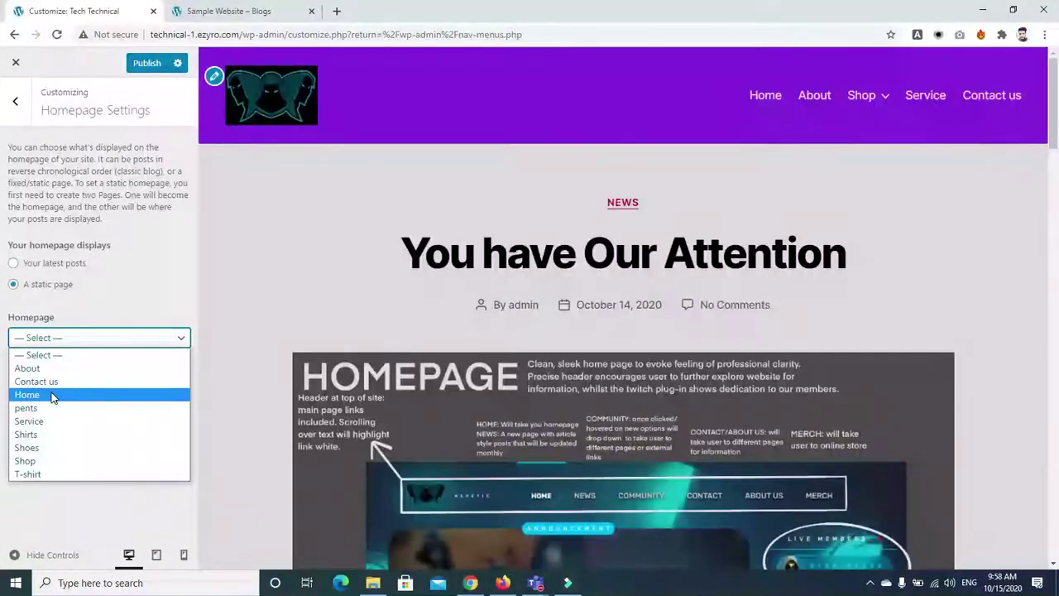
left_click(51, 395)
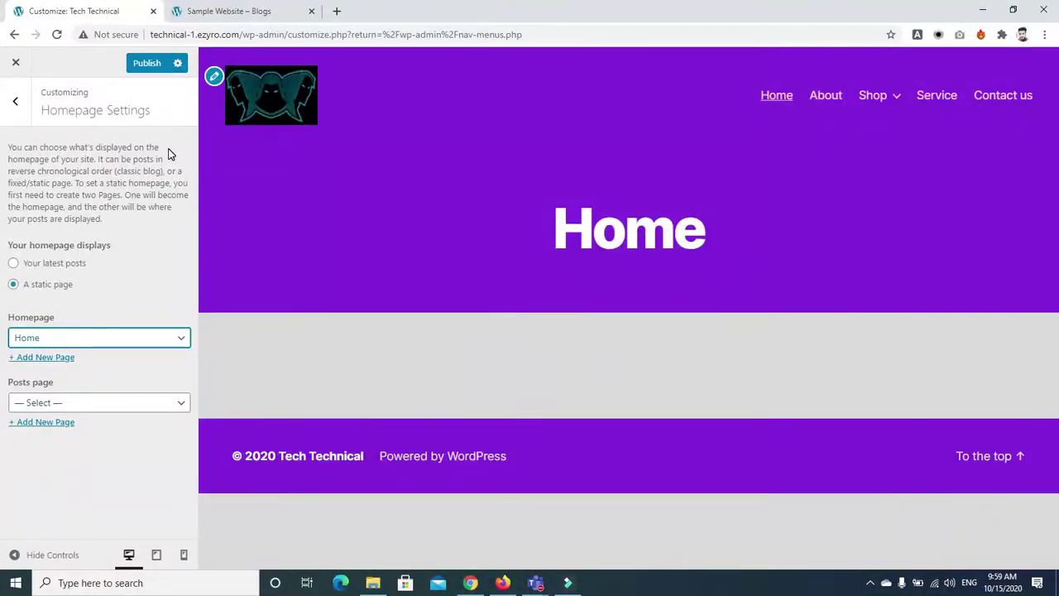
left_click(146, 66)
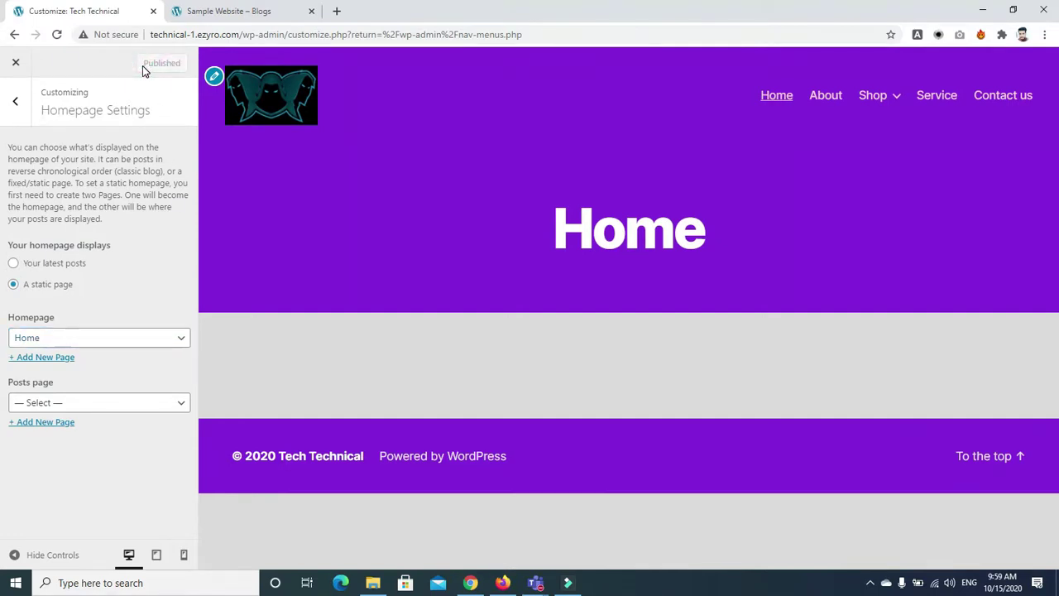
Reload the live site to check its homepage, and open the Shop page in the customizer preview
left_click(178, 11)
left_click(56, 35)
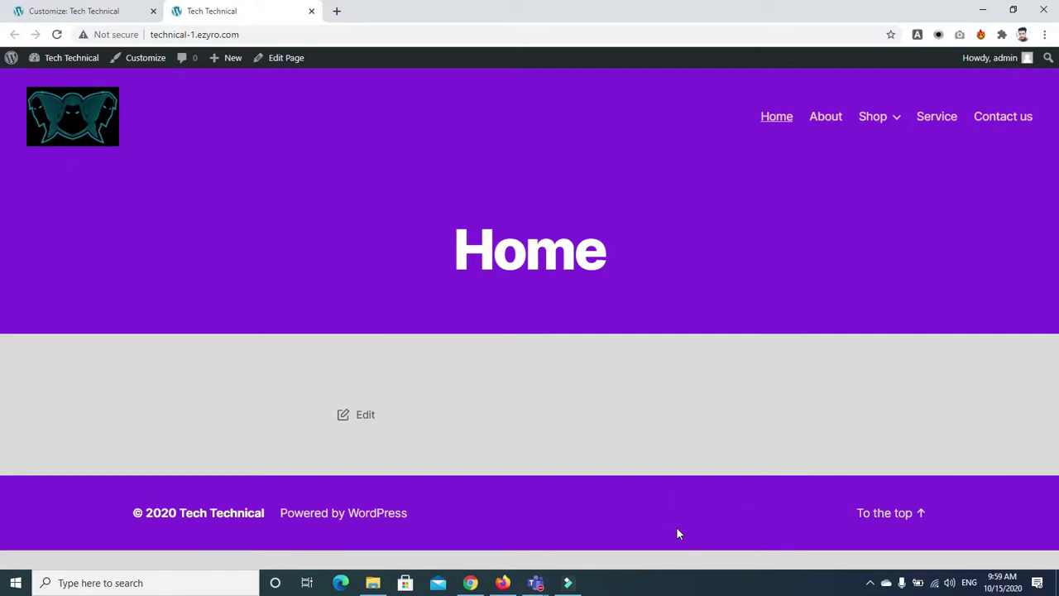
left_click(98, 11)
left_click(16, 96)
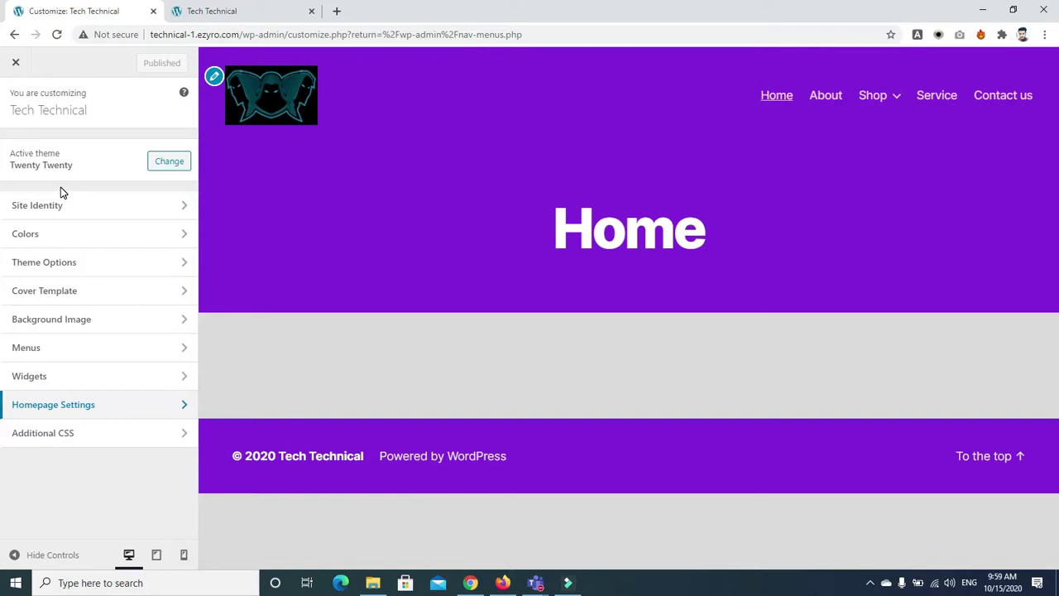
left_click(872, 96)
left_click(871, 96)
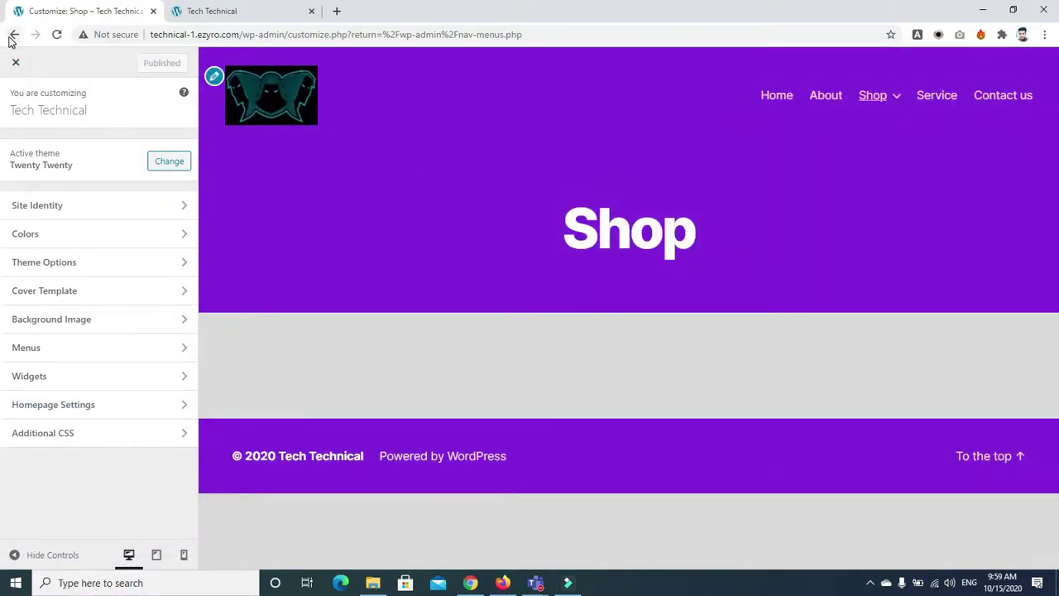
Return to the Menus admin page and compare the main-menu structure with the Shop submenu on the live site
left_click(195, 13)
left_click(21, 16)
left_click(16, 37)
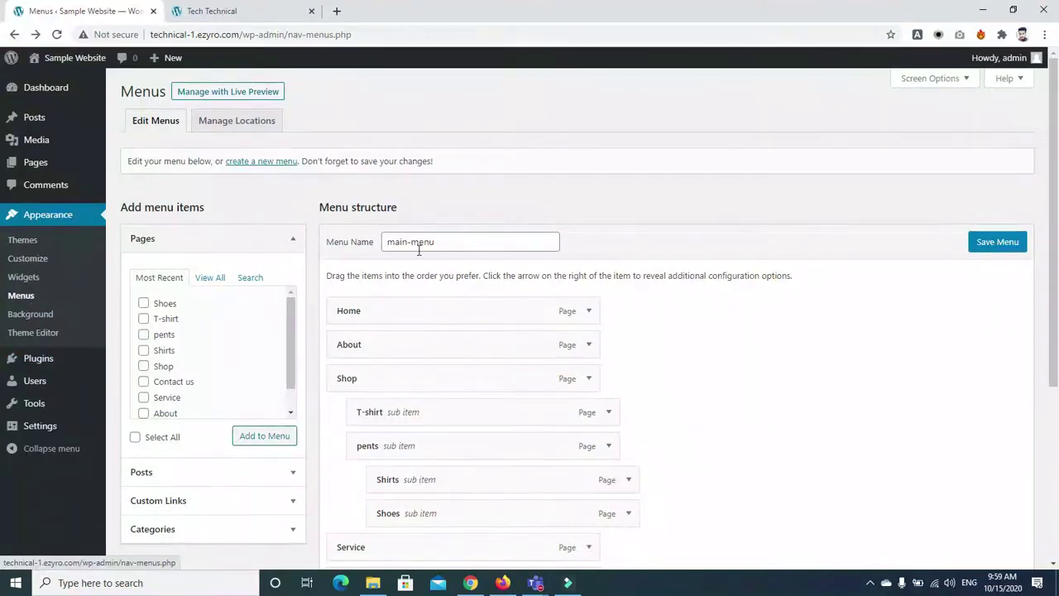
scroll(717, 235, "down", 3)
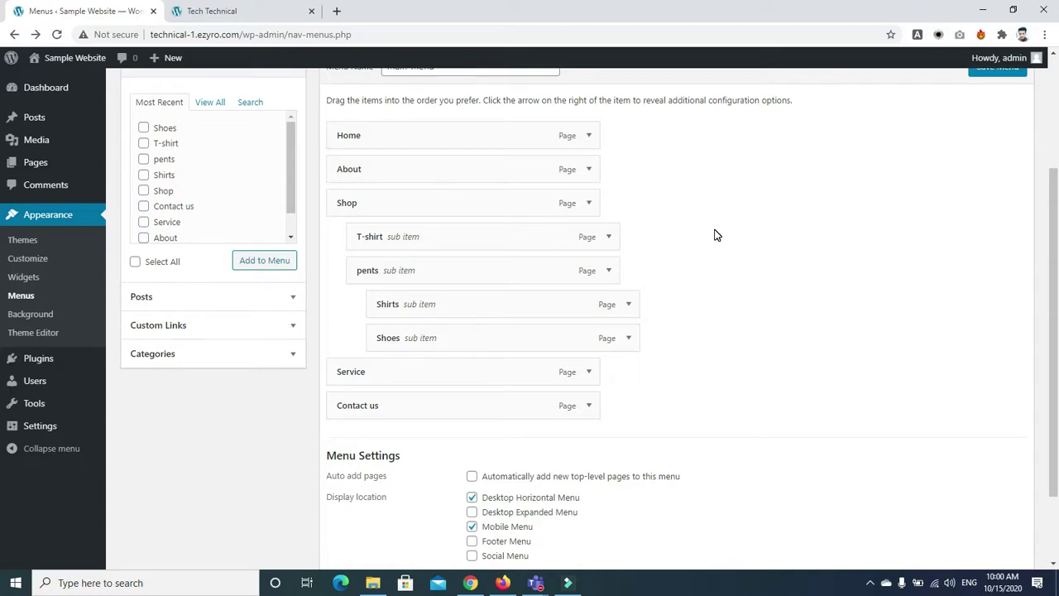
left_click(248, 15)
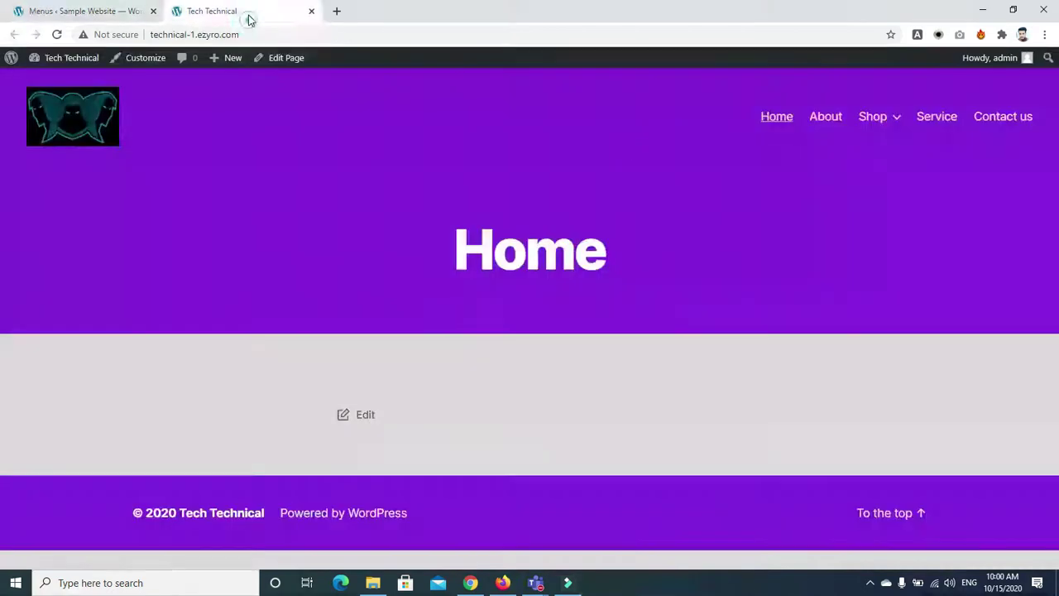
mouse_move(886, 121)
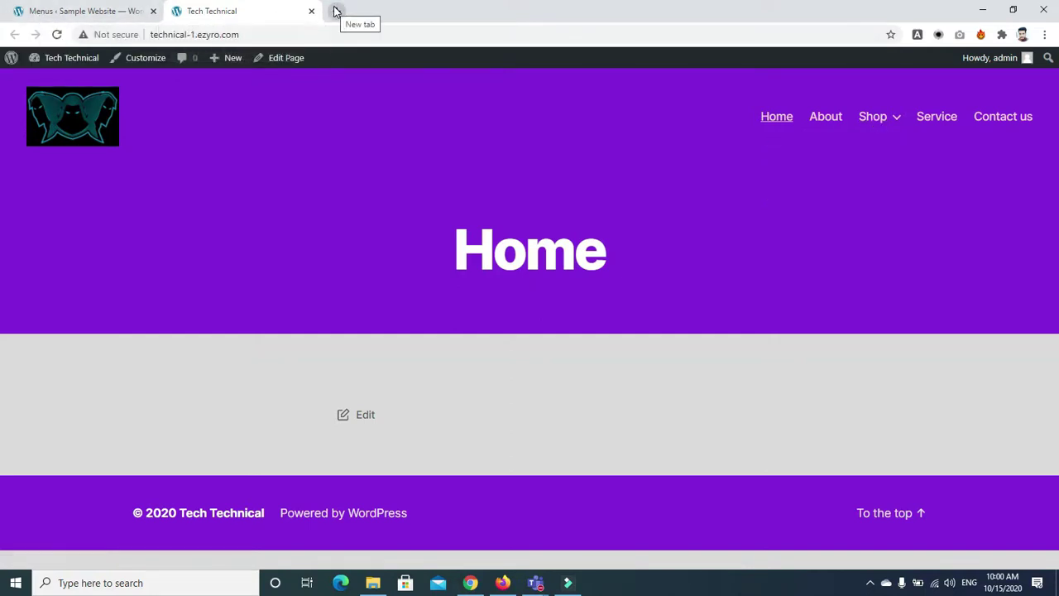
left_click(42, 11)
mouse_move(41, 162)
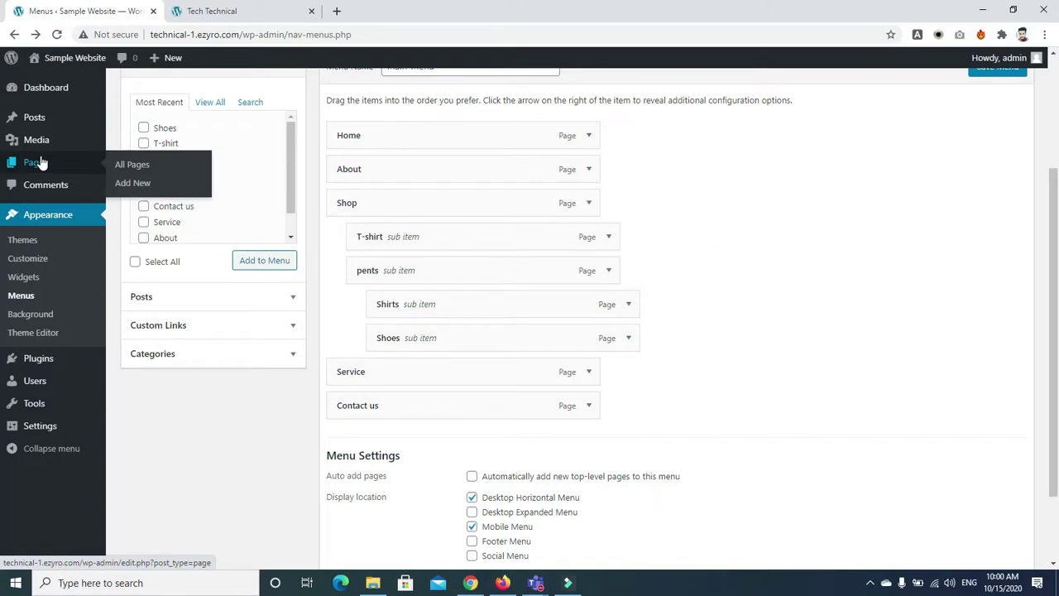
left_click(186, 11)
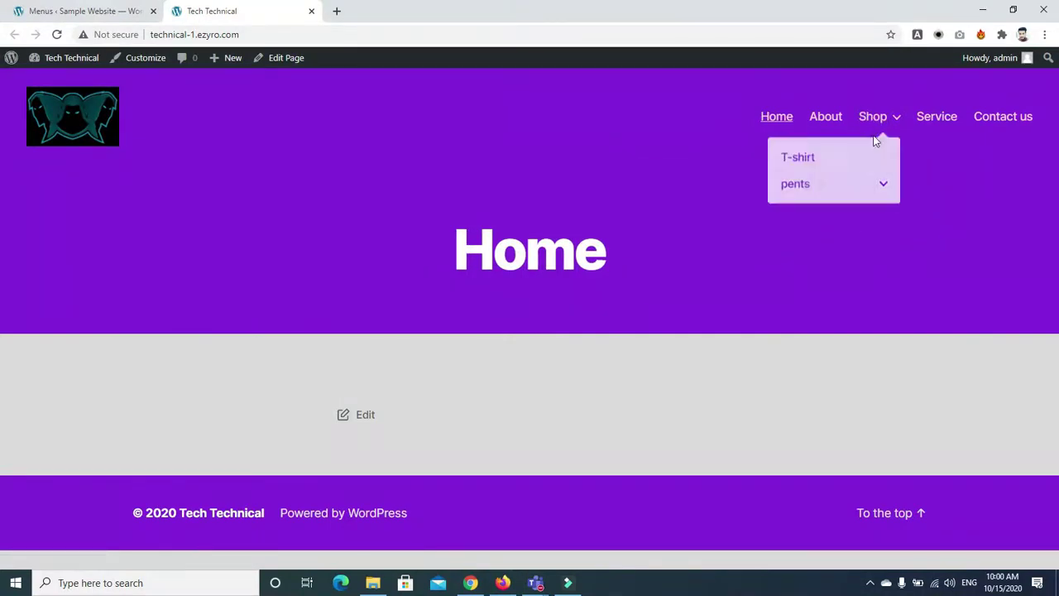
mouse_move(884, 185)
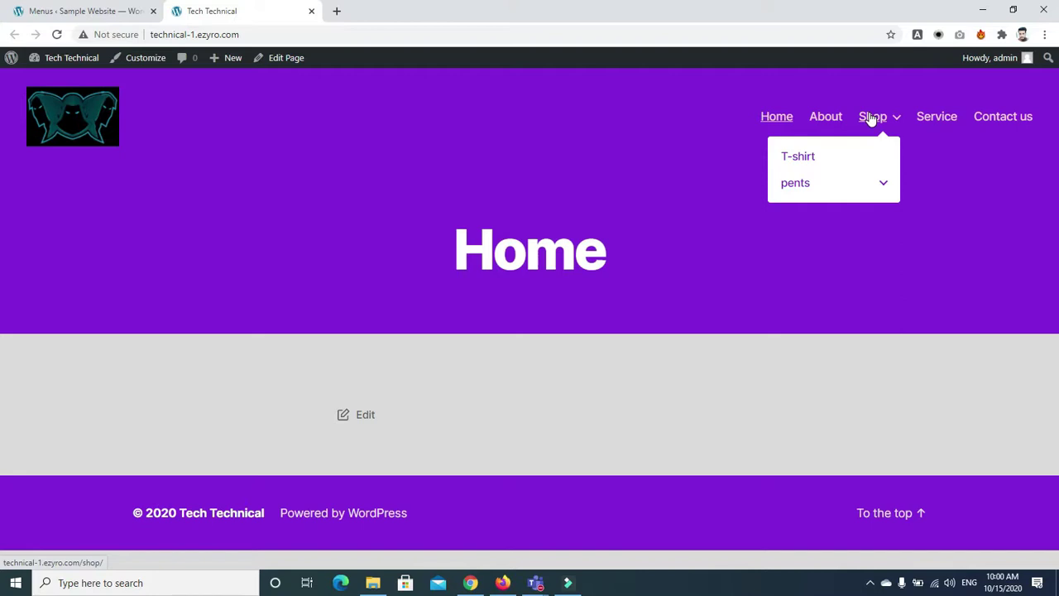
Add a custom link with the URL # and the link text Shops to main-menu
left_click(91, 11)
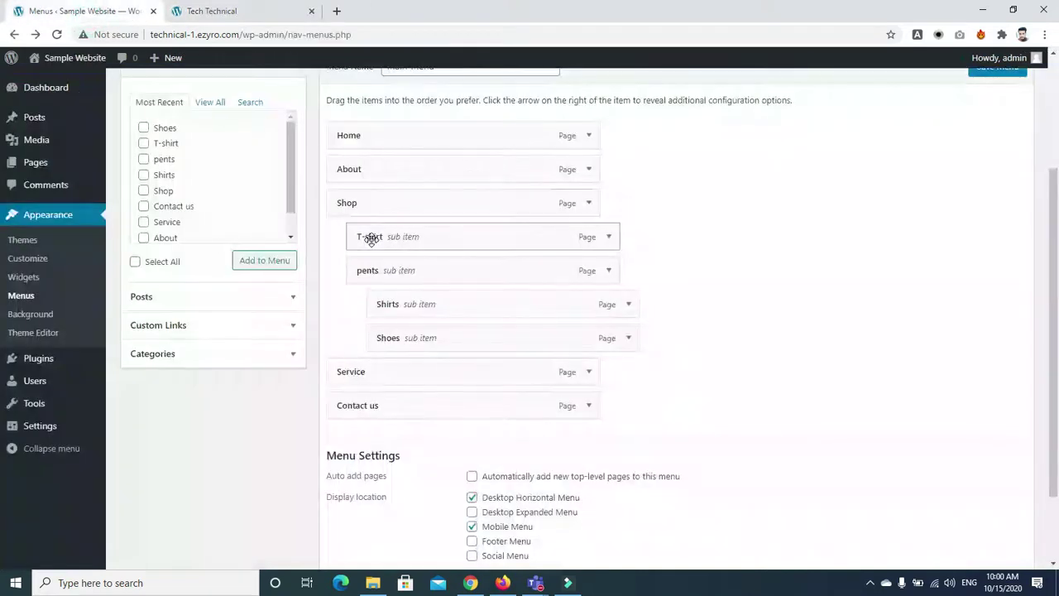
left_click(202, 326)
left_click(219, 340)
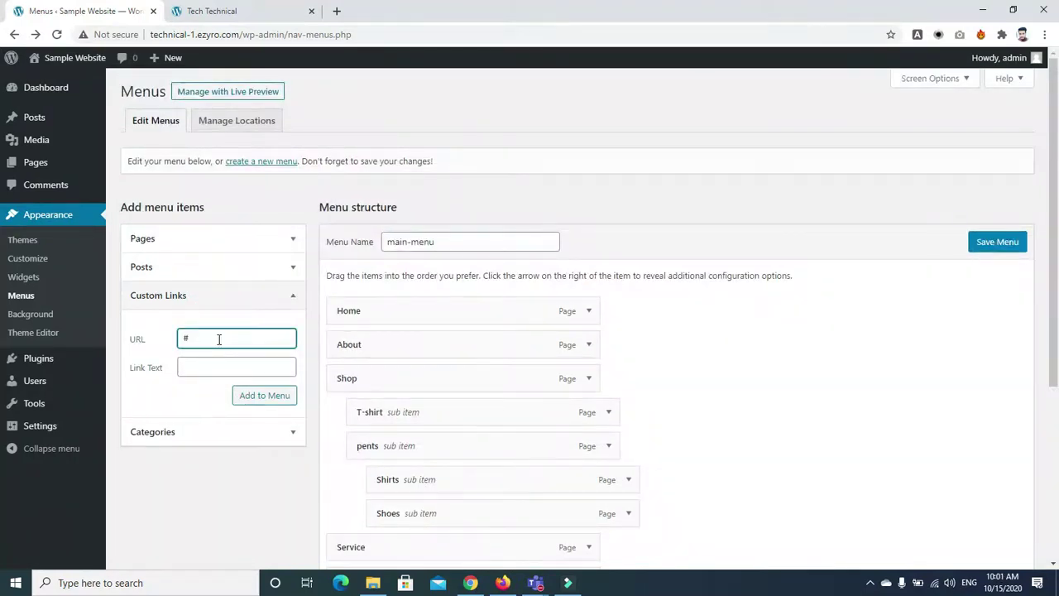
left_click(217, 364)
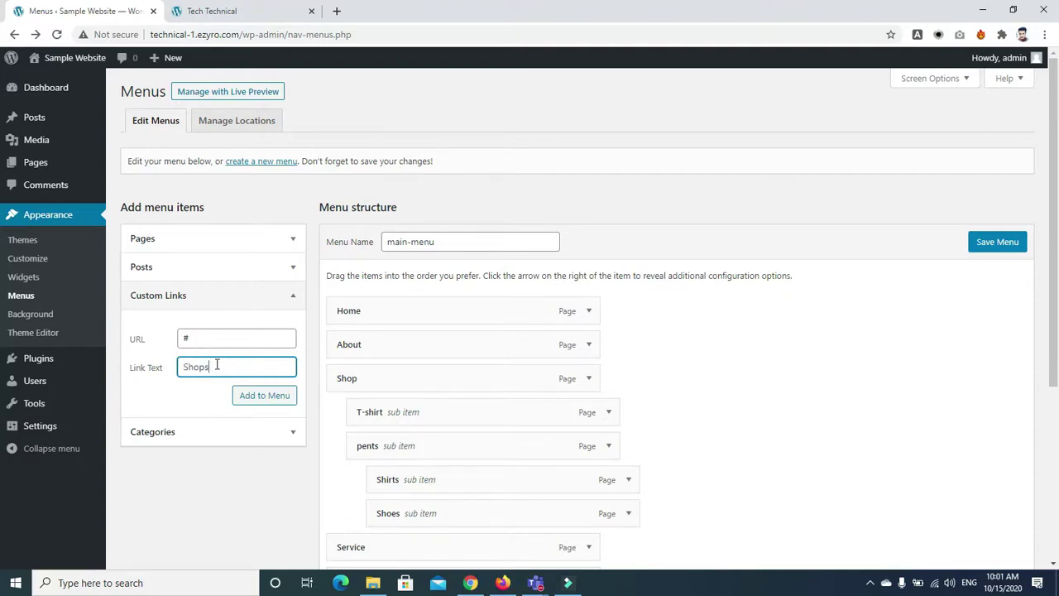
left_click(265, 397)
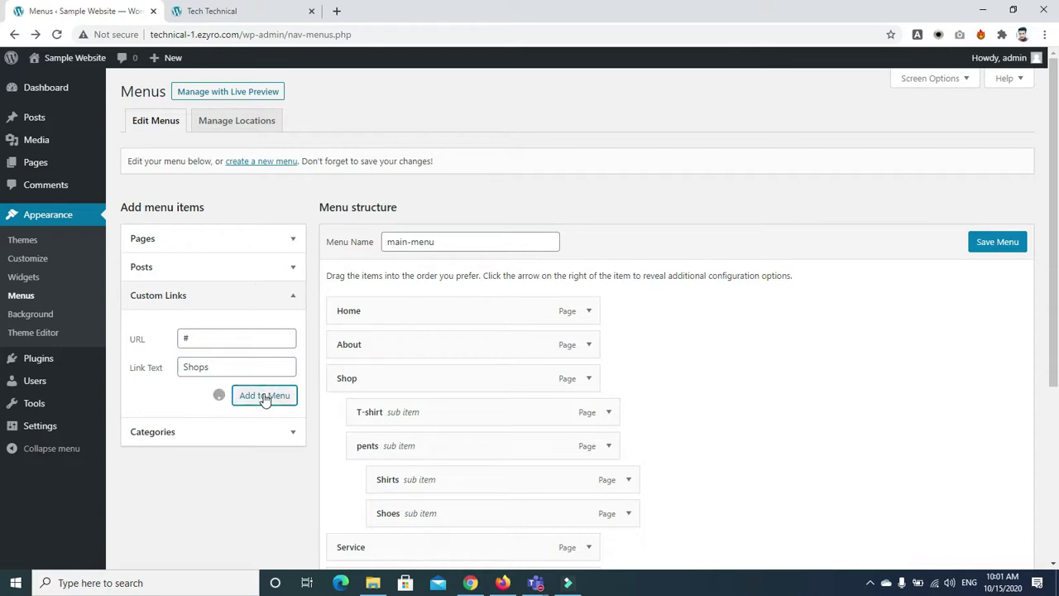
Move the Shops custom link directly below About and remove the Shop page item from the menu
scroll(704, 372, "down", 2)
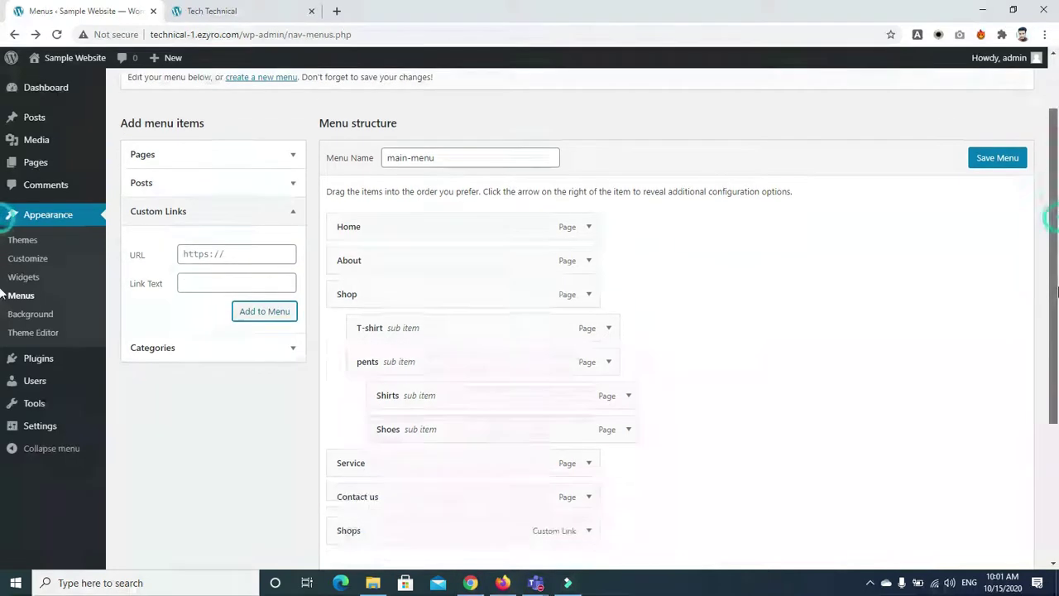
left_click_drag(417, 451, 419, 213)
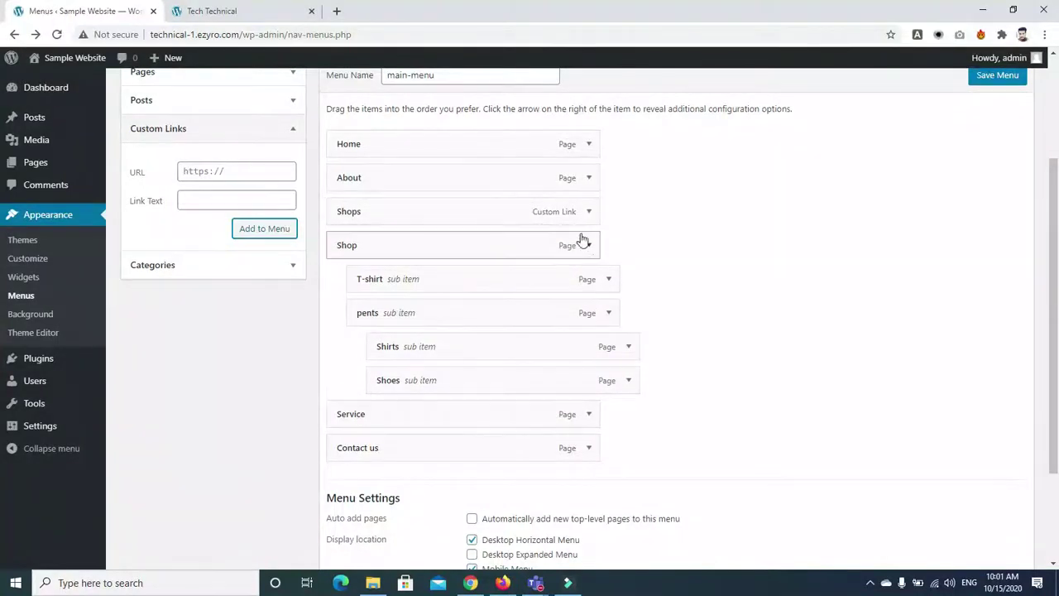
left_click(589, 245)
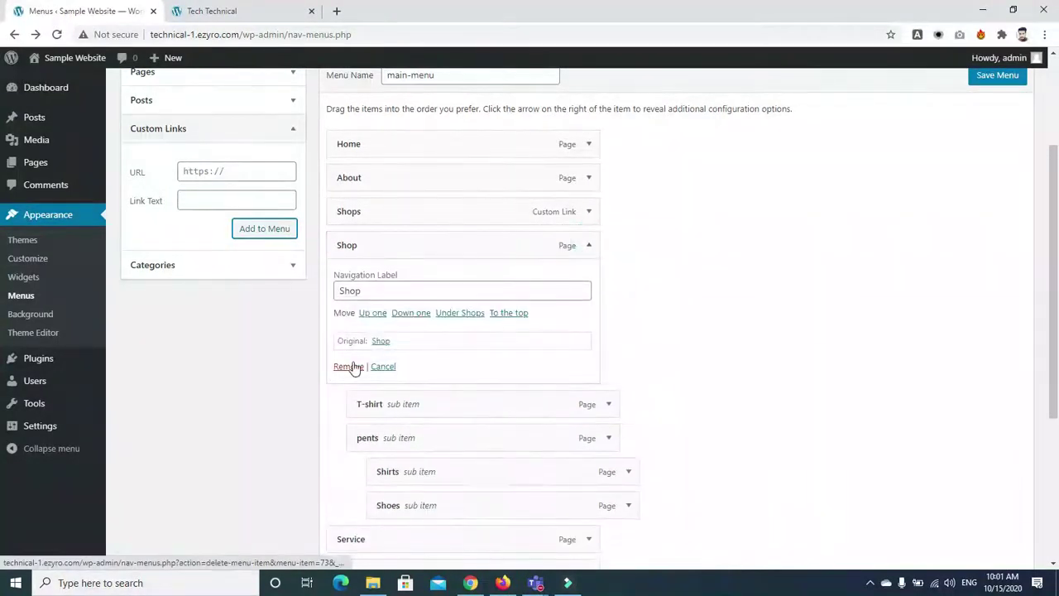
left_click(348, 367)
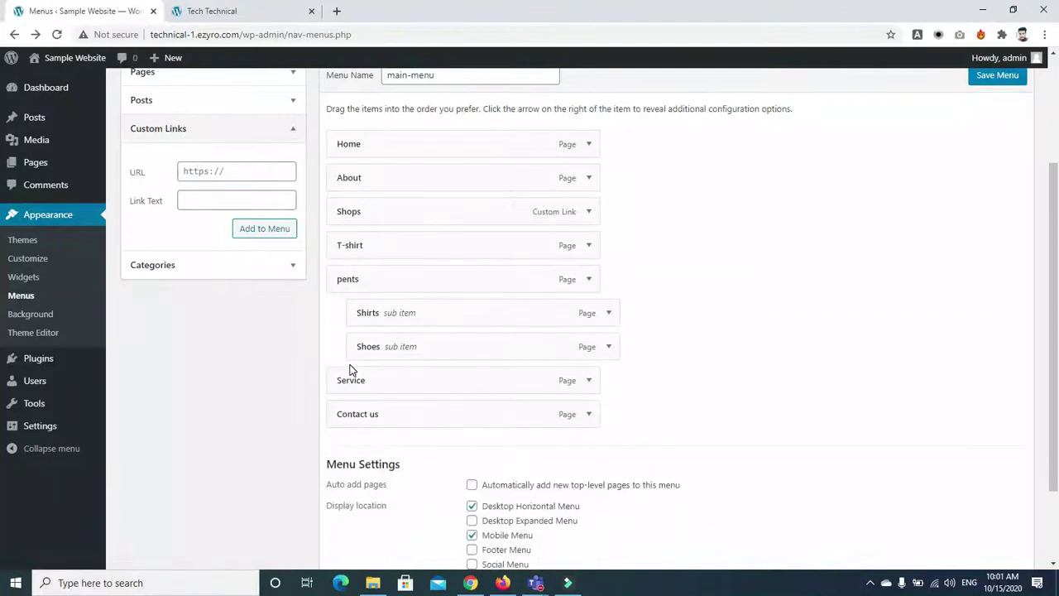
Nest T-shirt and pents, with its Shirts and Shoes sub items, under Shops and save main-menu
left_click_drag(362, 242, 386, 270)
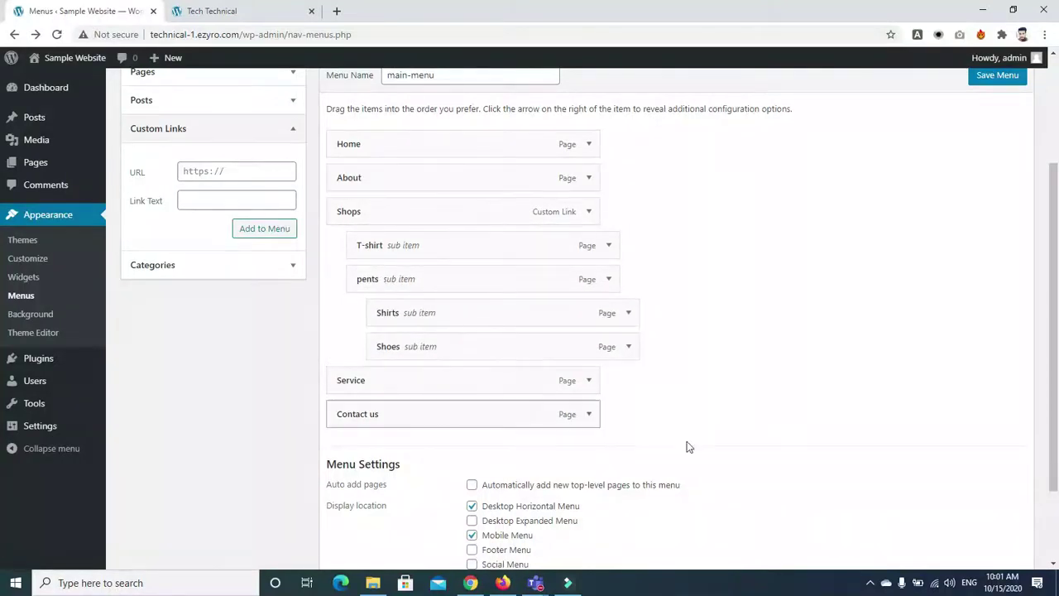
scroll(970, 358, "up", 2)
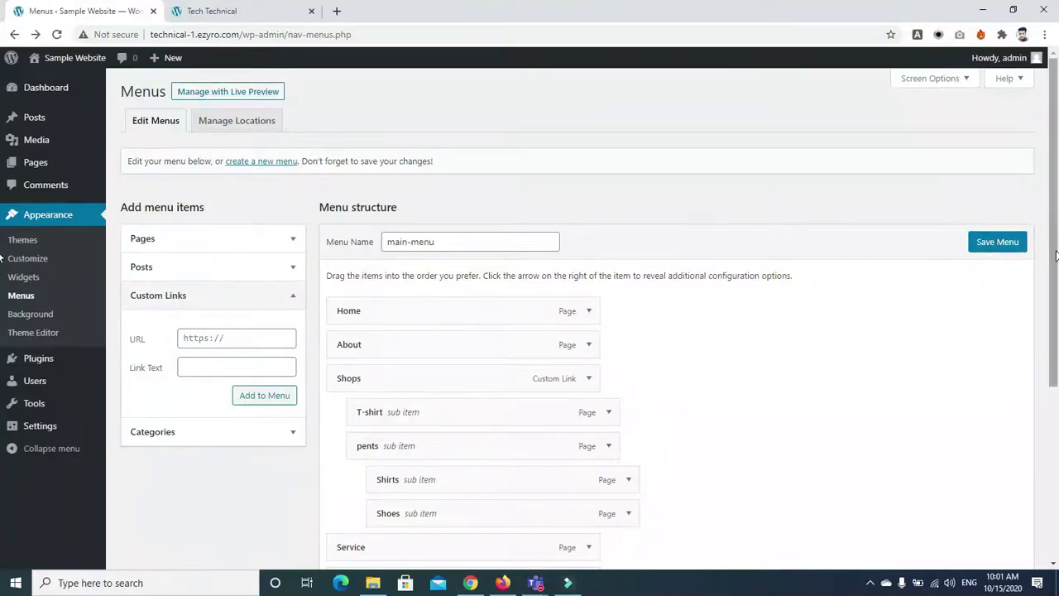
scroll(989, 248, "down", 3)
left_click(989, 500)
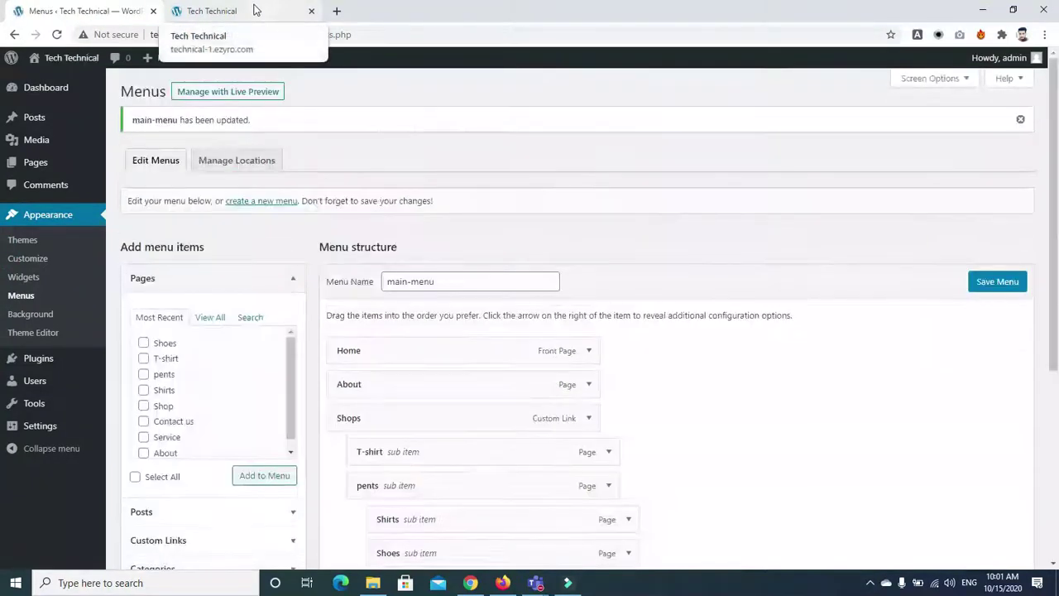
Reload the live site to check the updated navigation menu
left_click(254, 10)
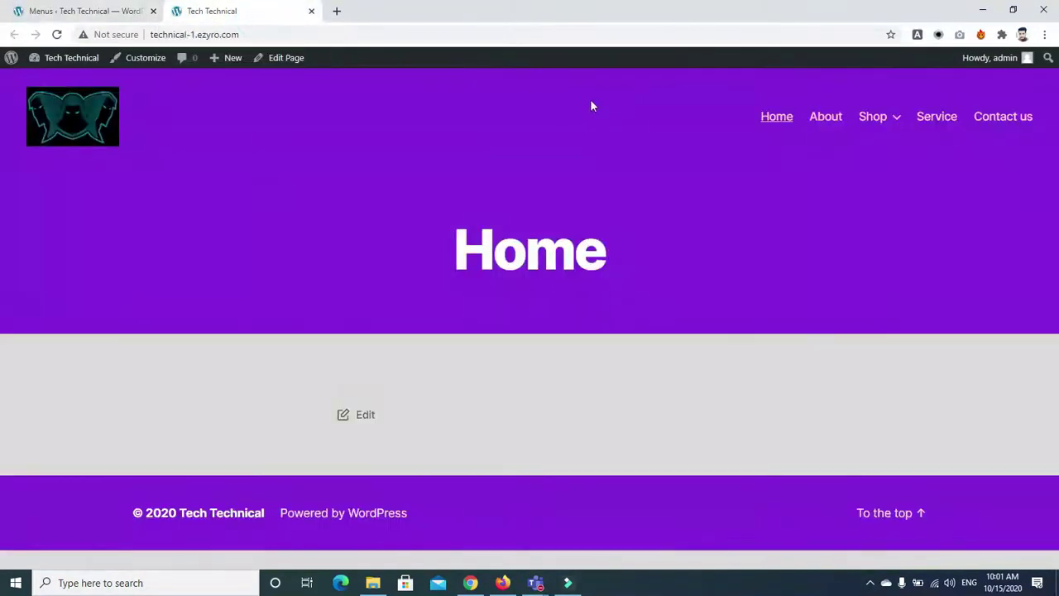
left_click(508, 42)
key("Return")
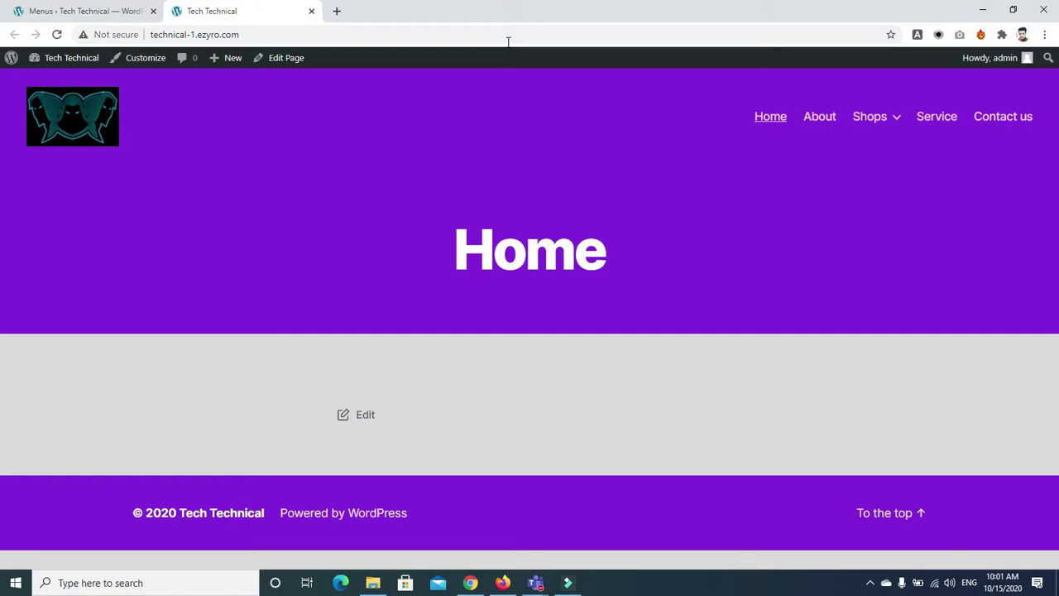
Search Google for cougar in a new tab and open the Cougar clothing store's website
left_click(337, 11)
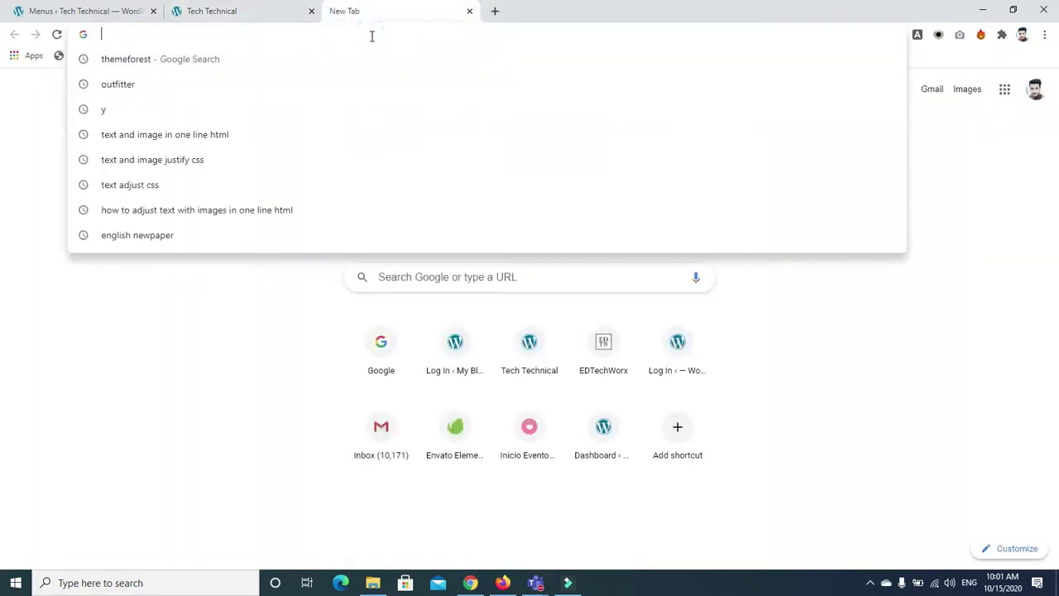
type("cougar")
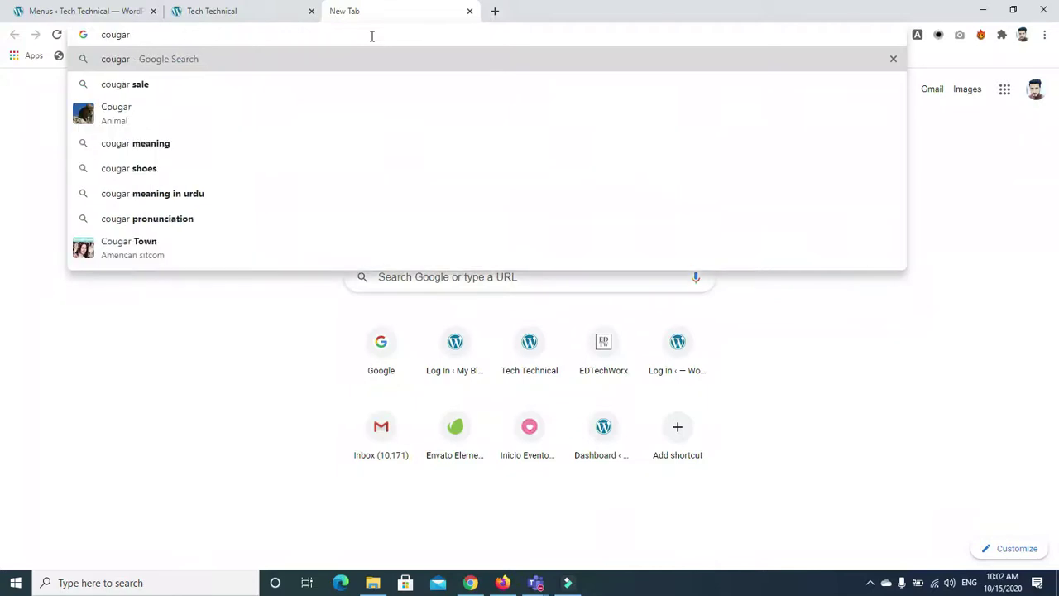
key("Return")
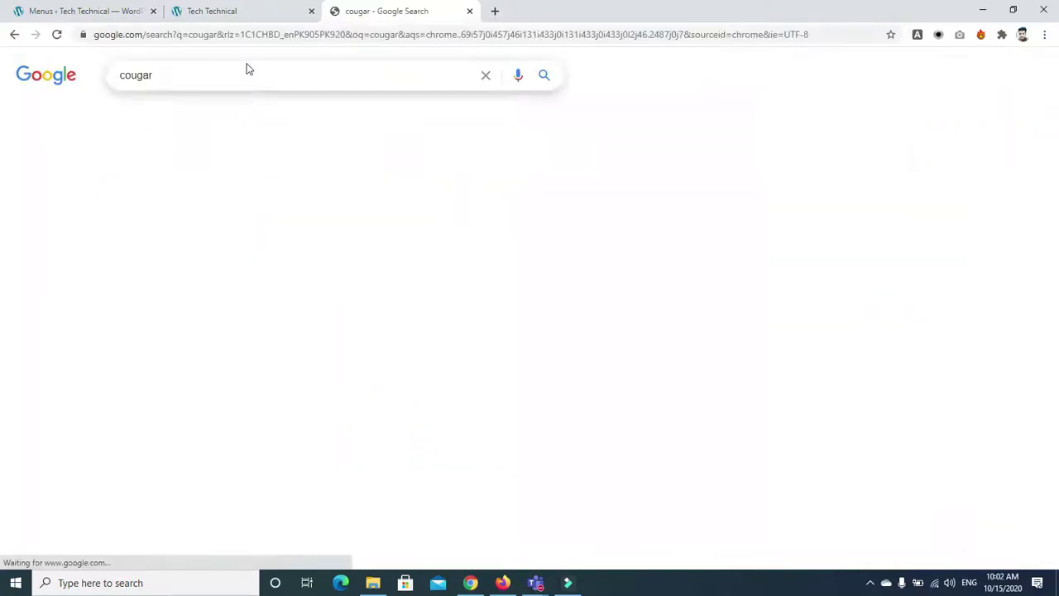
left_click(197, 185)
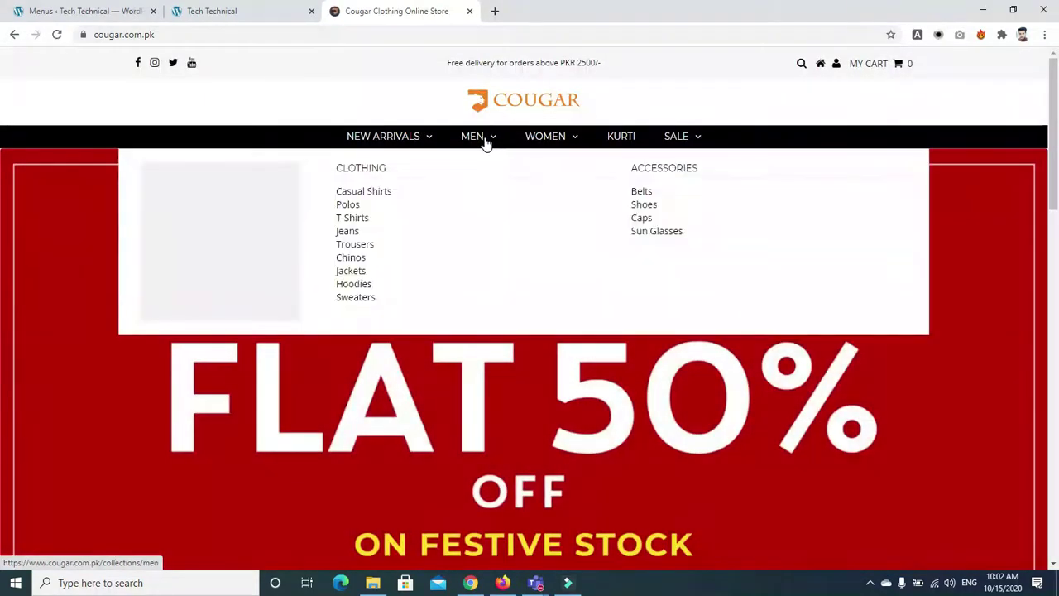
Examine the Men and Women collection pages and the dropdown menus of the Cougar store
left_click(477, 140)
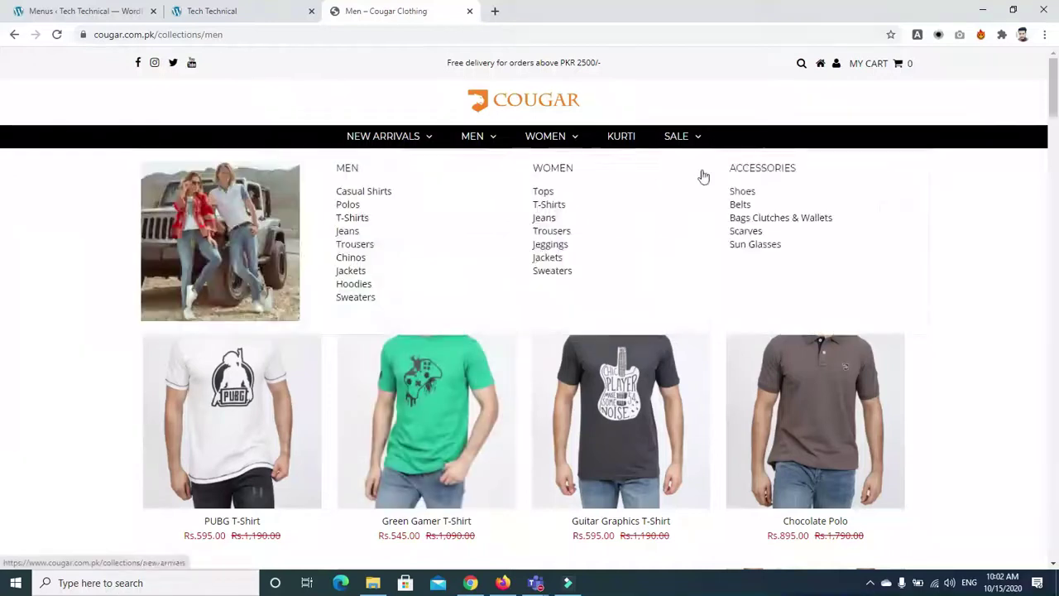
left_click_drag(1056, 106, 1056, 64)
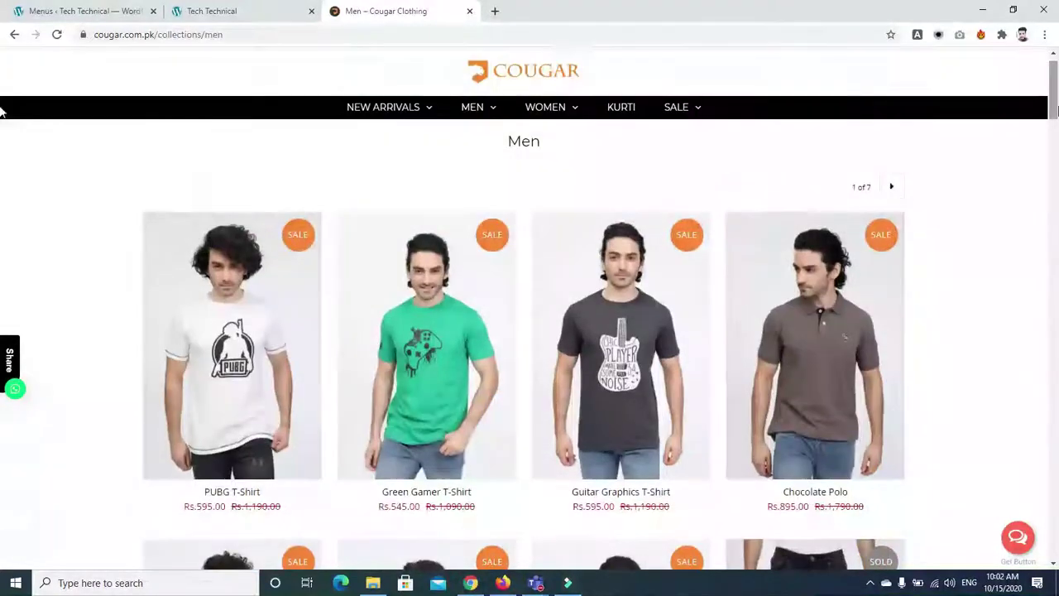
mouse_move(526, 112)
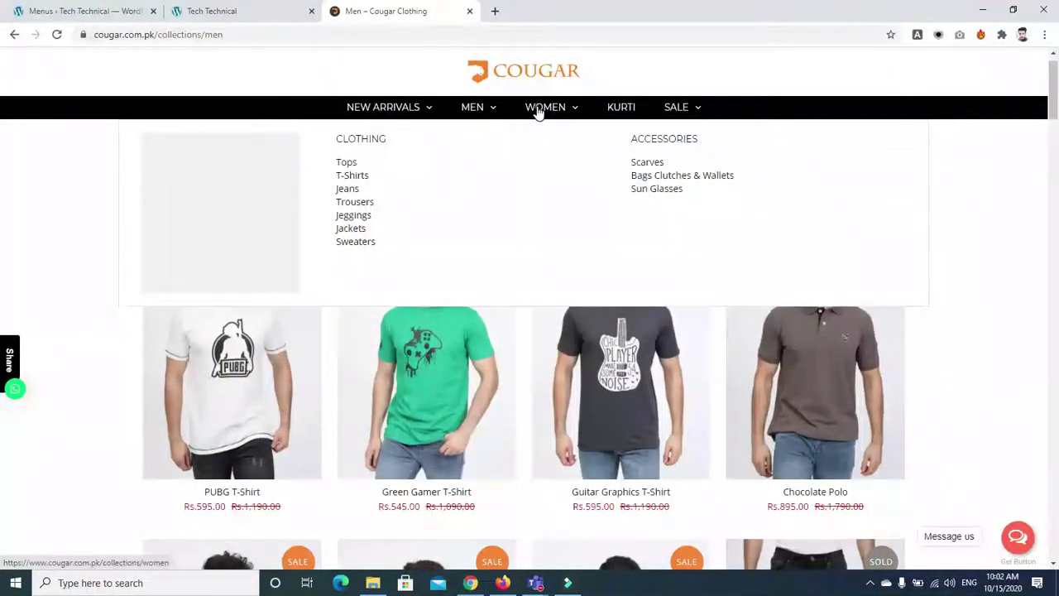
left_click(538, 112)
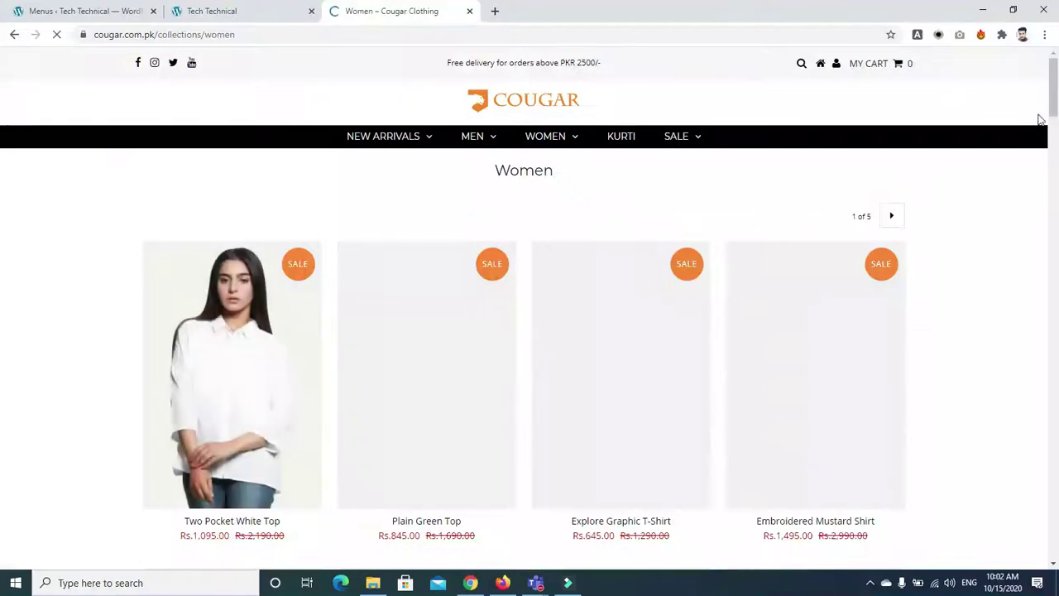
scroll(2, 201, "down", 15)
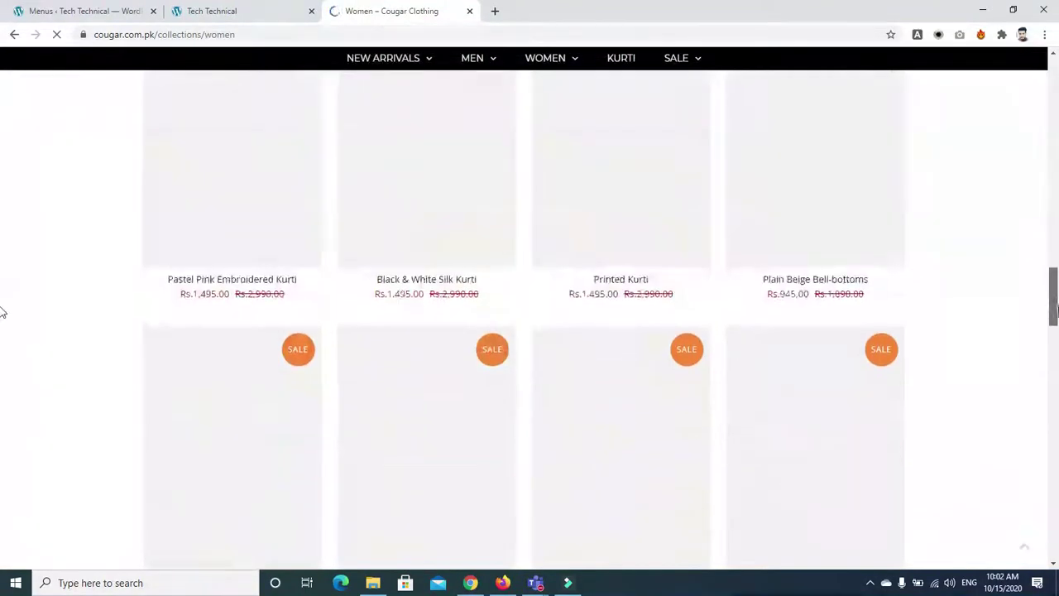
Look through the product listing of the Cougar store's Women collection down to its pagination
scroll(1, 312, "down", 15)
scroll(2, 441, "up", 2)
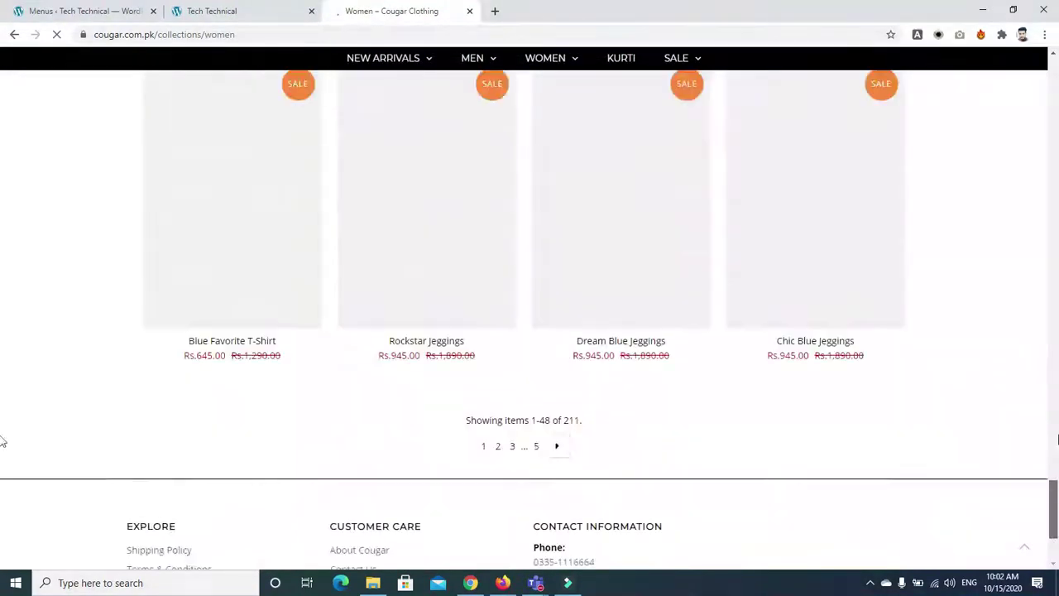
scroll(2, 441, "up", 20)
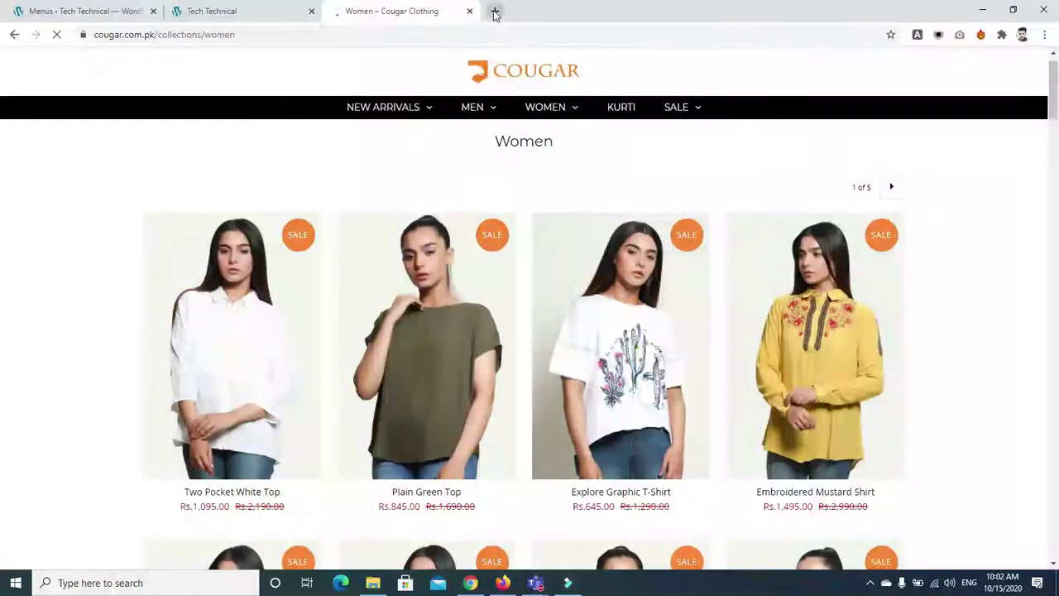
Switch to Firefox and open the eicaglobal.org website from the new tab page's top sites
left_click(495, 11)
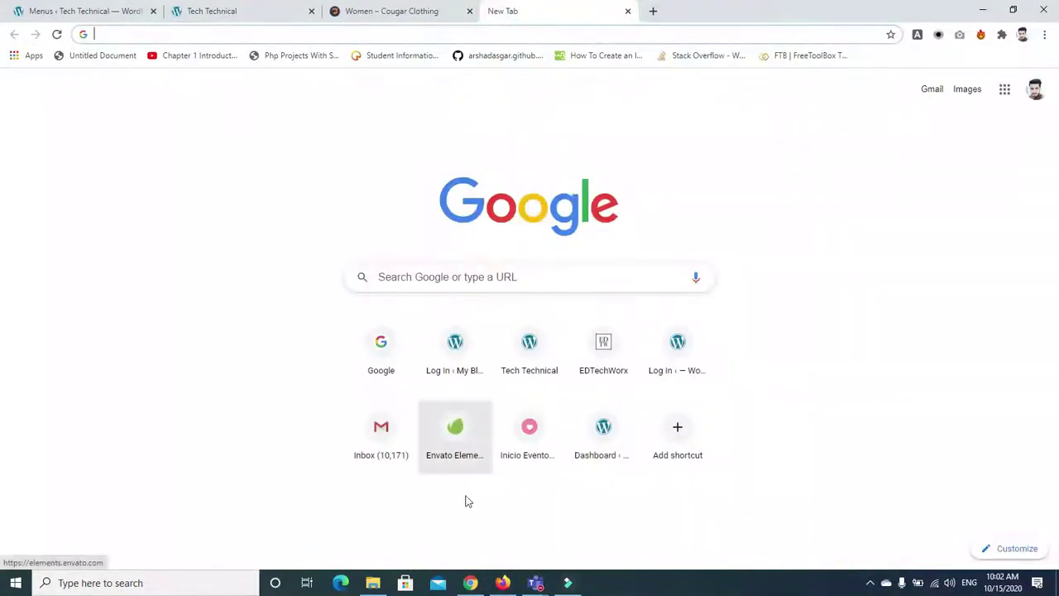
left_click(472, 585)
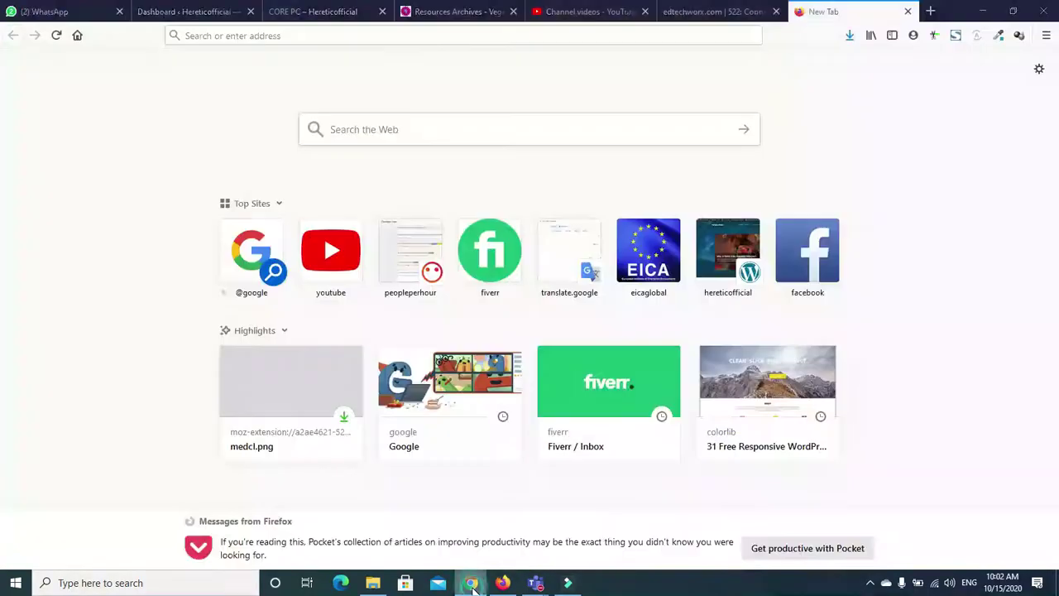
left_click(653, 261)
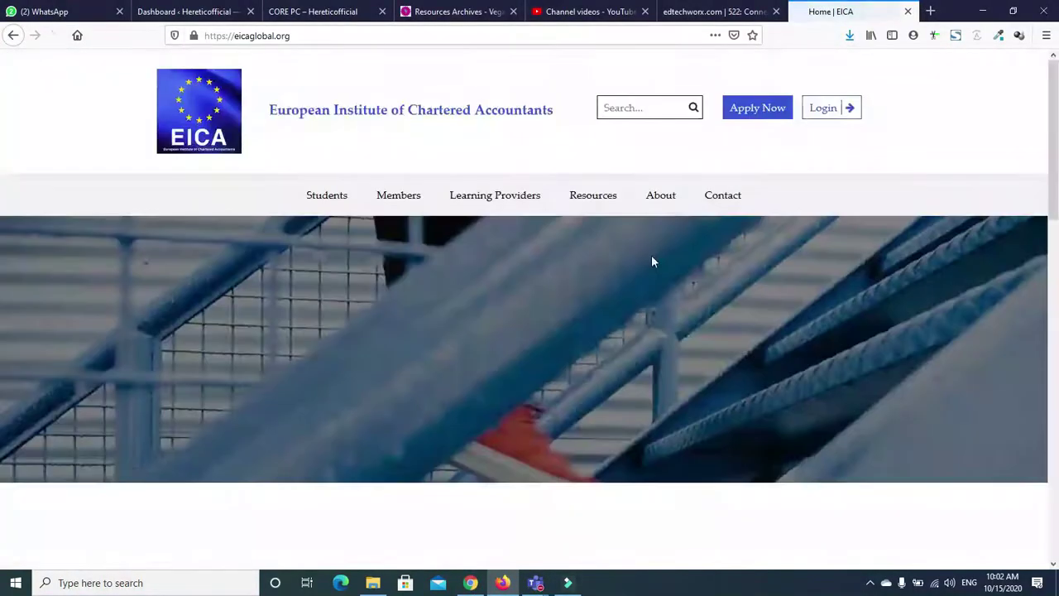
Examine the Resources and About dropdowns in the EICA navigation and open the Contact page
mouse_move(596, 203)
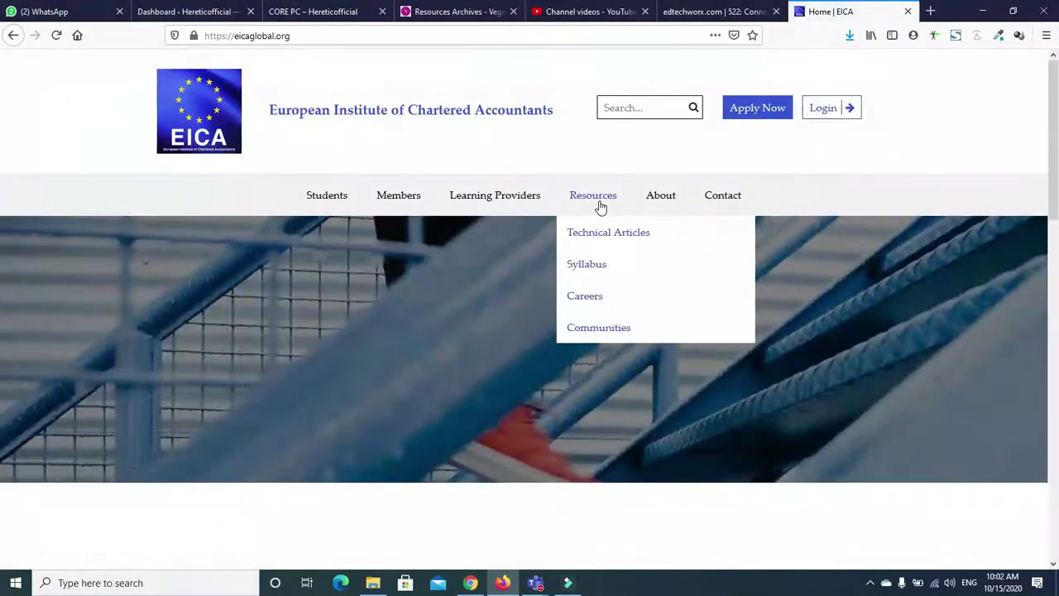
left_click(587, 201)
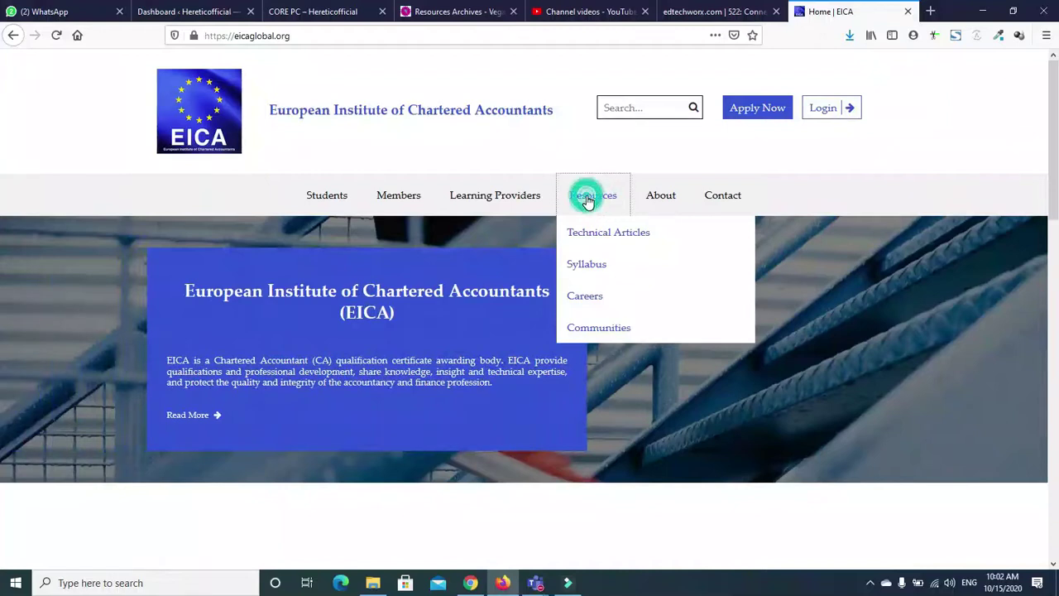
left_click(674, 201)
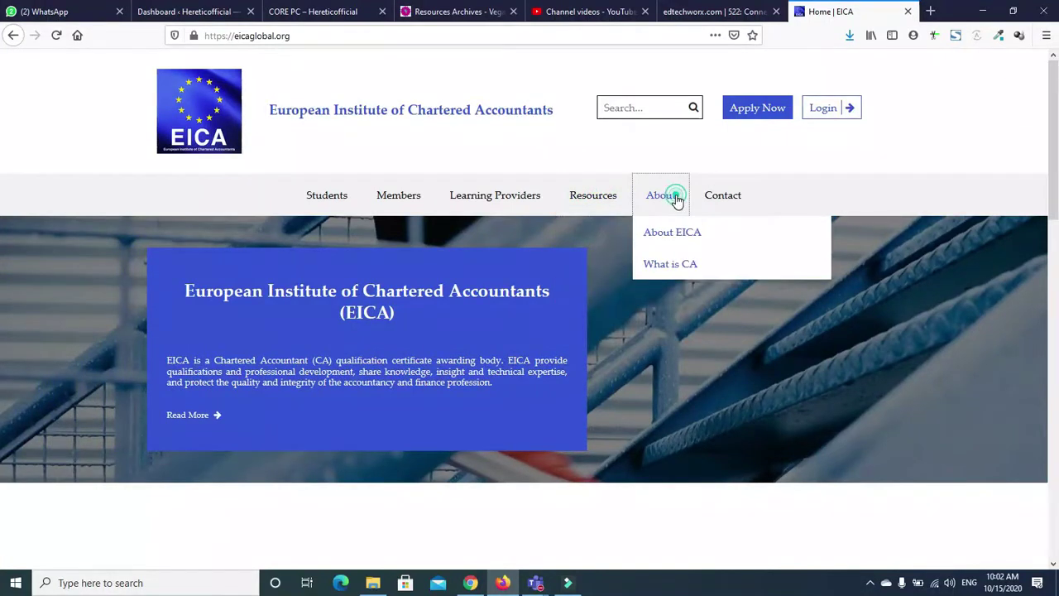
left_click(741, 212)
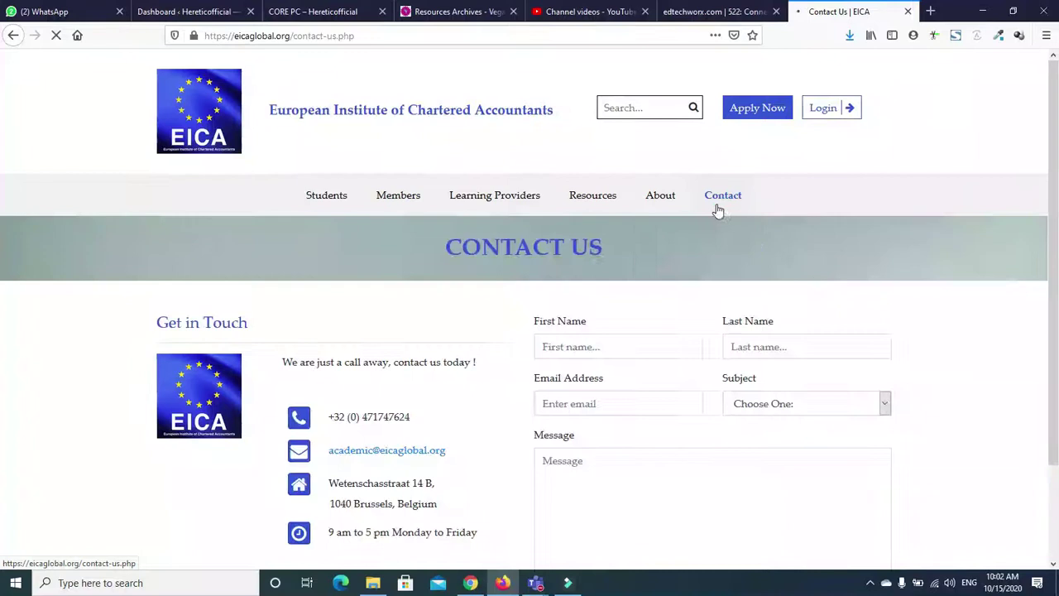
Examine how the About, Resources, Learning Providers, Members and Students items behave as dropdown parents on the EICA site
mouse_move(653, 203)
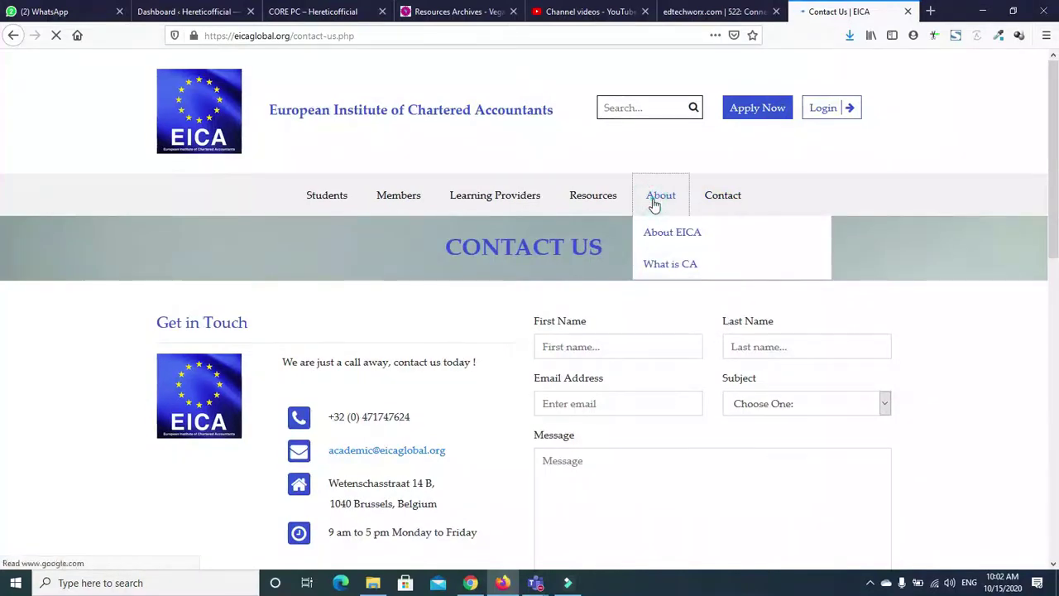
left_click(654, 196)
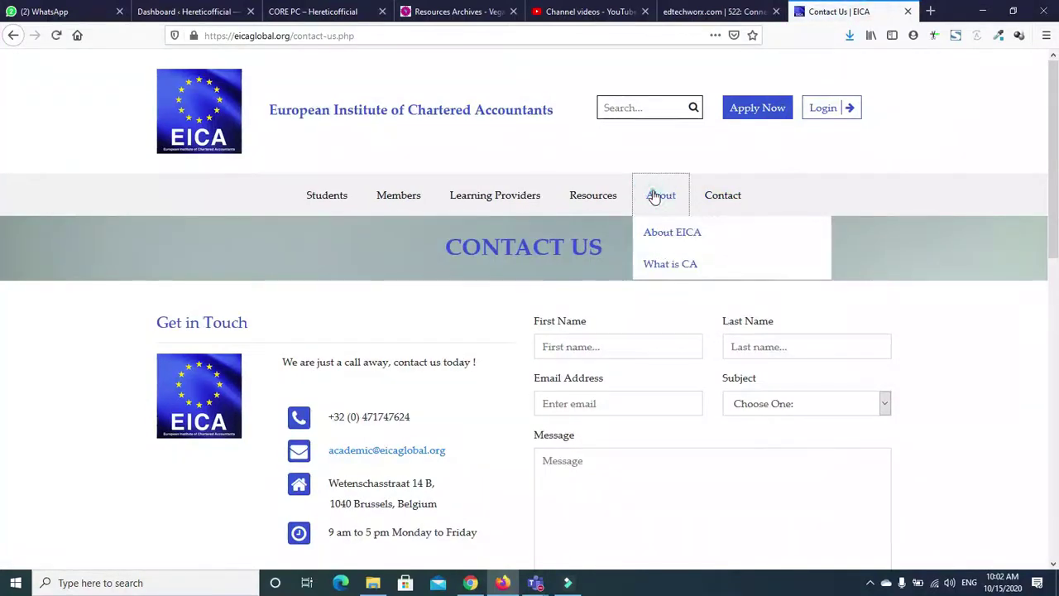
left_click(586, 202)
left_click(491, 196)
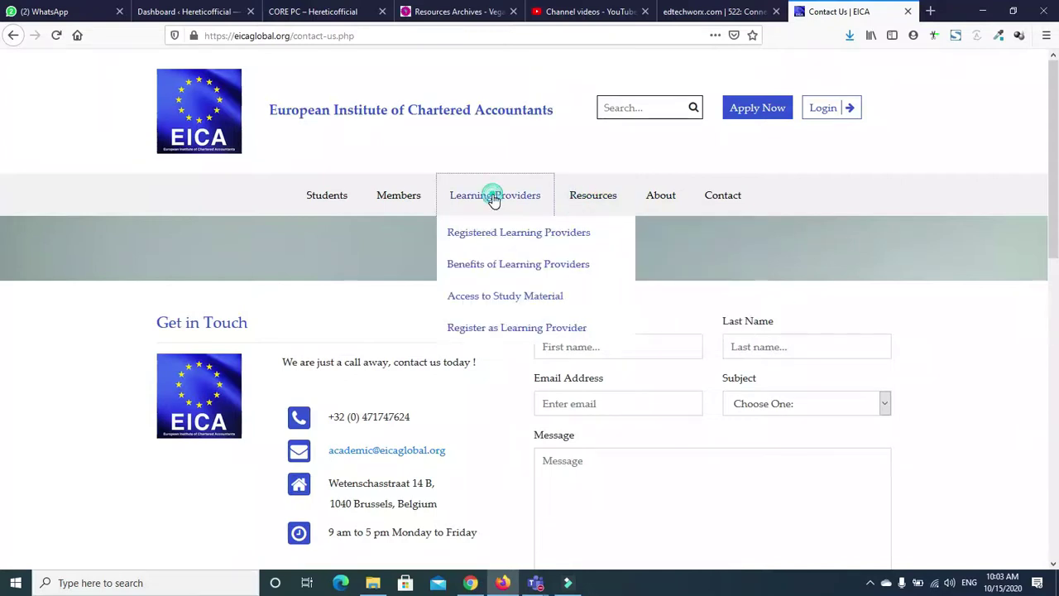
left_click(389, 202)
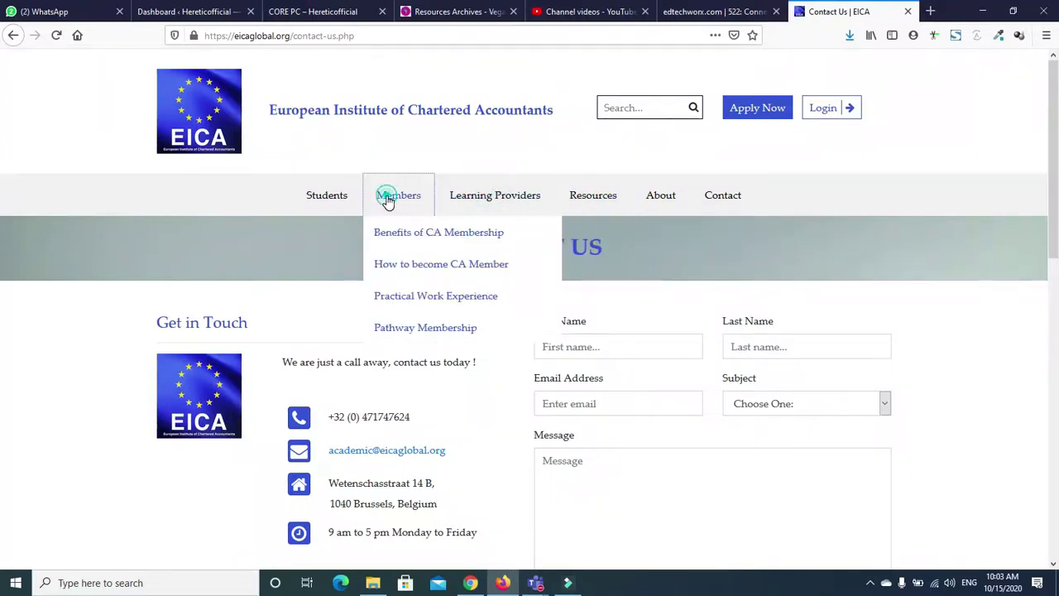
left_click(334, 198)
left_click(334, 199)
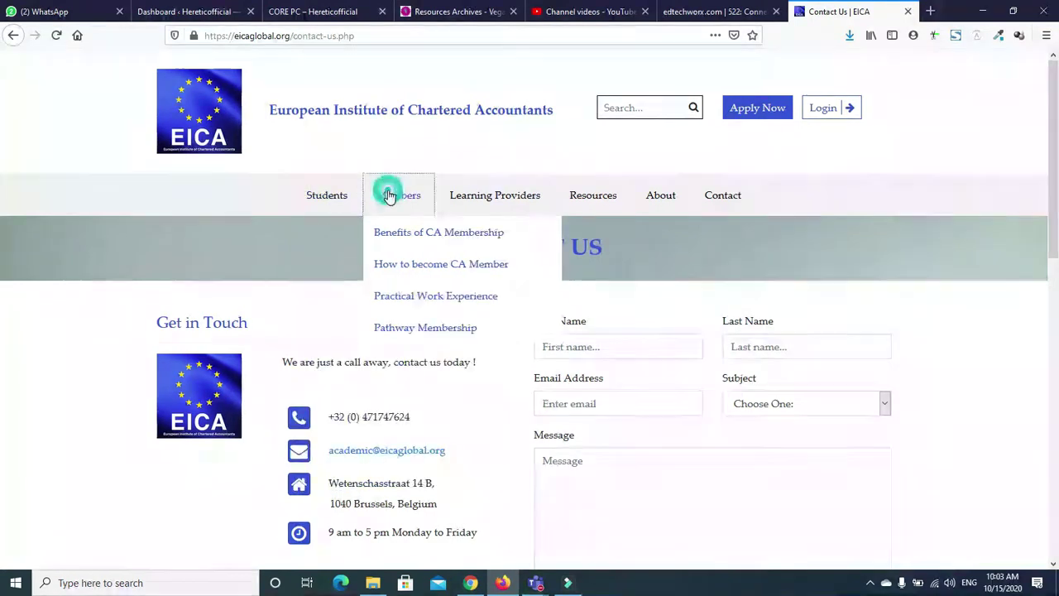
mouse_move(571, 189)
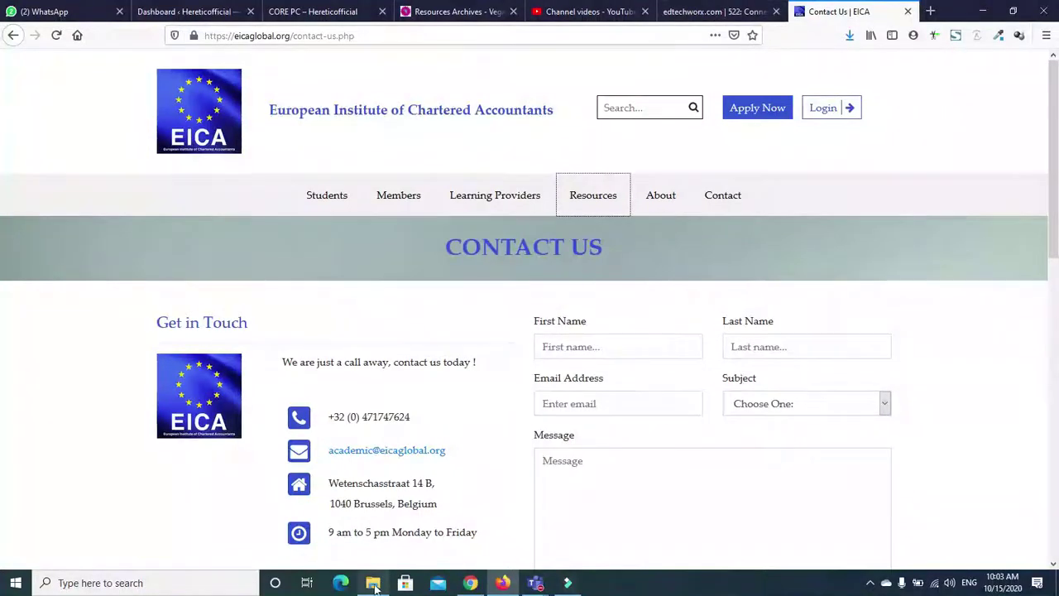
Return to the Cougar store in Chrome, check the Women item's dropdown and open the Sale collection page
left_click(471, 584)
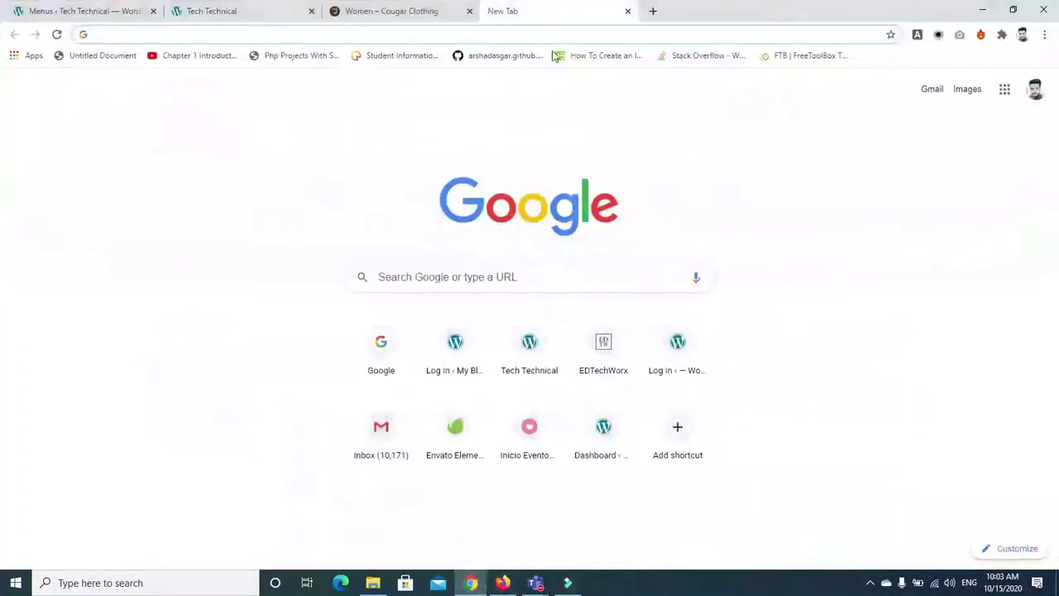
left_click(414, 11)
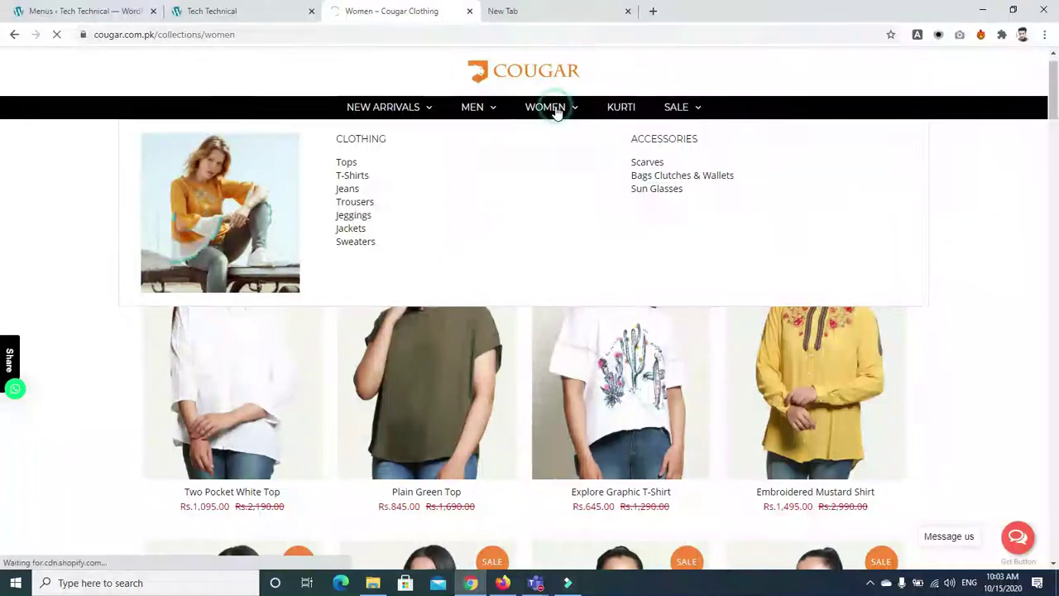
left_click(556, 108)
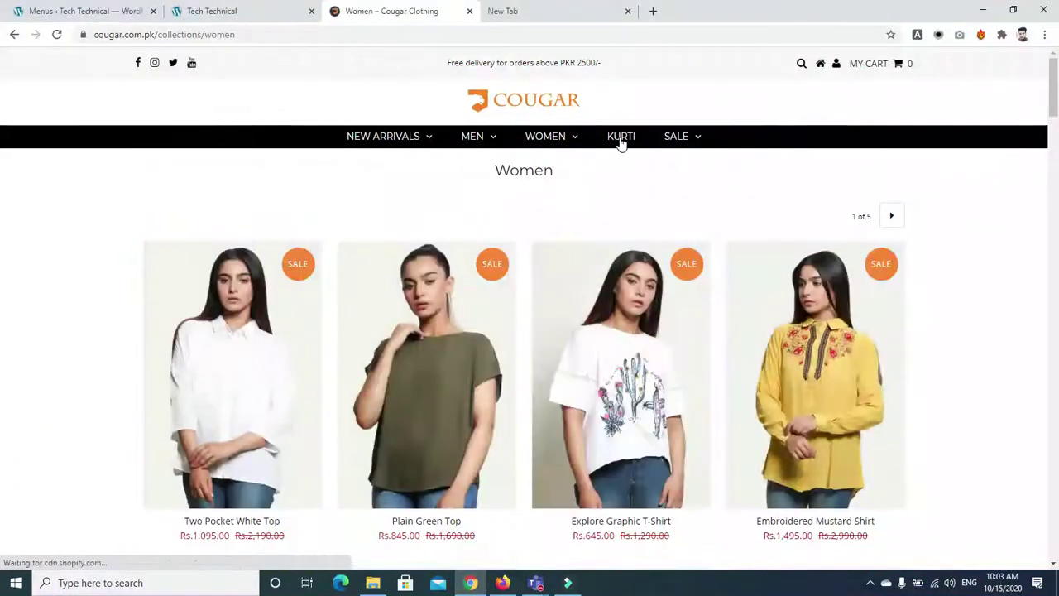
left_click(678, 137)
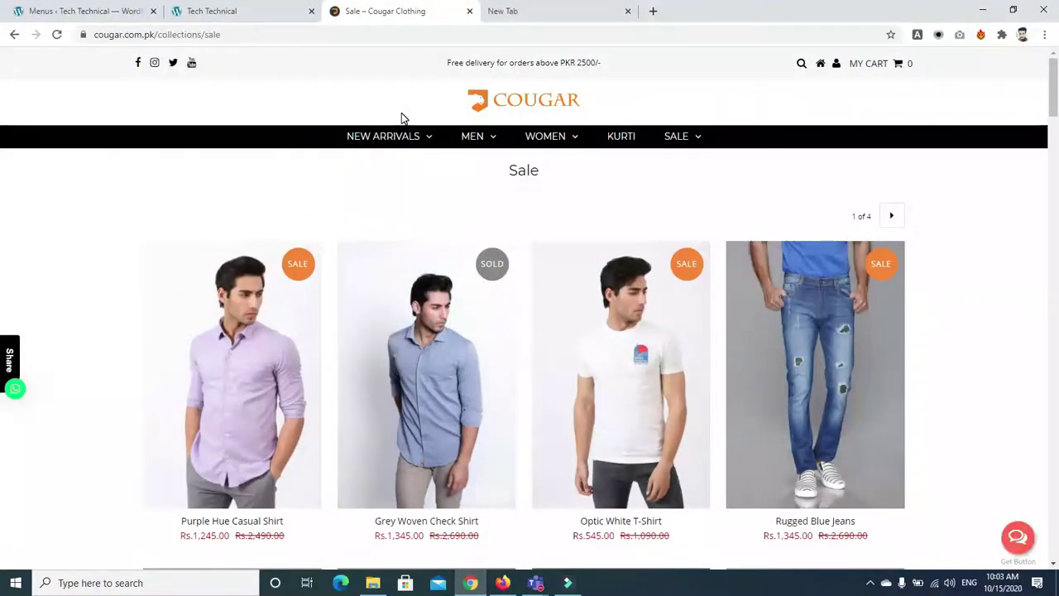
left_click(503, 583)
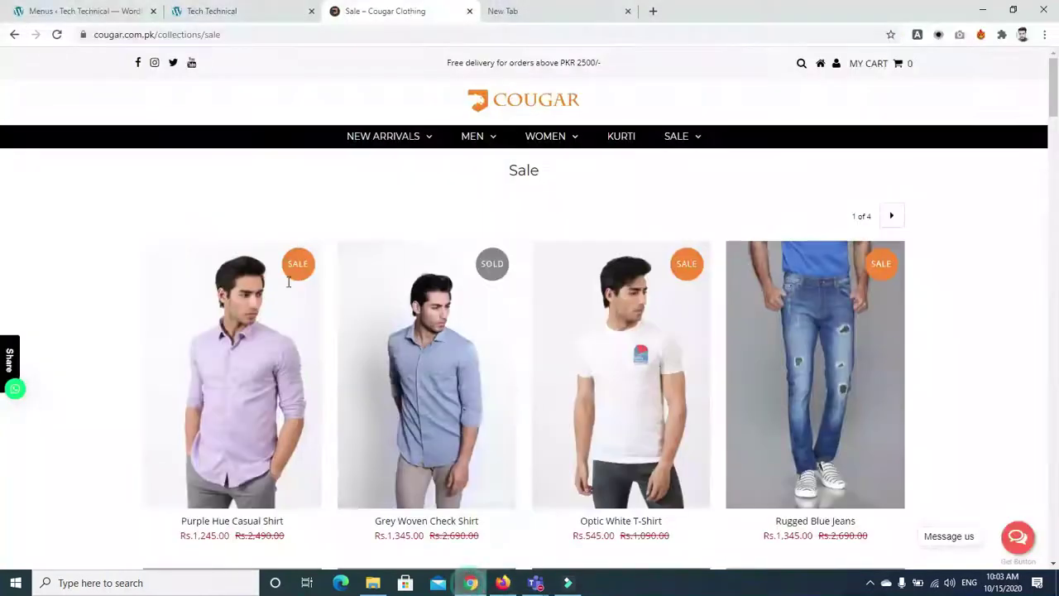
left_click(468, 583)
Add a custom link with URL # and link text men cloth to main-menu on the WordPress Menus page and save the menu
left_click(41, 11)
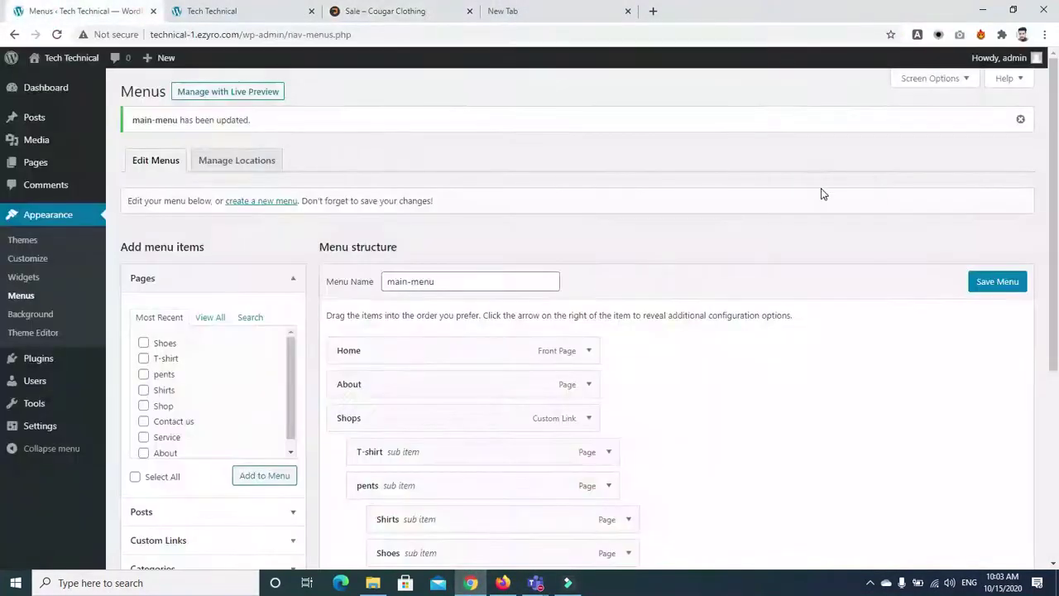
scroll(629, 298, "down", 2)
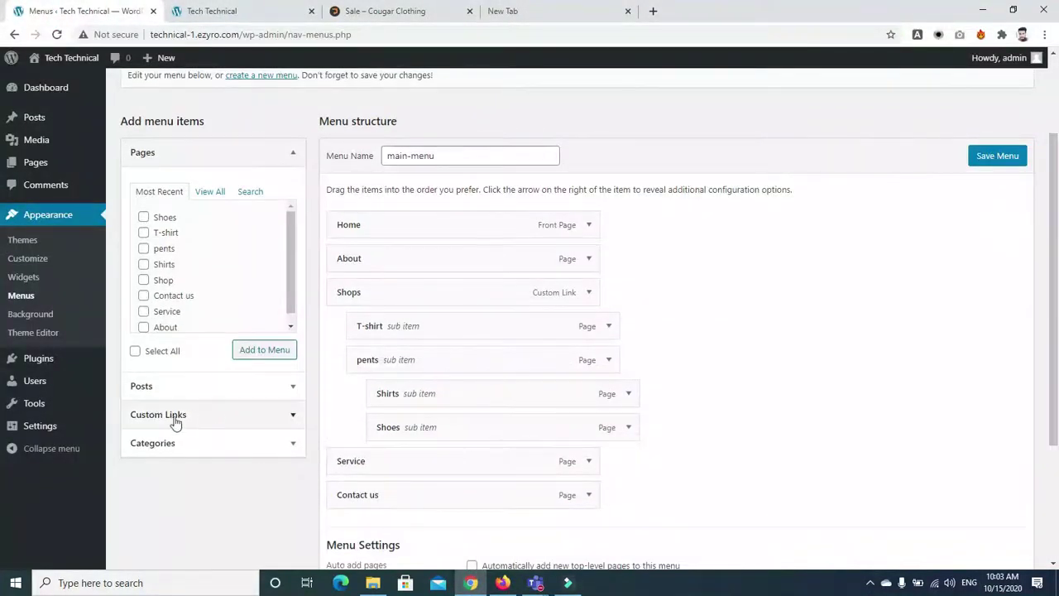
left_click(289, 419)
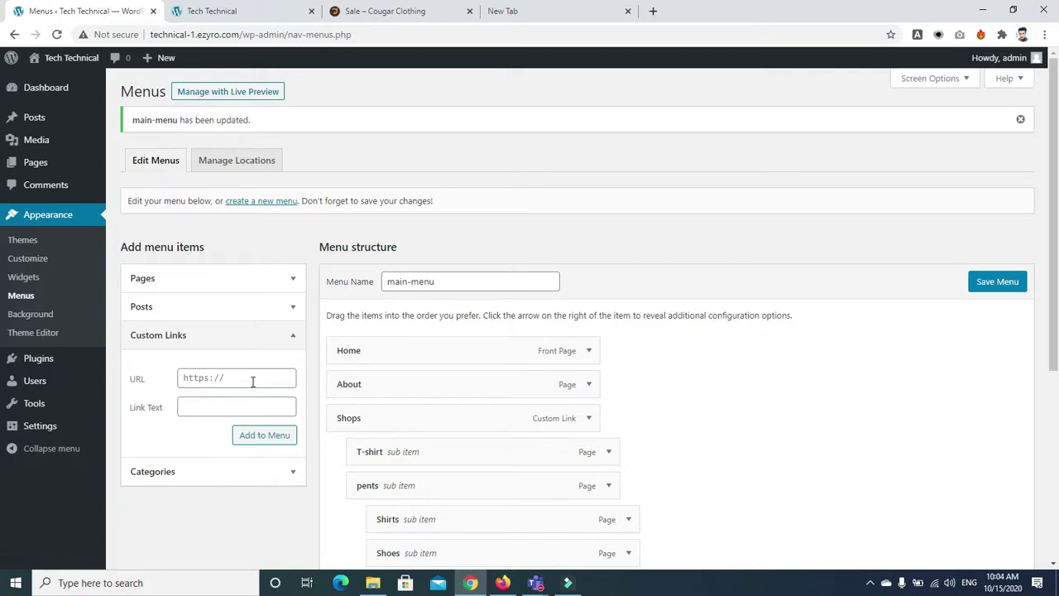
left_click(219, 376)
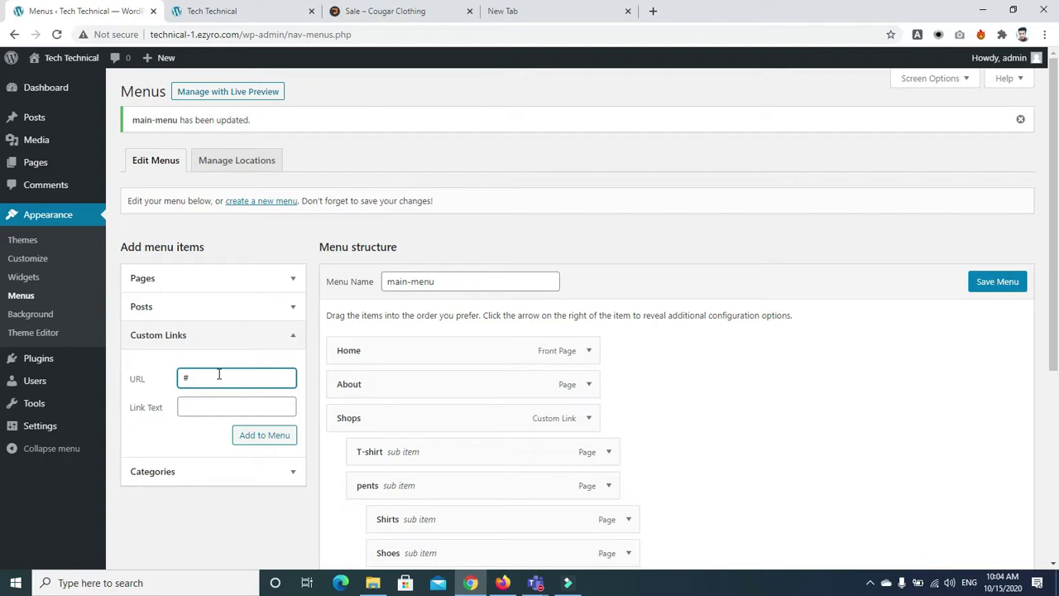
left_click(217, 405)
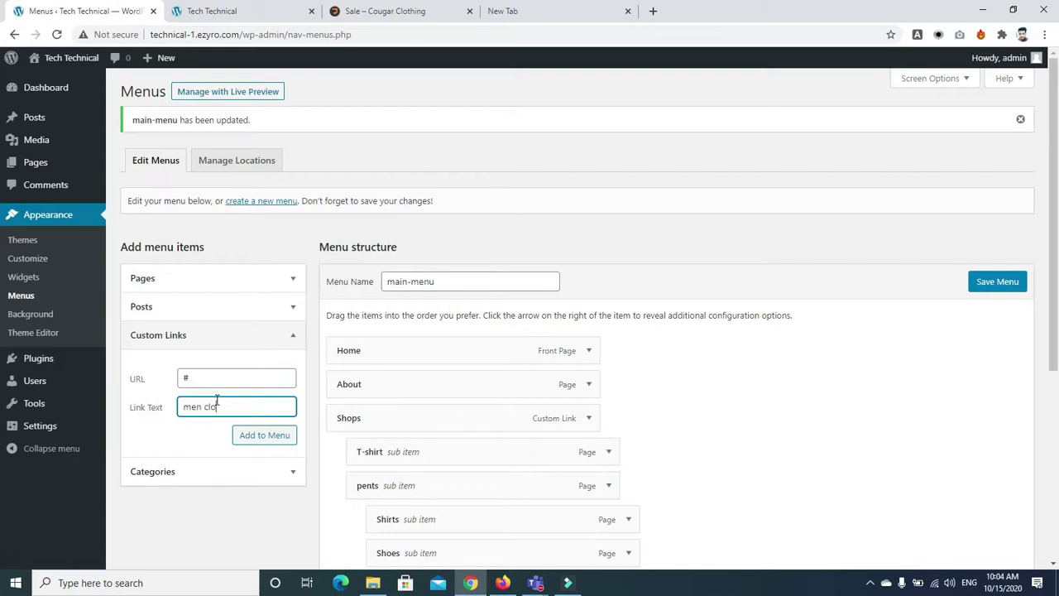
left_click(250, 436)
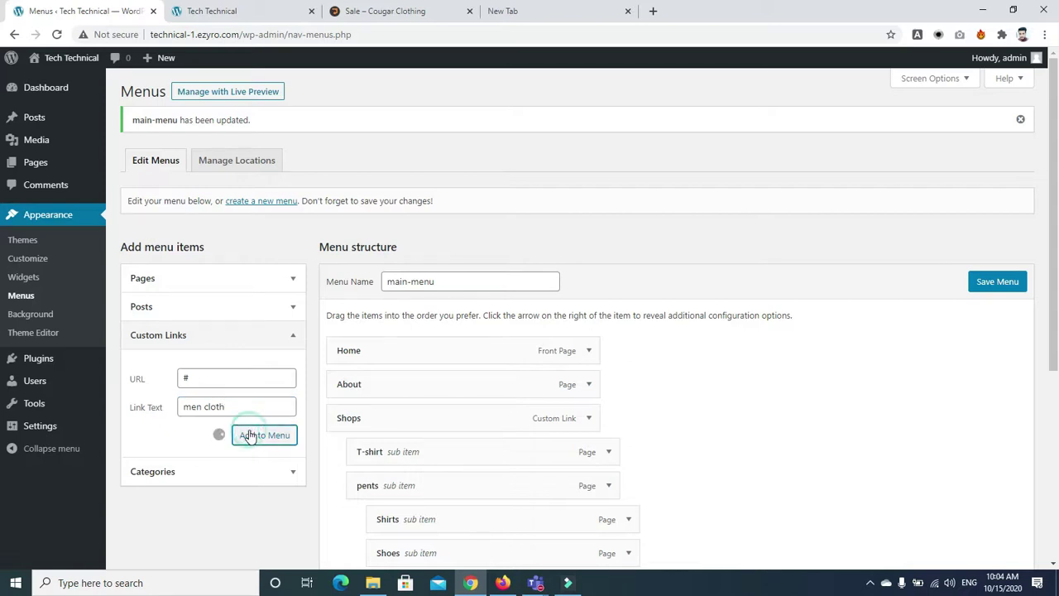
scroll(1056, 287, "down", 1)
scroll(1057, 287, "down", 2)
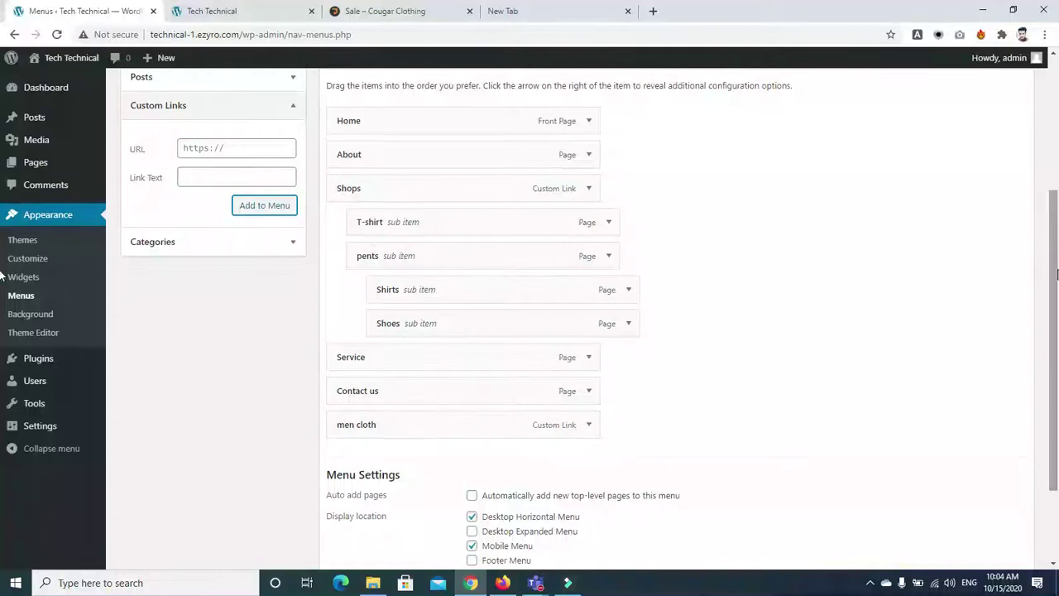
scroll(1051, 331, "down", 2)
left_click(981, 502)
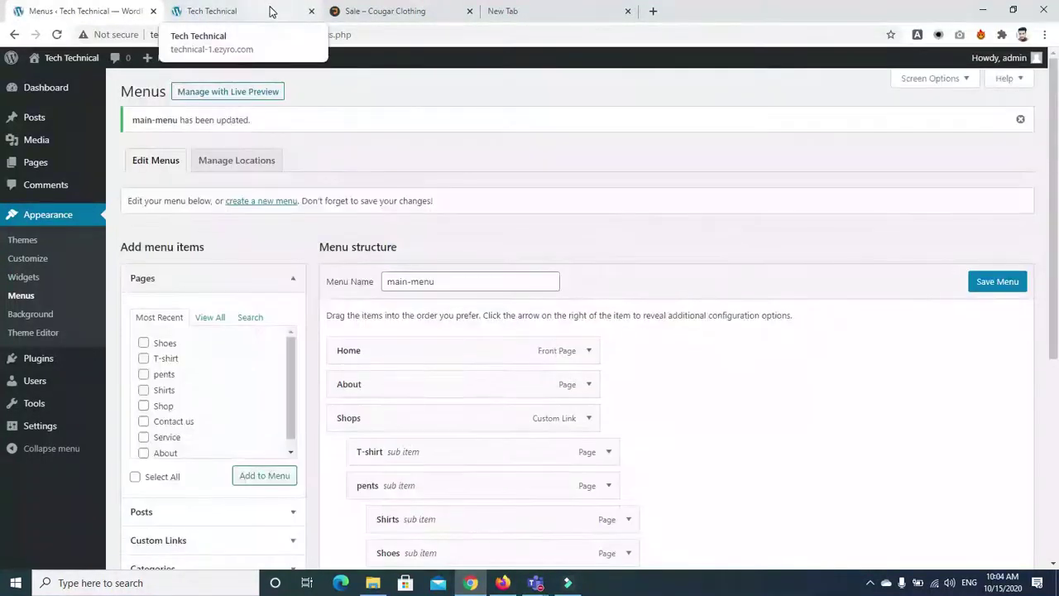
Reload the live Tech Technical site and test the men cloth and Shops links in its navigation
left_click(271, 12)
left_click(281, 33)
key("Return")
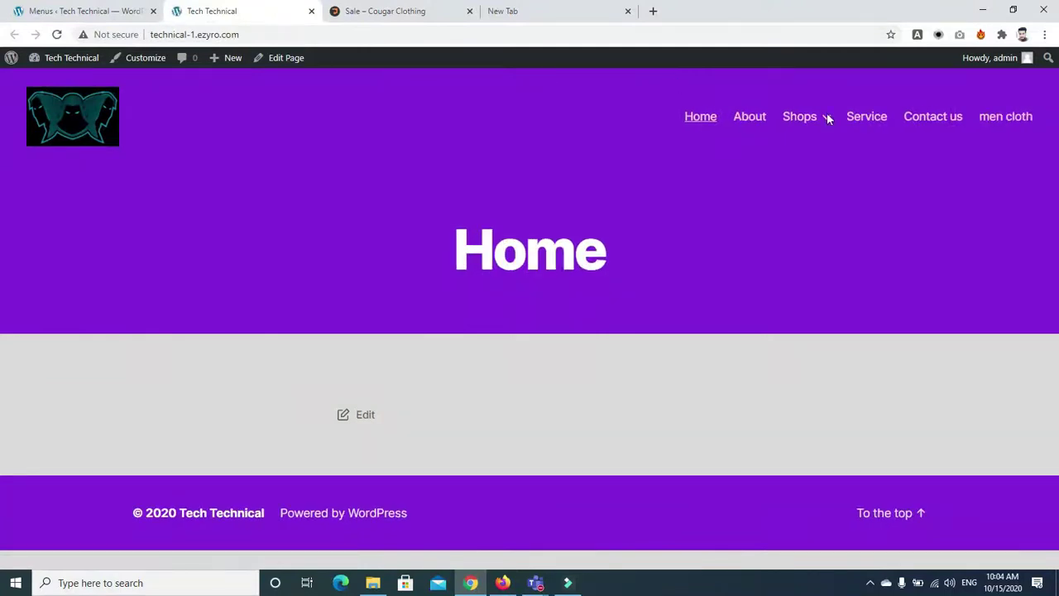
left_click(1007, 121)
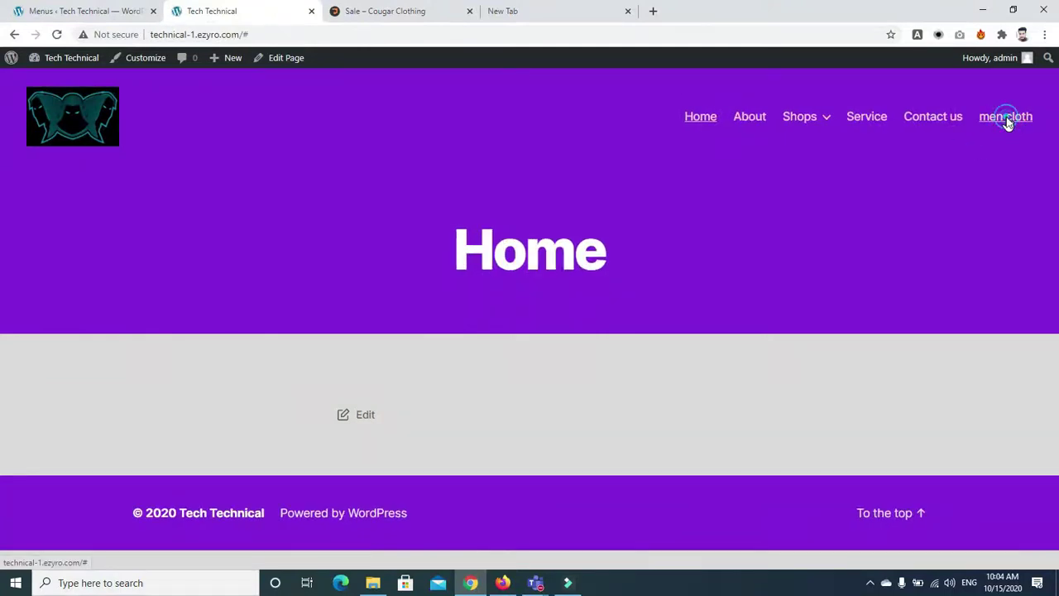
left_click(800, 121)
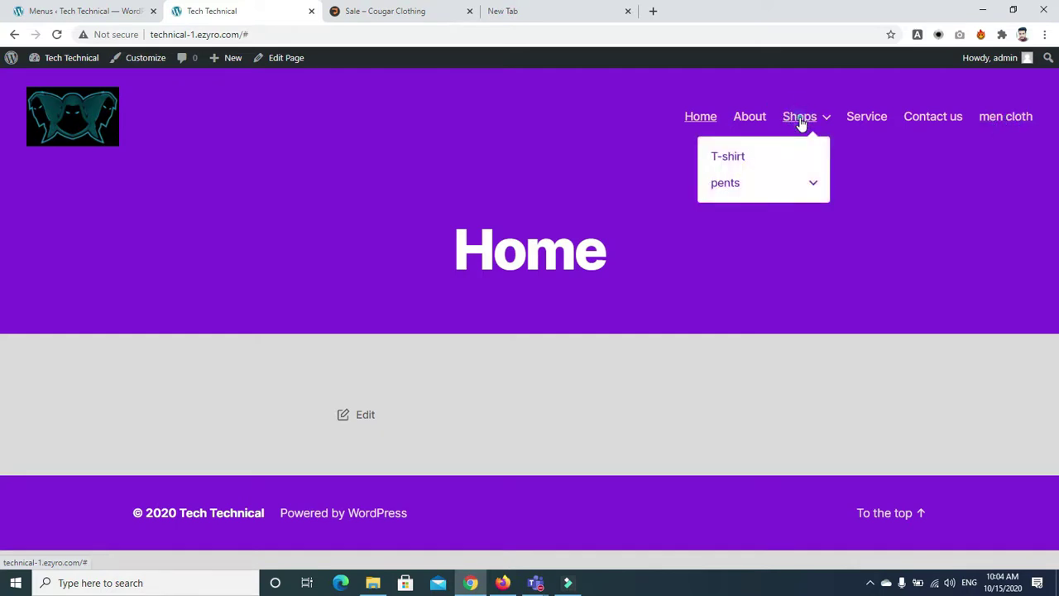
Compare the EICA site's dropdown parent items in Firefox with the Shops dropdown on the live site in Chrome
left_click(502, 583)
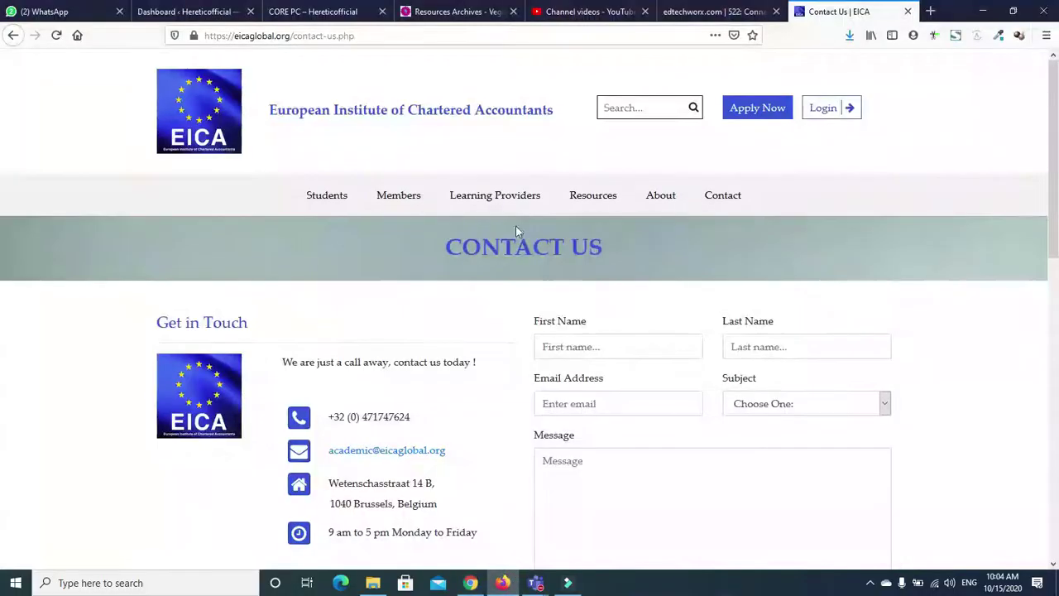
left_click(594, 187)
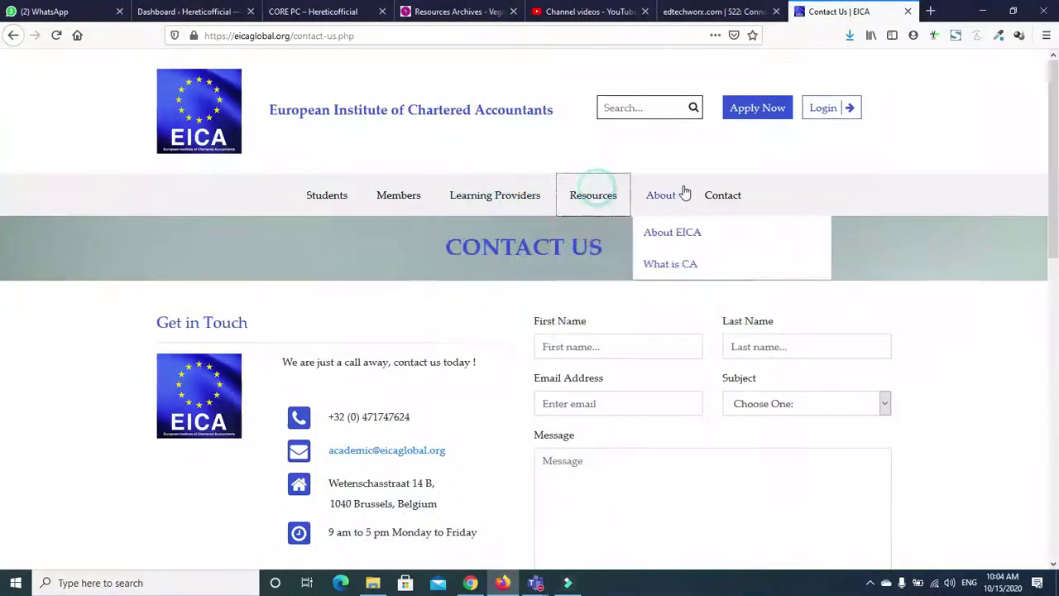
left_click(677, 195)
left_click(390, 199)
left_click(339, 203)
left_click(503, 583)
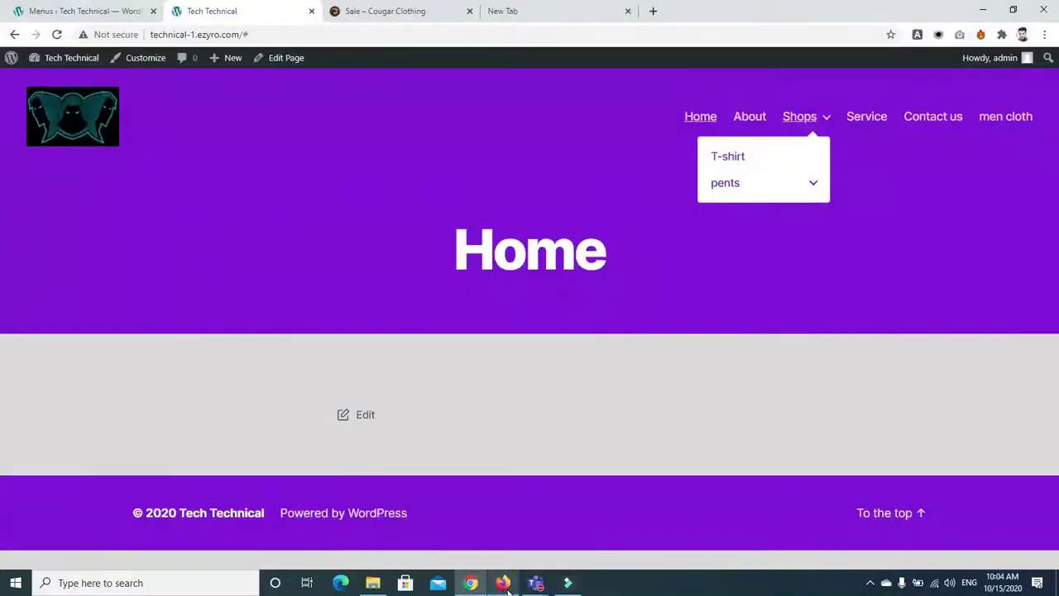
left_click(802, 120)
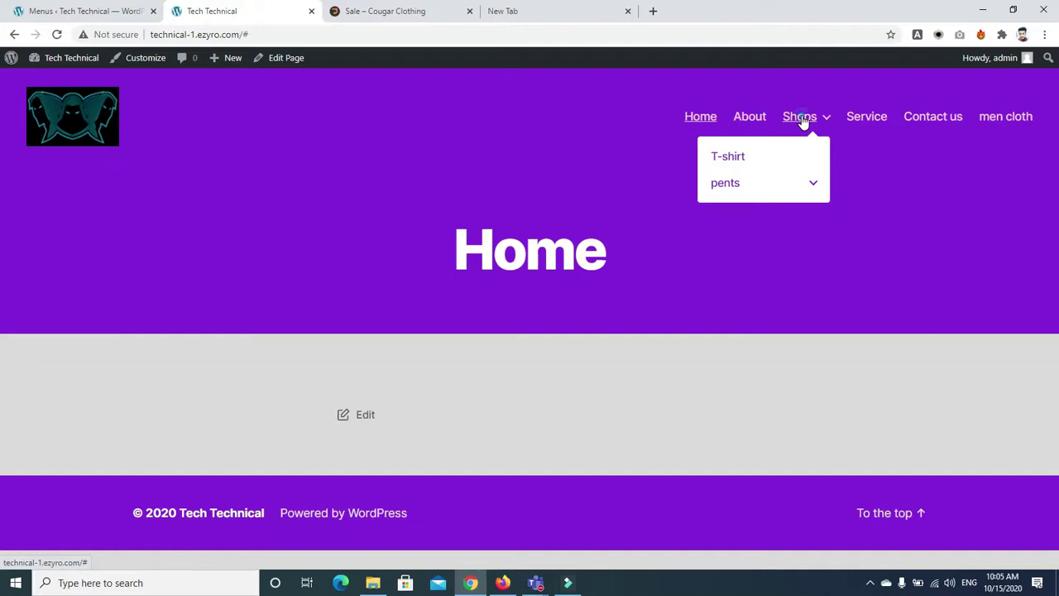
Recheck the men cloth and Shops links on the live site and review the main-menu structure on the Menus page
left_click(996, 119)
left_click(803, 120)
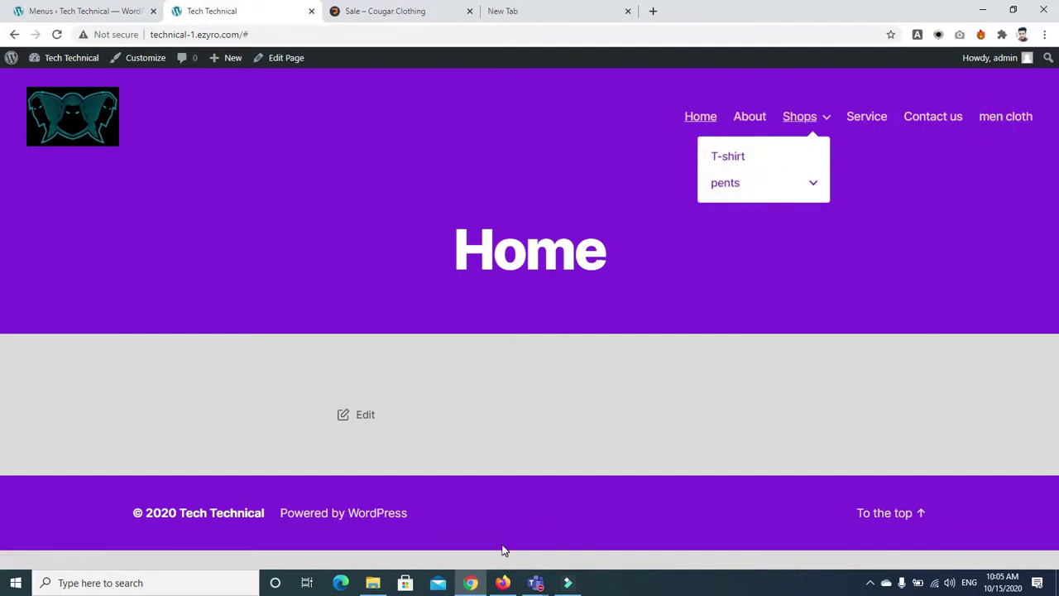
left_click(70, 10)
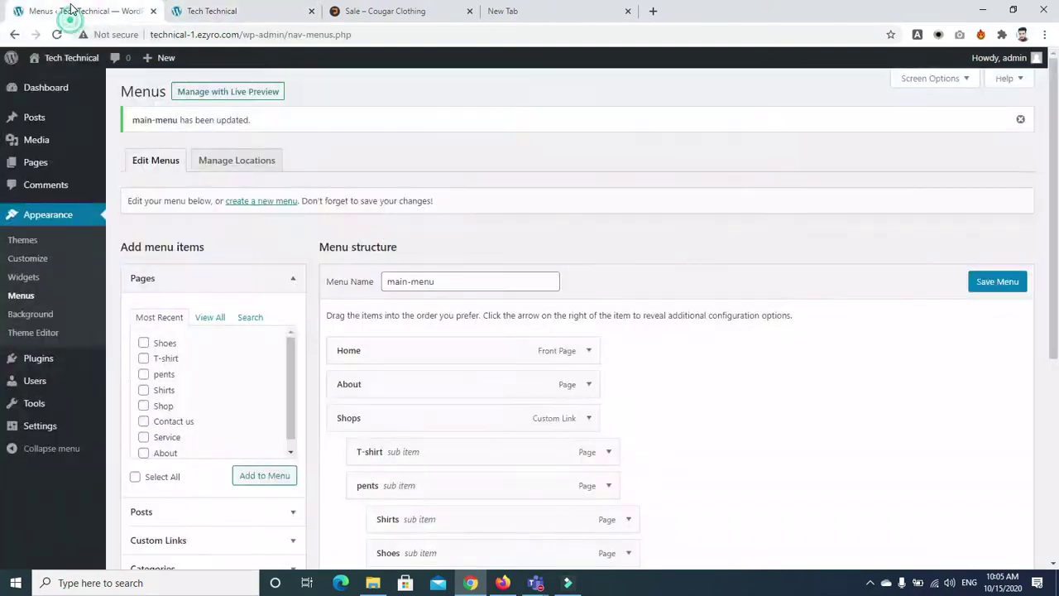
scroll(3, 196, "down", 2)
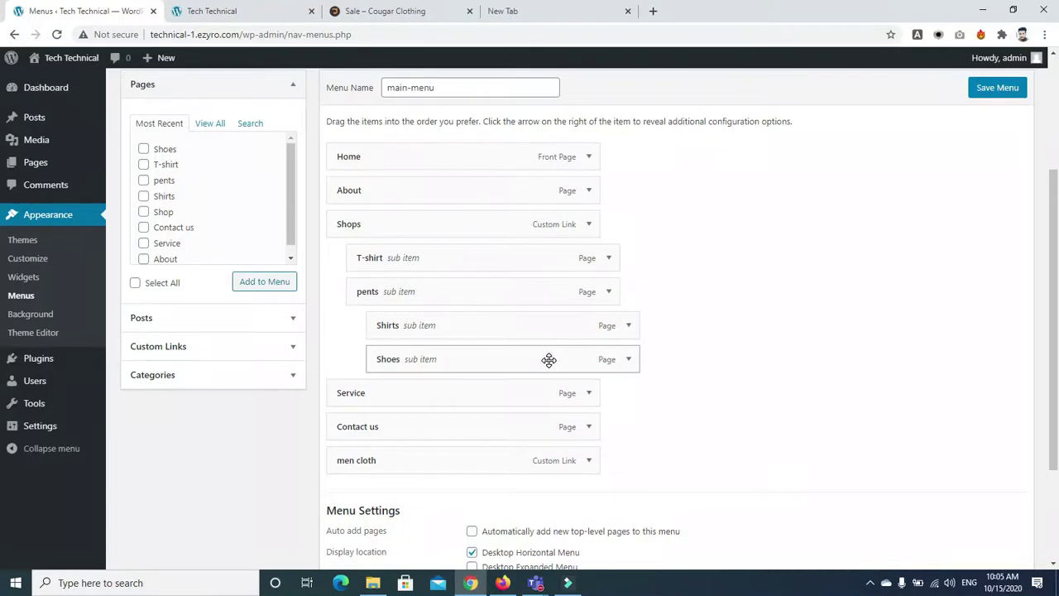
mouse_move(464, 8)
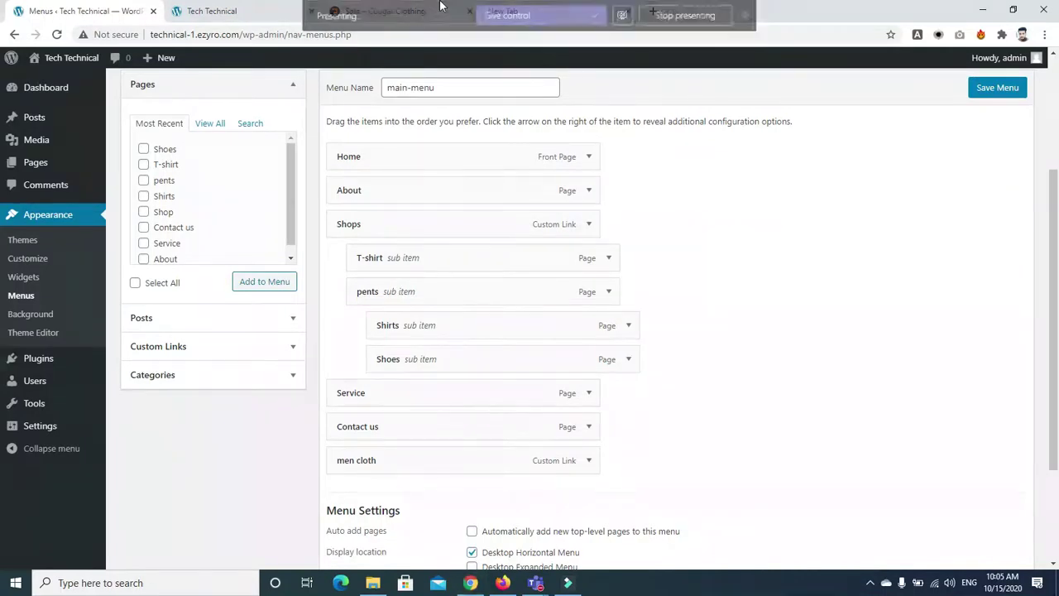
scroll(381, 56, "up", 3)
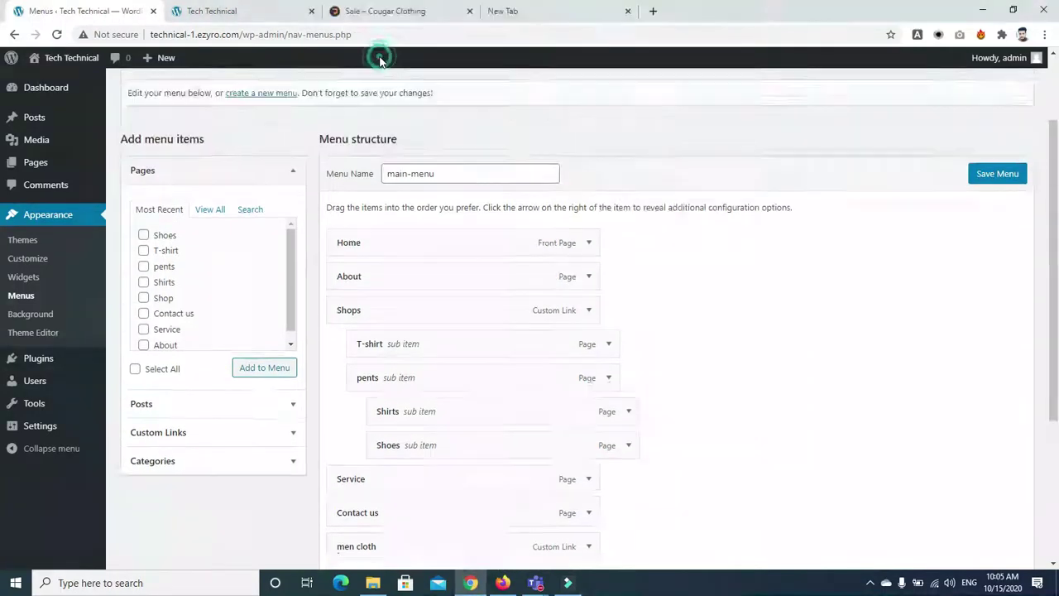
scroll(719, 108, "down", 2)
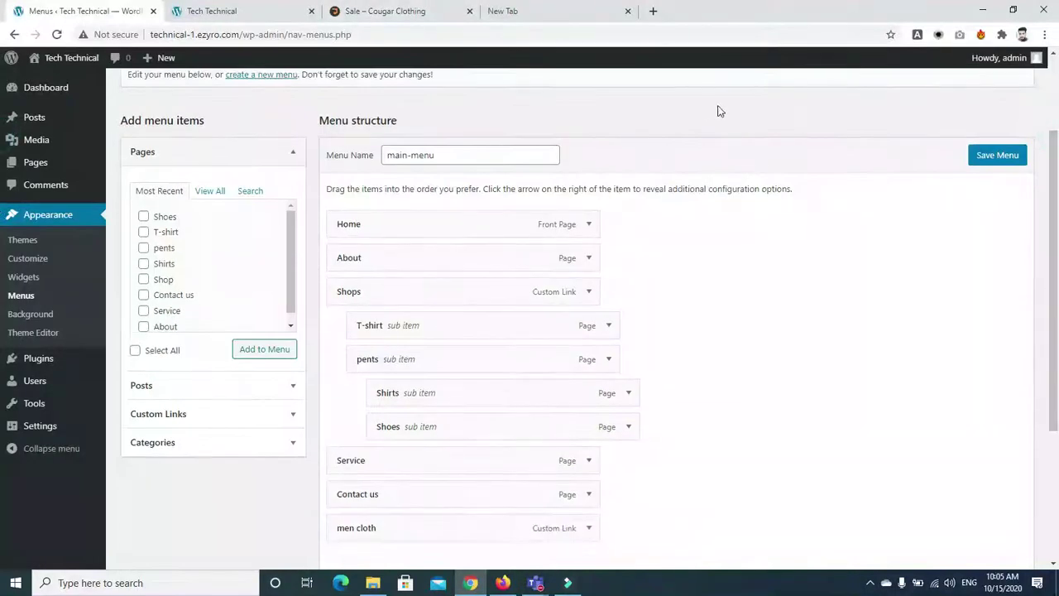
Copy the web address of the Cougar store's Sale collection page
left_click(359, 13)
left_click(371, 34)
key("ctrl+c")
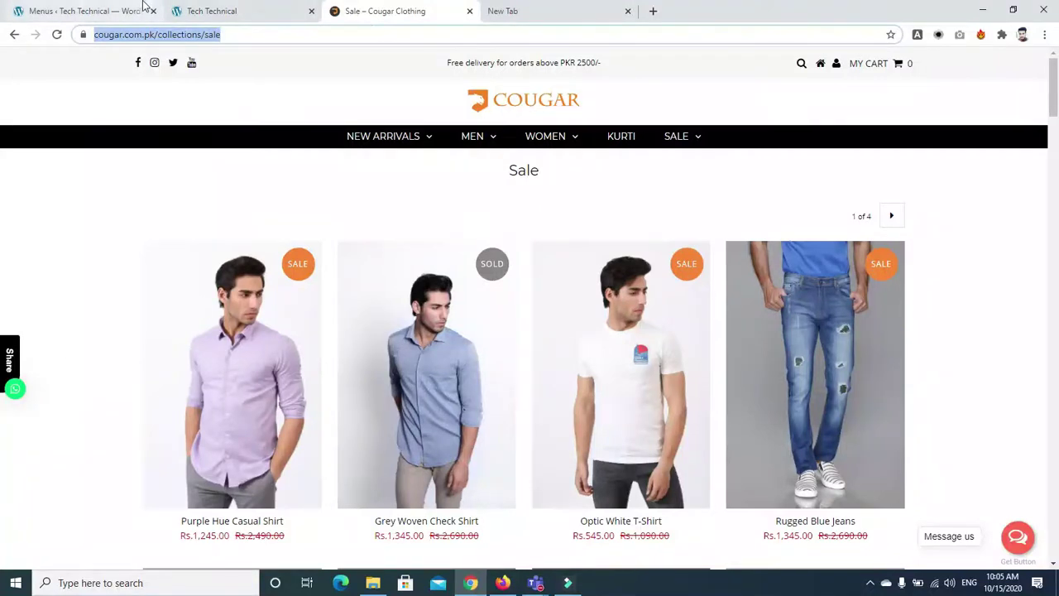
left_click(95, 13)
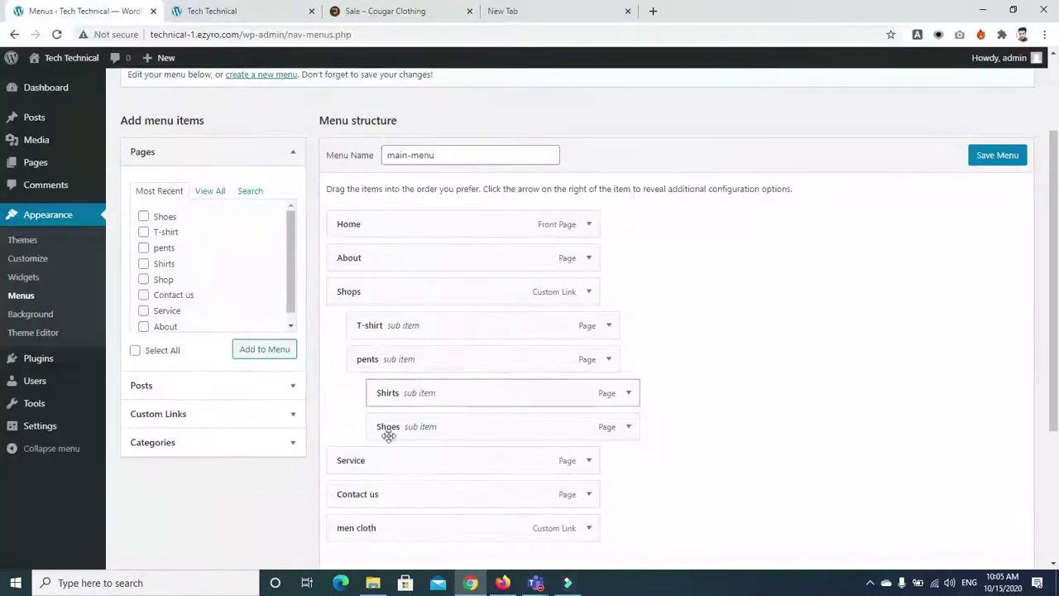
scroll(1007, 282, "down", 2)
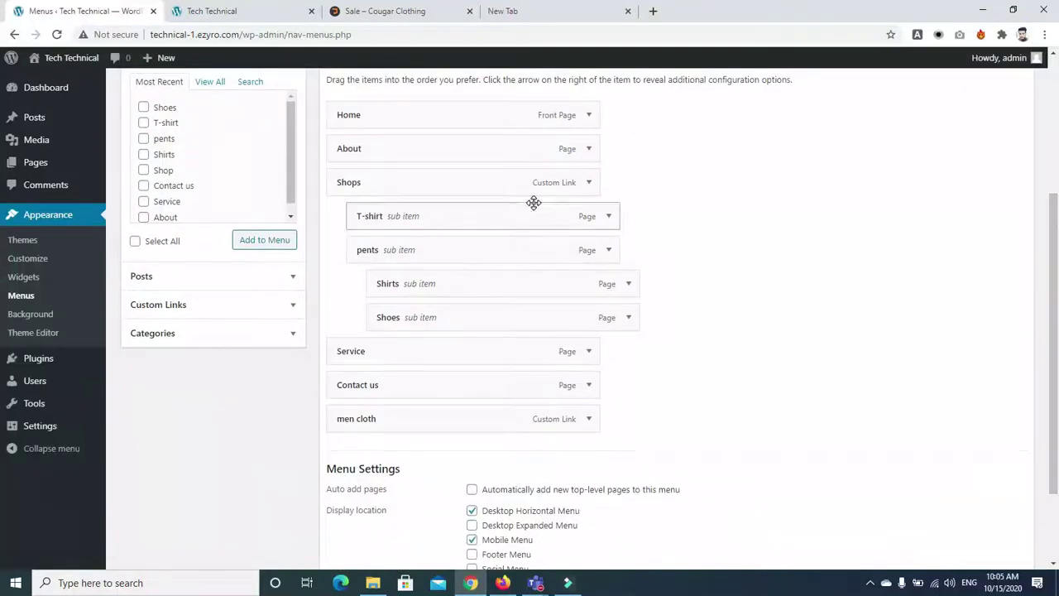
left_click(589, 417)
left_click(400, 461)
key("BackSpace")
key("ctrl+v")
scroll(649, 292, "down", 2)
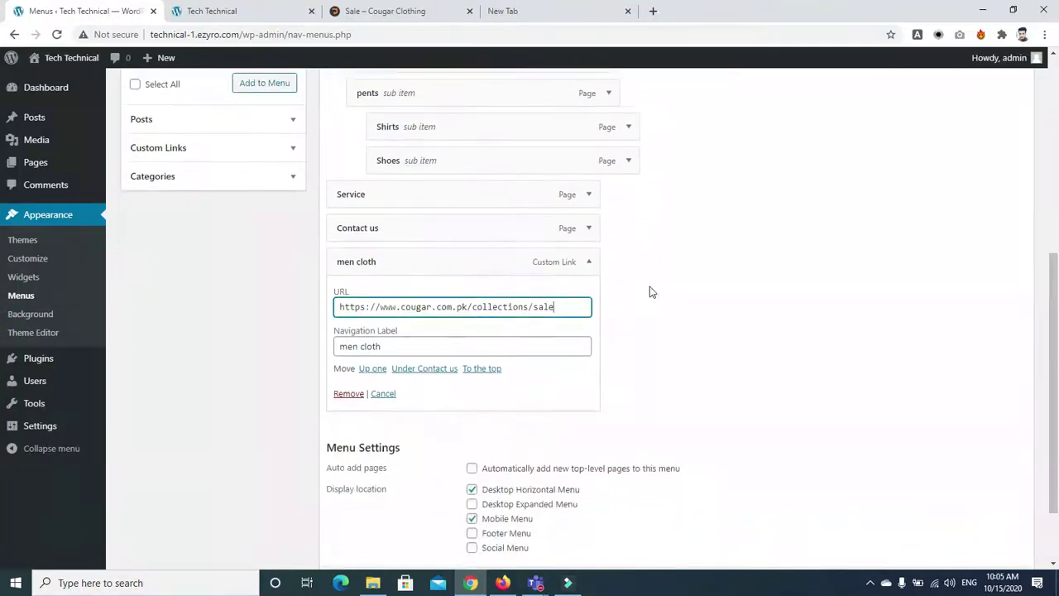
left_click(714, 356)
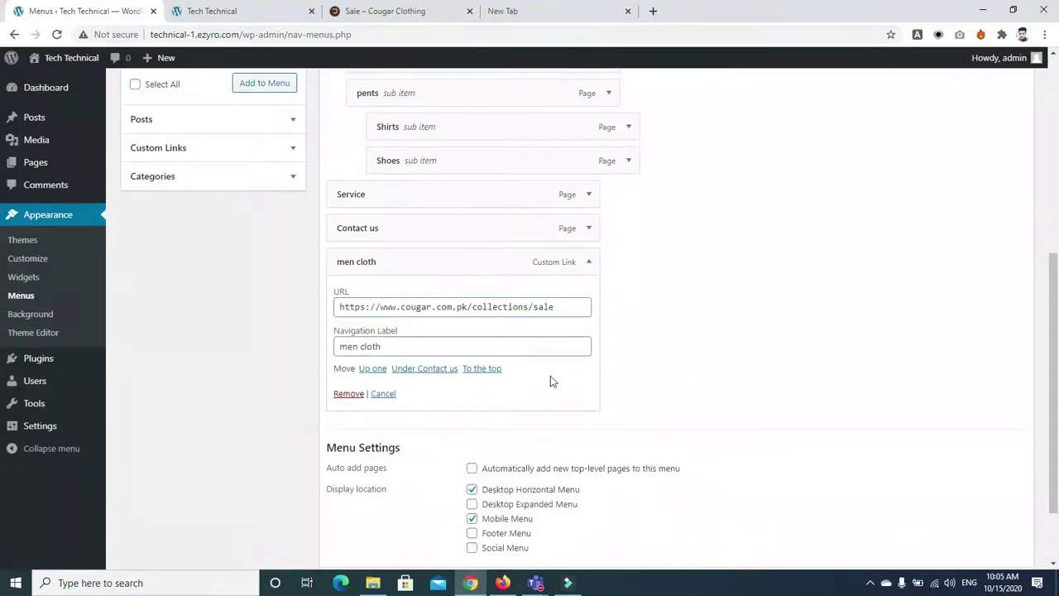
scroll(985, 469, "down", 2)
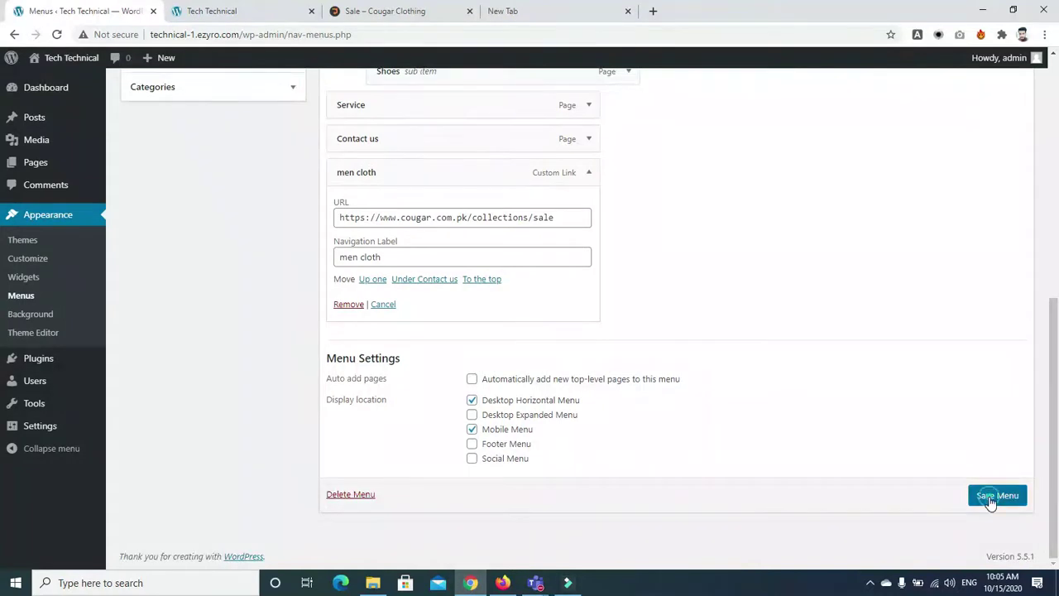
left_click(998, 495)
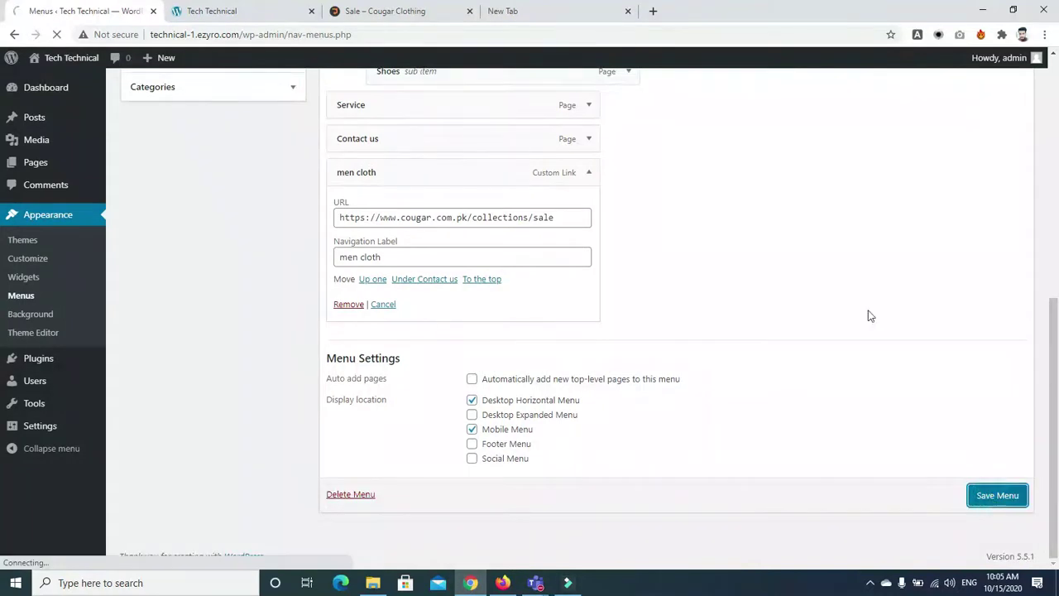
Reload the live Tech Technical home page, follow the men cloth link and look over the page it opens
left_click(386, 14)
left_click(267, 14)
left_click(286, 34)
key("Return")
left_click(244, 33)
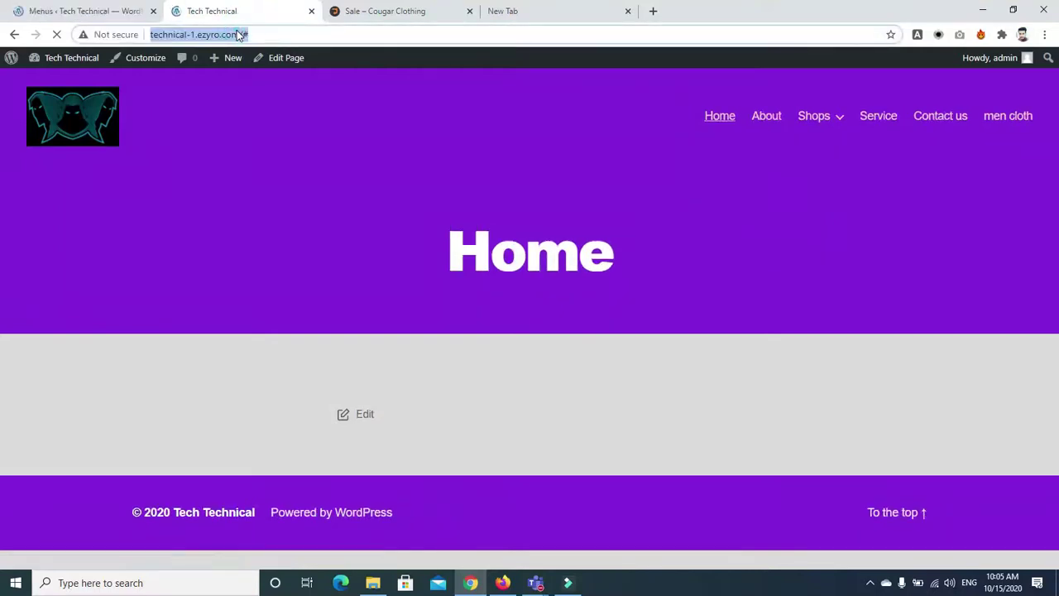
key("Return")
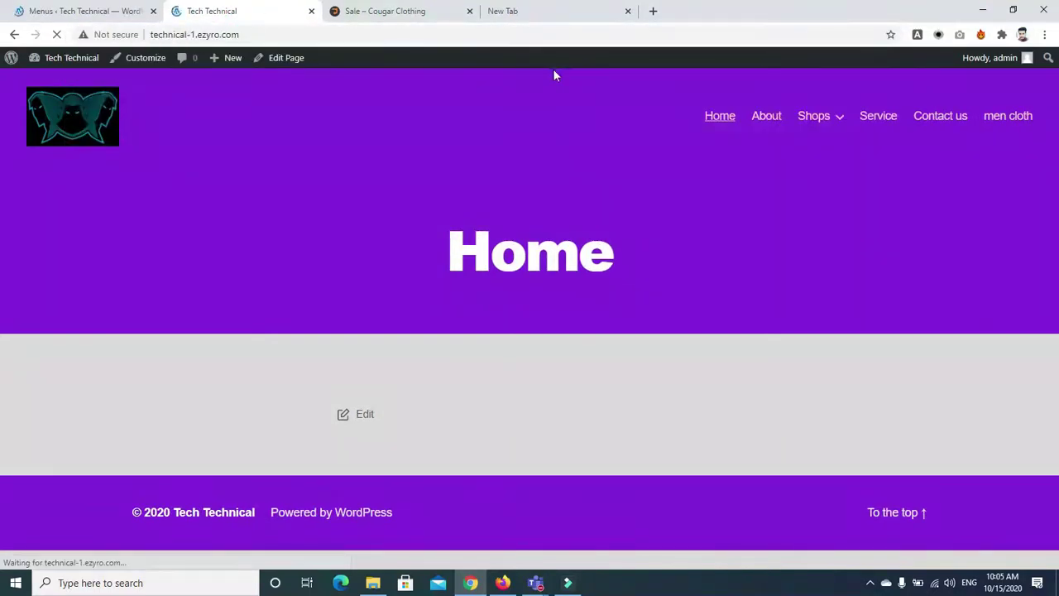
left_click(997, 124)
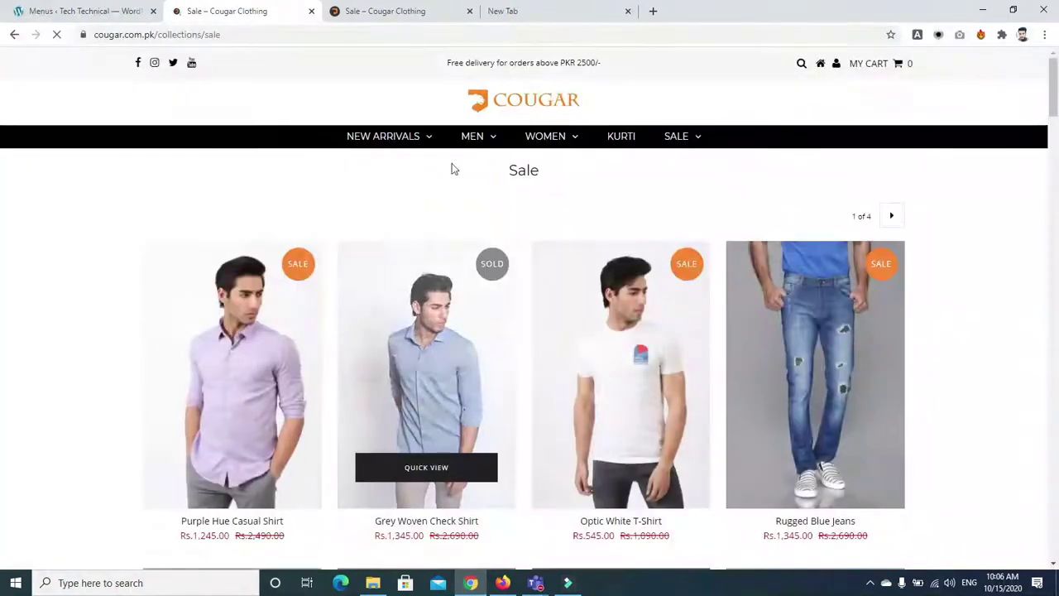
left_click(1054, 204)
left_click_drag(1054, 204, 3, 89)
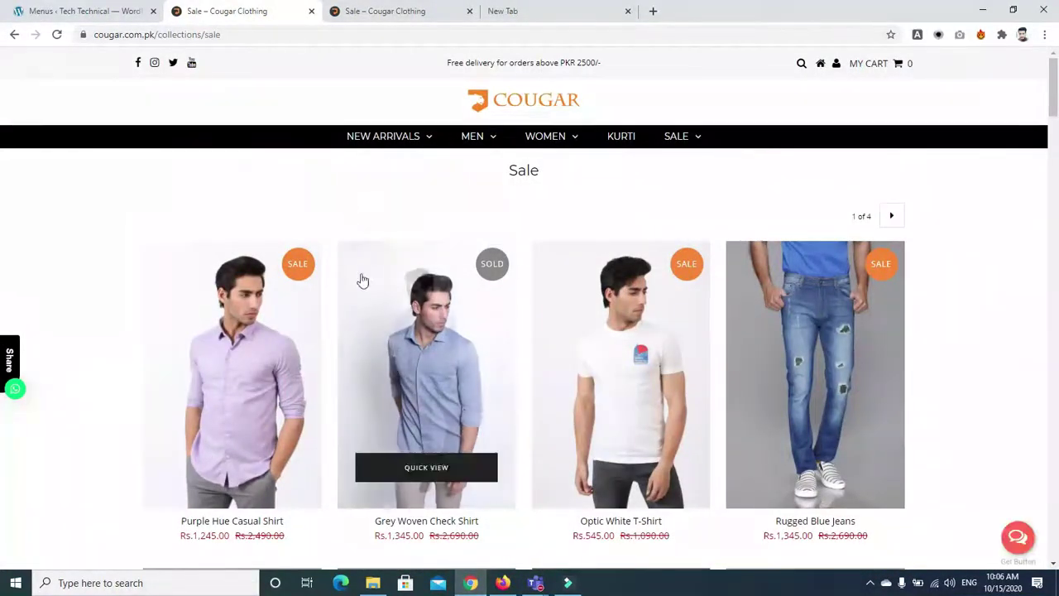
mouse_move(397, 331)
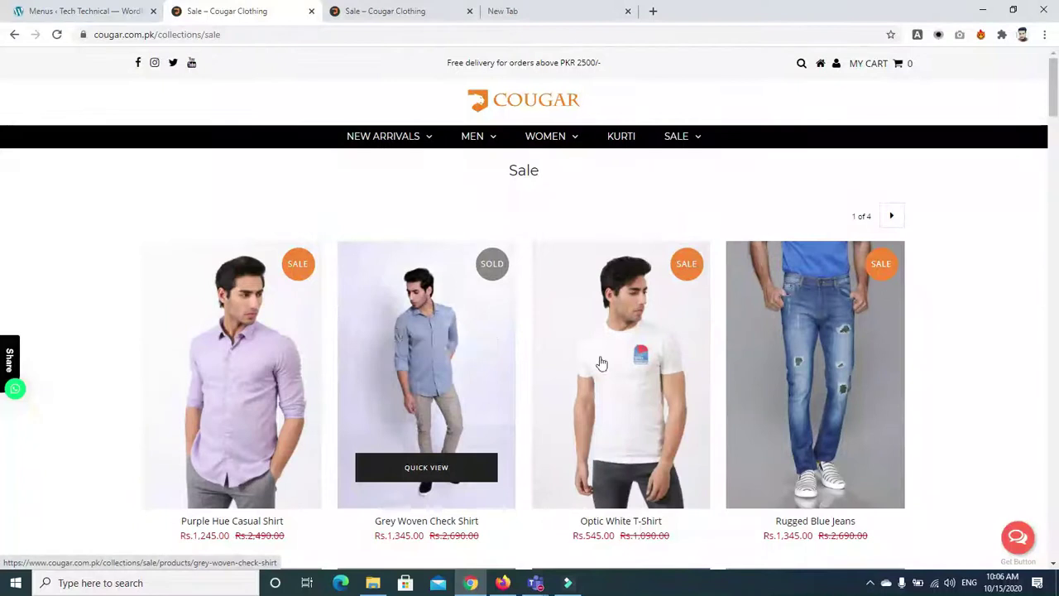
Return to the WordPress Menus page and look through it
left_click(47, 12)
left_click_drag(1052, 157, 1053, 347)
left_click_drag(1051, 224, 1051, 166)
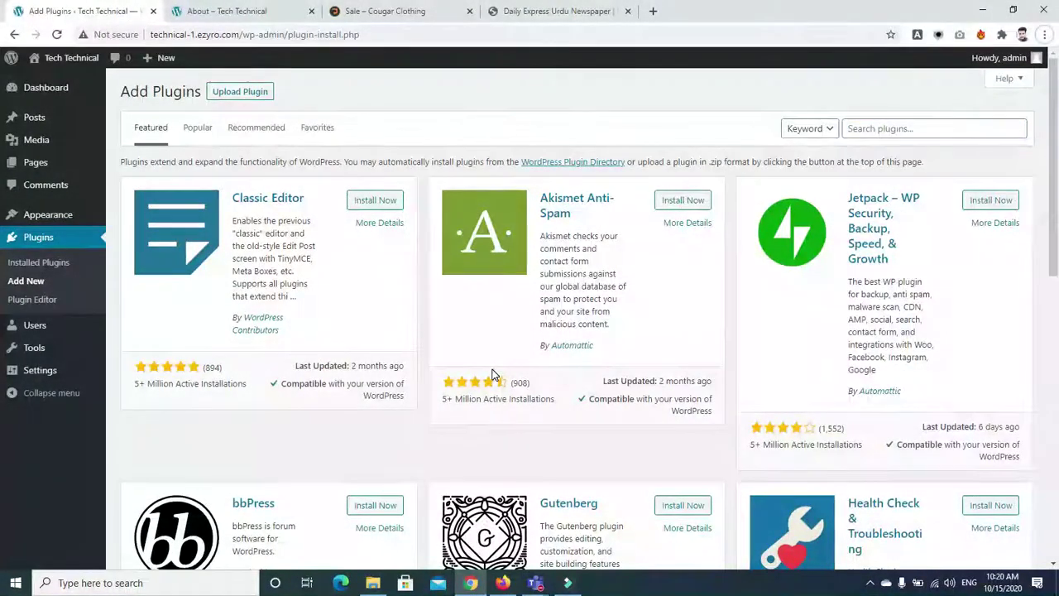
Check the installed plugins list, go to adding a new plugin and search the plugin directory for classic
left_click(29, 243)
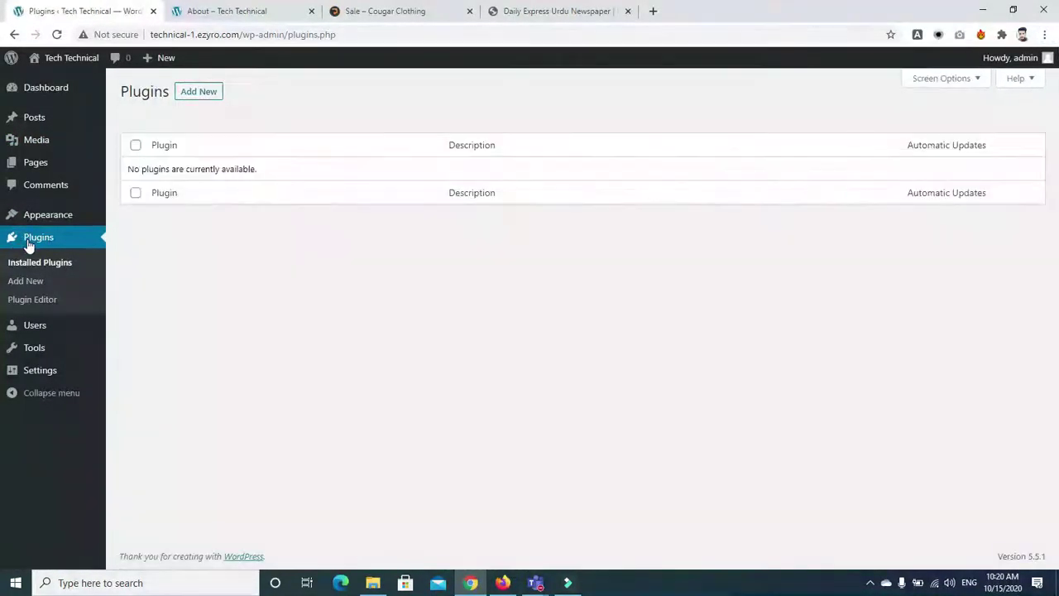
left_click(199, 92)
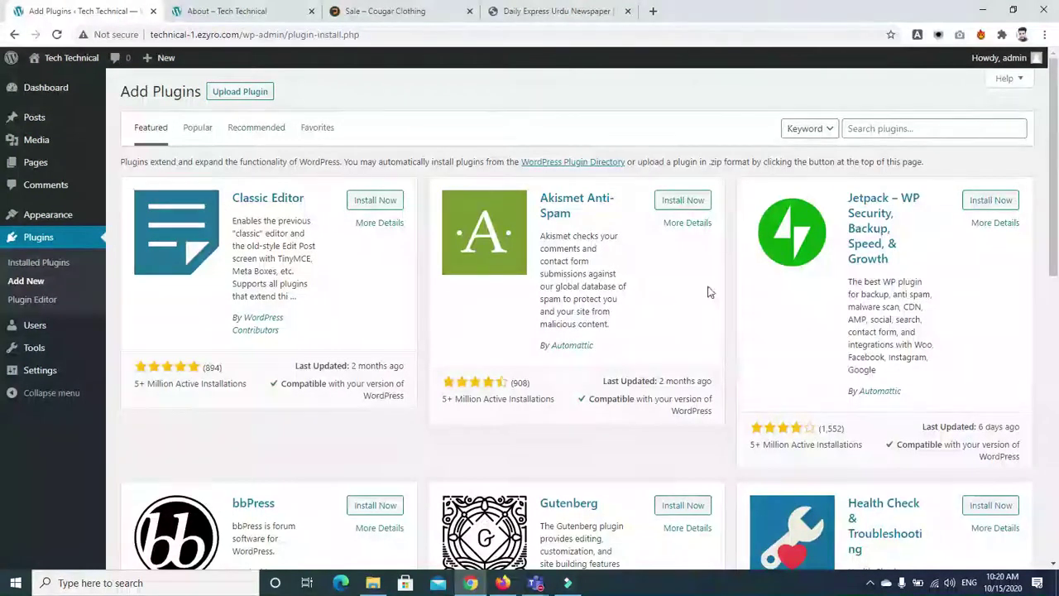
left_click(907, 130)
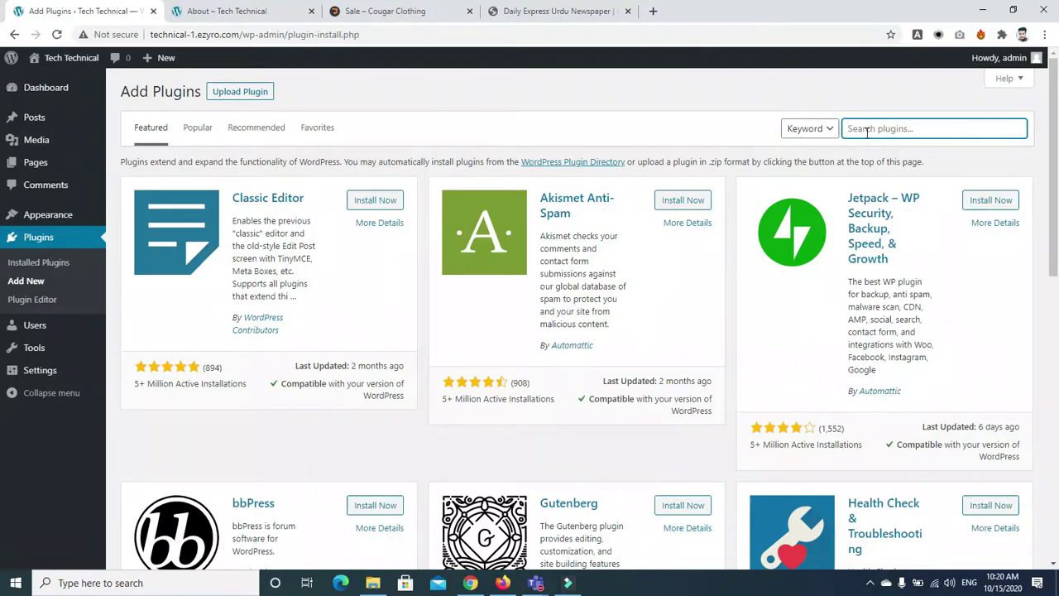
type("clas")
key("BackSpace")
key("BackSpace")
key("BackSpace")
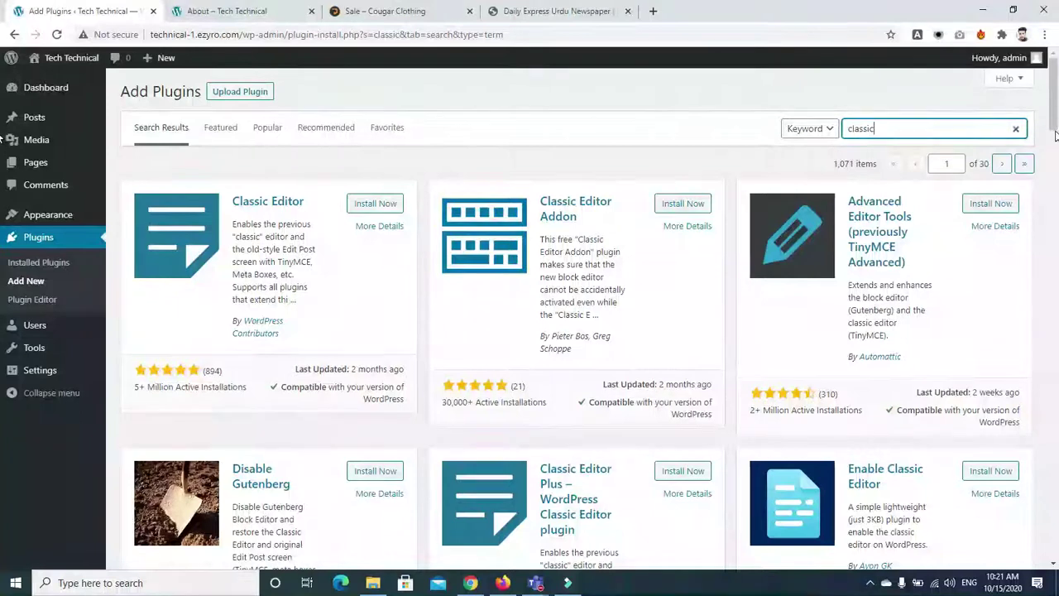
Install the Classic Editor plugin from the search results and activate it in the installed plugins list
mouse_move(1055, 129)
left_mouse_down()
mouse_move(1058, 273)
mouse_move(1058, 116)
left_mouse_up()
left_click(374, 205)
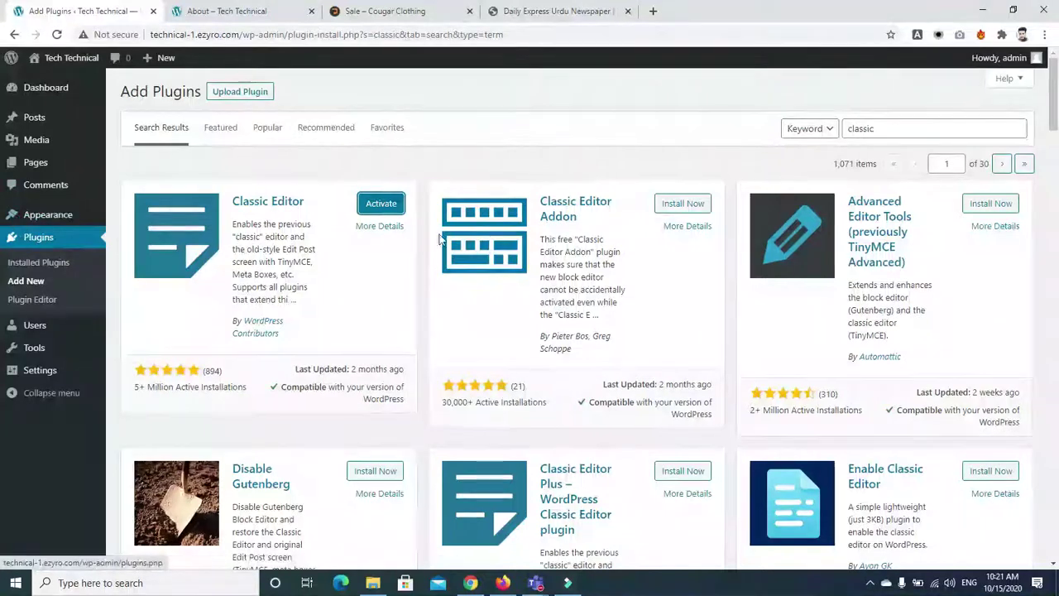
left_click(48, 240)
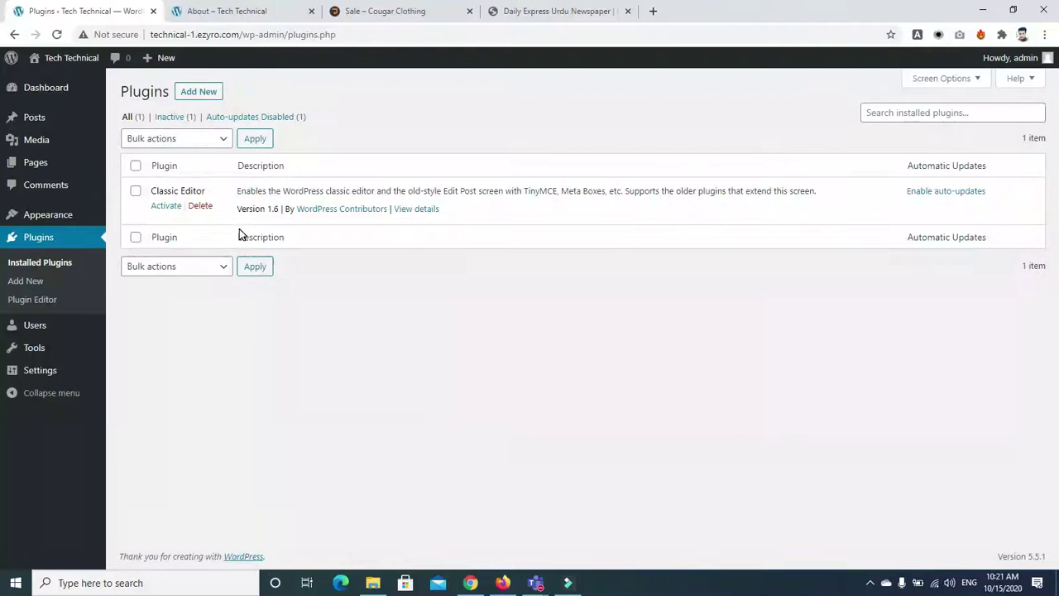
left_click(165, 207)
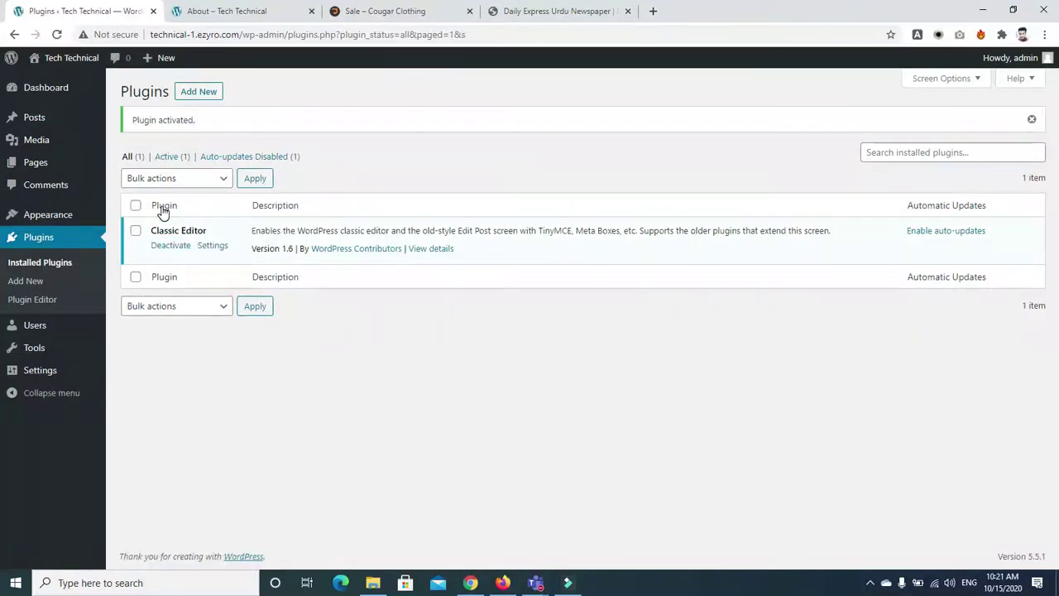
Switch to the Microsoft Teams meeting, admit the guest waiting in the lobby and return to Chrome
left_click(536, 583)
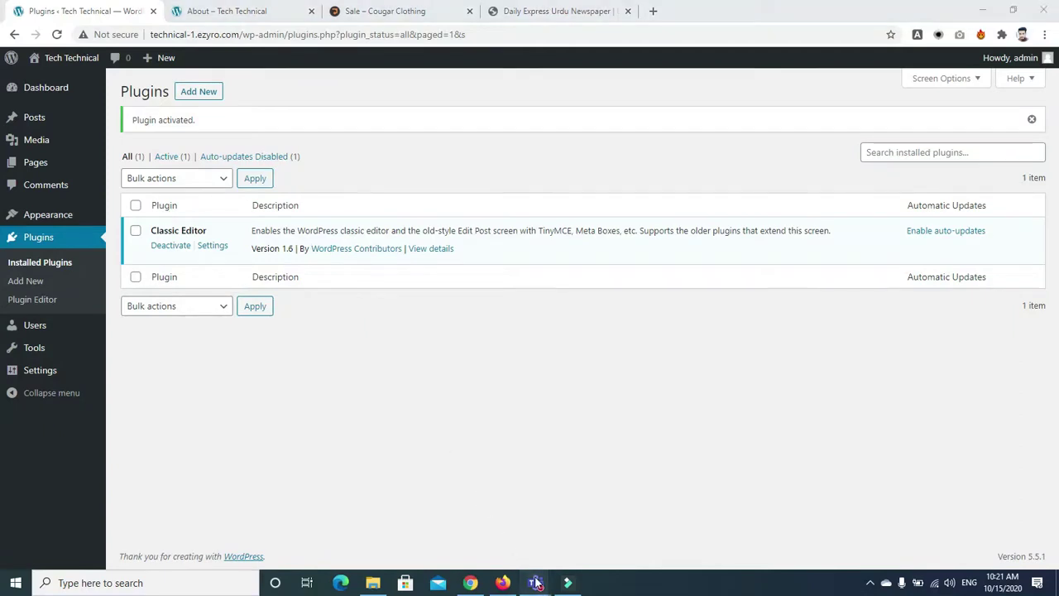
left_click(617, 497)
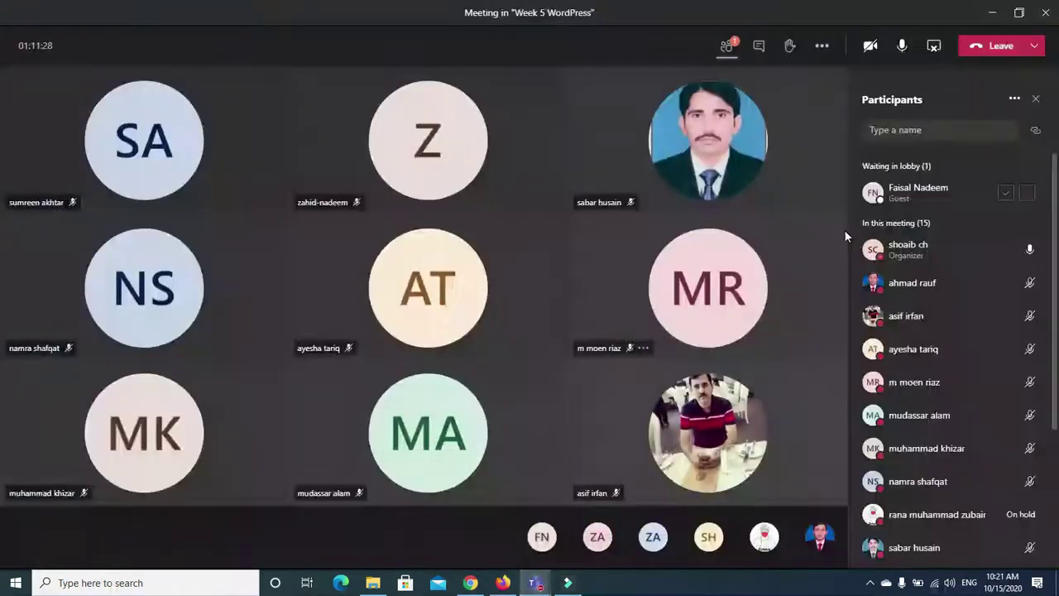
left_click(1007, 194)
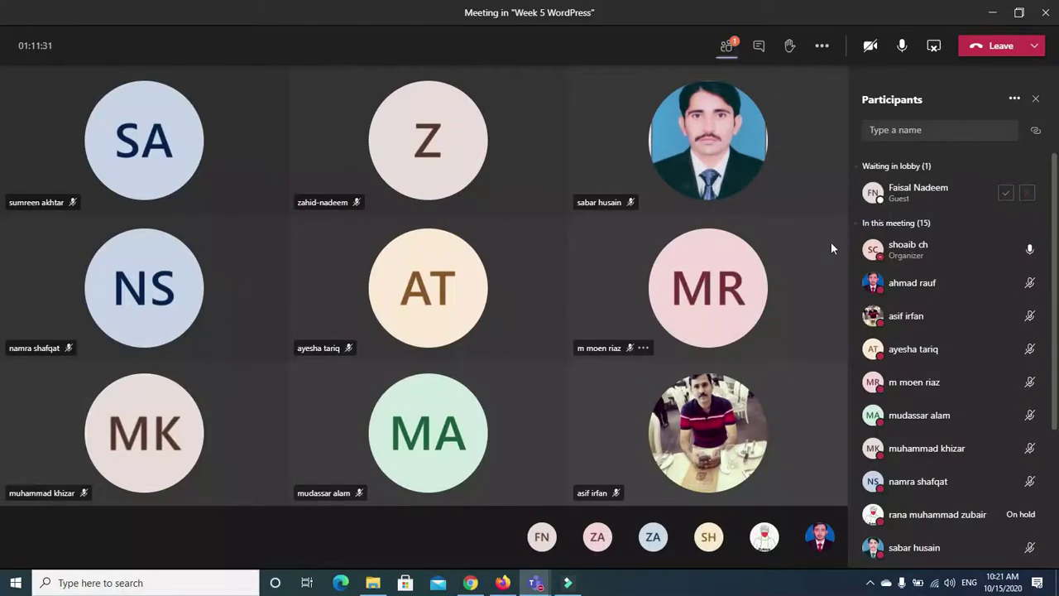
mouse_move(505, 583)
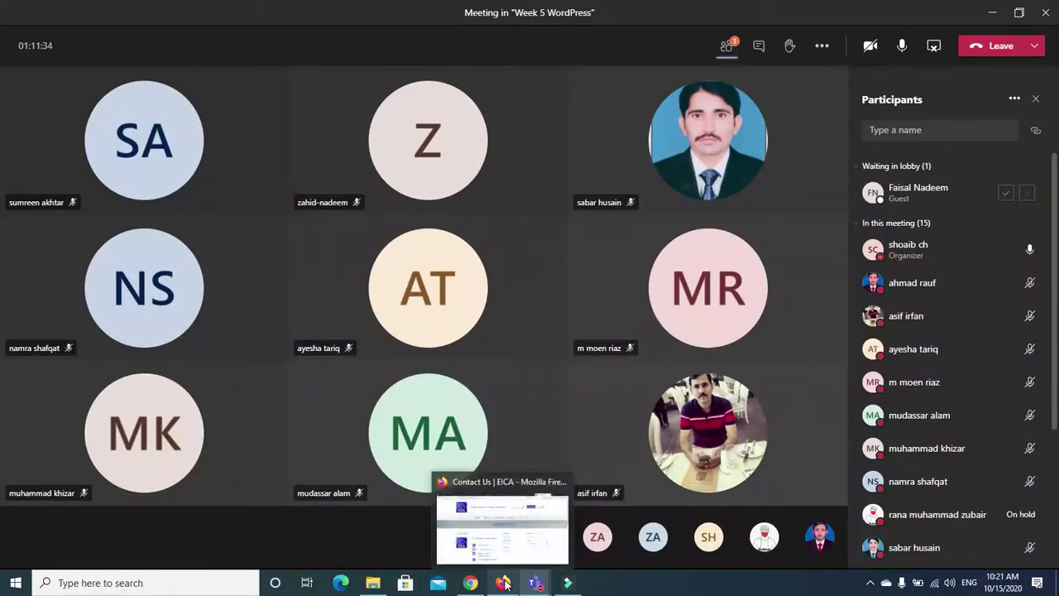
left_click(1003, 195)
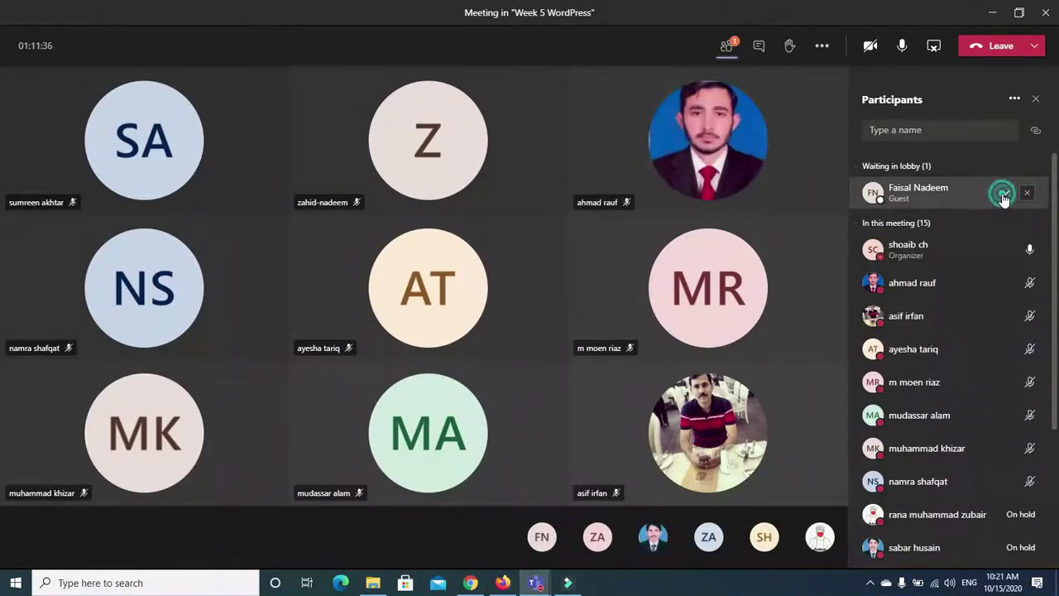
left_click(470, 583)
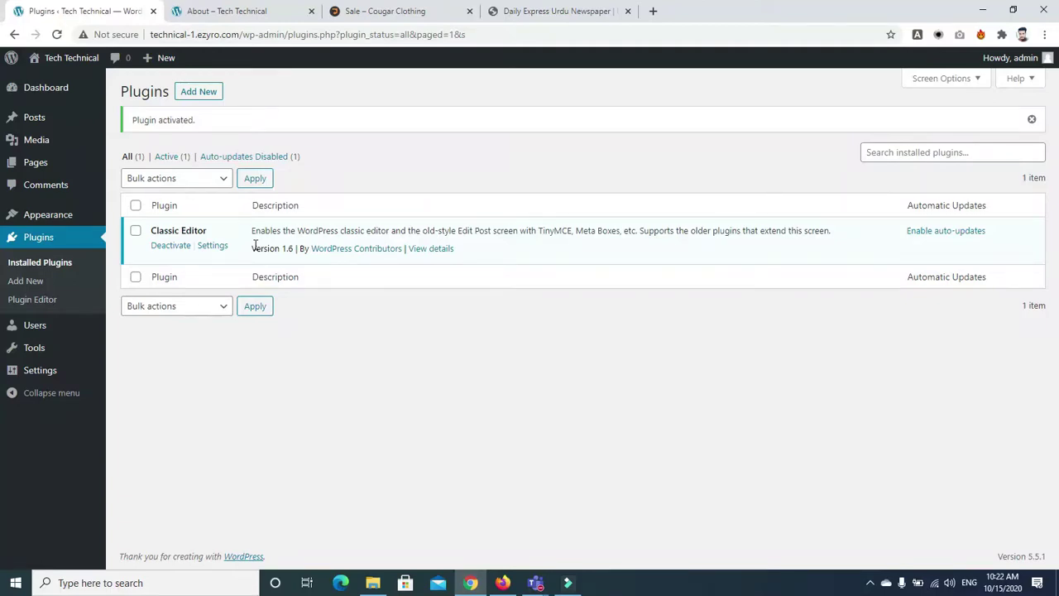
Deactivate the Classic Editor plugin and activate it again
left_click(159, 250)
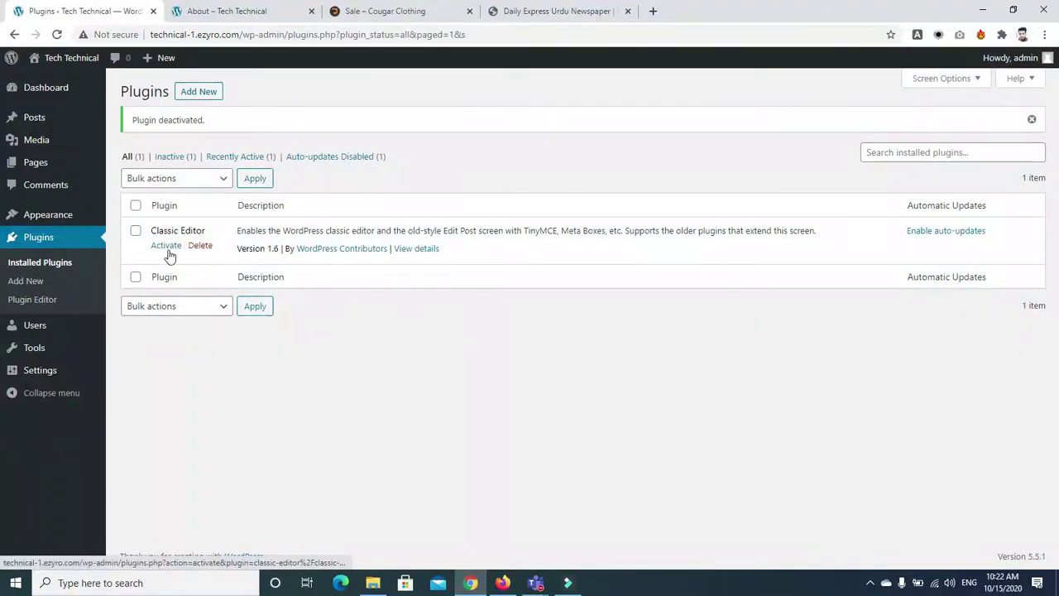
left_click(165, 248)
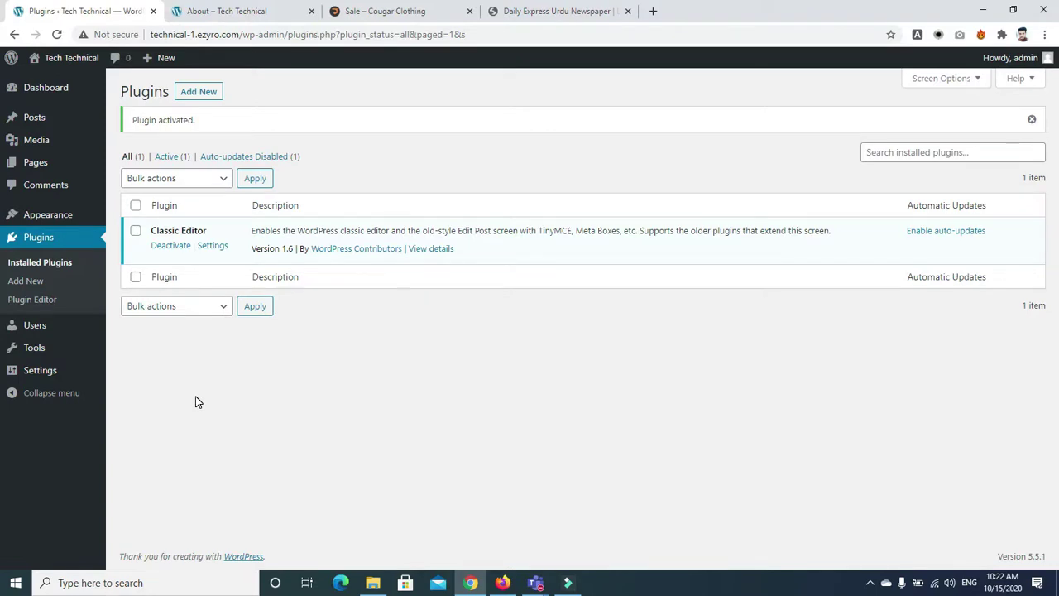
Check the list of pages and open the site's Reading settings
left_click(33, 165)
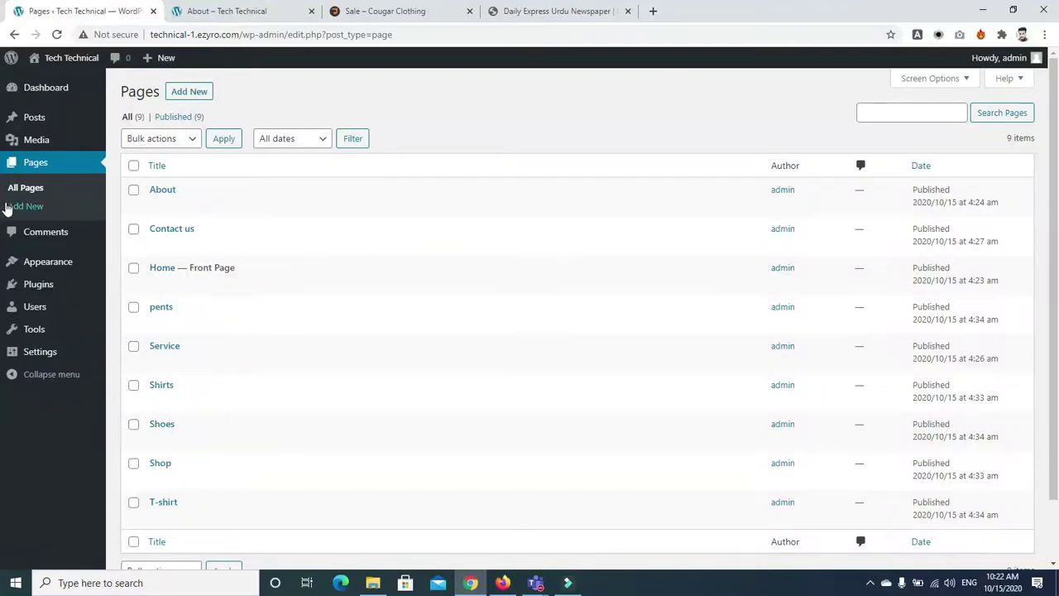
mouse_move(53, 355)
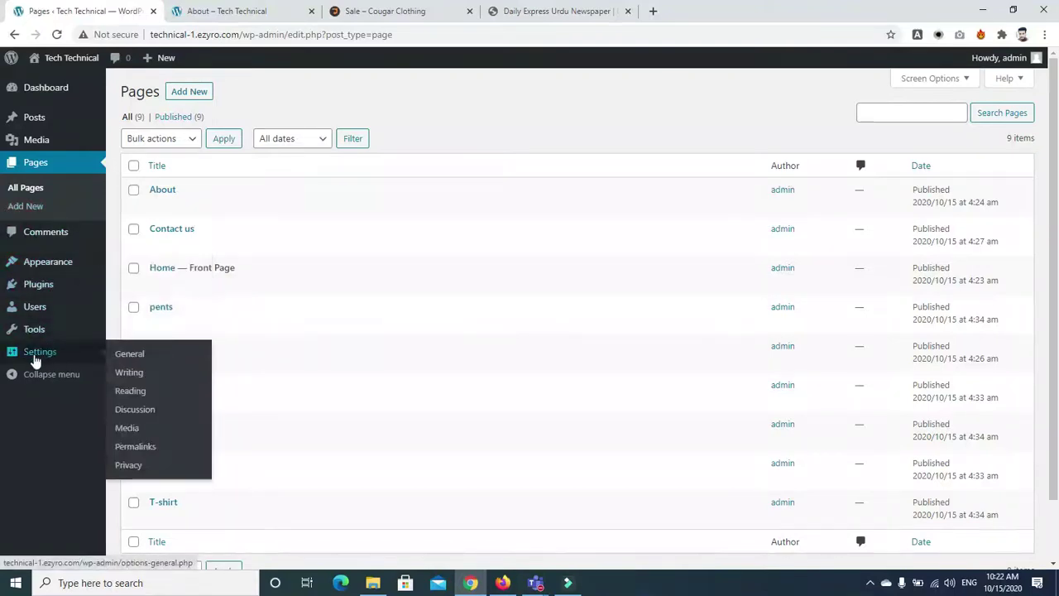
left_click(131, 392)
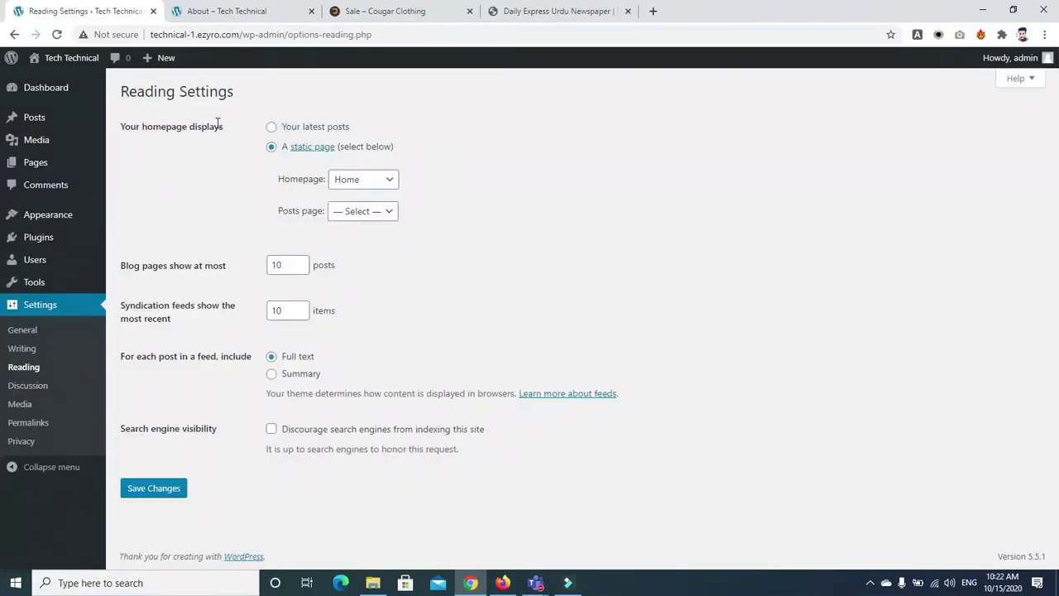
Try the latest posts option for the homepage display and load the site's root address to view its Home page
left_click(271, 127)
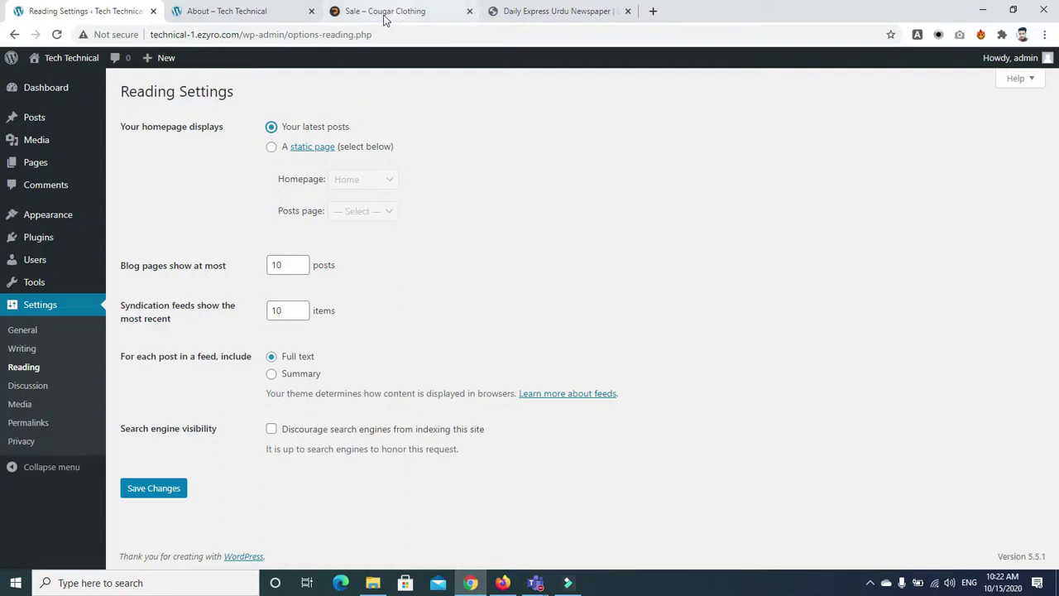
left_click(238, 11)
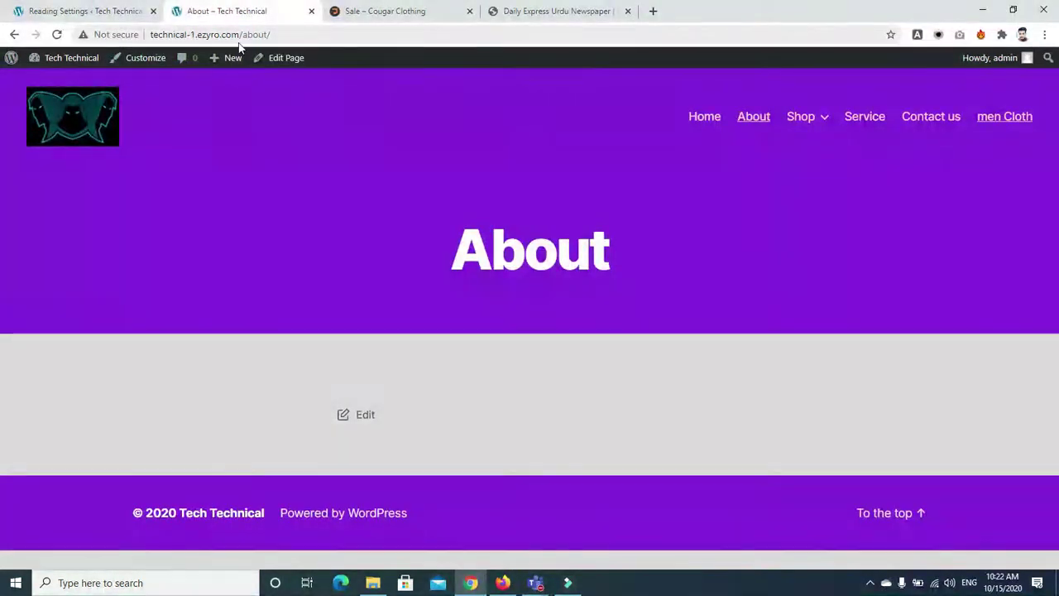
left_click_drag(241, 34, 272, 35)
key("BackSpace")
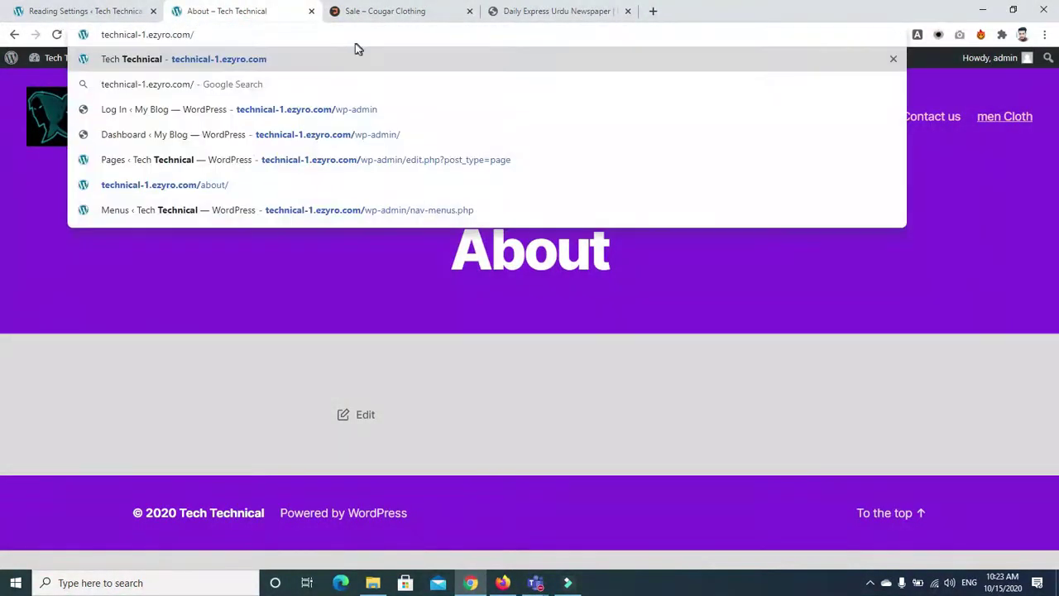
key("Return")
left_click(717, 123)
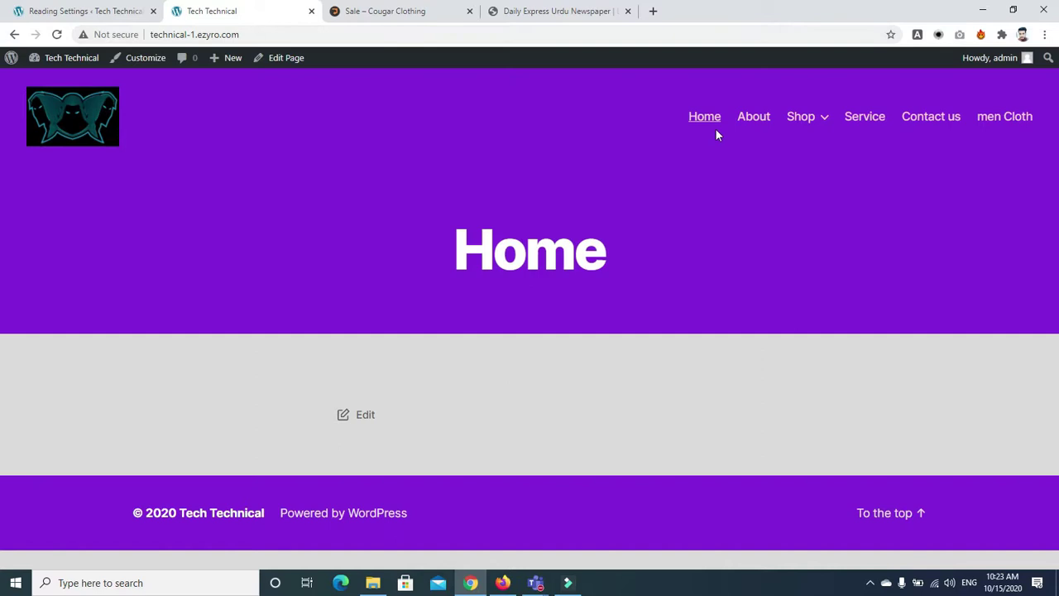
Set the homepage to display a static page with Home as the homepage, and save the Reading settings
left_click(110, 10)
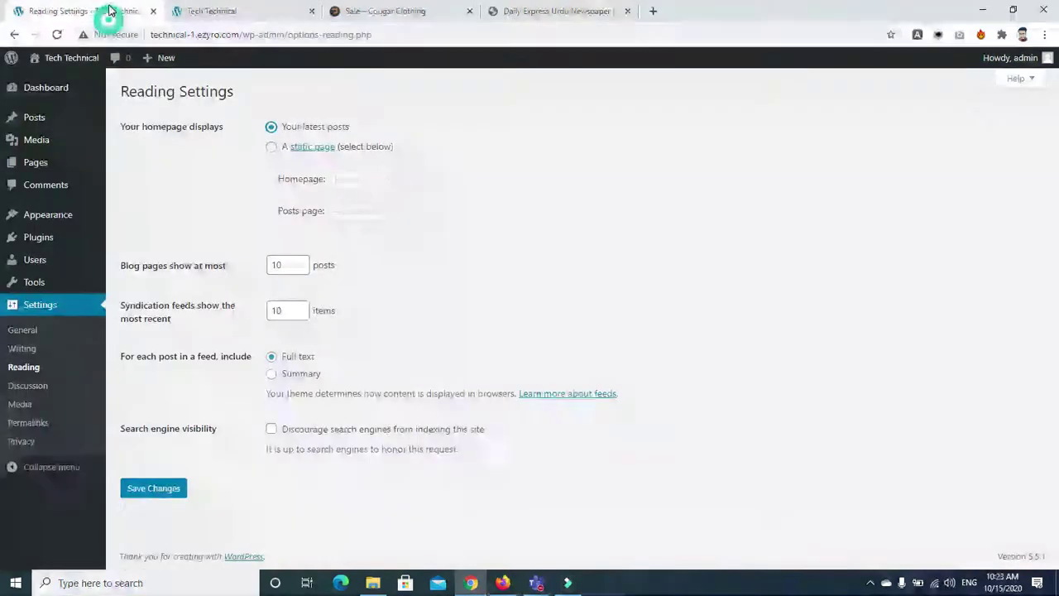
left_click(272, 148)
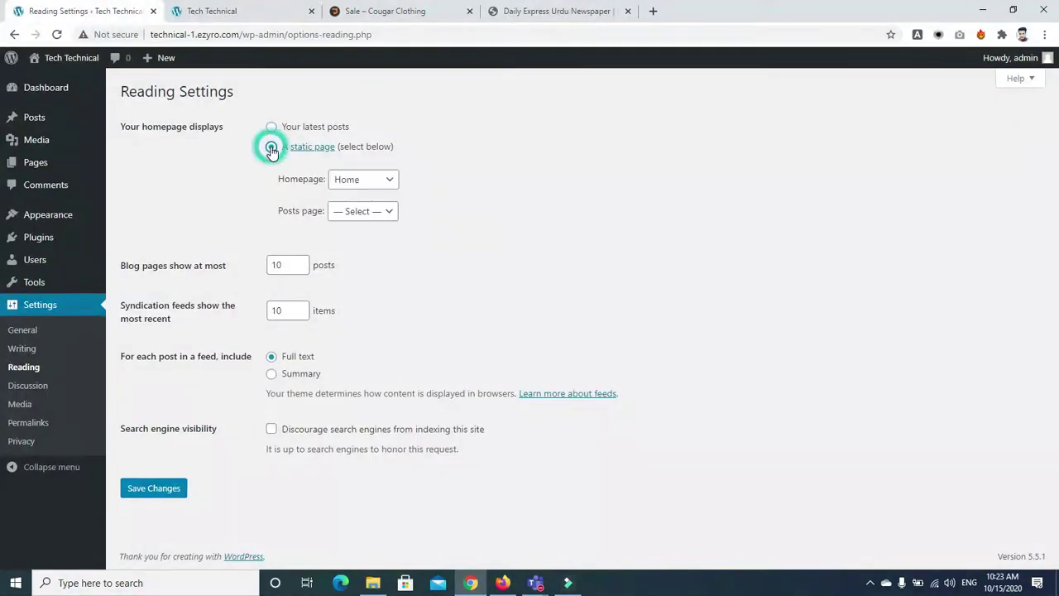
left_click(375, 183)
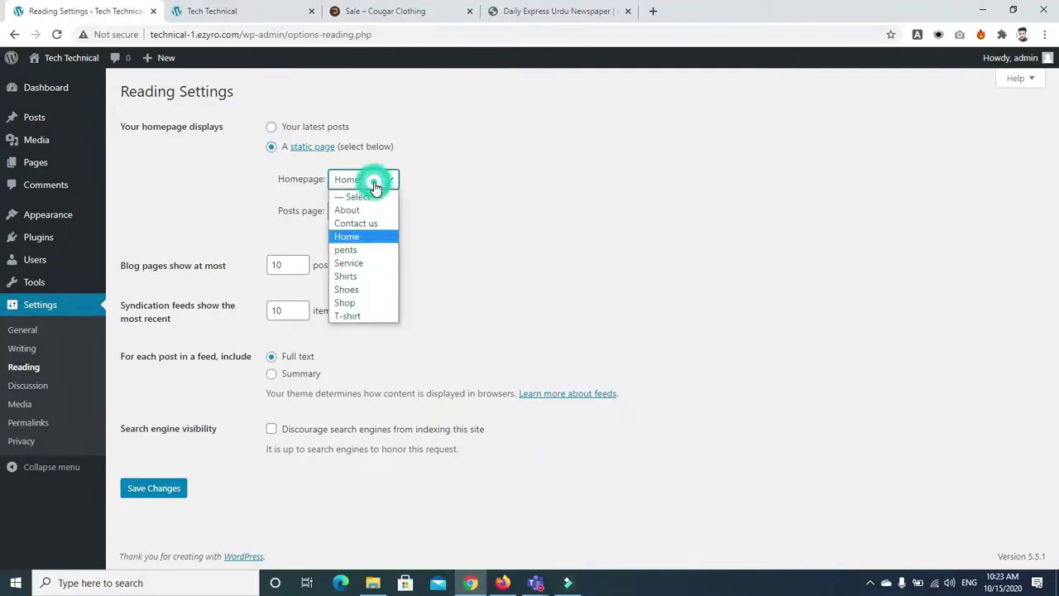
left_click(349, 237)
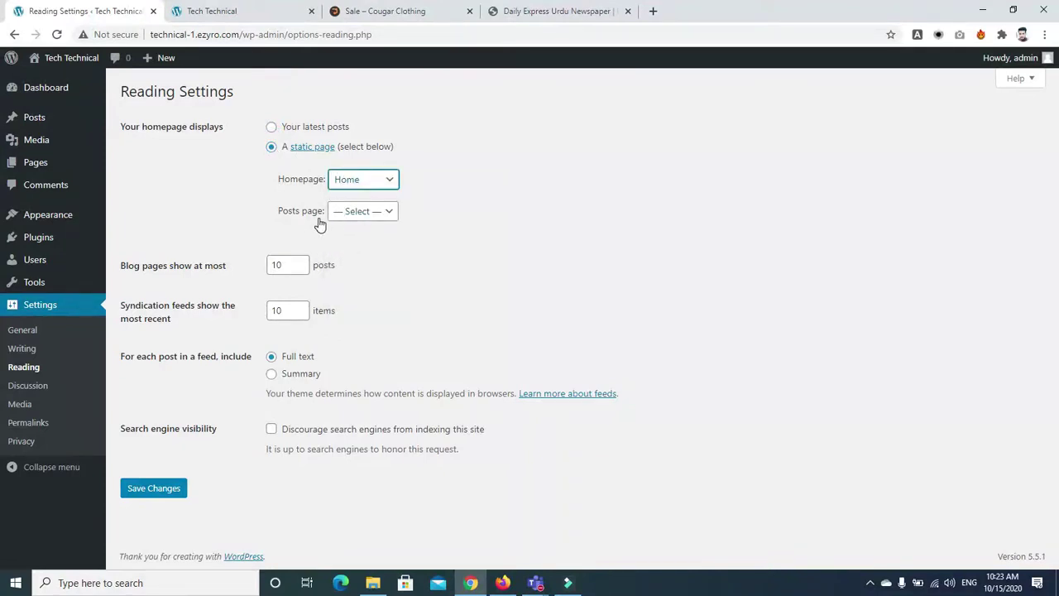
left_click(138, 494)
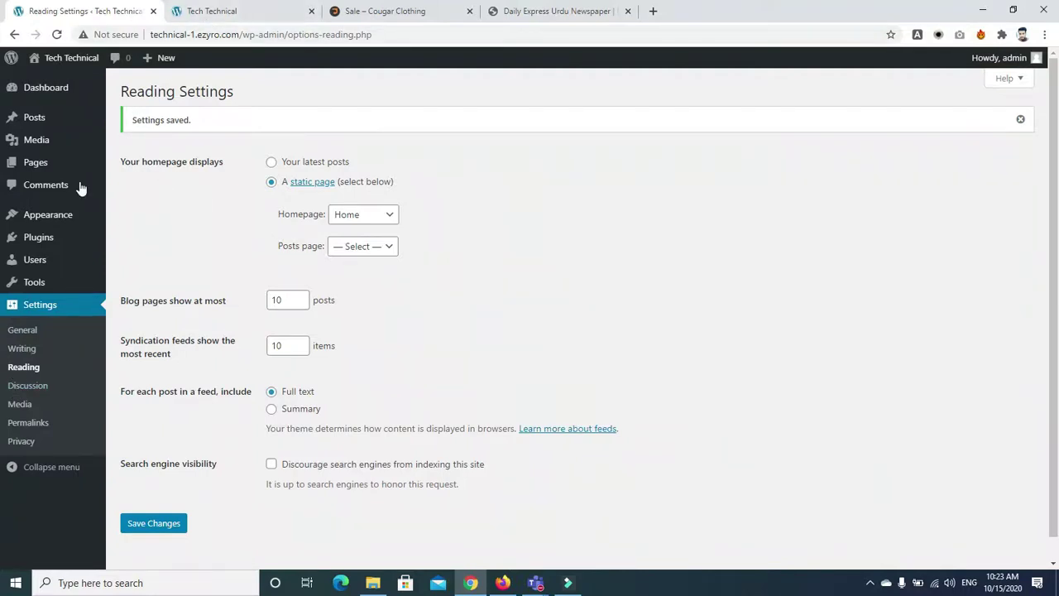
Open the Home page for editing and compare the Text and Visual modes of its content editor, ending in Visual mode
left_click(38, 164)
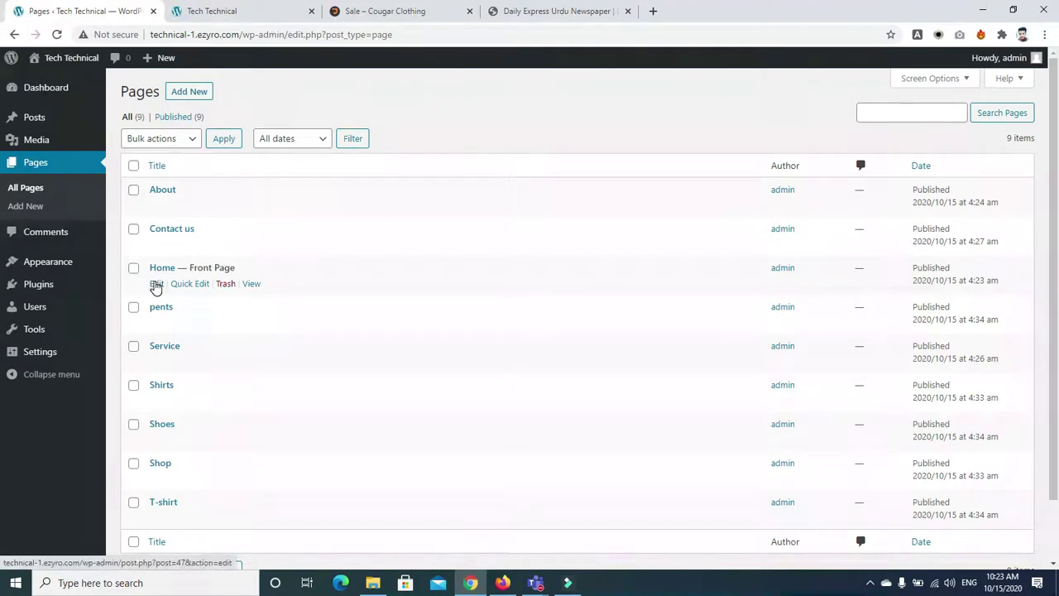
left_click(156, 285)
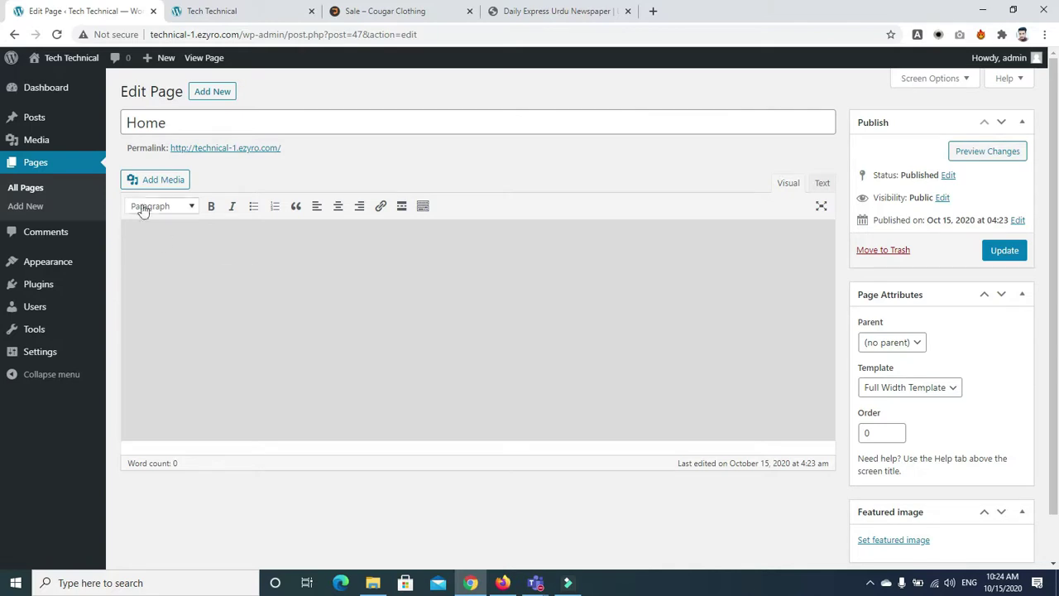
left_click(822, 183)
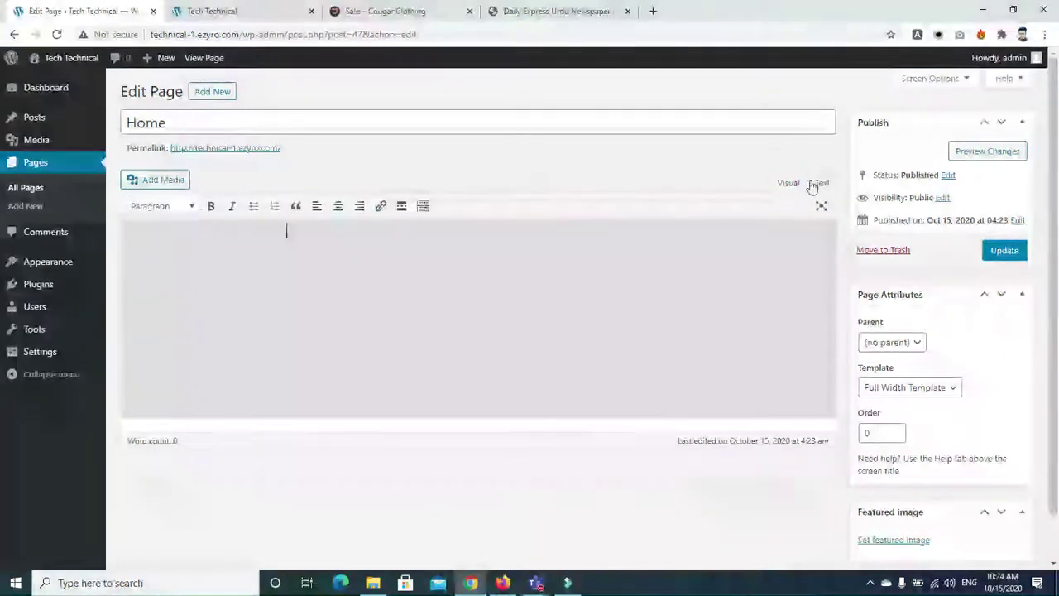
left_click(817, 184)
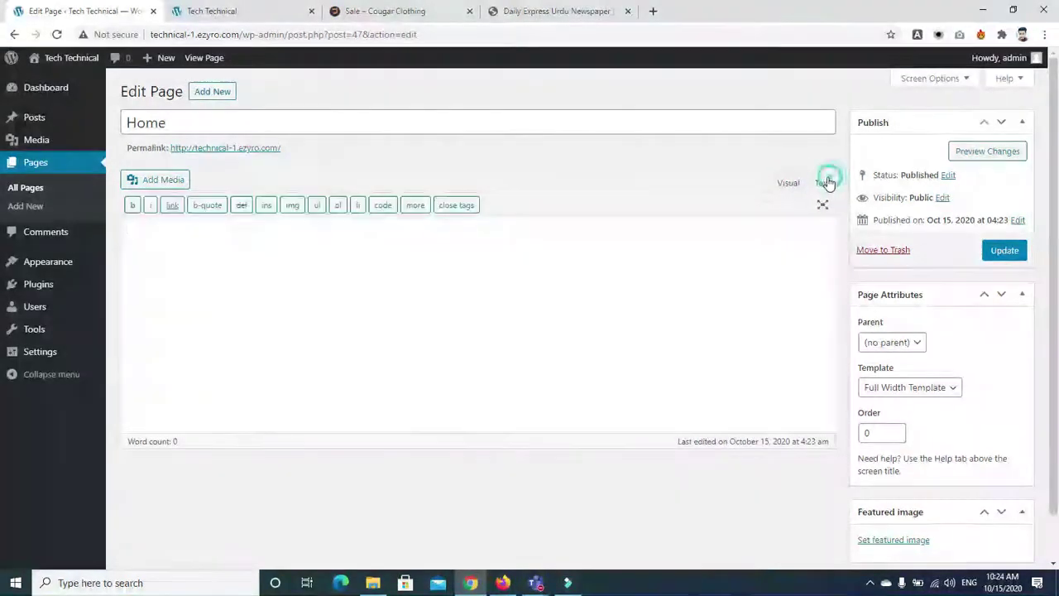
left_click(789, 183)
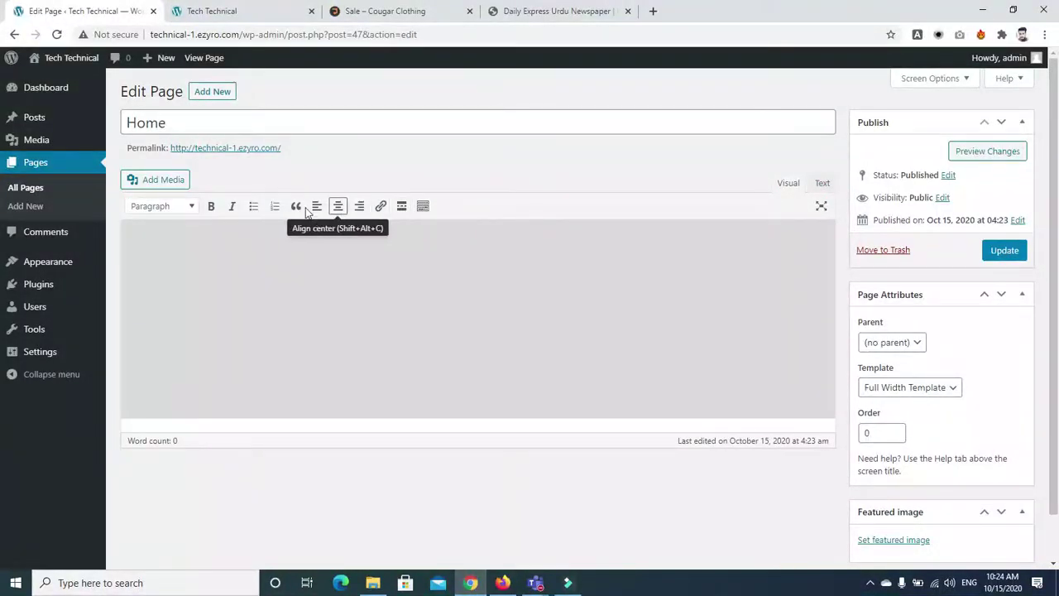
Try the Read More tag and distraction-free writing in the Home page editor, and leave the additional row of formatting tools shown
left_click(402, 206)
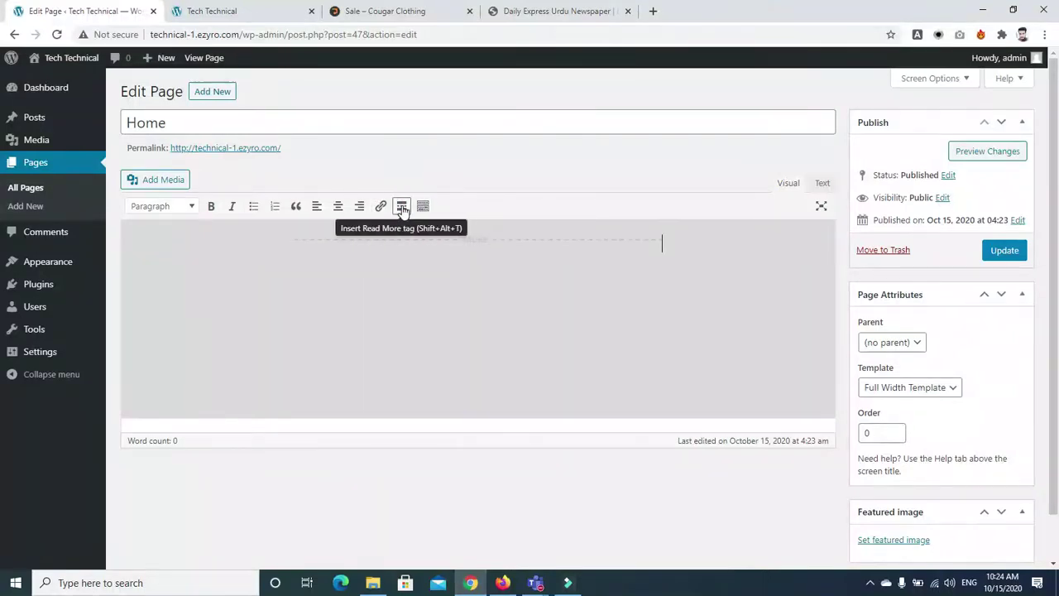
left_click(422, 207)
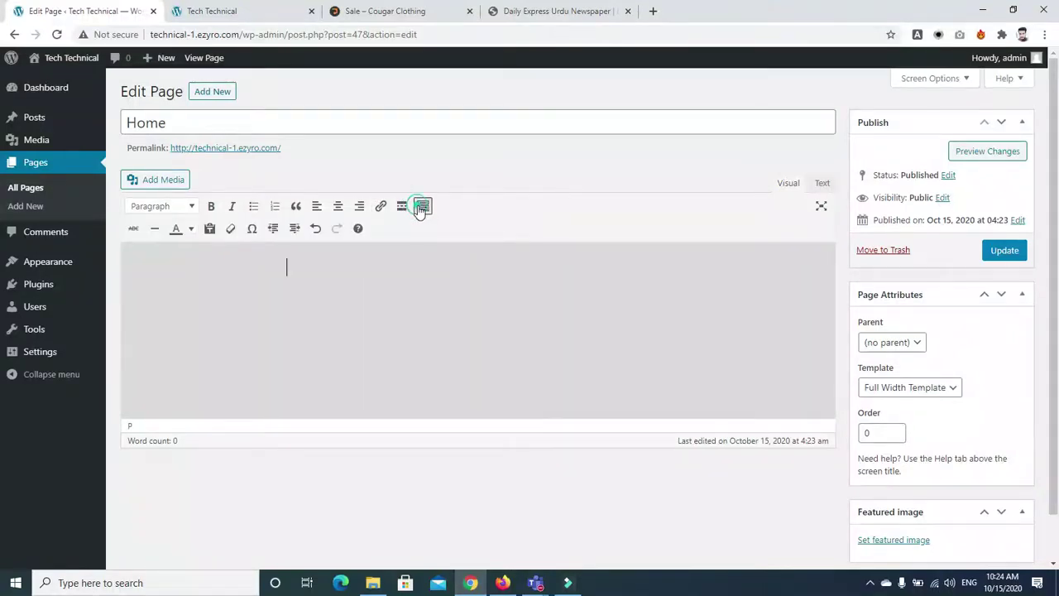
left_click(422, 207)
left_click(422, 207)
left_click(821, 206)
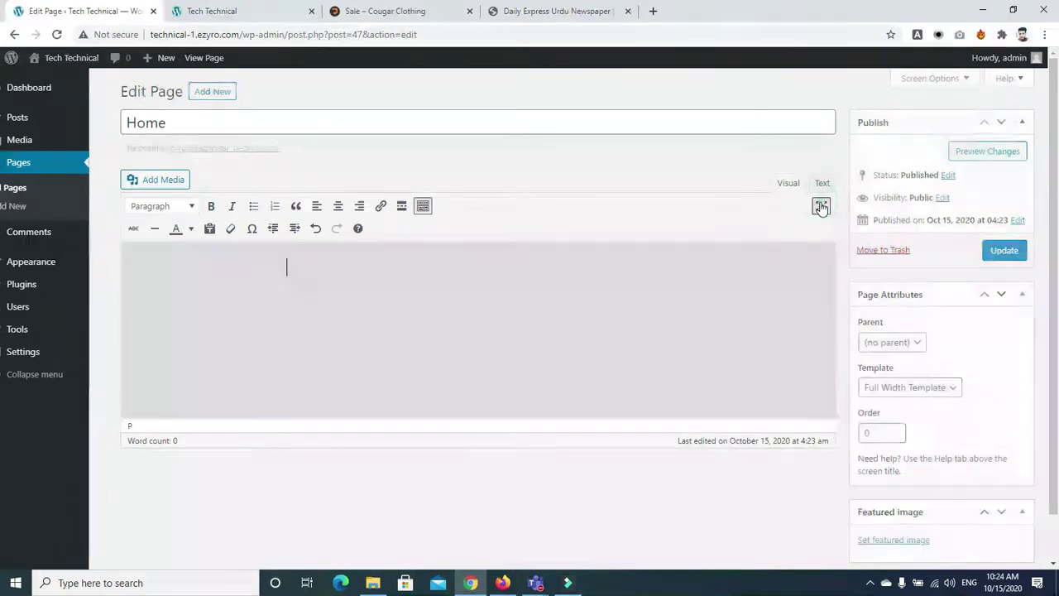
left_click(380, 280)
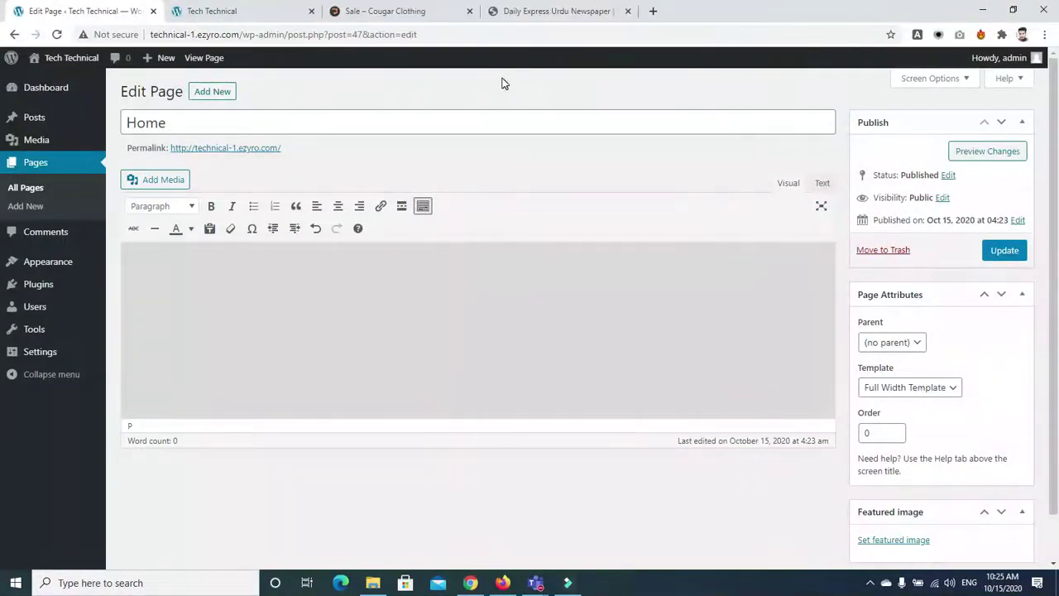
Open the Karachi edition on the Daily Express Urdu newspaper site and view its lead news story
left_click(529, 11)
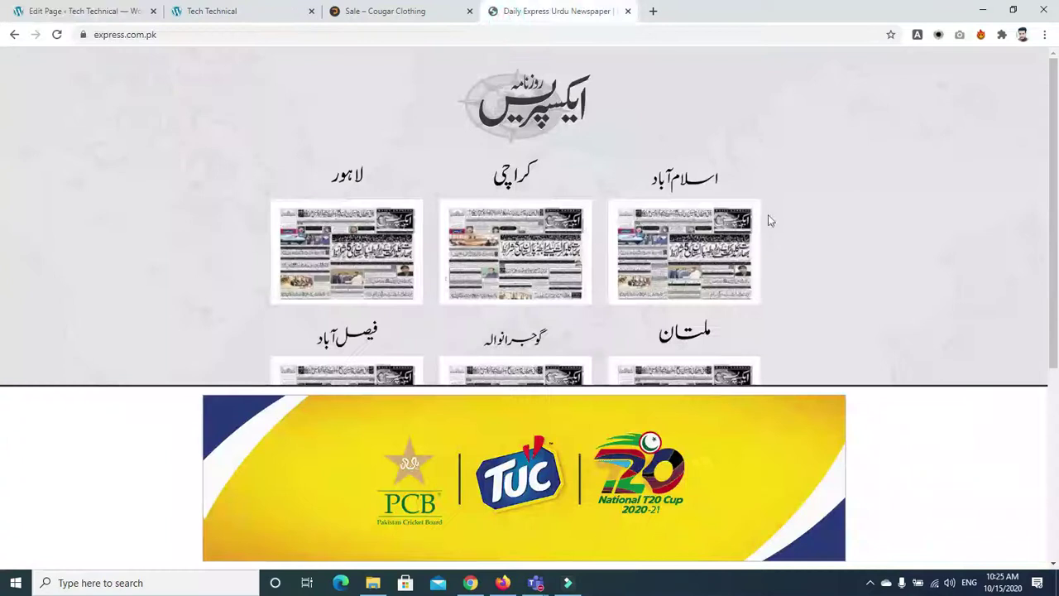
left_click(513, 281)
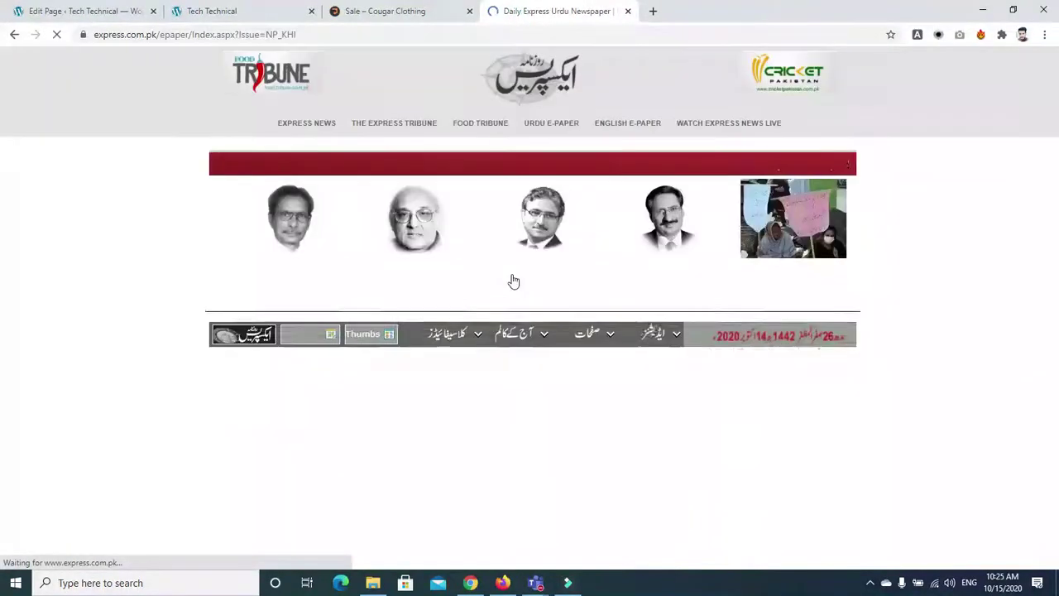
scroll(418, 476, "down", 2)
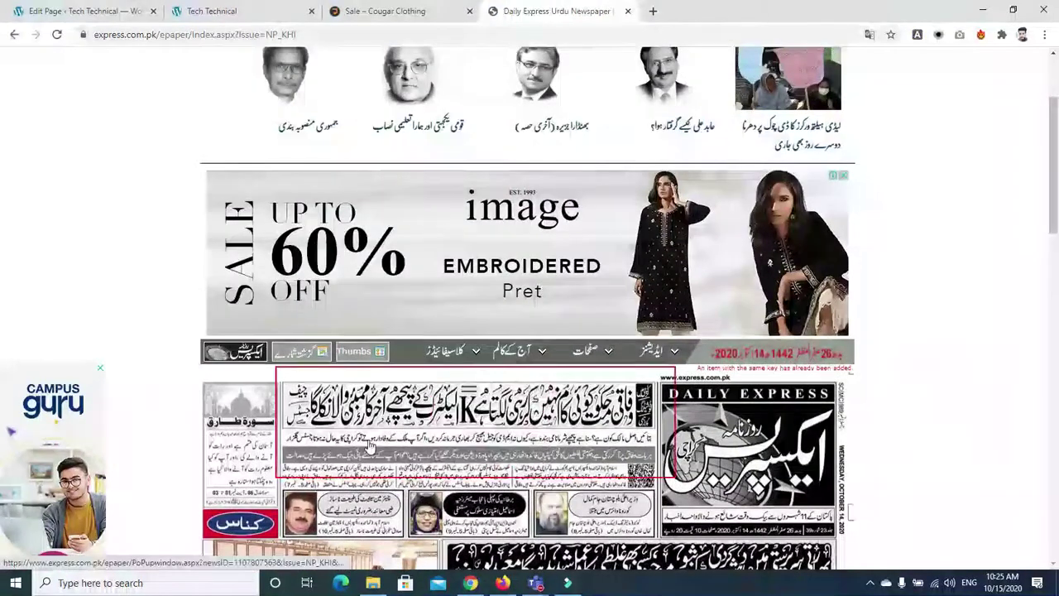
left_click(370, 447)
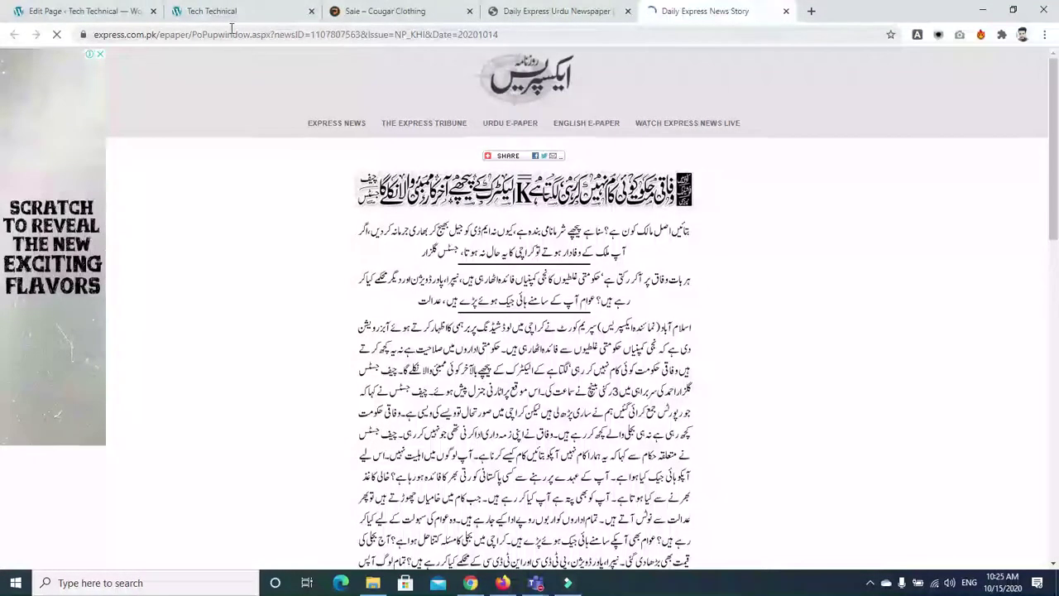
Return from the Express site to the Google results, search for newspaper english and close the separate news story
left_click(536, 16)
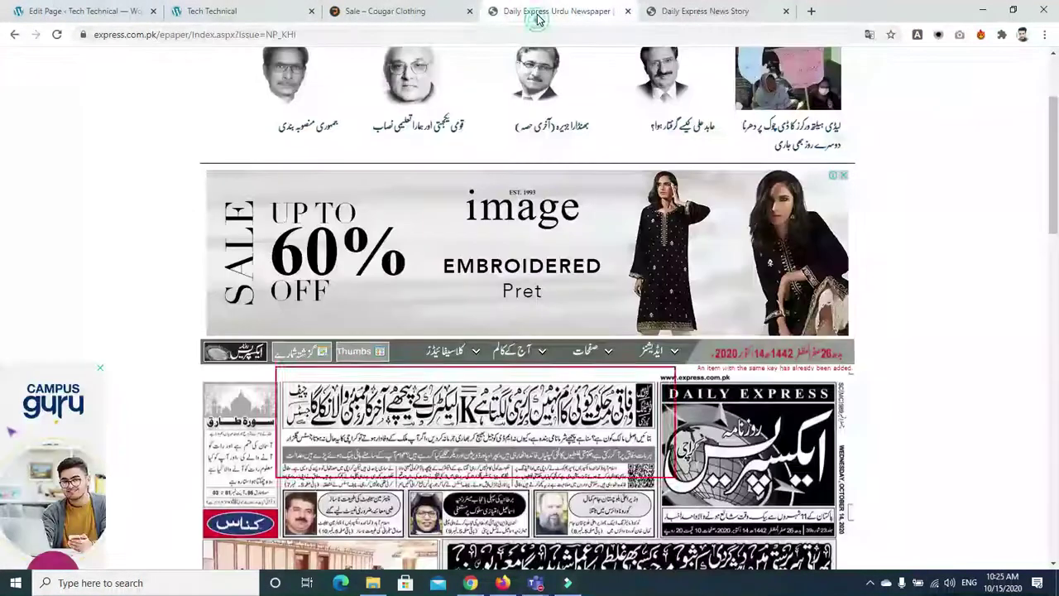
left_click(14, 34)
left_click(14, 35)
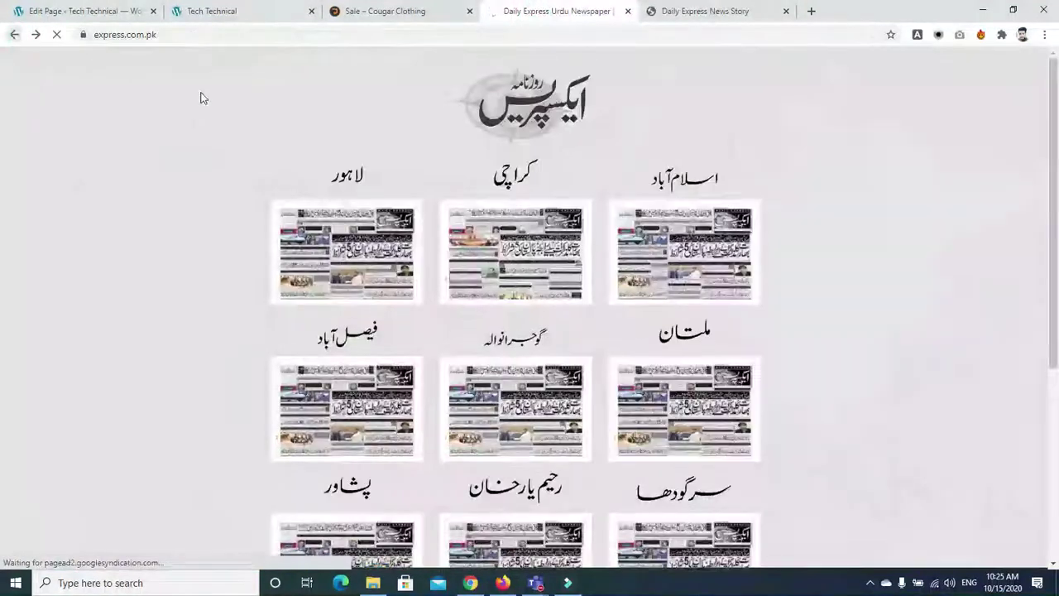
left_click(244, 76)
type("english")
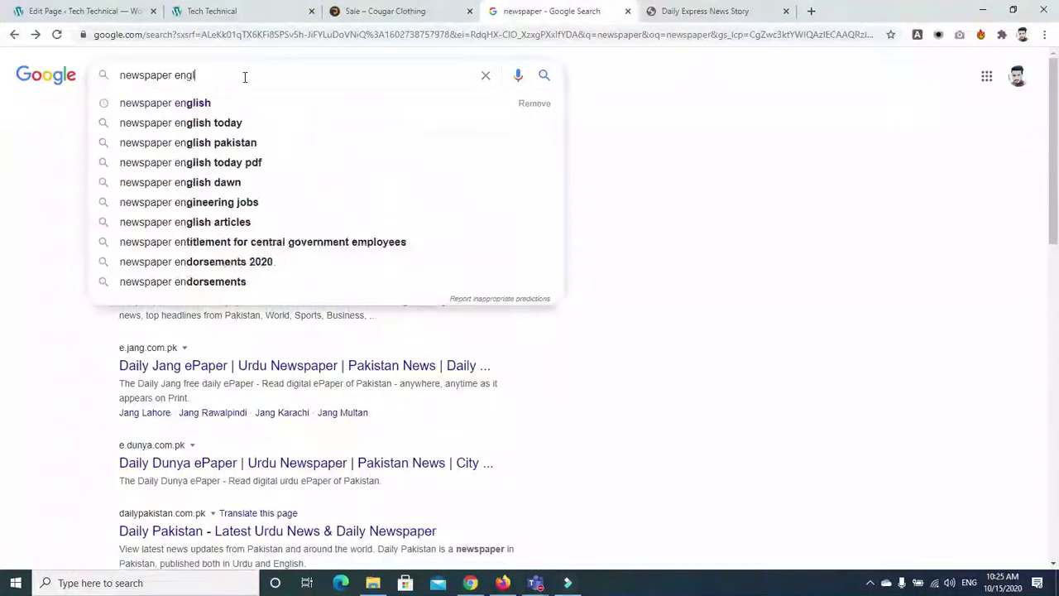
key("Return")
left_click(745, 11)
left_click(786, 11)
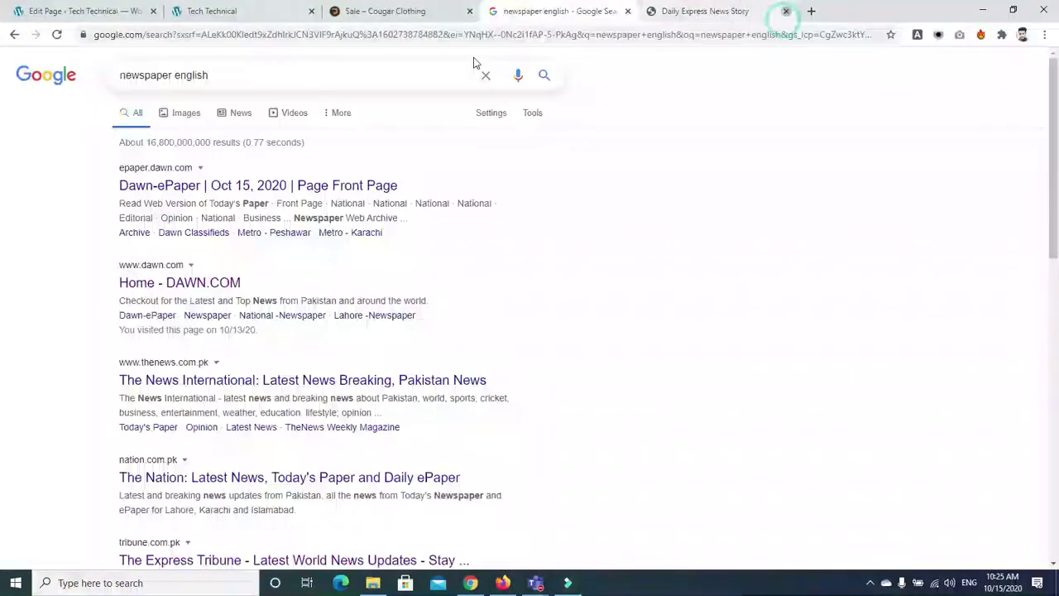
View the Dawn ePaper front page from the search results and return to the results
left_click(242, 190)
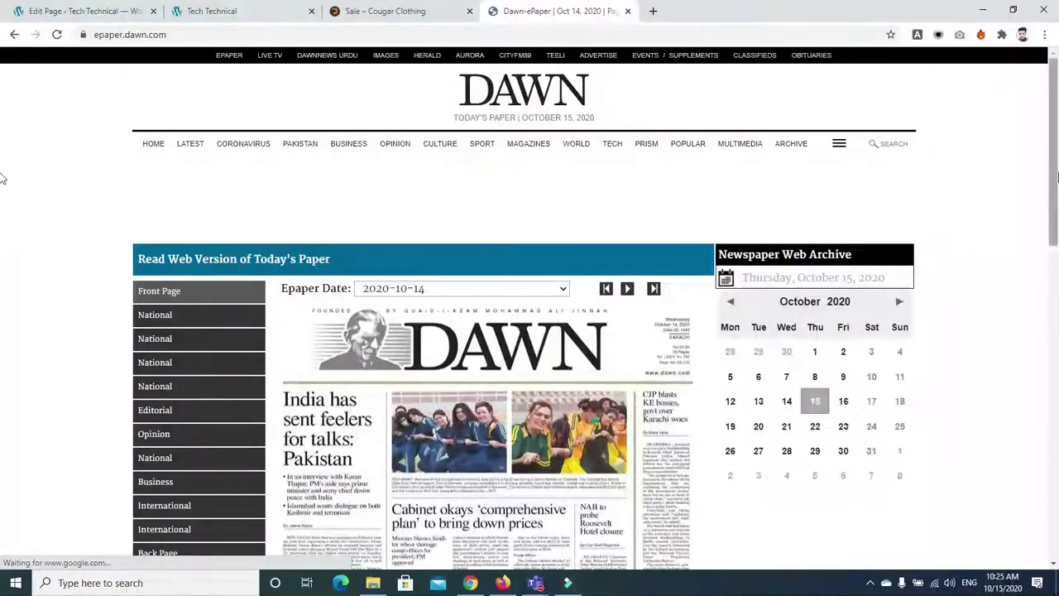
scroll(2, 207, "down", 2)
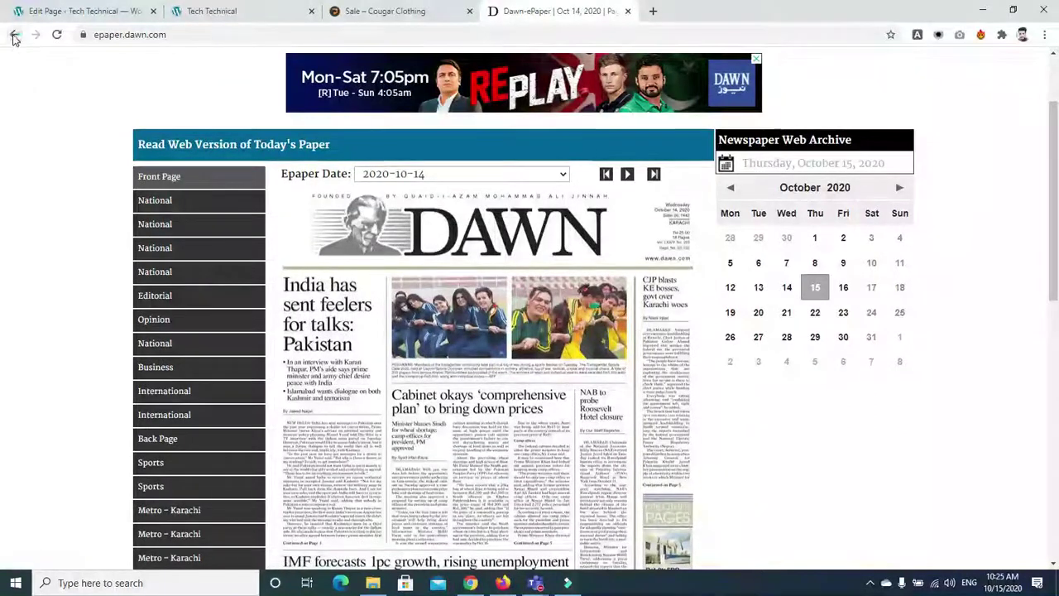
left_click(14, 34)
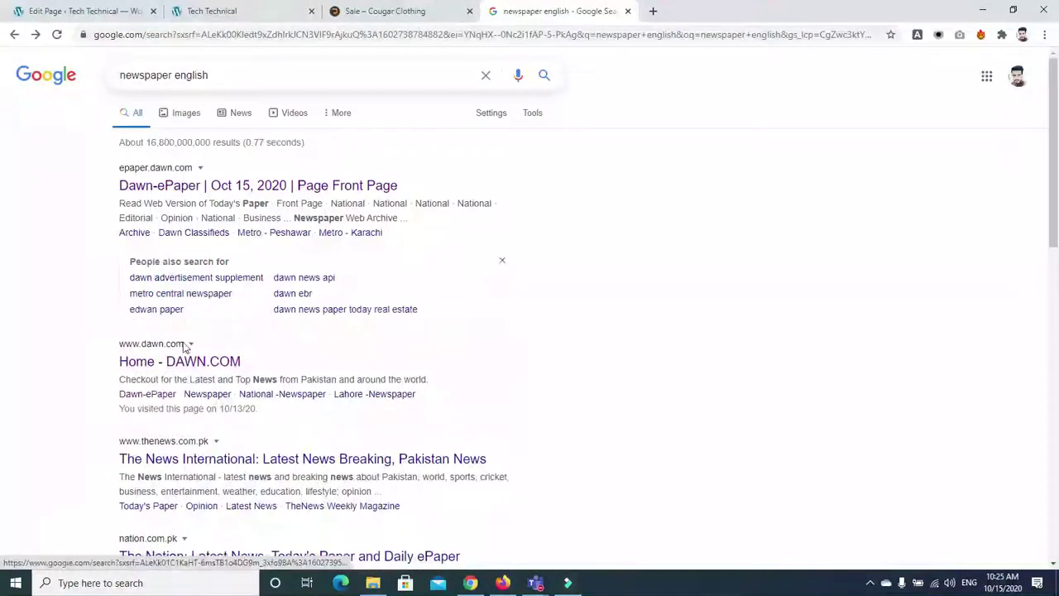
Open the DAWN.COM home page from the results and open the article on G-20 suspending poor nations' debt payments
left_click(188, 370)
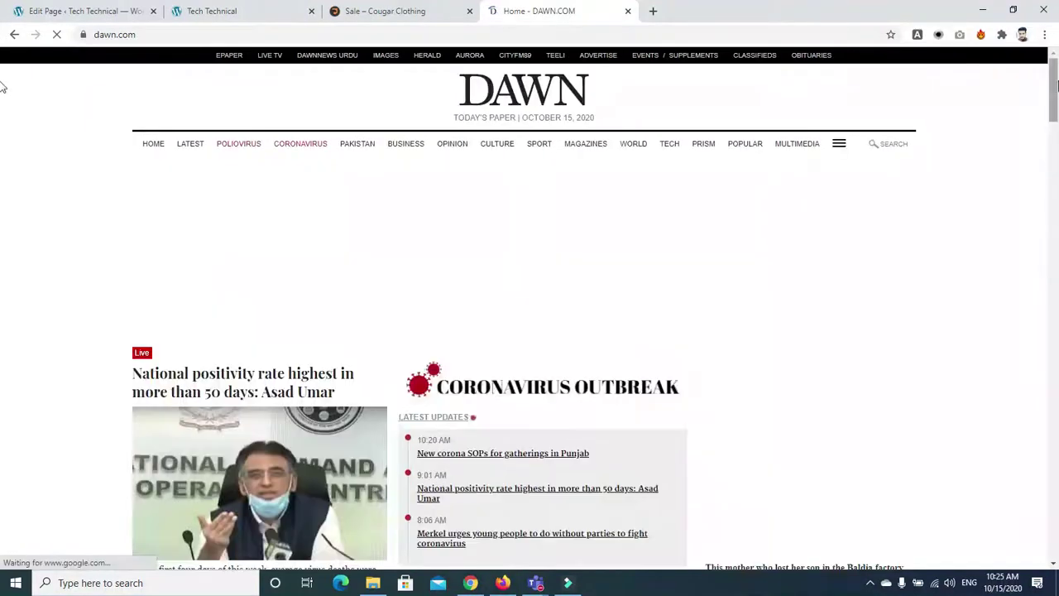
scroll(294, 318, "down", 10)
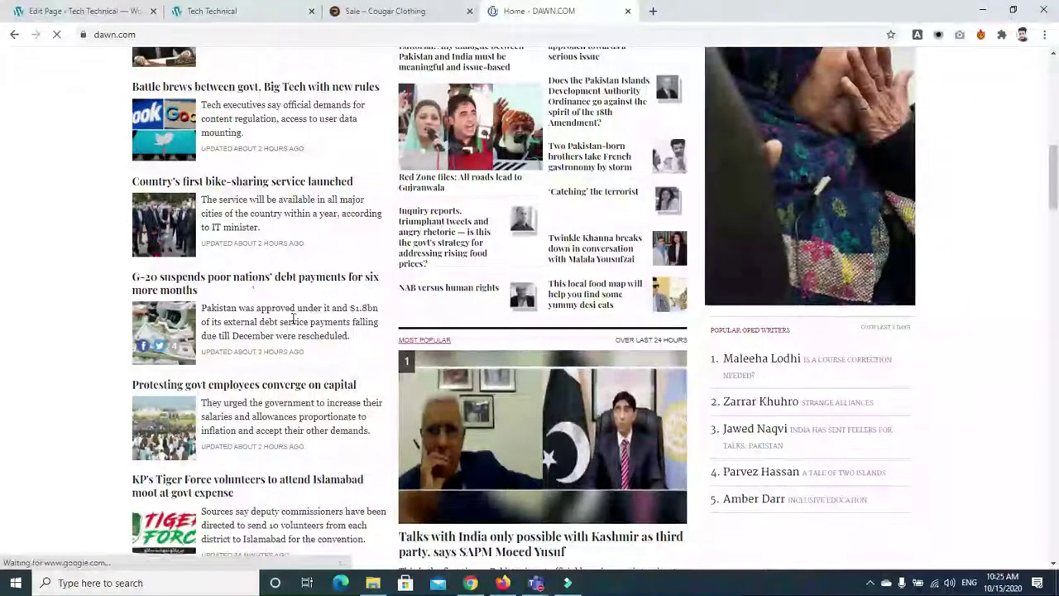
left_click(259, 284)
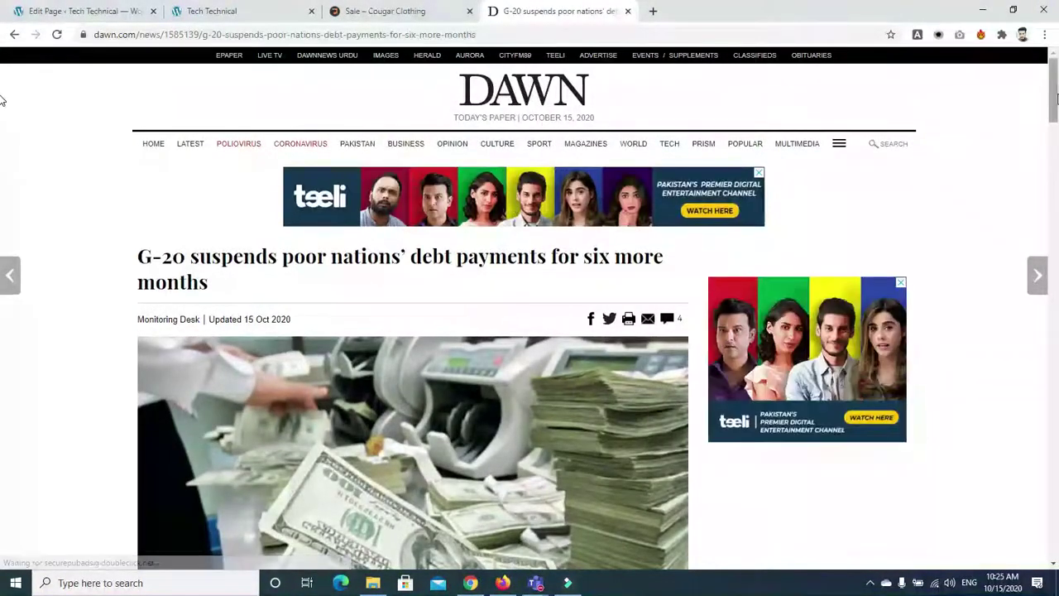
Select the bold lead paragraph beginning "KARACHI: The G20 has decided" in the Dawn article
scroll(1, 99, "down", 5)
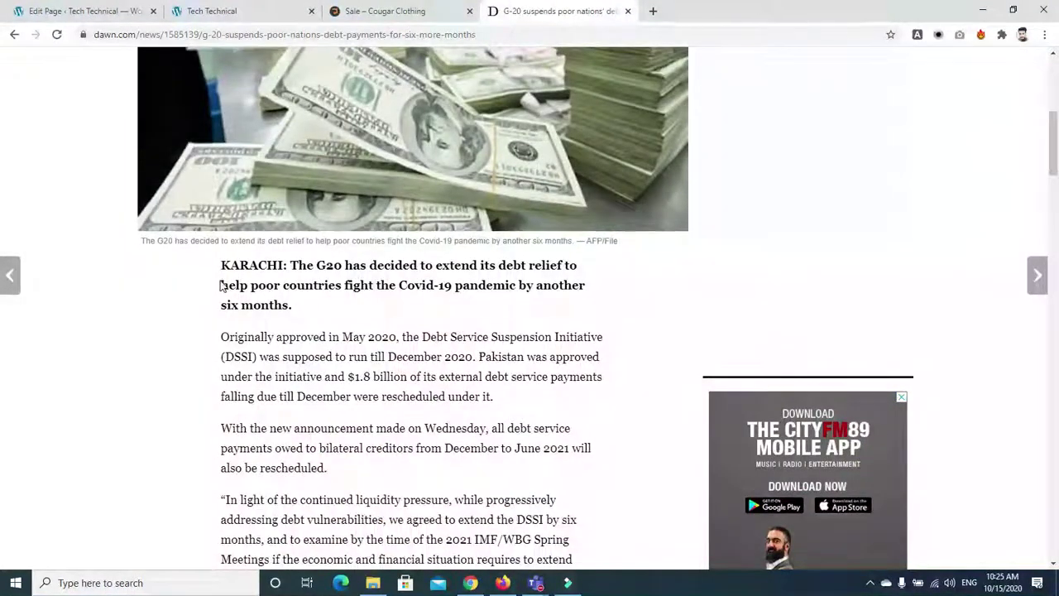
left_click_drag(221, 265, 296, 308)
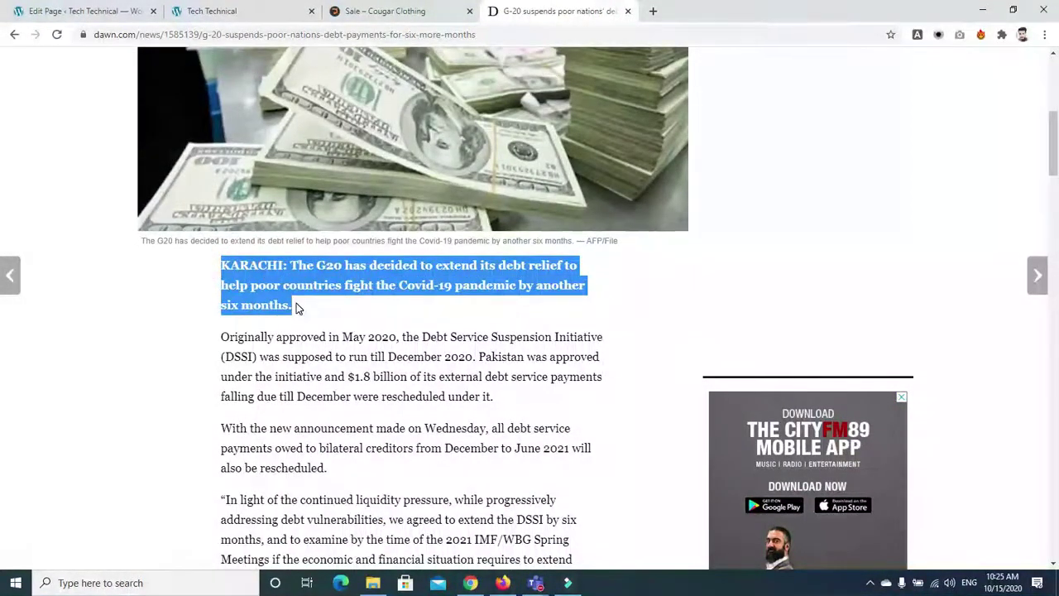
Return to the WordPress admin and open the post "You have Our Attention" for editing from the list of all posts
left_click(140, 12)
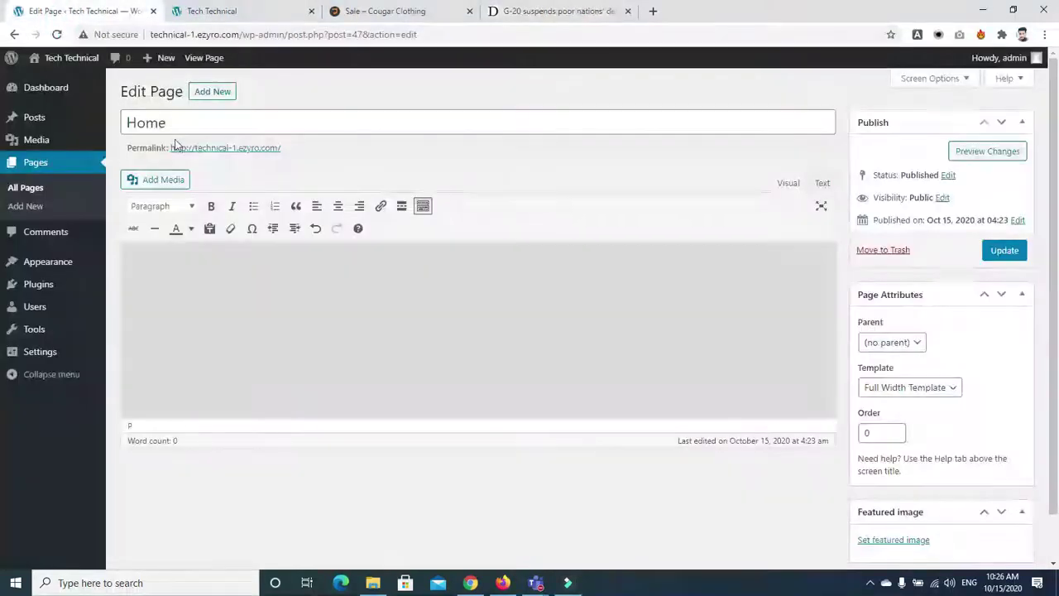
left_click(33, 119)
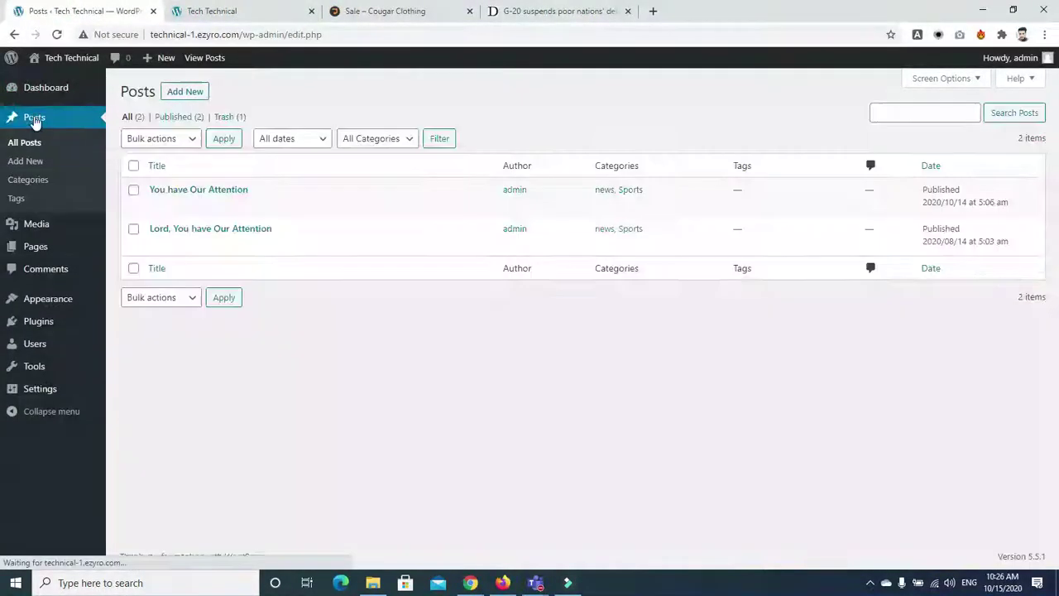
left_click(158, 206)
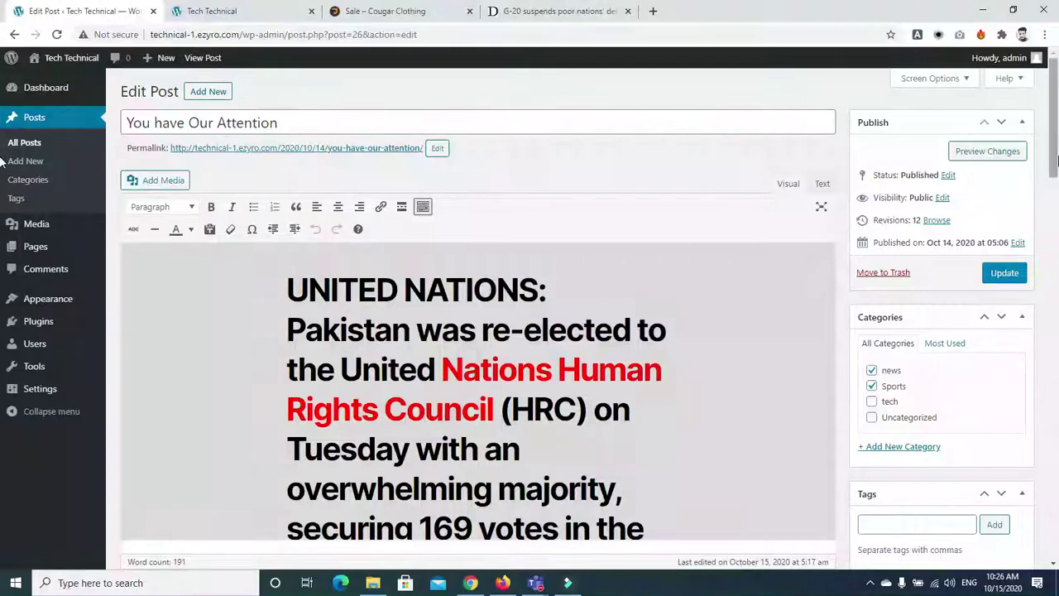
Align the small black logo image in the paragraph starting "The international community" to the right so the text wraps beside it
scroll(3, 166, "down", 6)
scroll(3, 294, "down", 4)
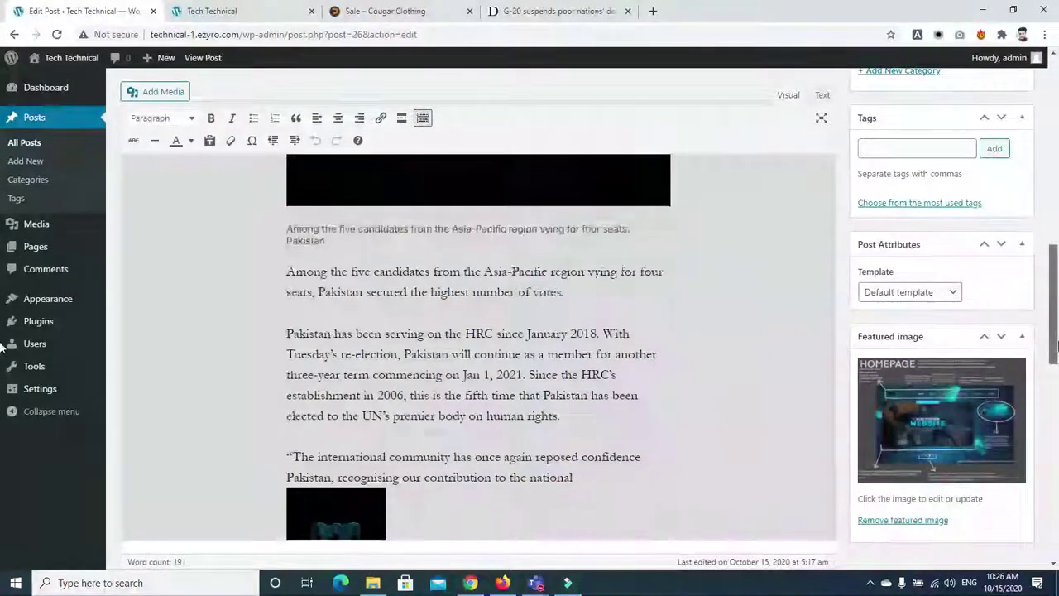
left_click(289, 390)
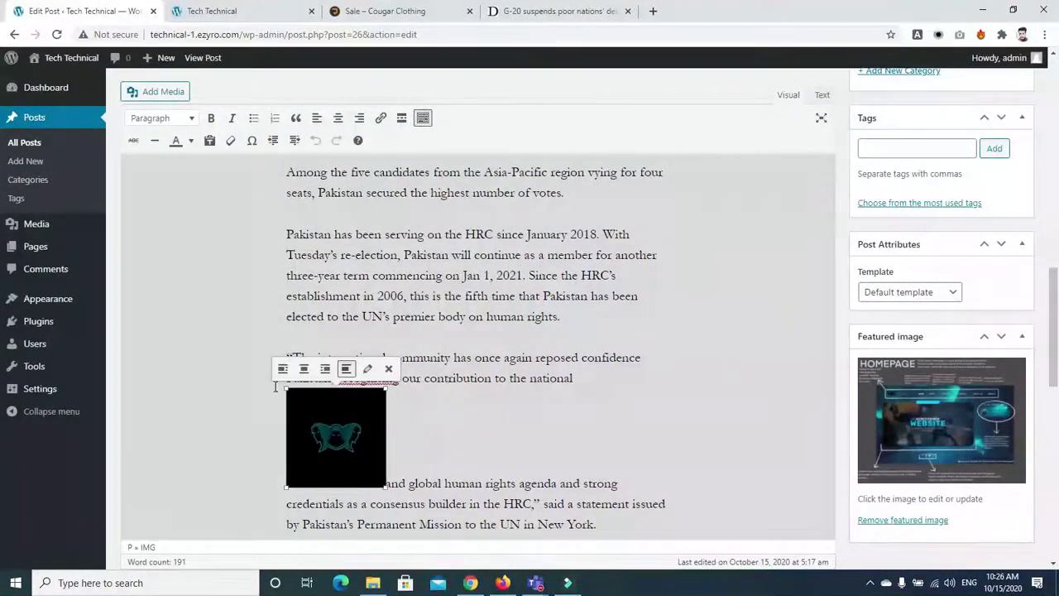
left_click(325, 369)
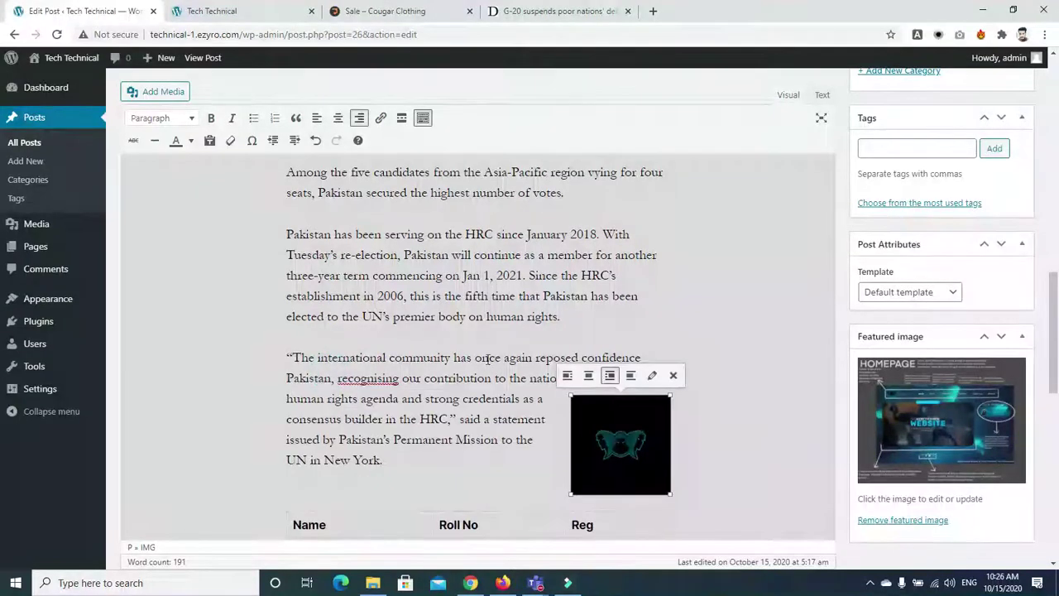
left_click(180, 389)
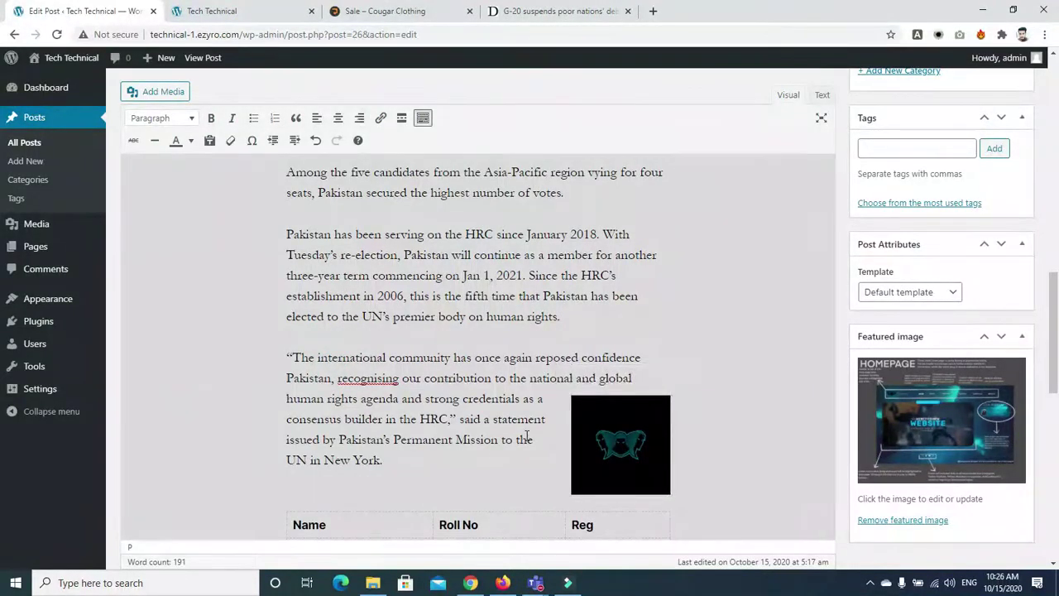